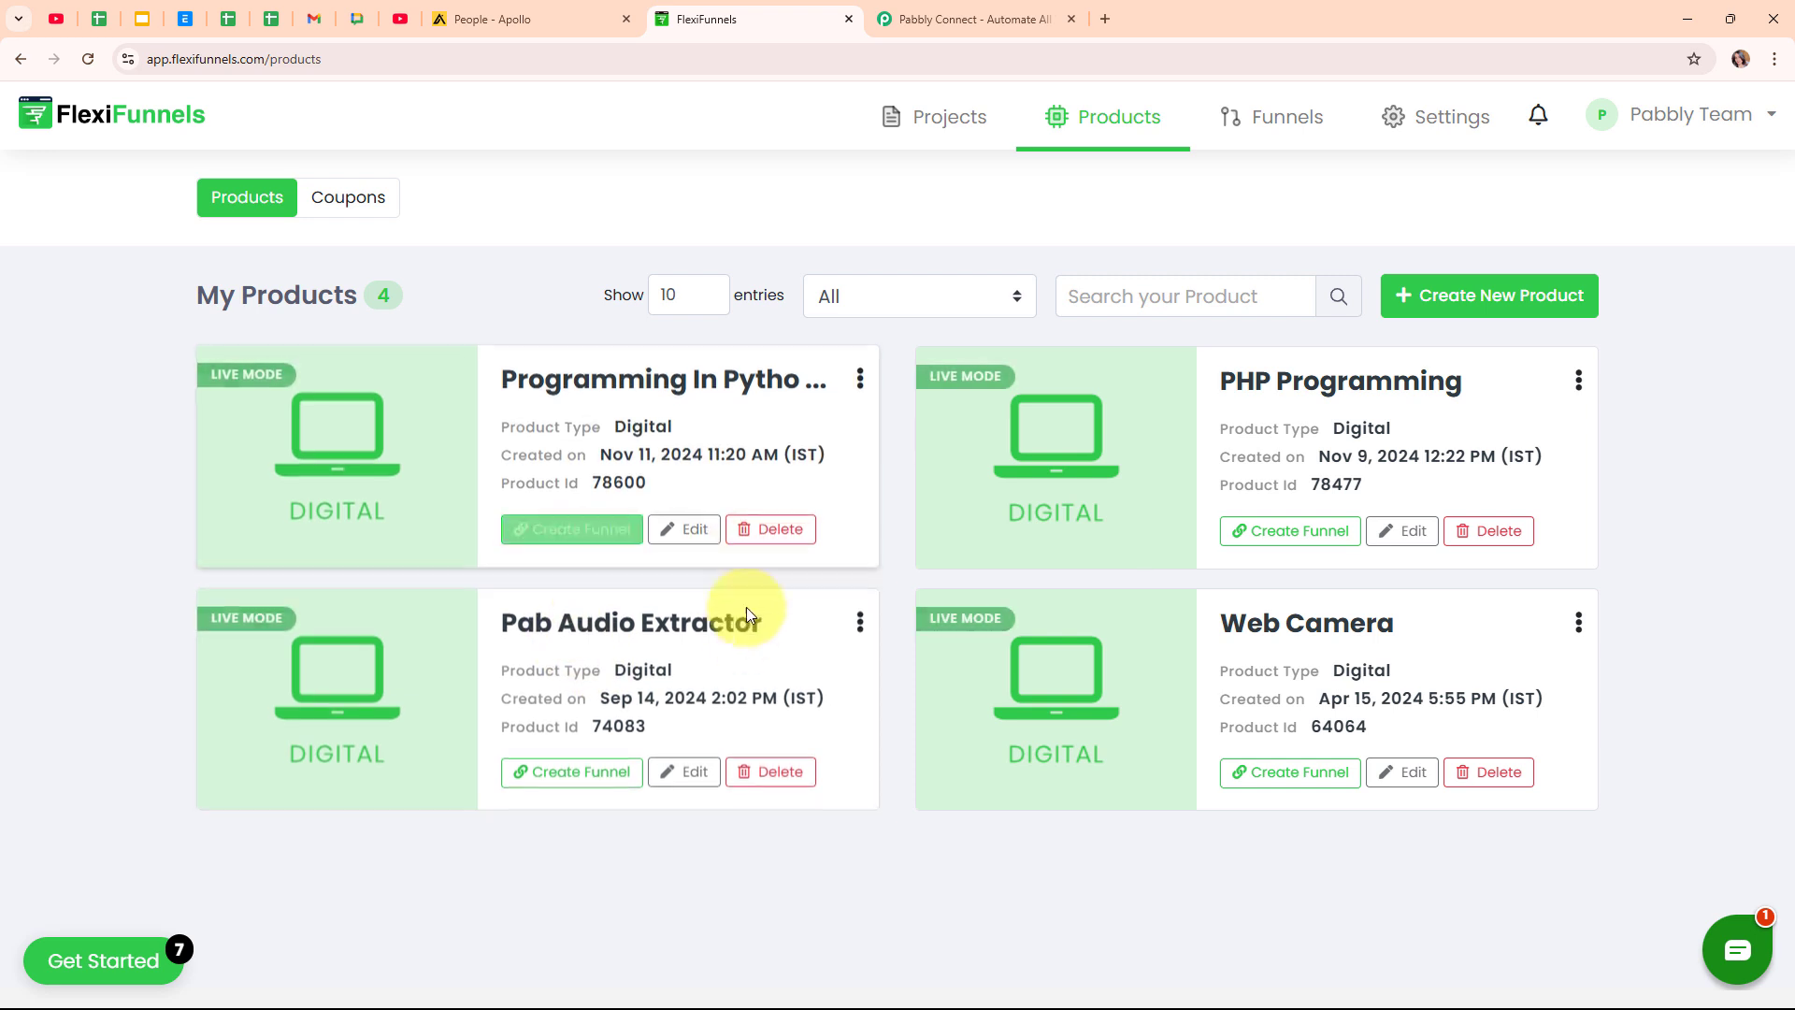
Compare the FlexiFunnels products with Apollo's three saved contacts, then move to Pabbly Connect's site.
click(575, 7)
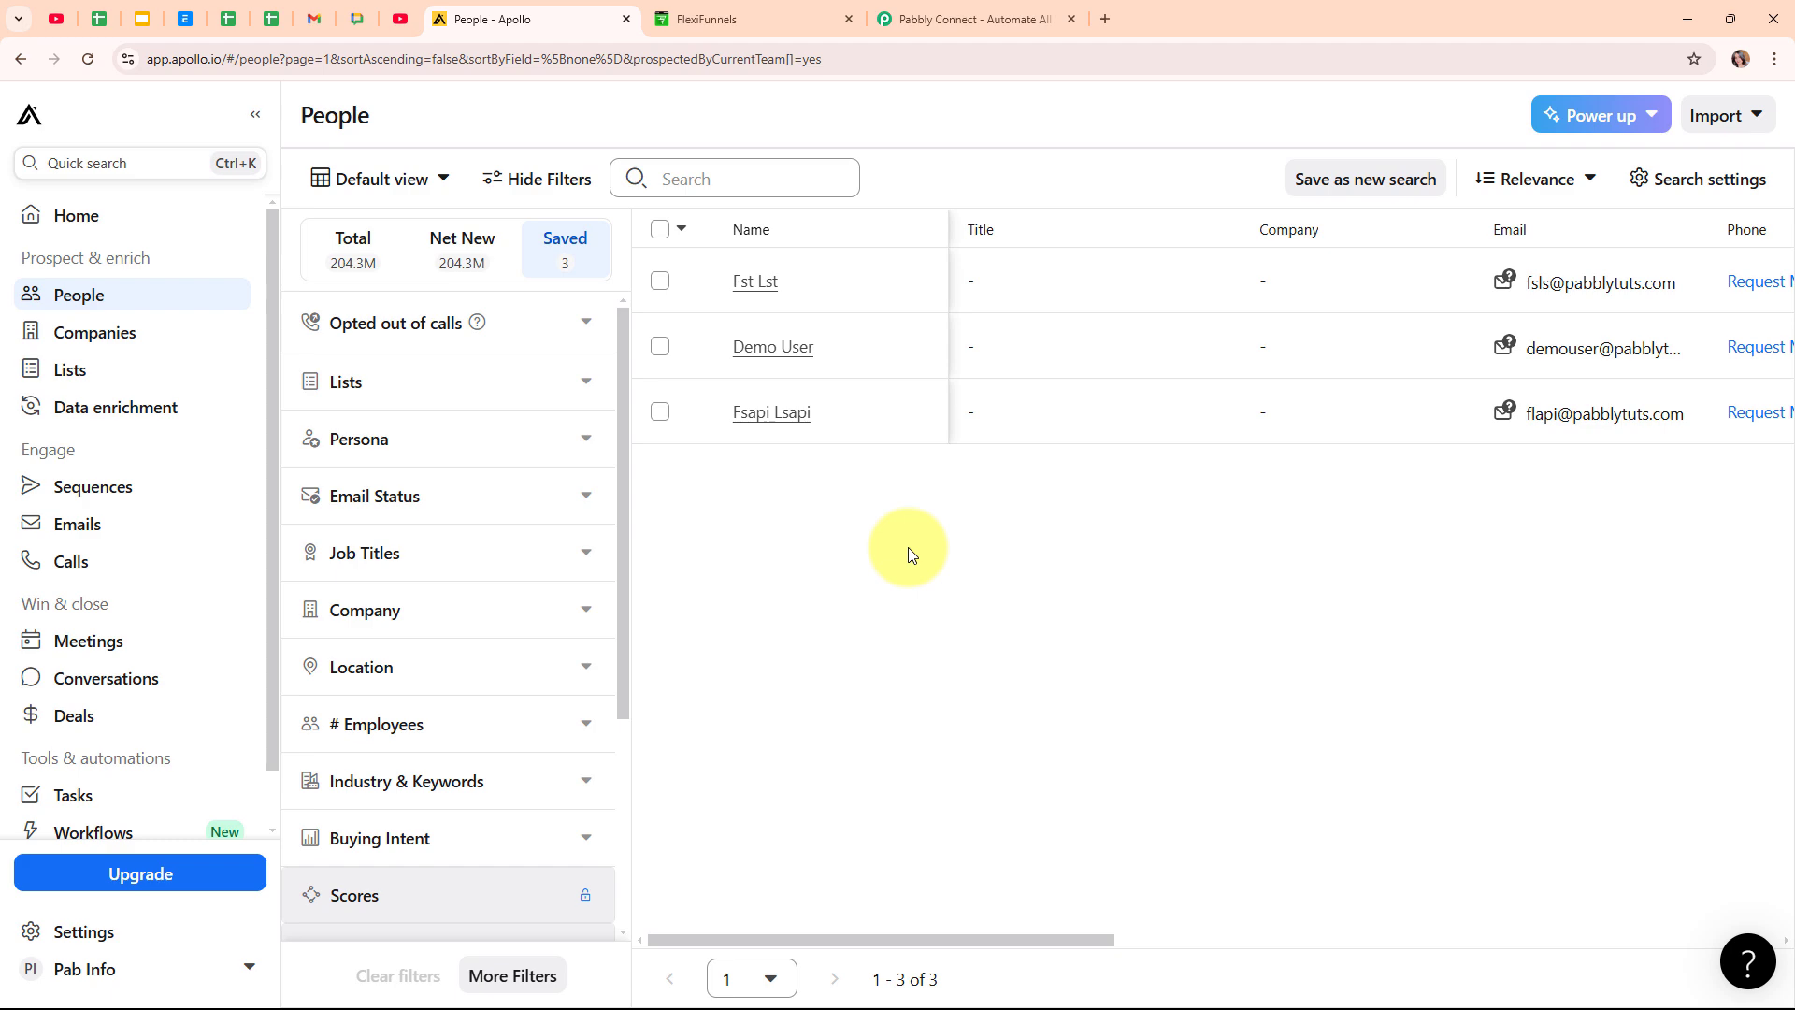
click(808, 13)
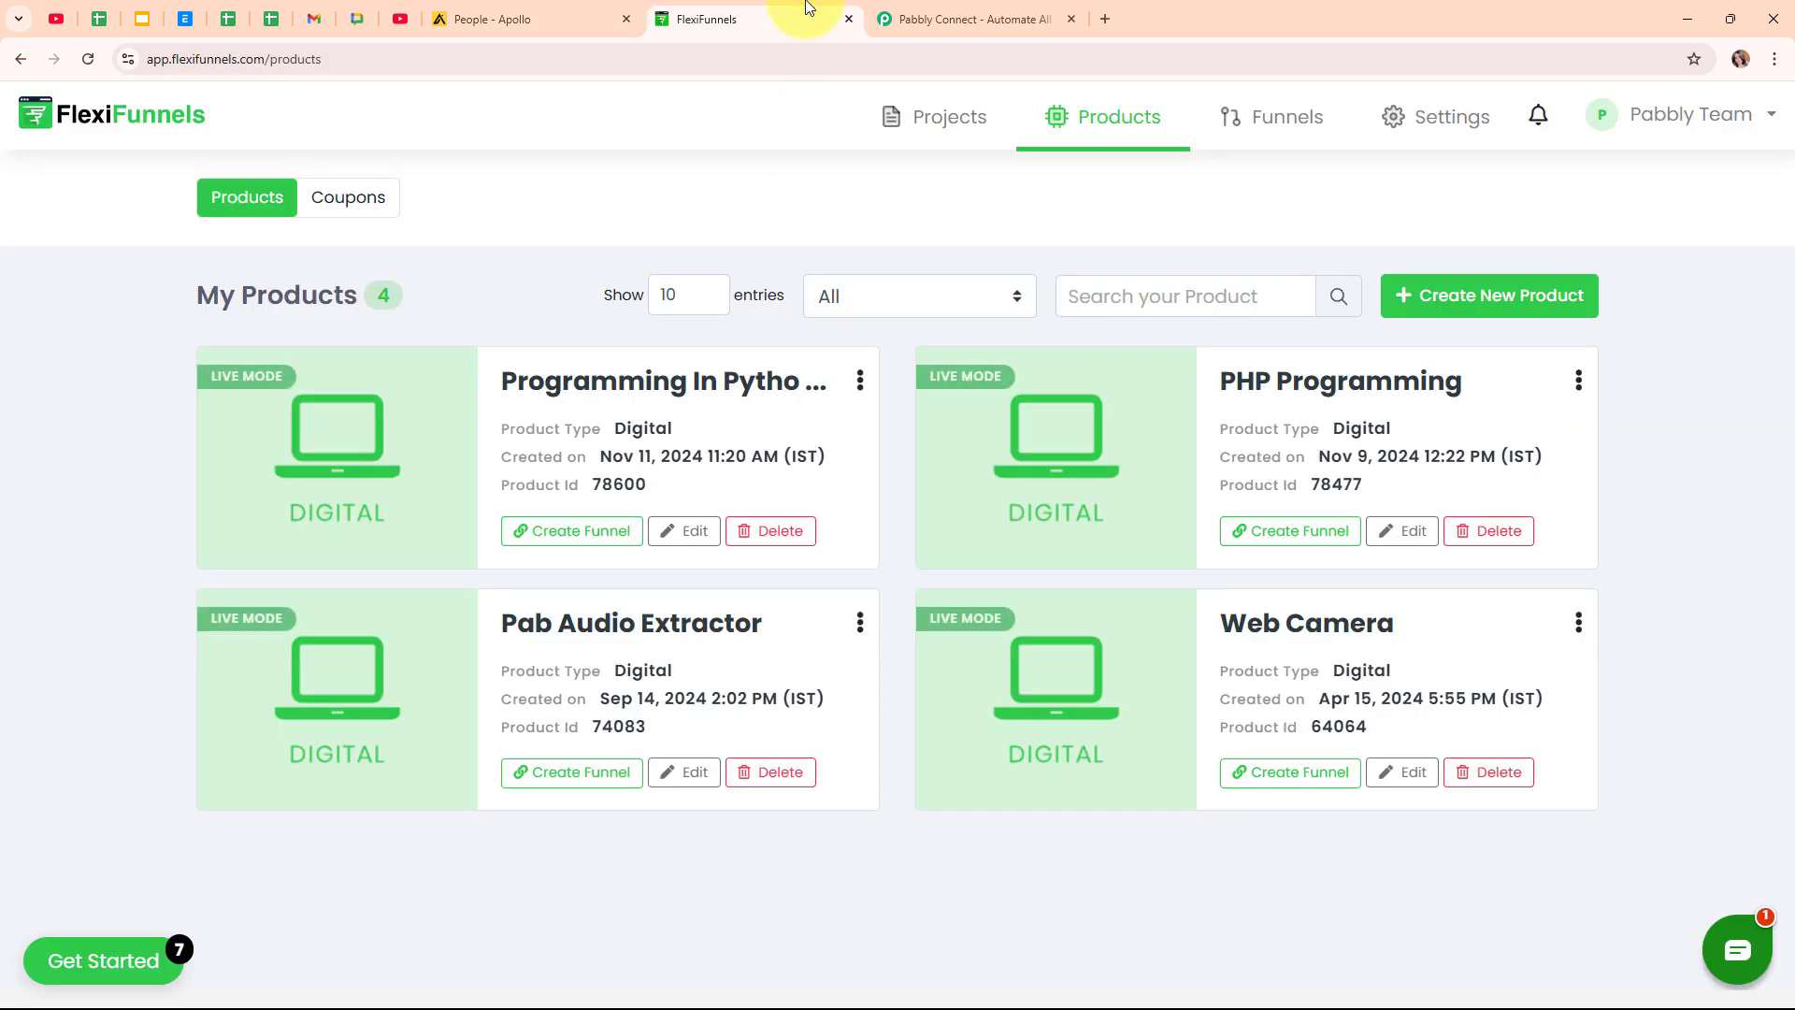
click(550, 13)
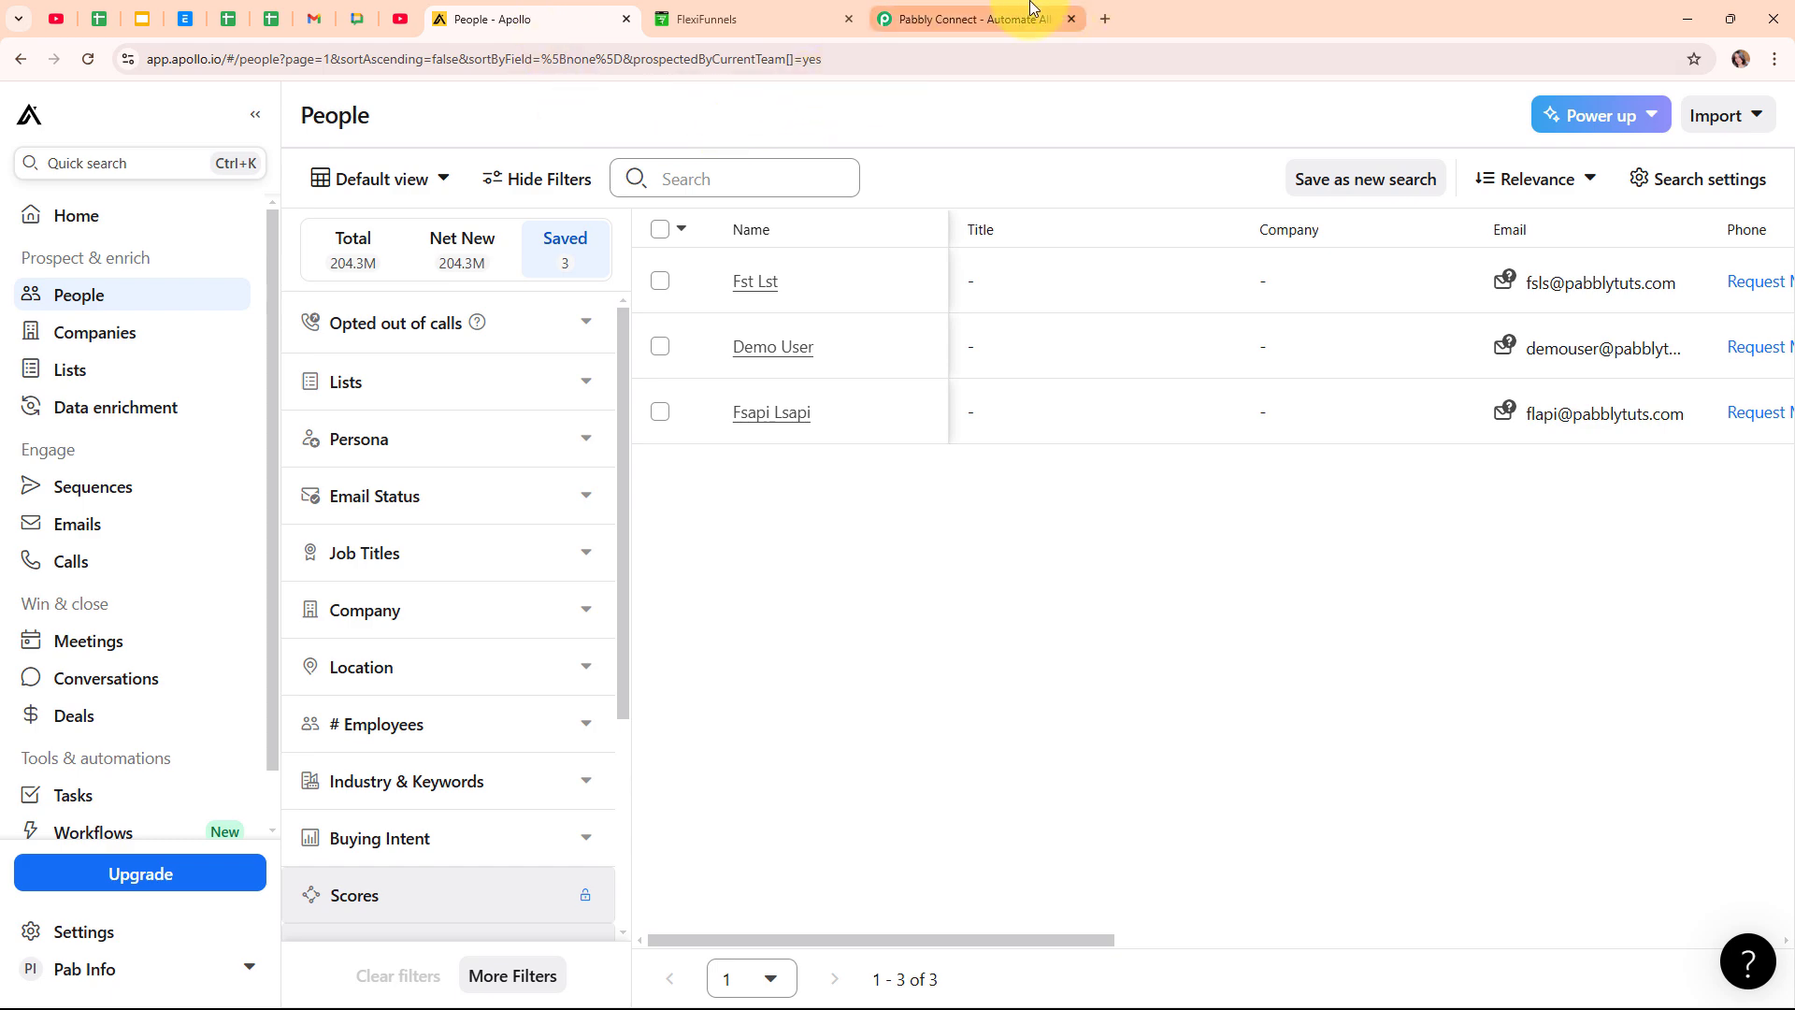
click(1029, 13)
Dismiss the Black Friday popup on the Pabbly Connect homepage and check its web address.
click(1230, 226)
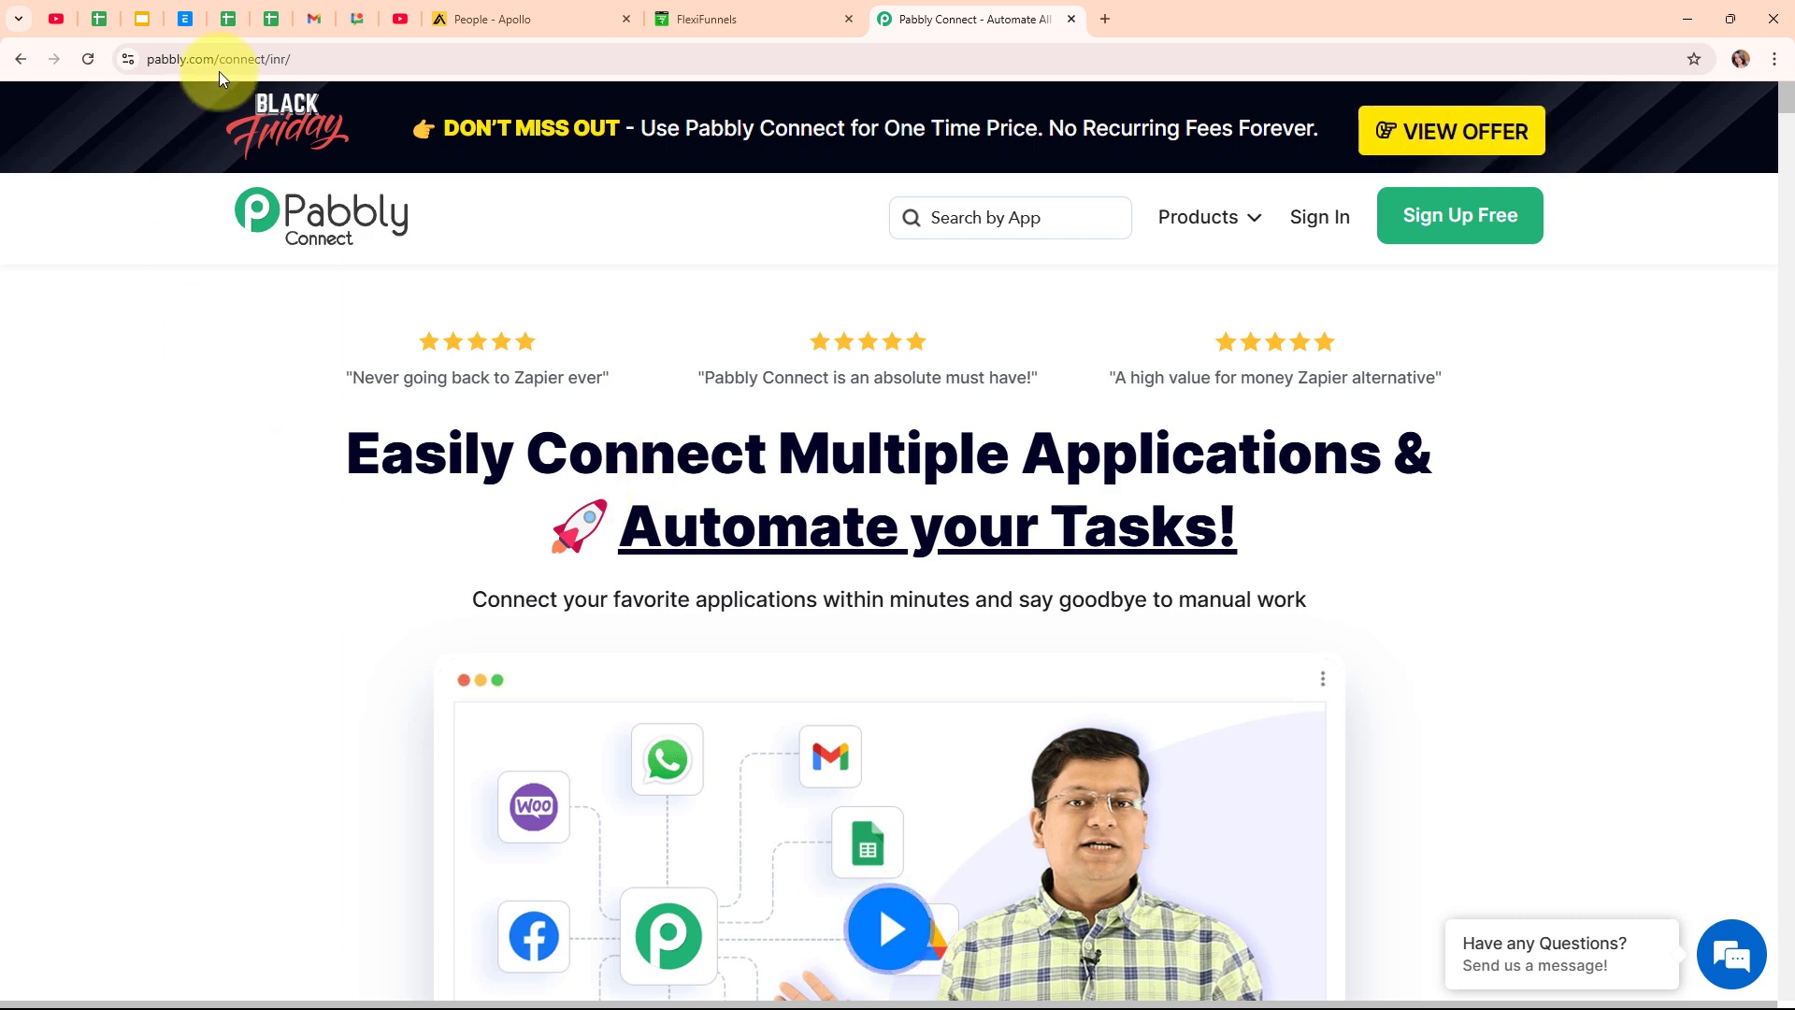
click(381, 49)
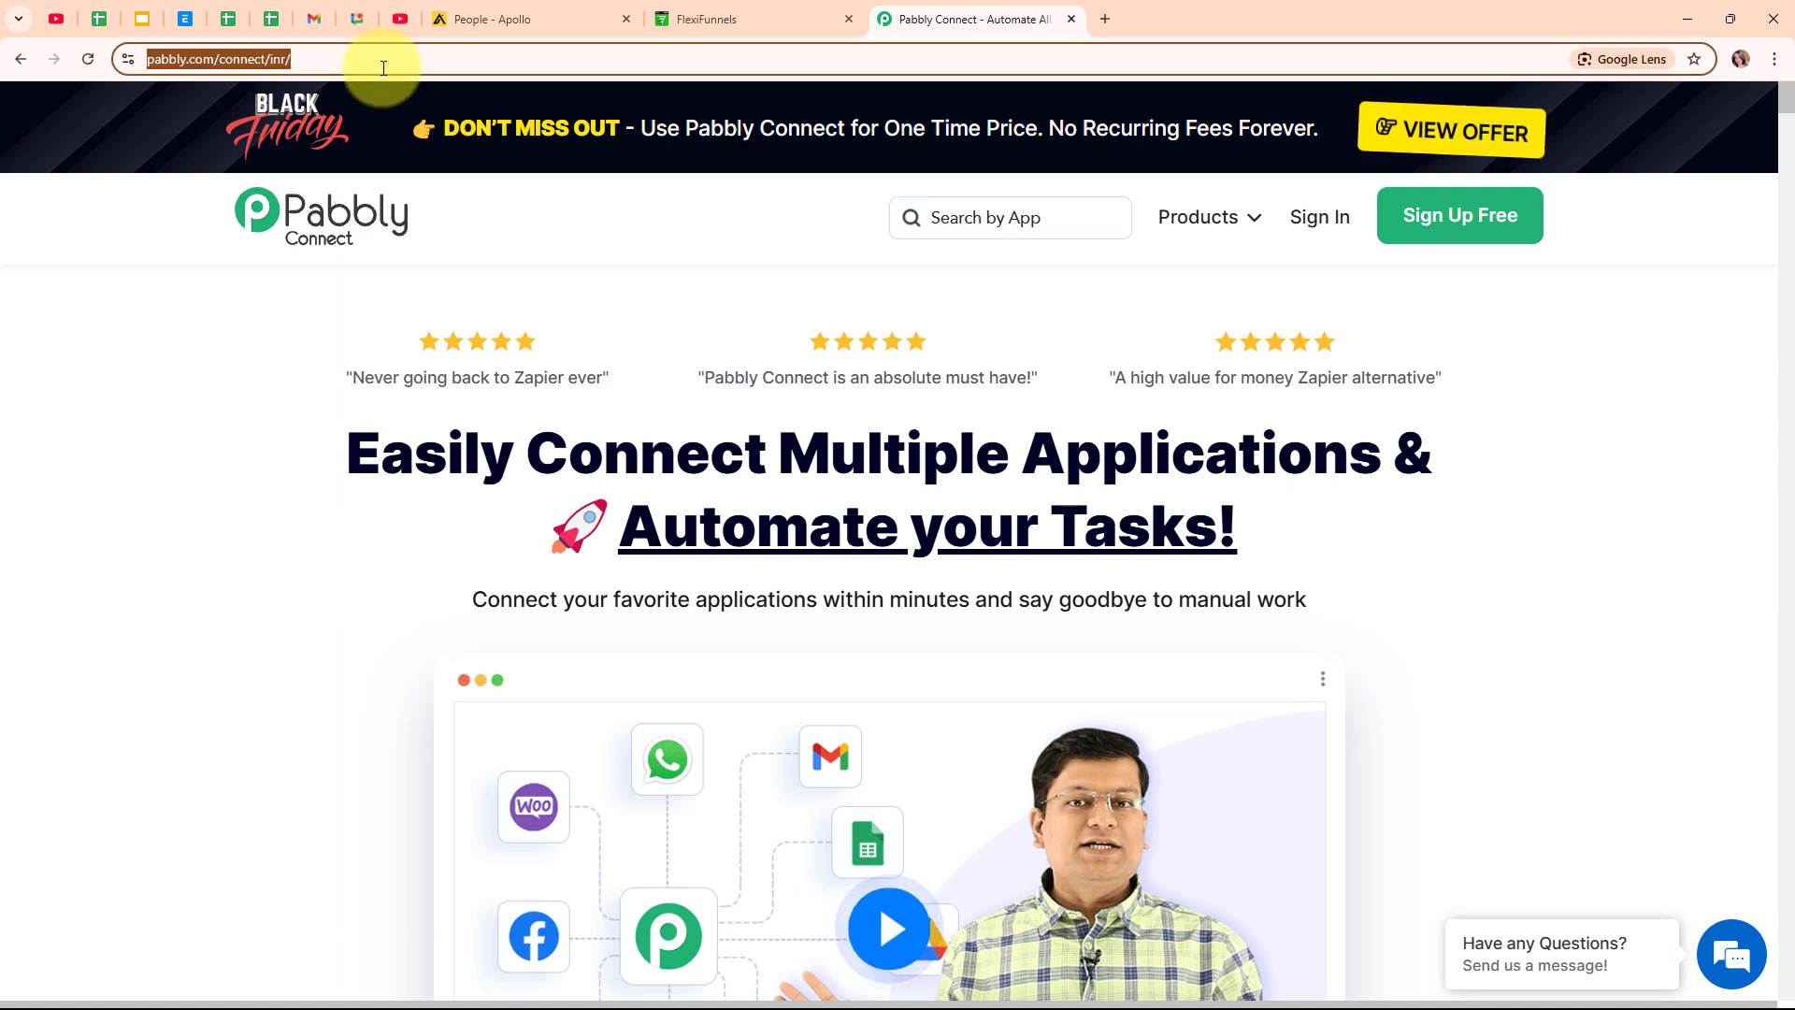
click(574, 282)
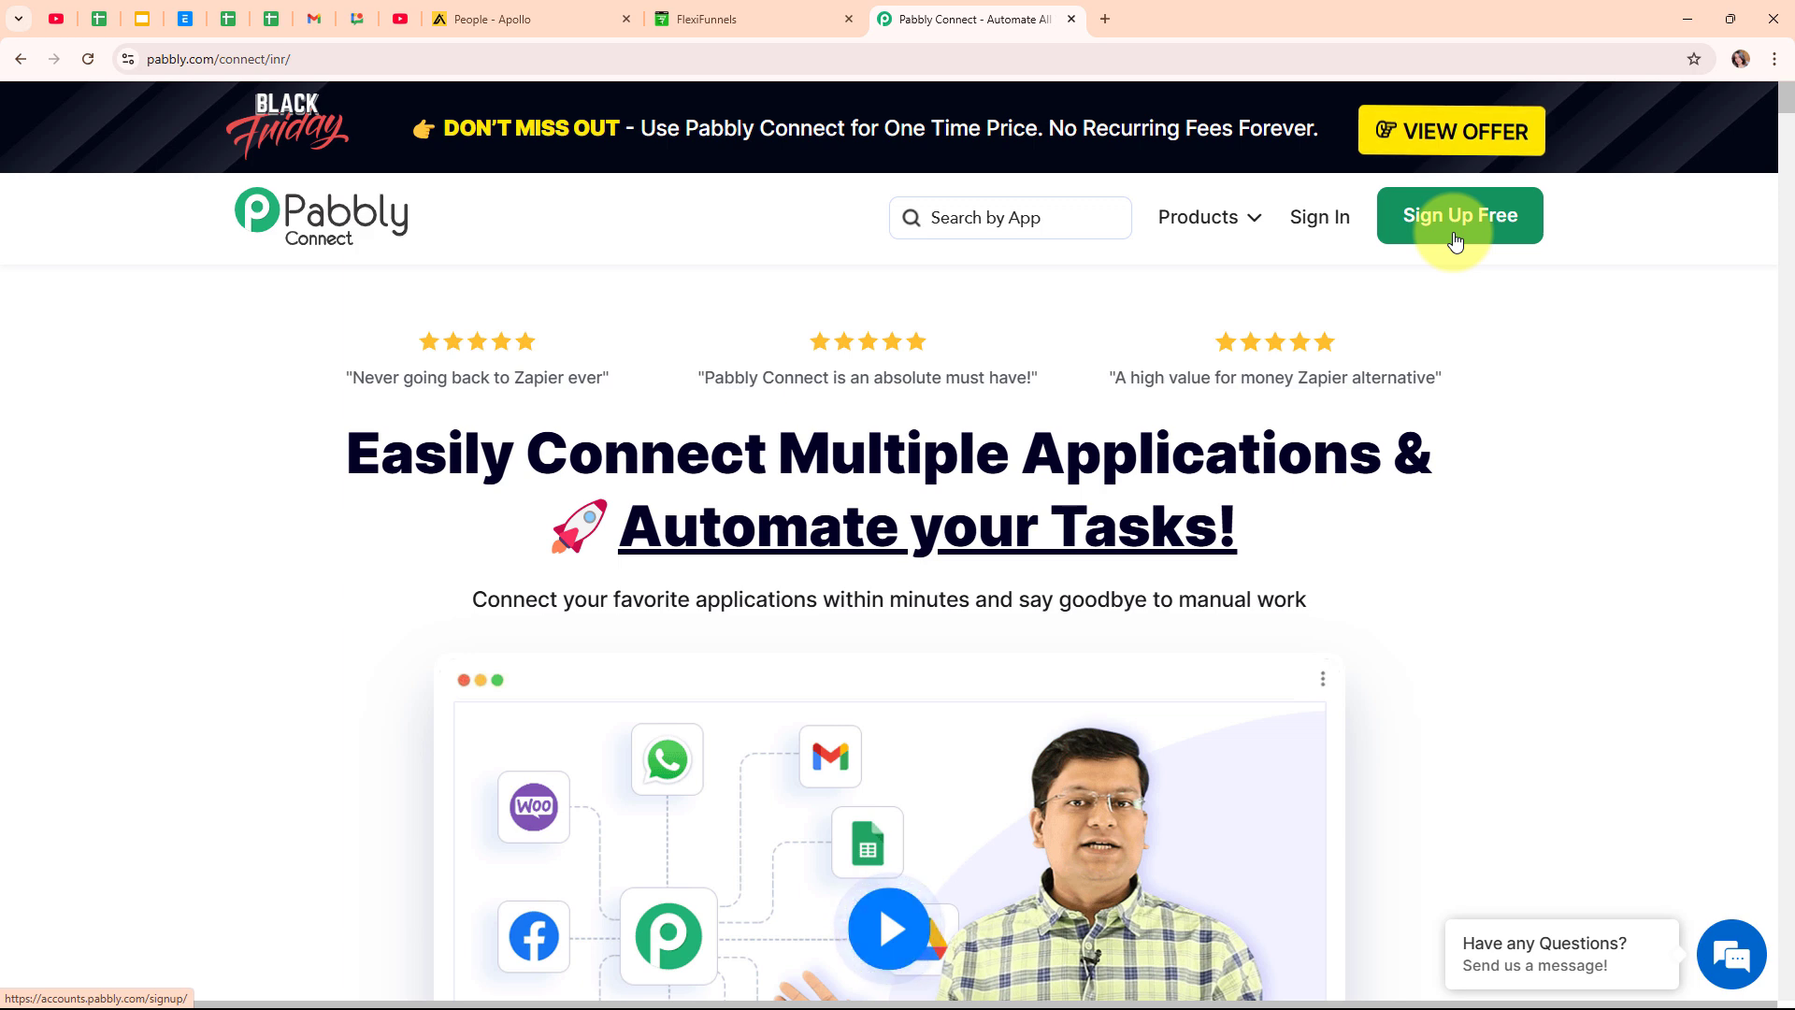
Sign in and launch Pabbly Connect from the All Pabbly Apps page.
click(1332, 215)
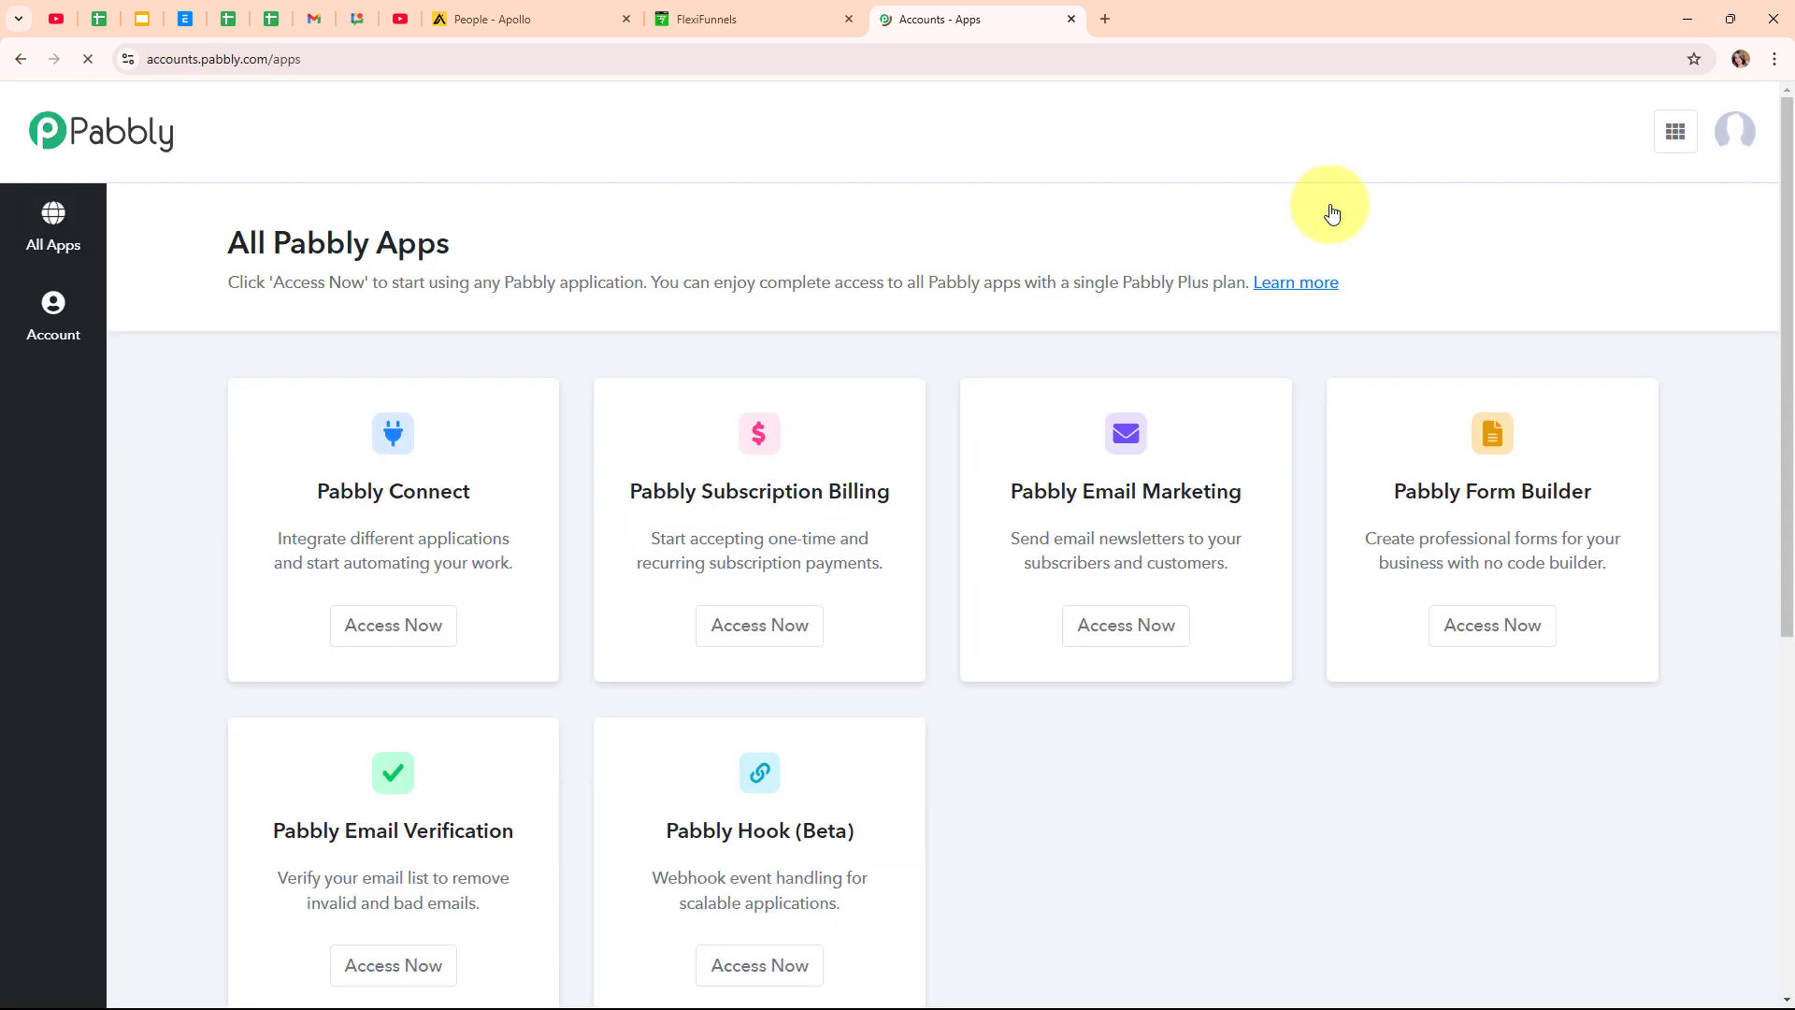
drag(223, 249, 481, 251)
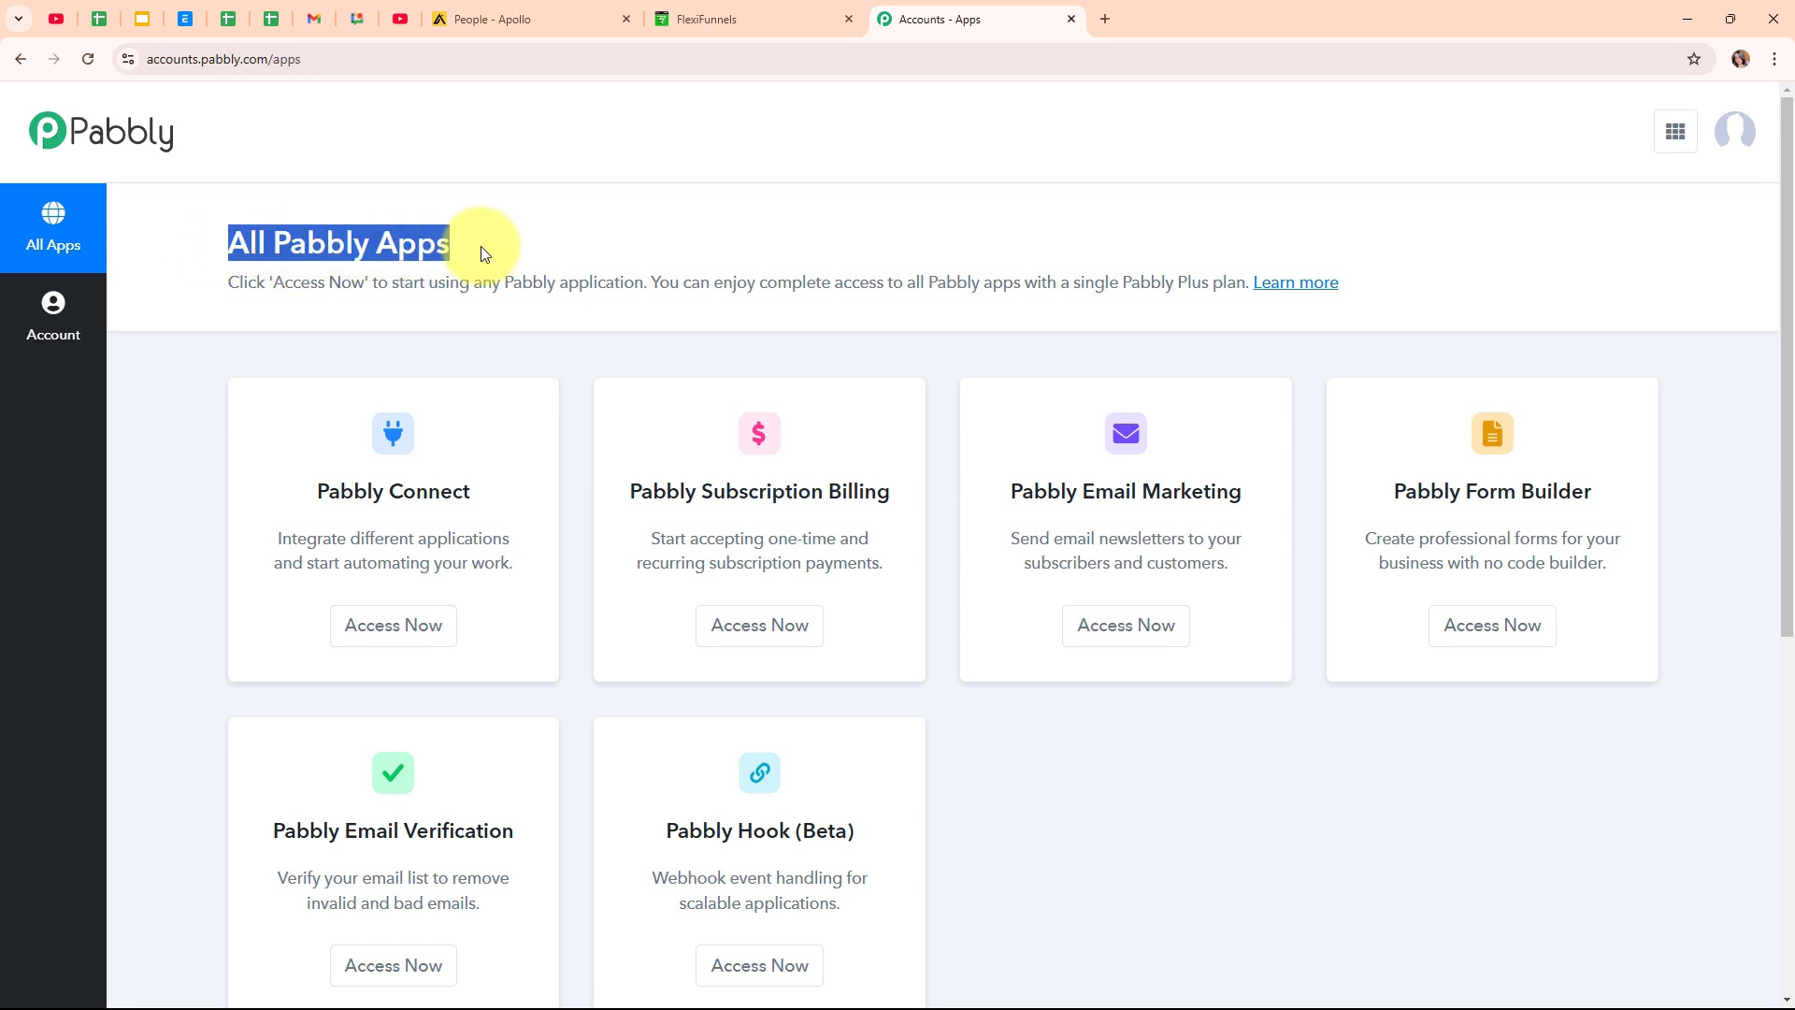
click(620, 235)
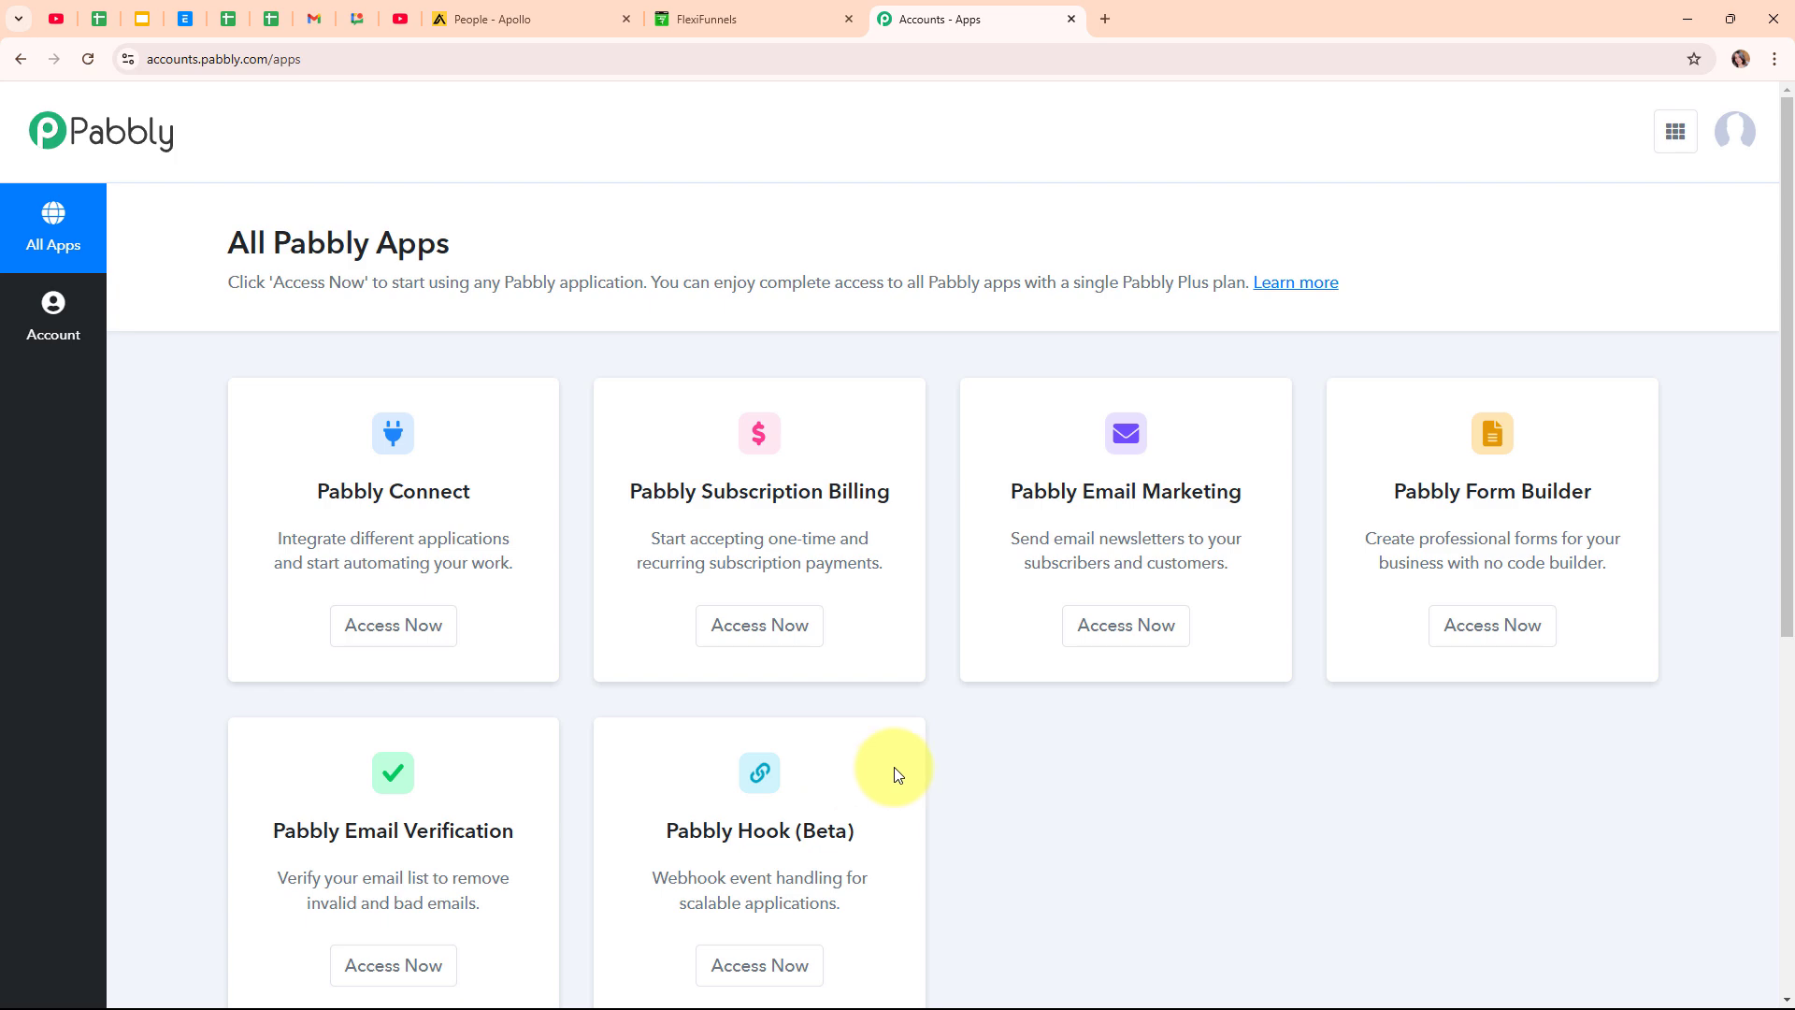
click(391, 643)
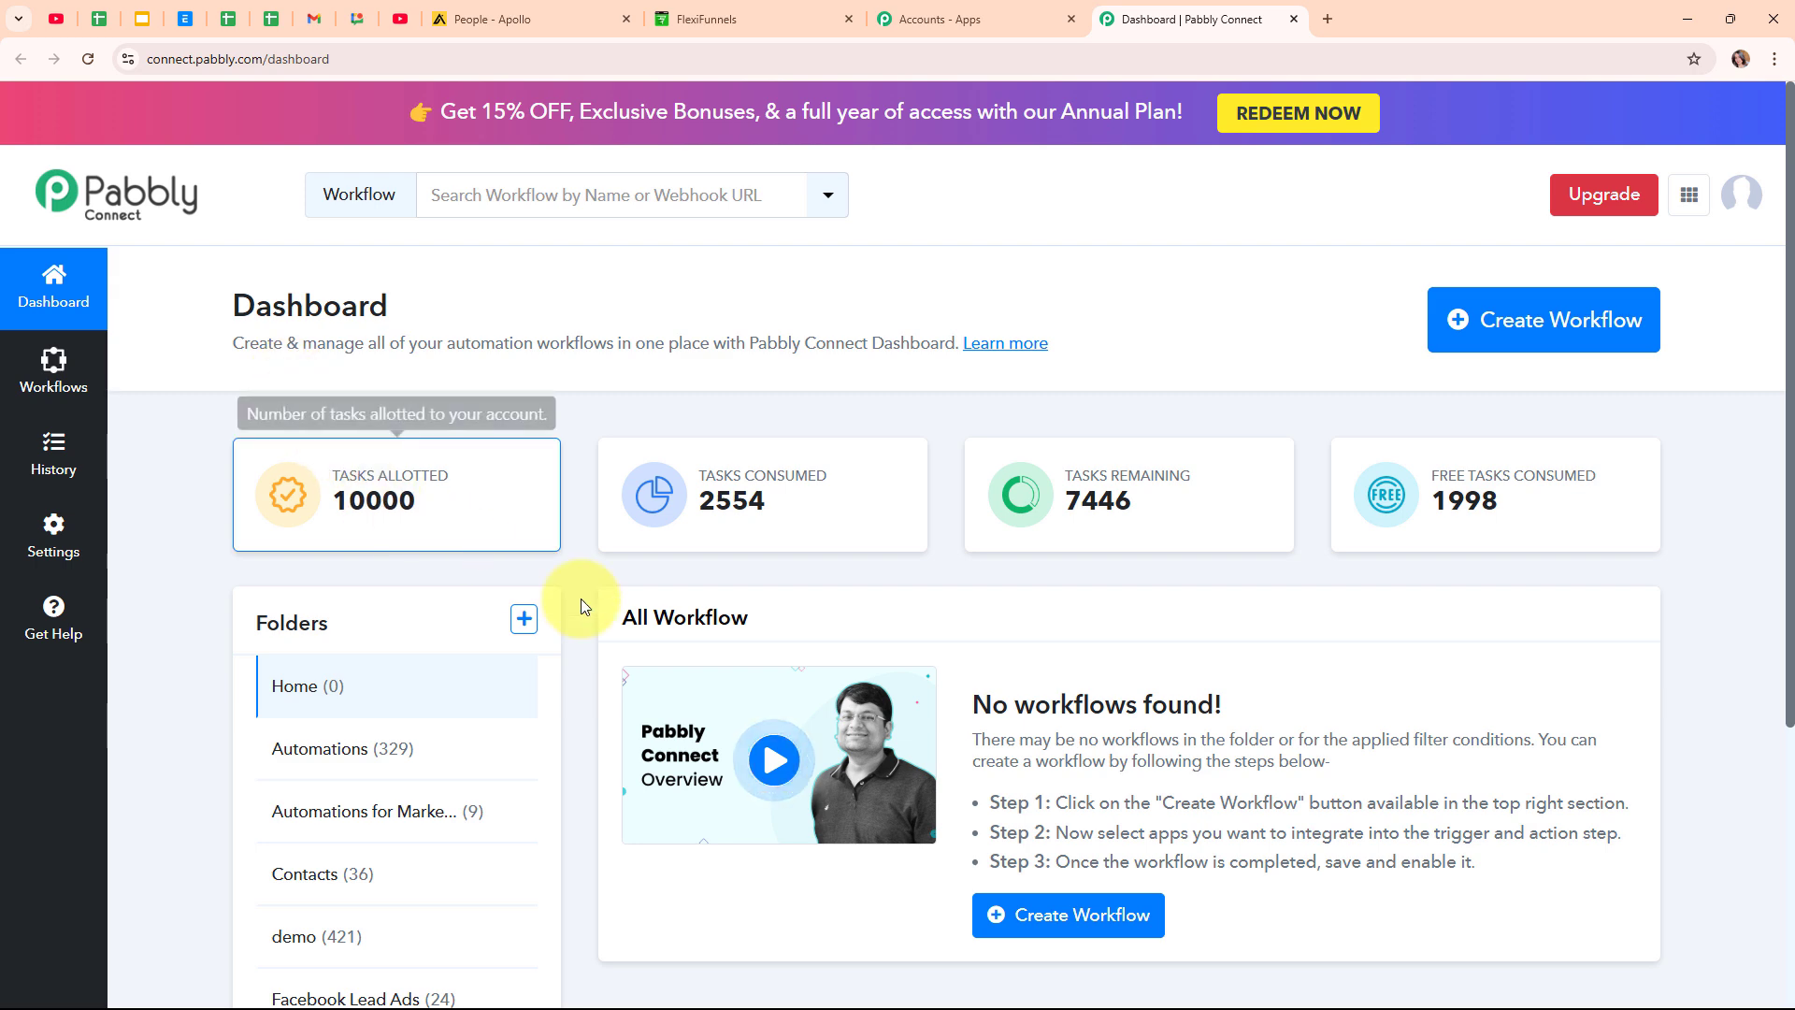
Name the new workflow 'Create Apollo.io Contact on FlexiFunnels Purchase' in the Contacts folder and open the folders help.
click(1564, 328)
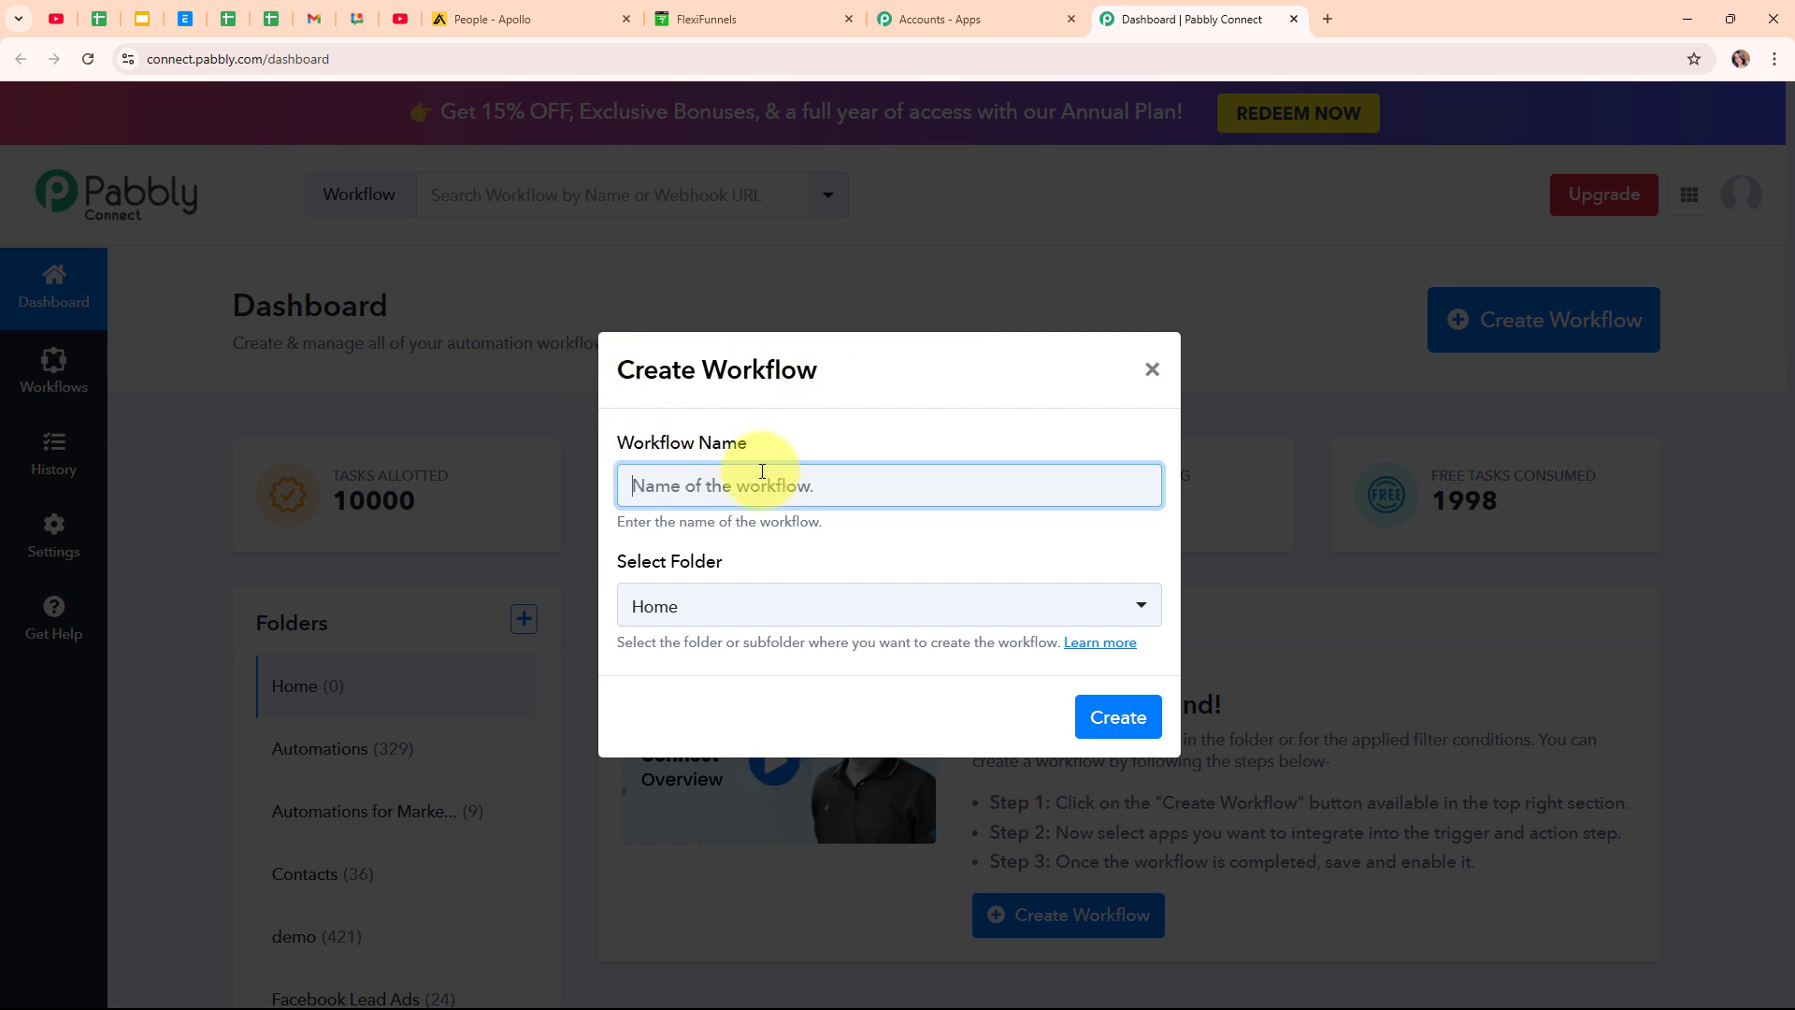
text(Create Apollo.io Contact on FlexiFunnels Purchase)
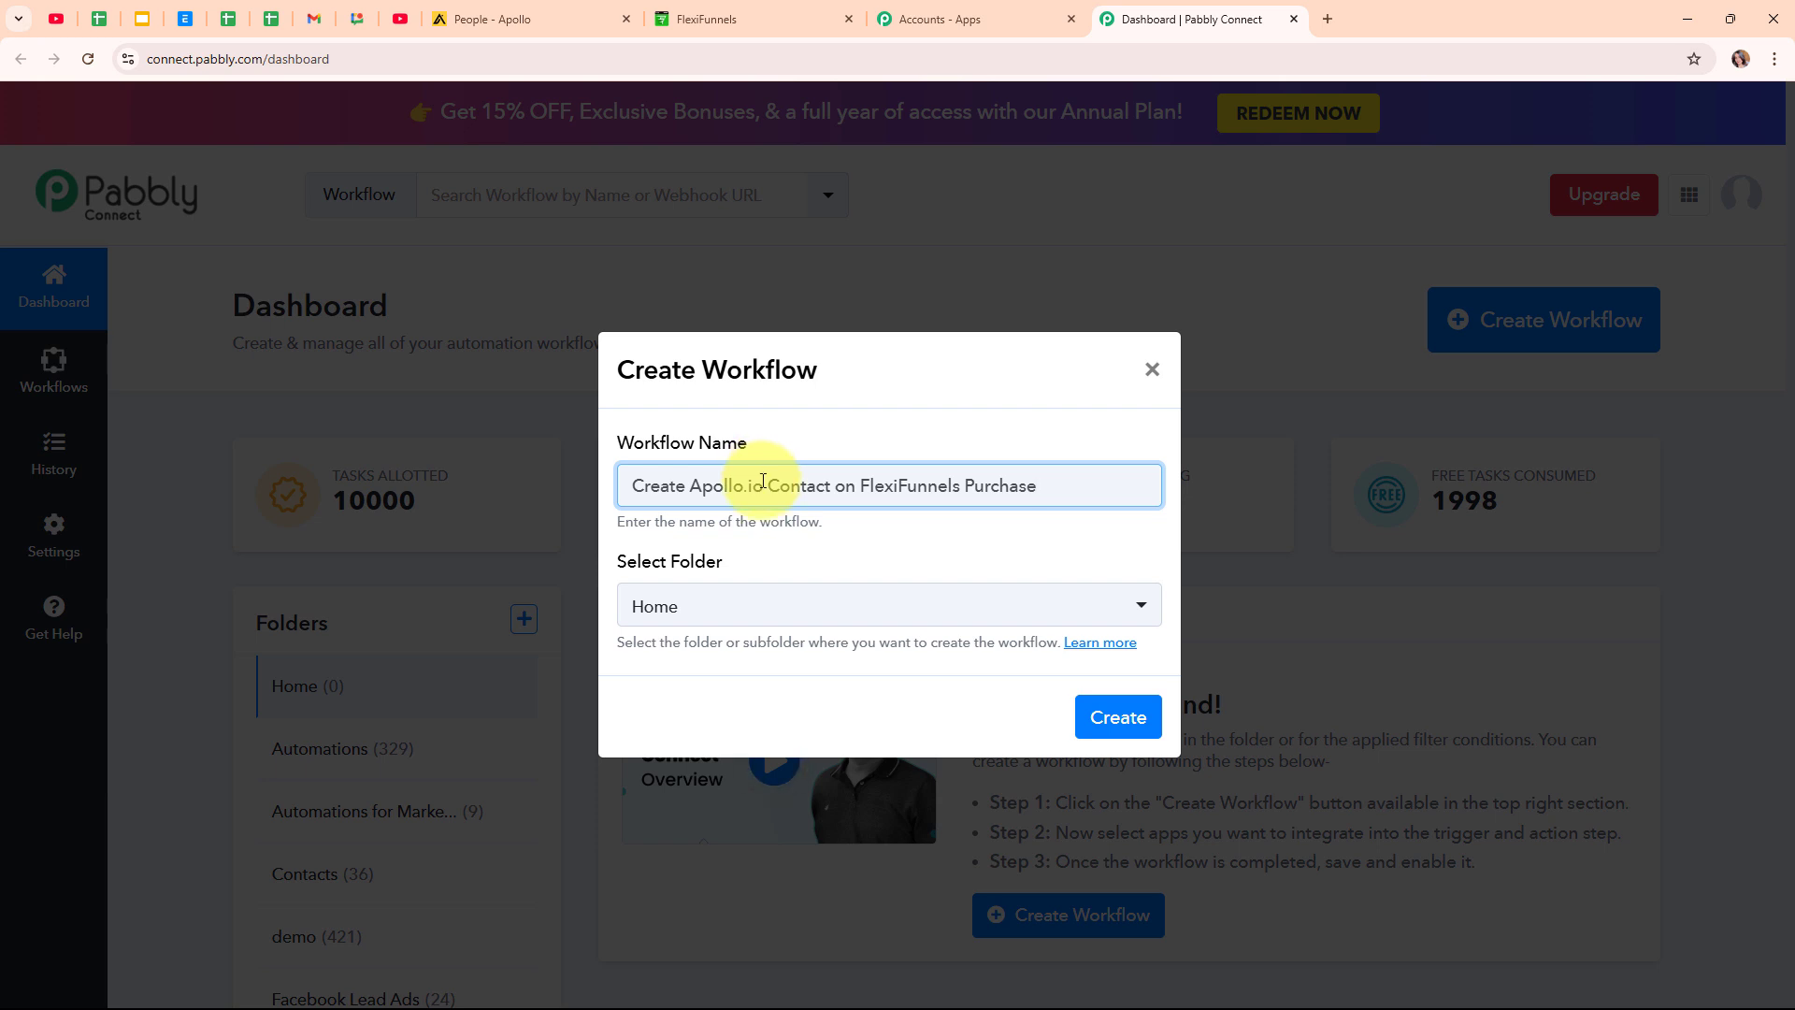
click(801, 605)
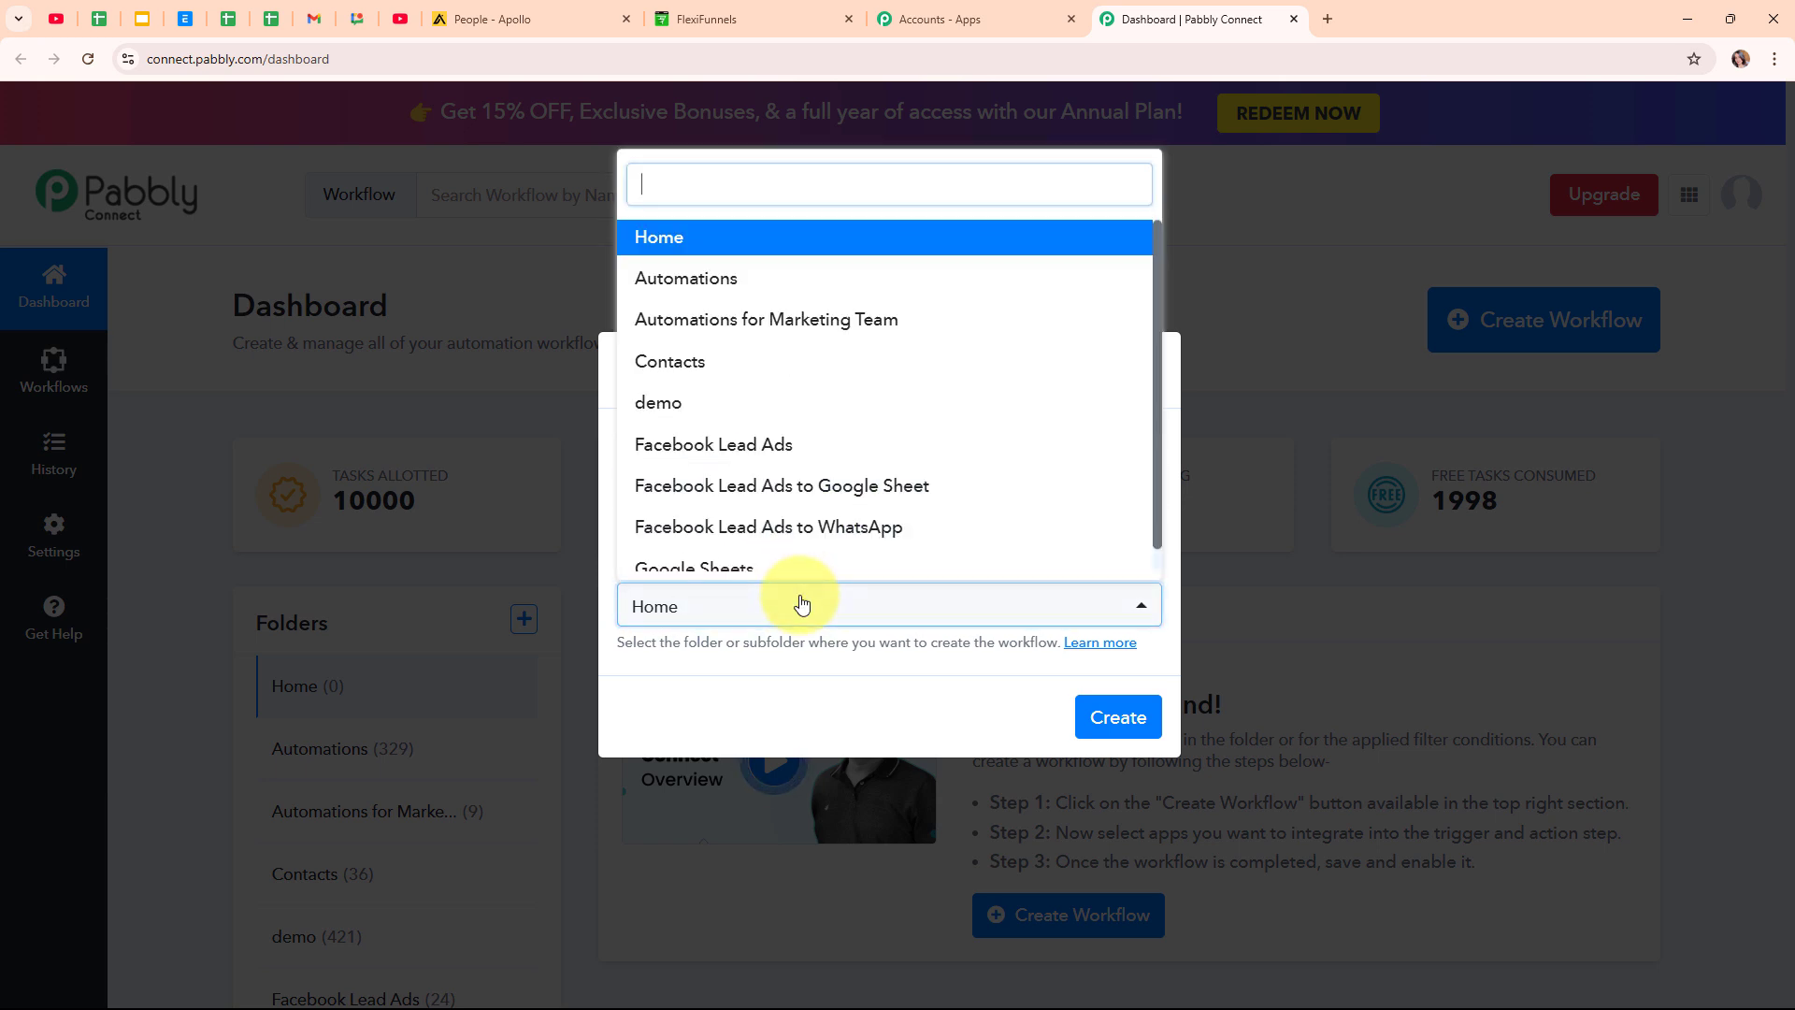
click(775, 364)
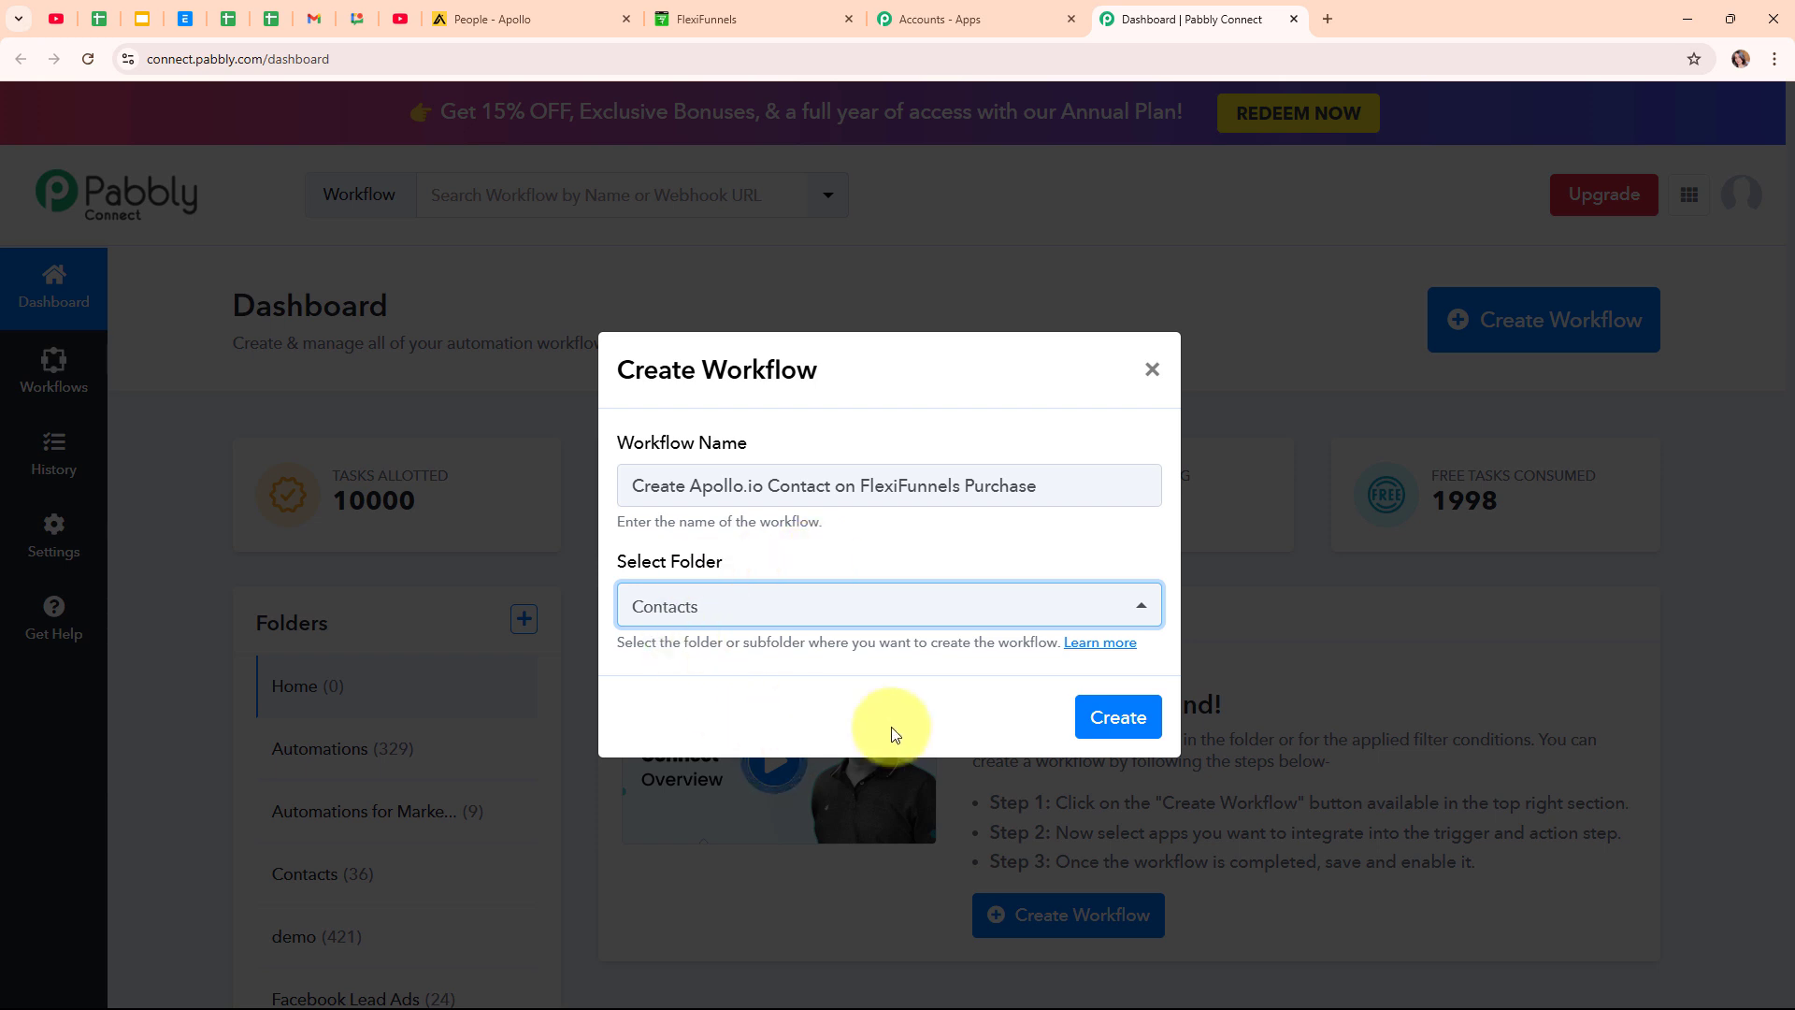
click(1109, 645)
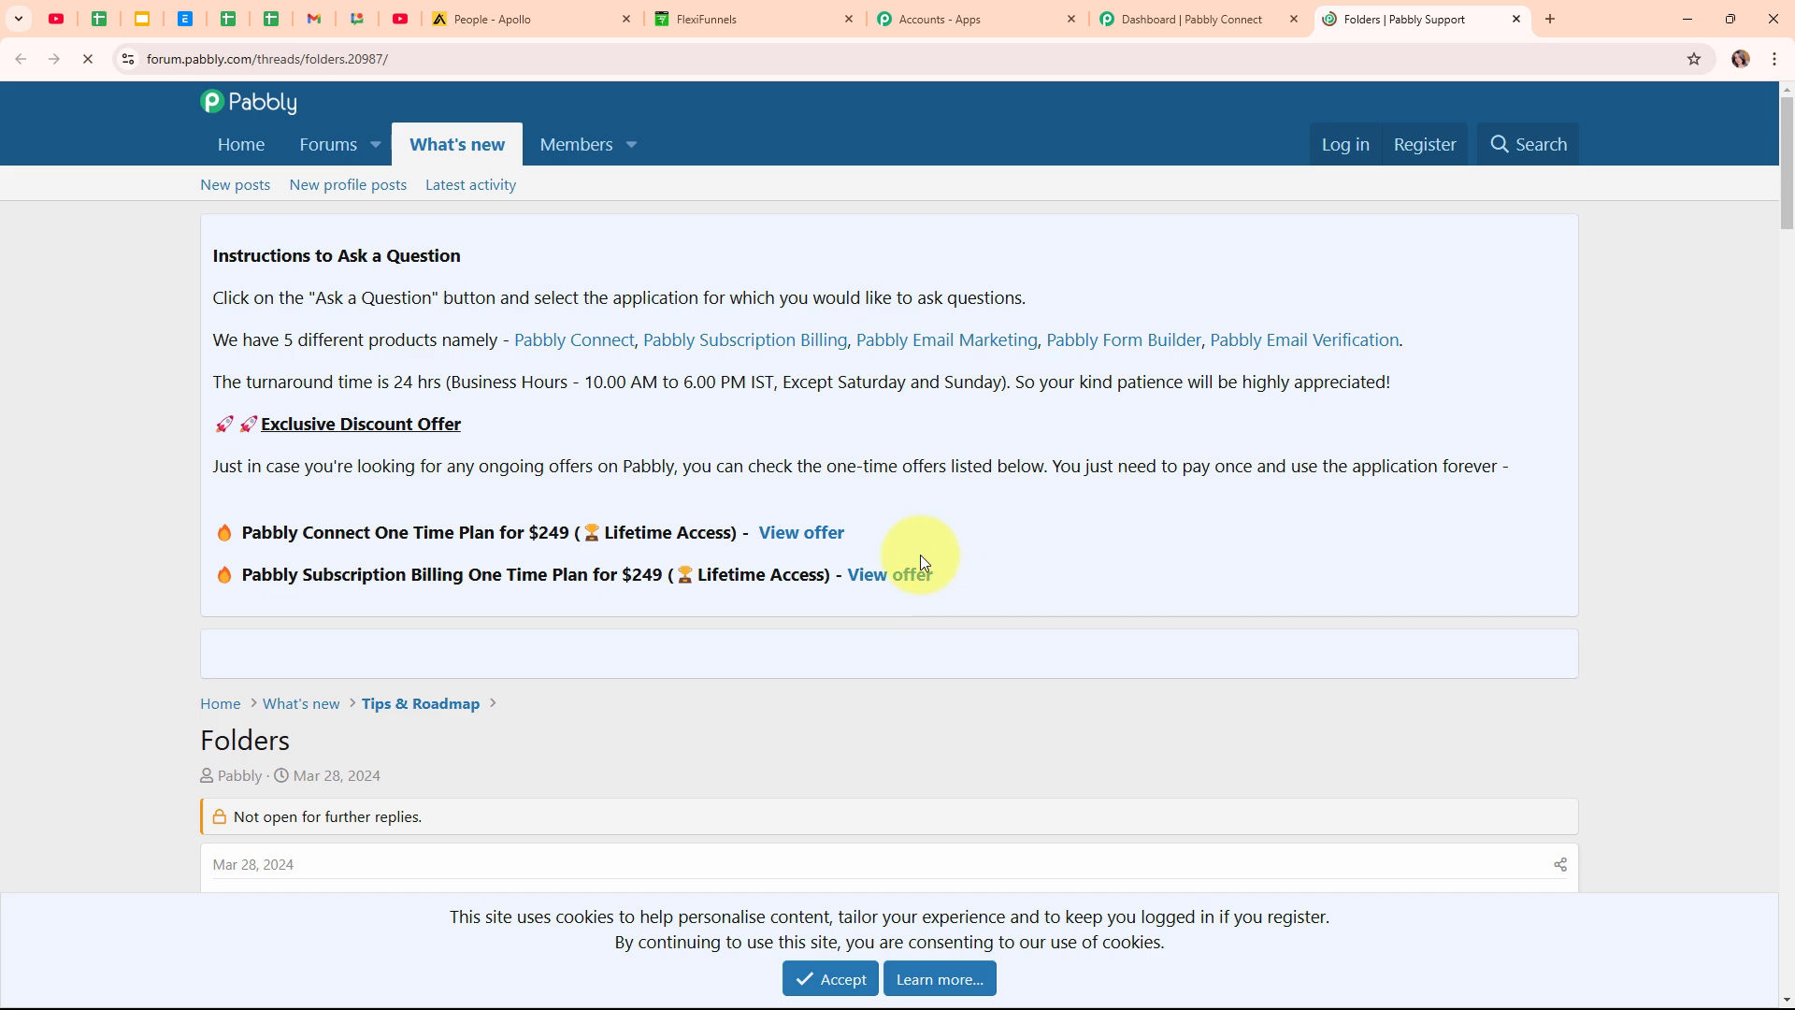
Skim the Folders support thread, then close it.
scroll(920, 553, down, 8)
scroll(920, 553, down, 6)
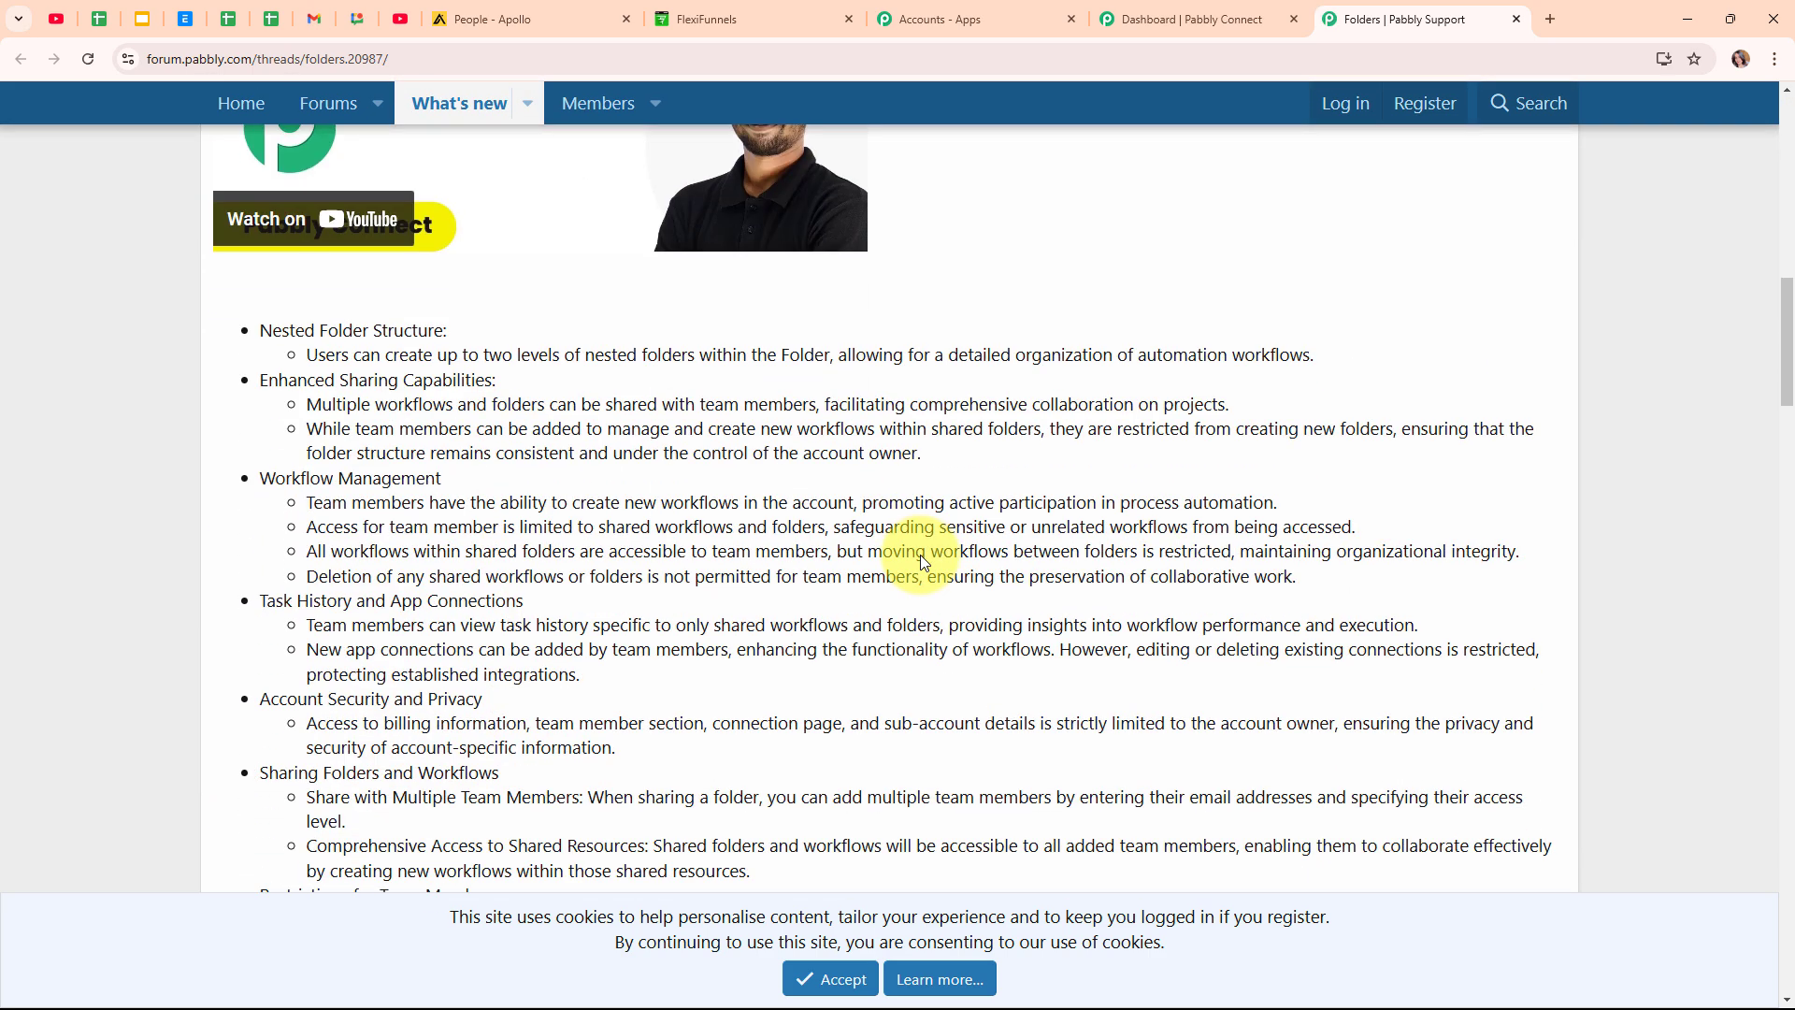
scroll(920, 553, up, 5)
scroll(920, 561, up, 1)
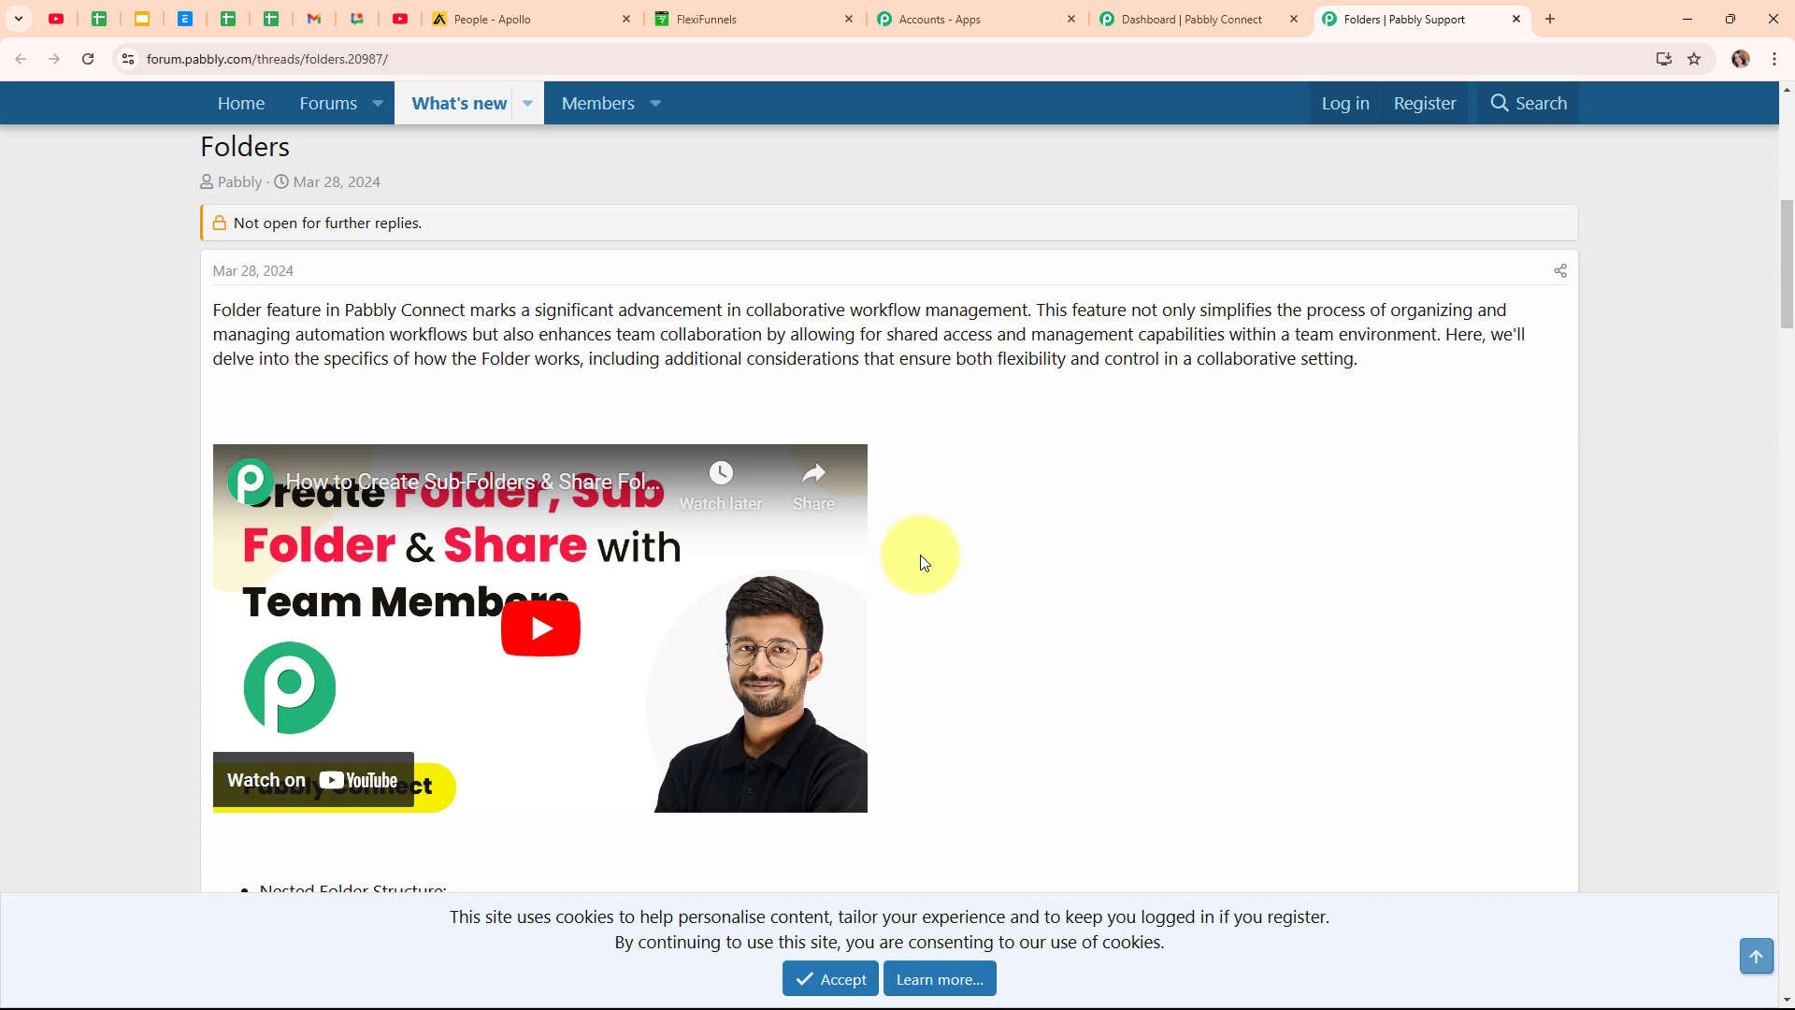
click(1517, 19)
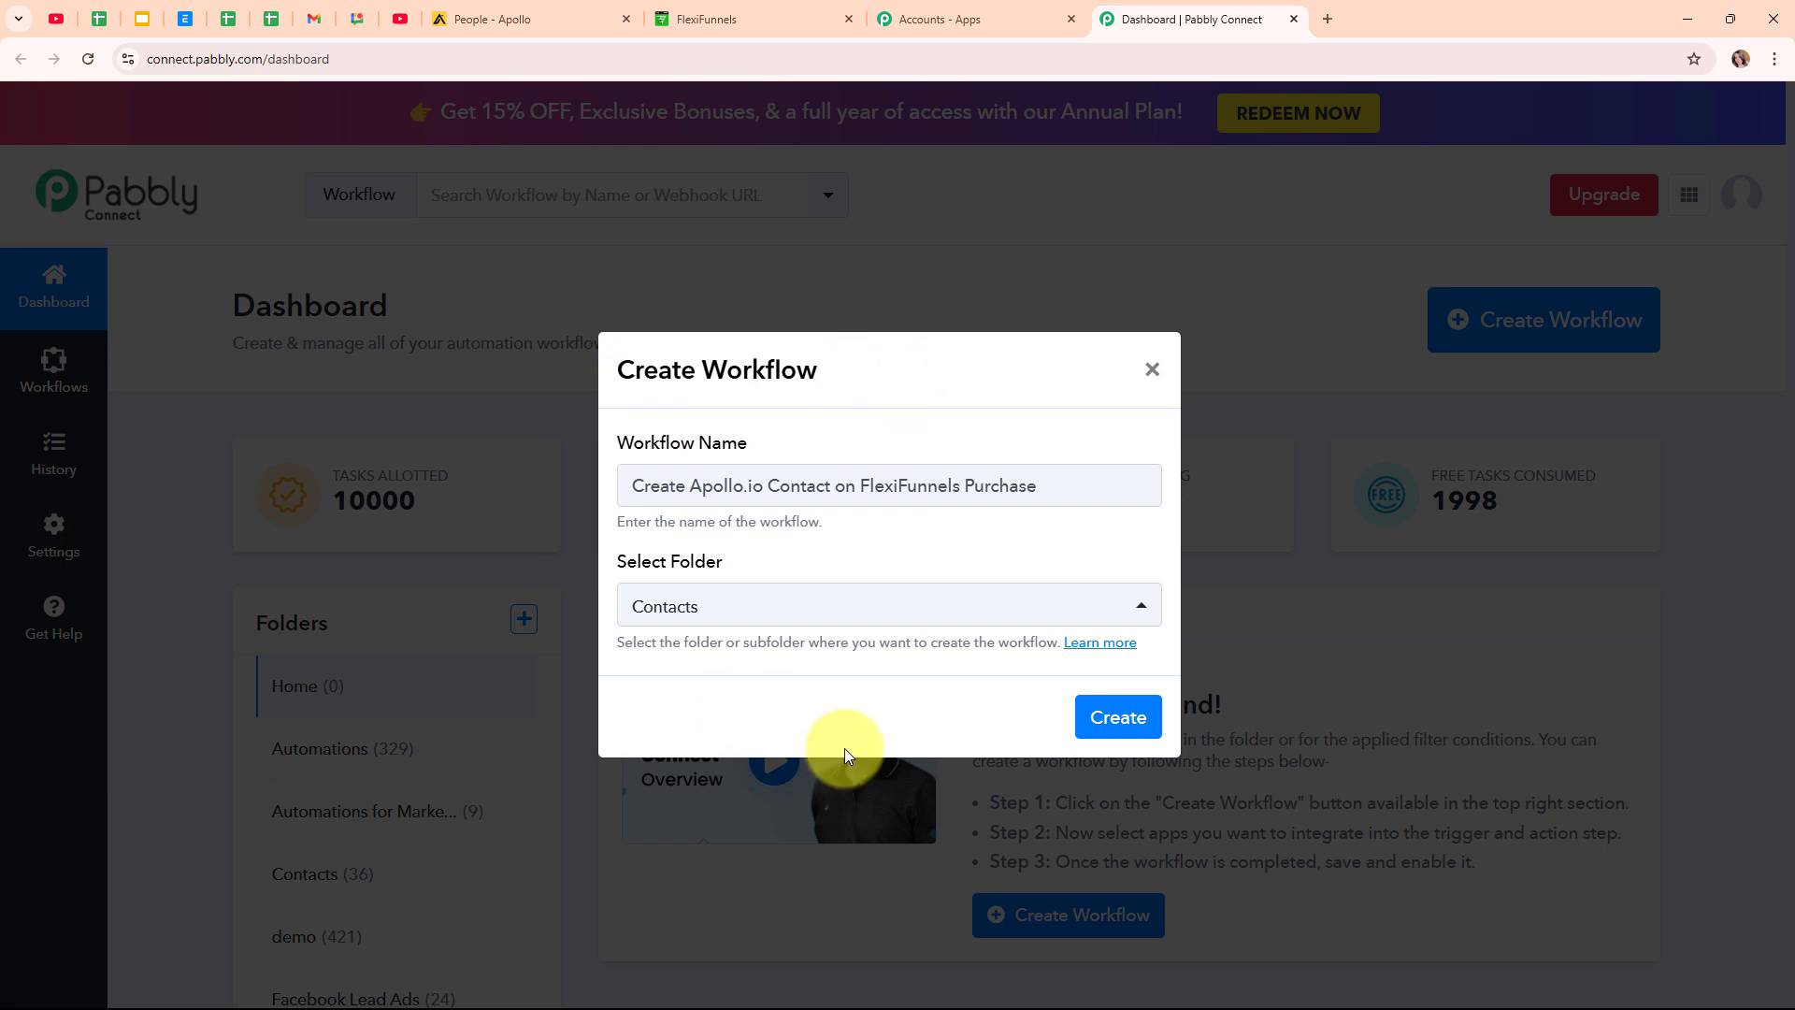
Create the workflow and collapse its empty trigger step card.
click(1110, 722)
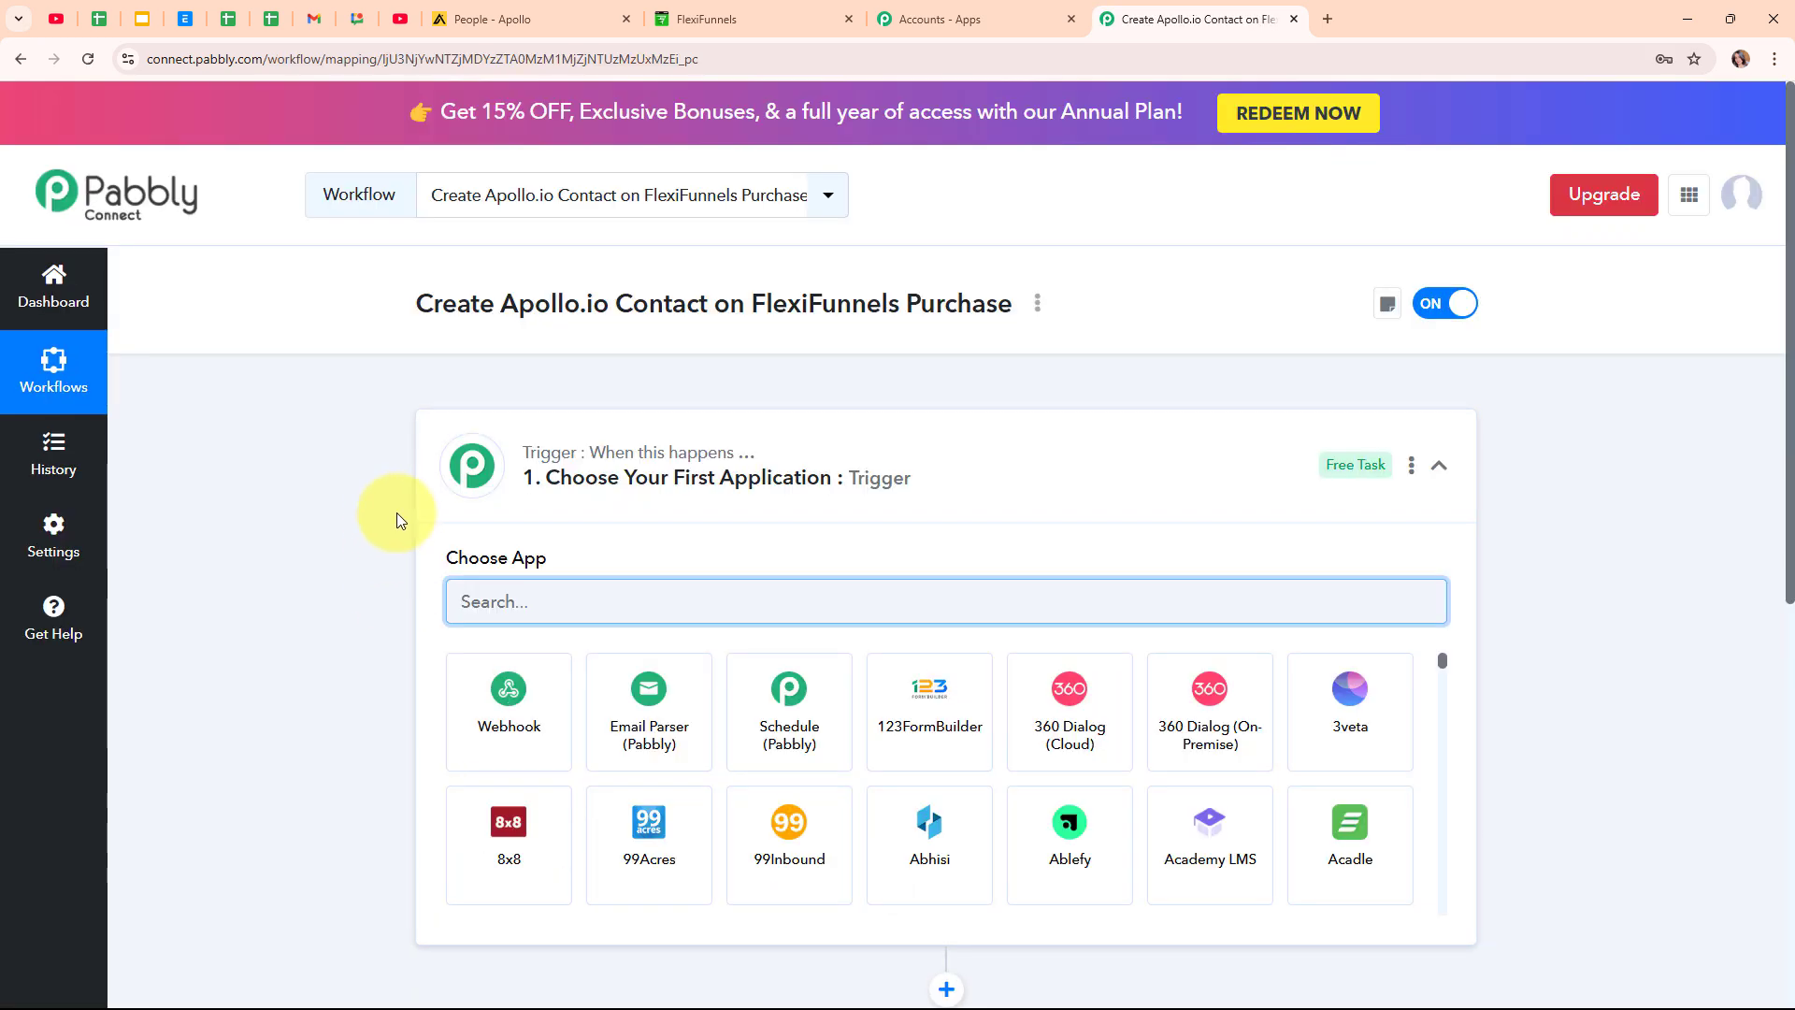
click(1441, 471)
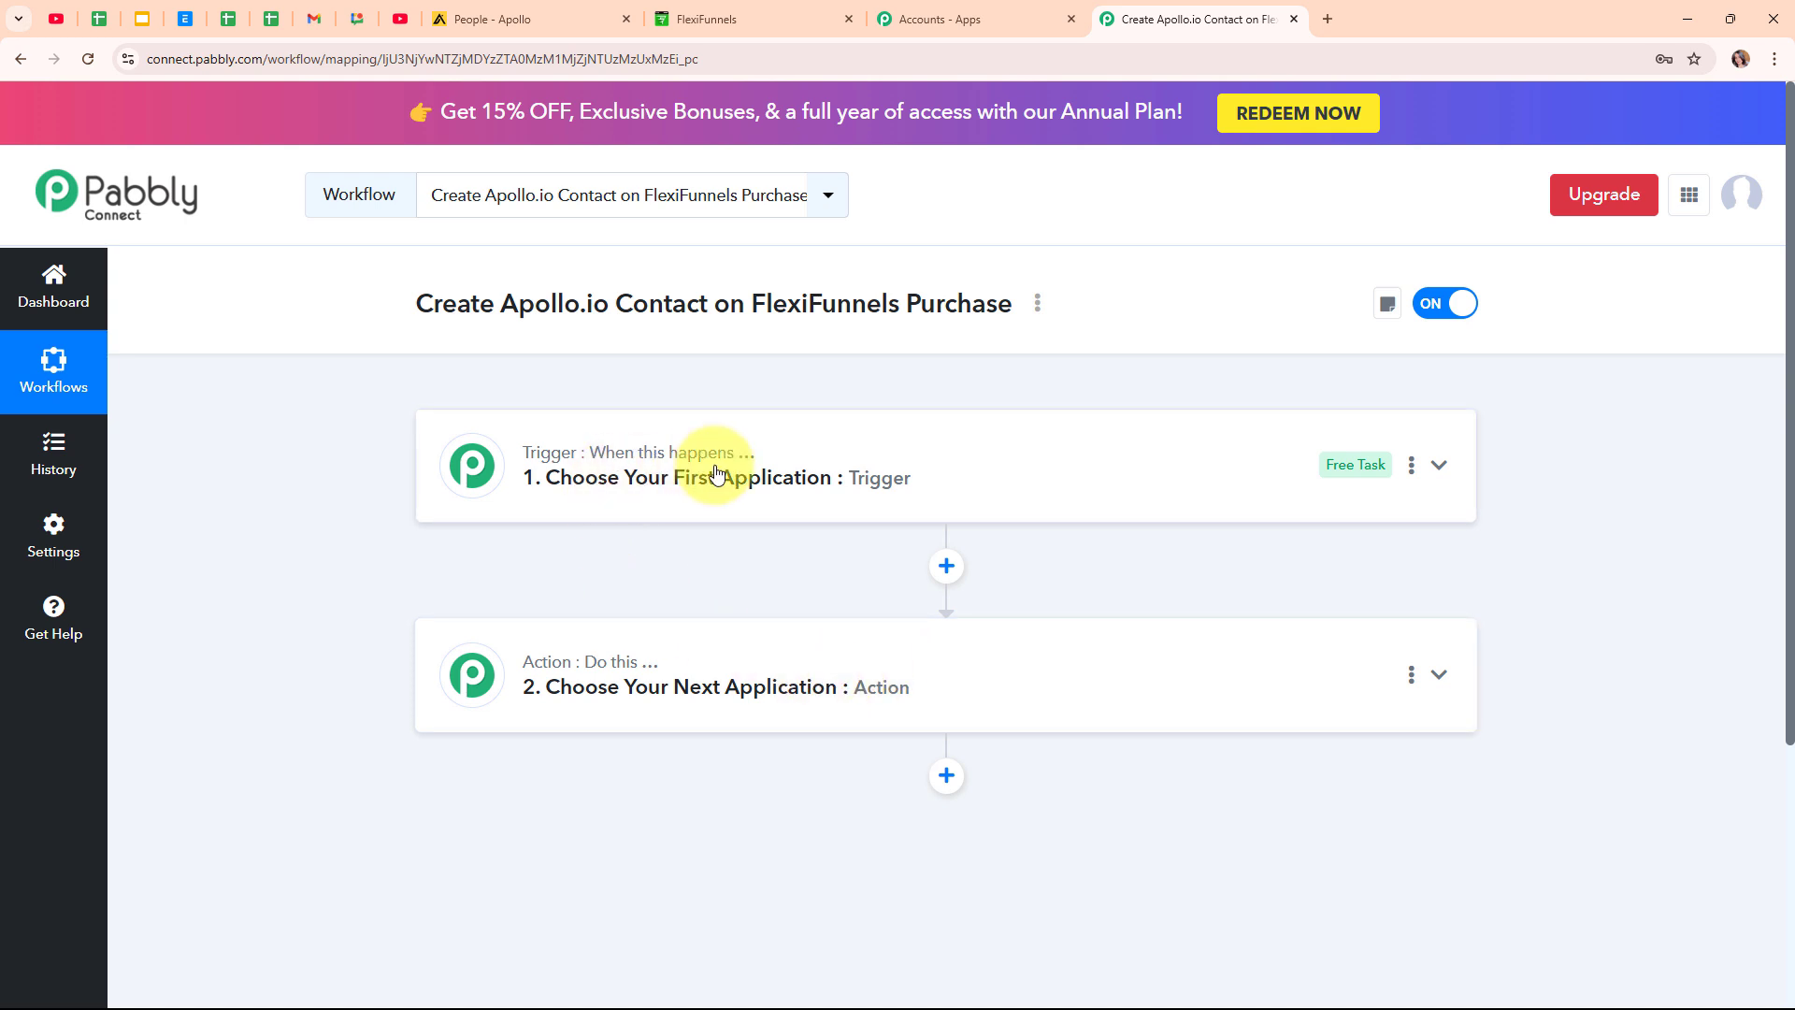
mouse_move(644, 675)
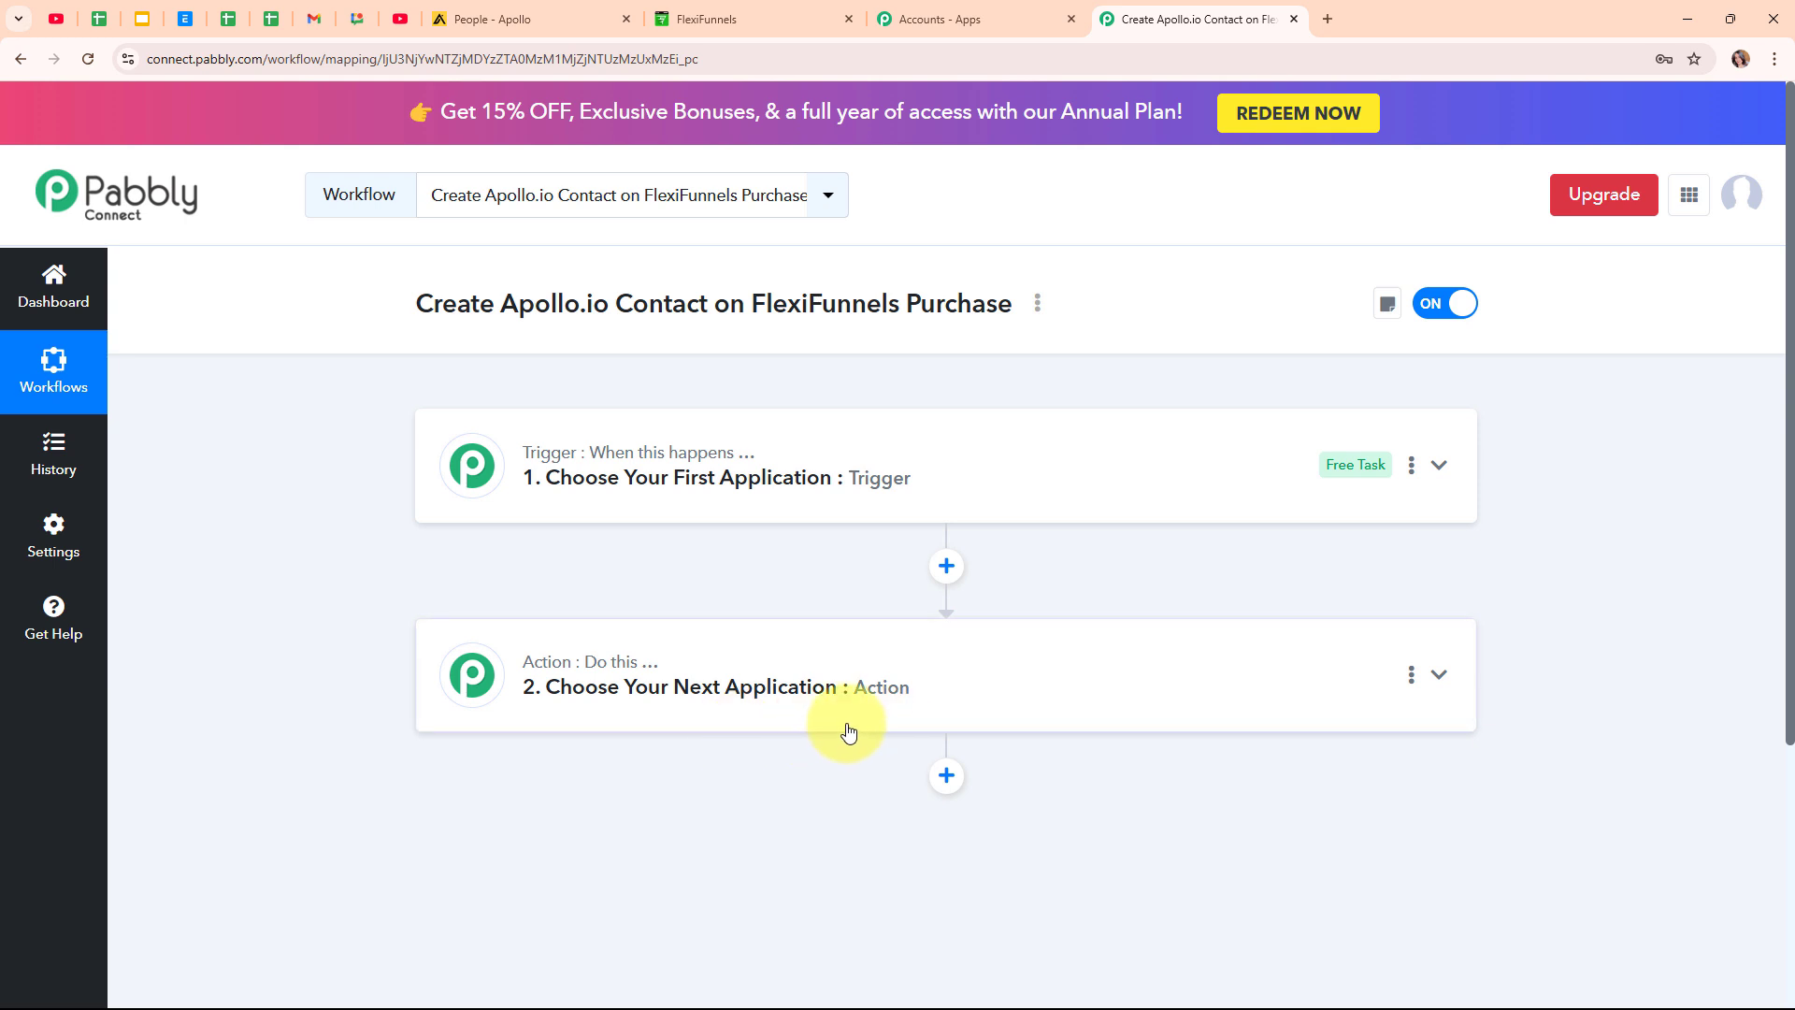
Search 'fle' and pick FlexiFunnels as the trigger app.
click(1441, 467)
click(650, 602)
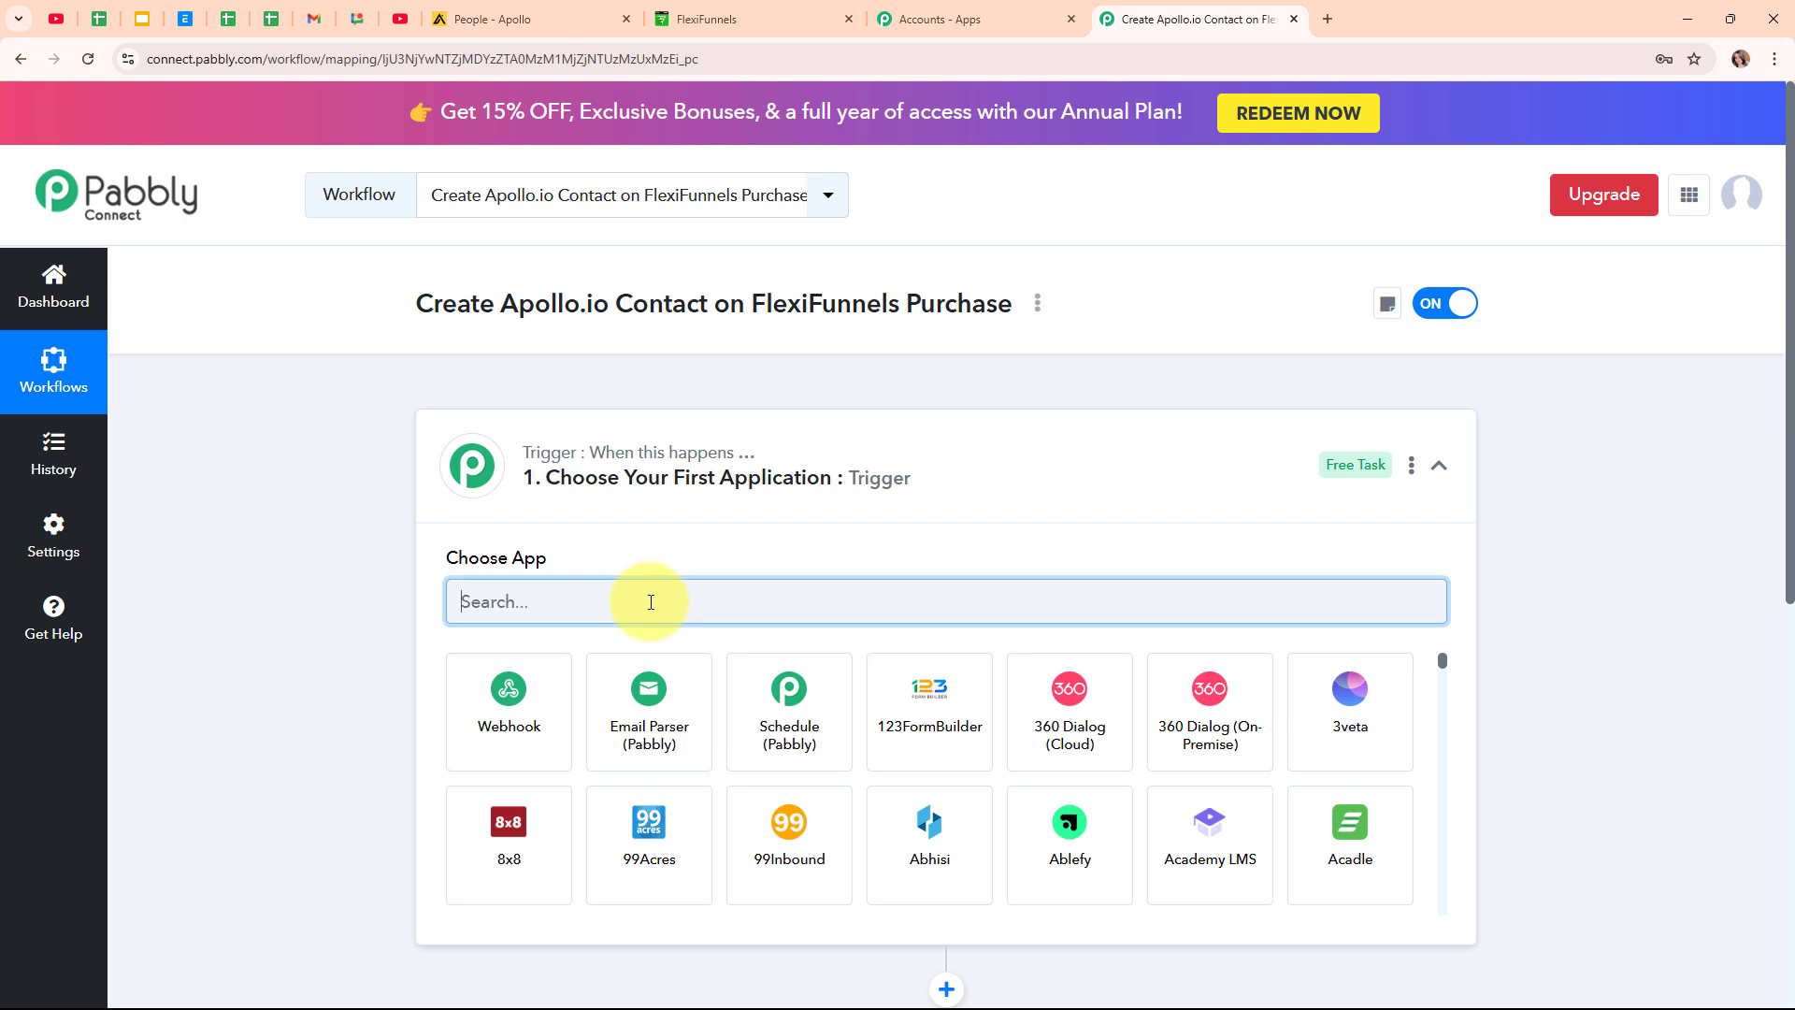
text(f)
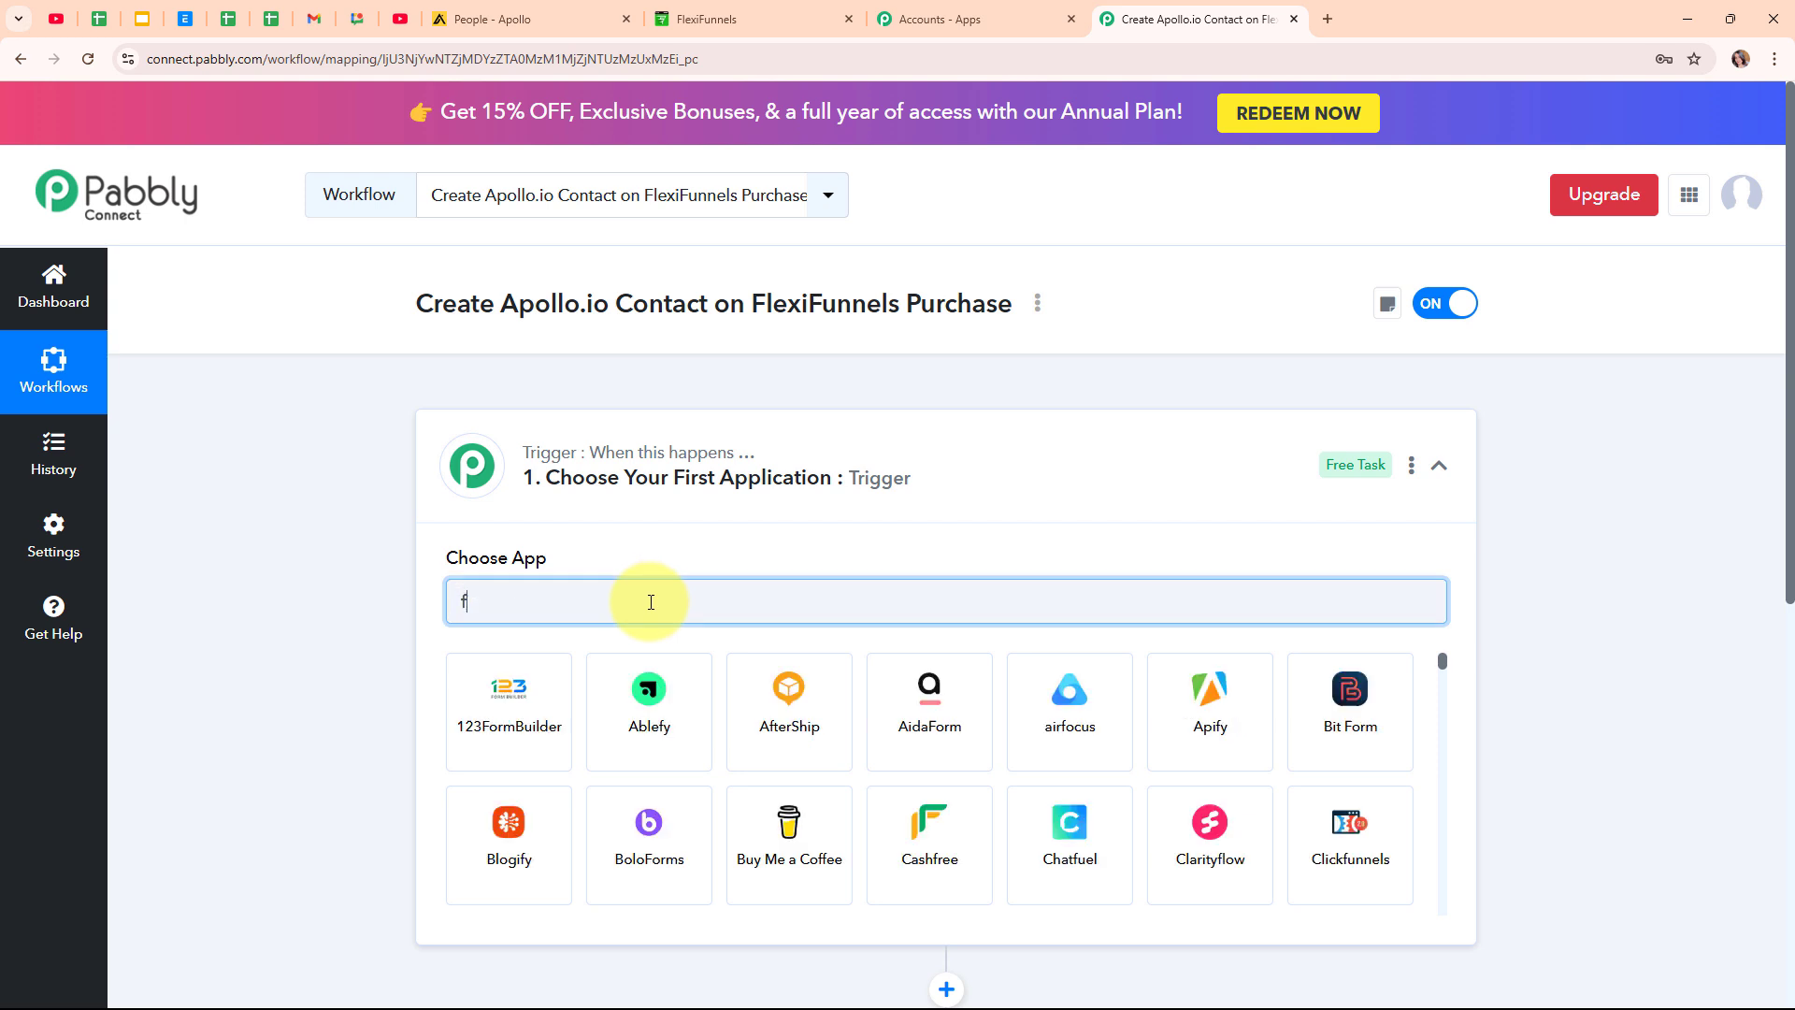
text(le)
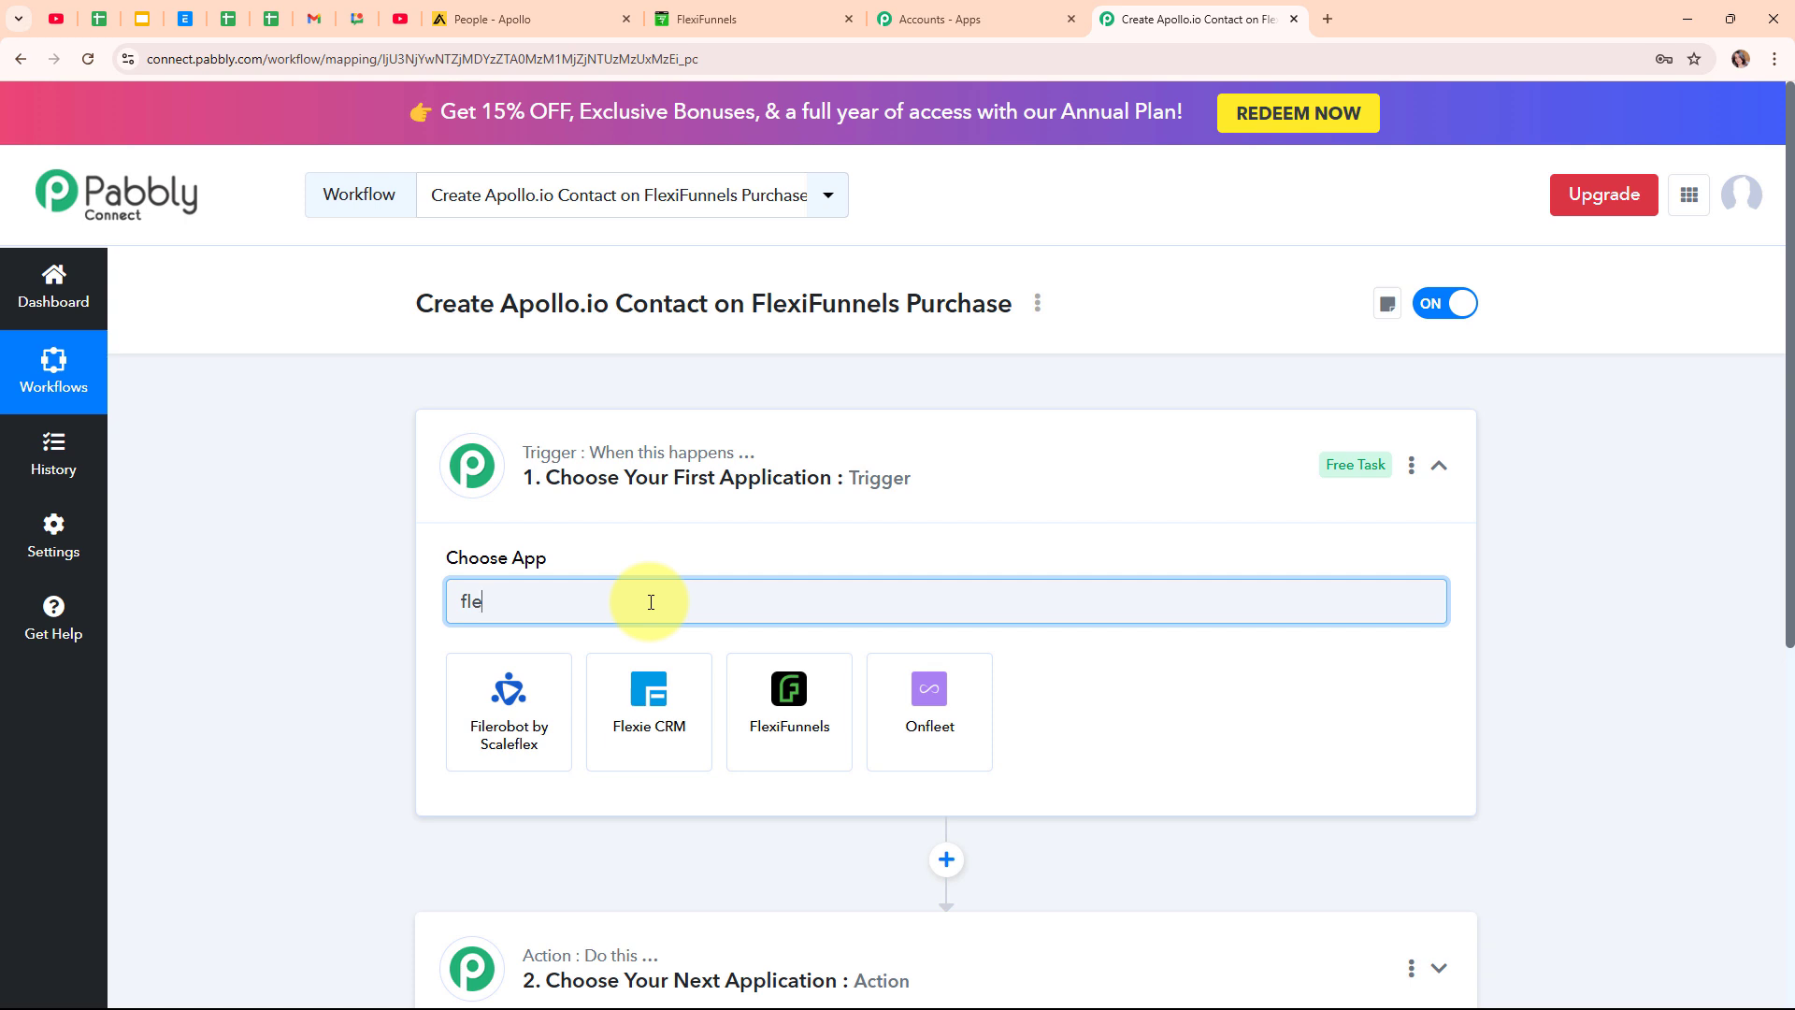
click(791, 713)
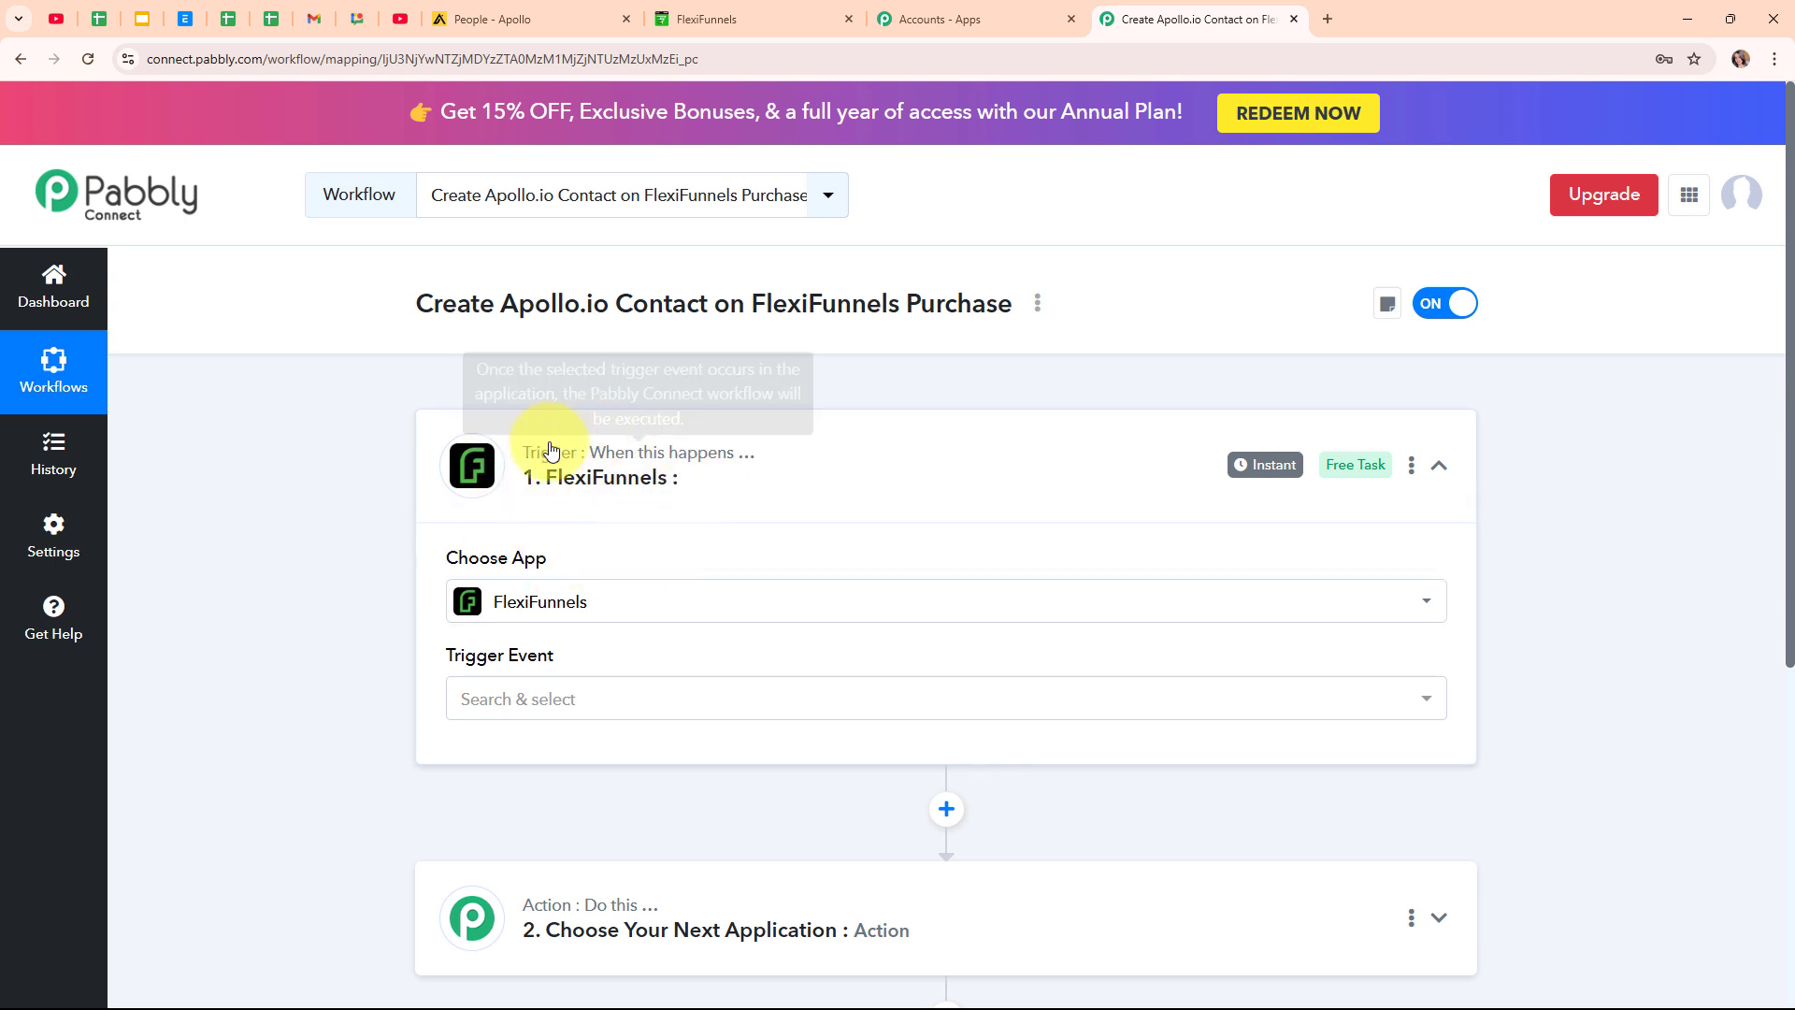
Set New Purchase as the FlexiFunnels trigger event.
click(649, 716)
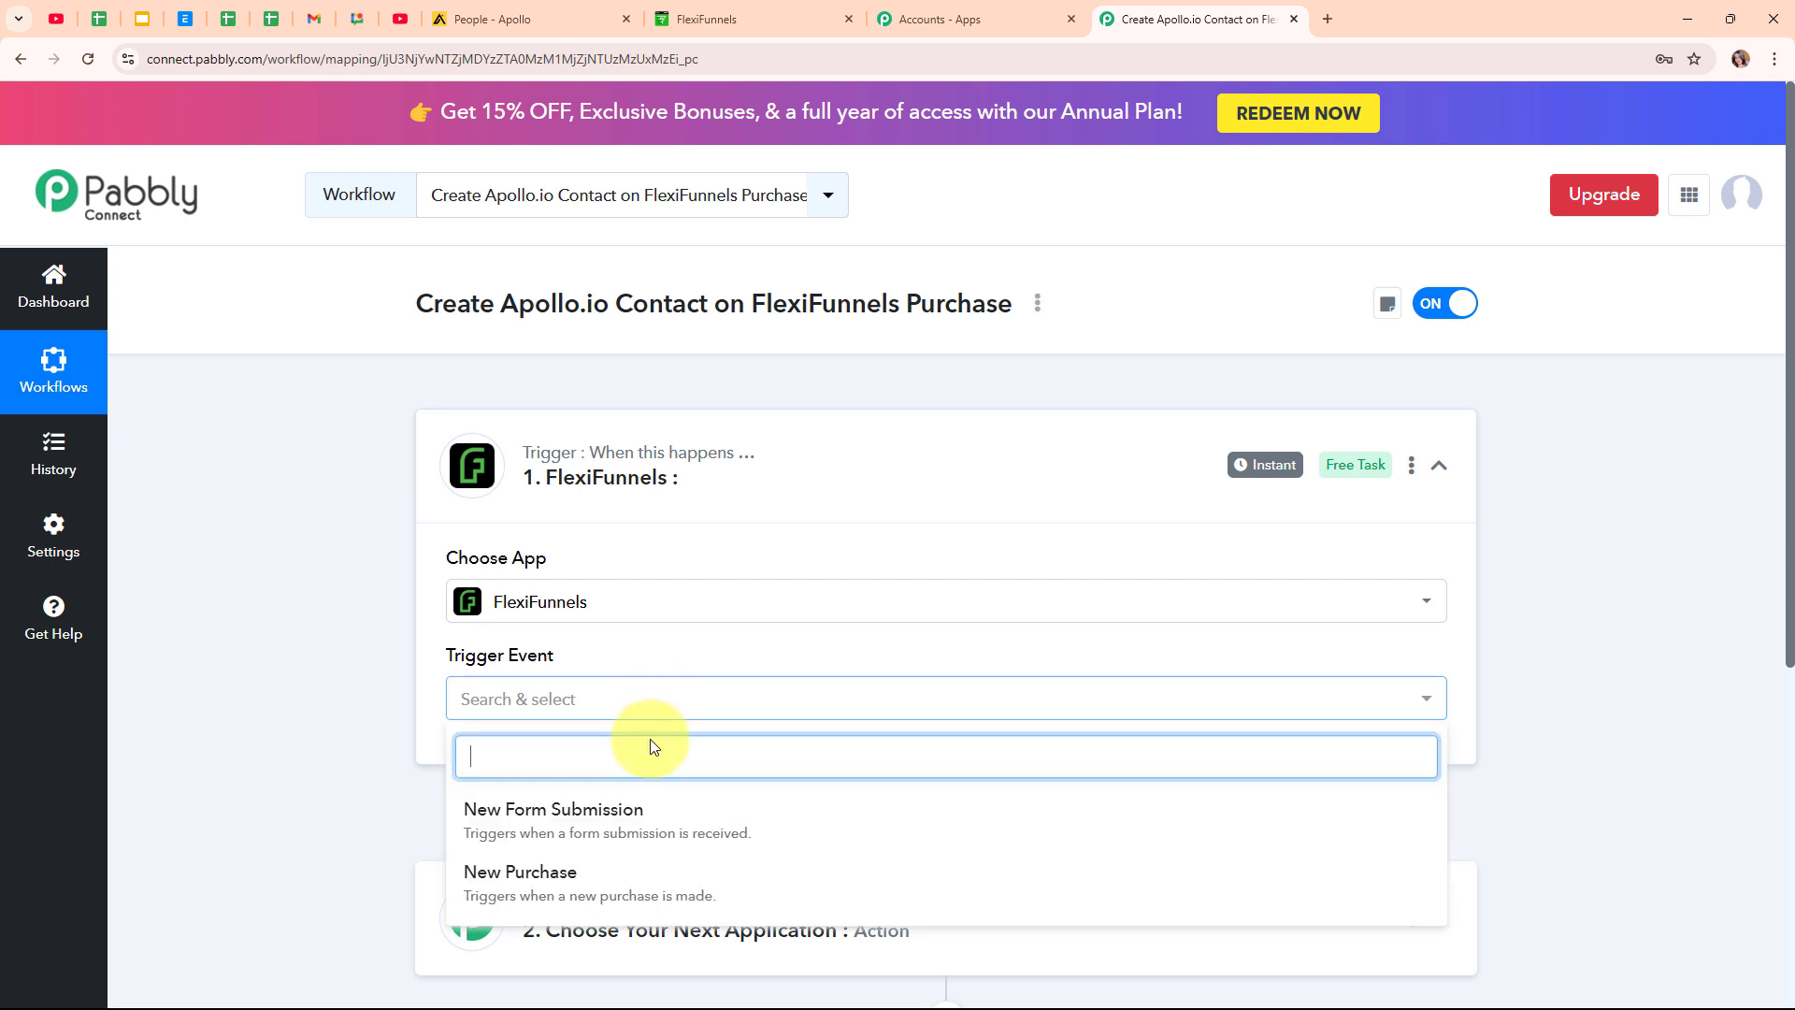
click(638, 873)
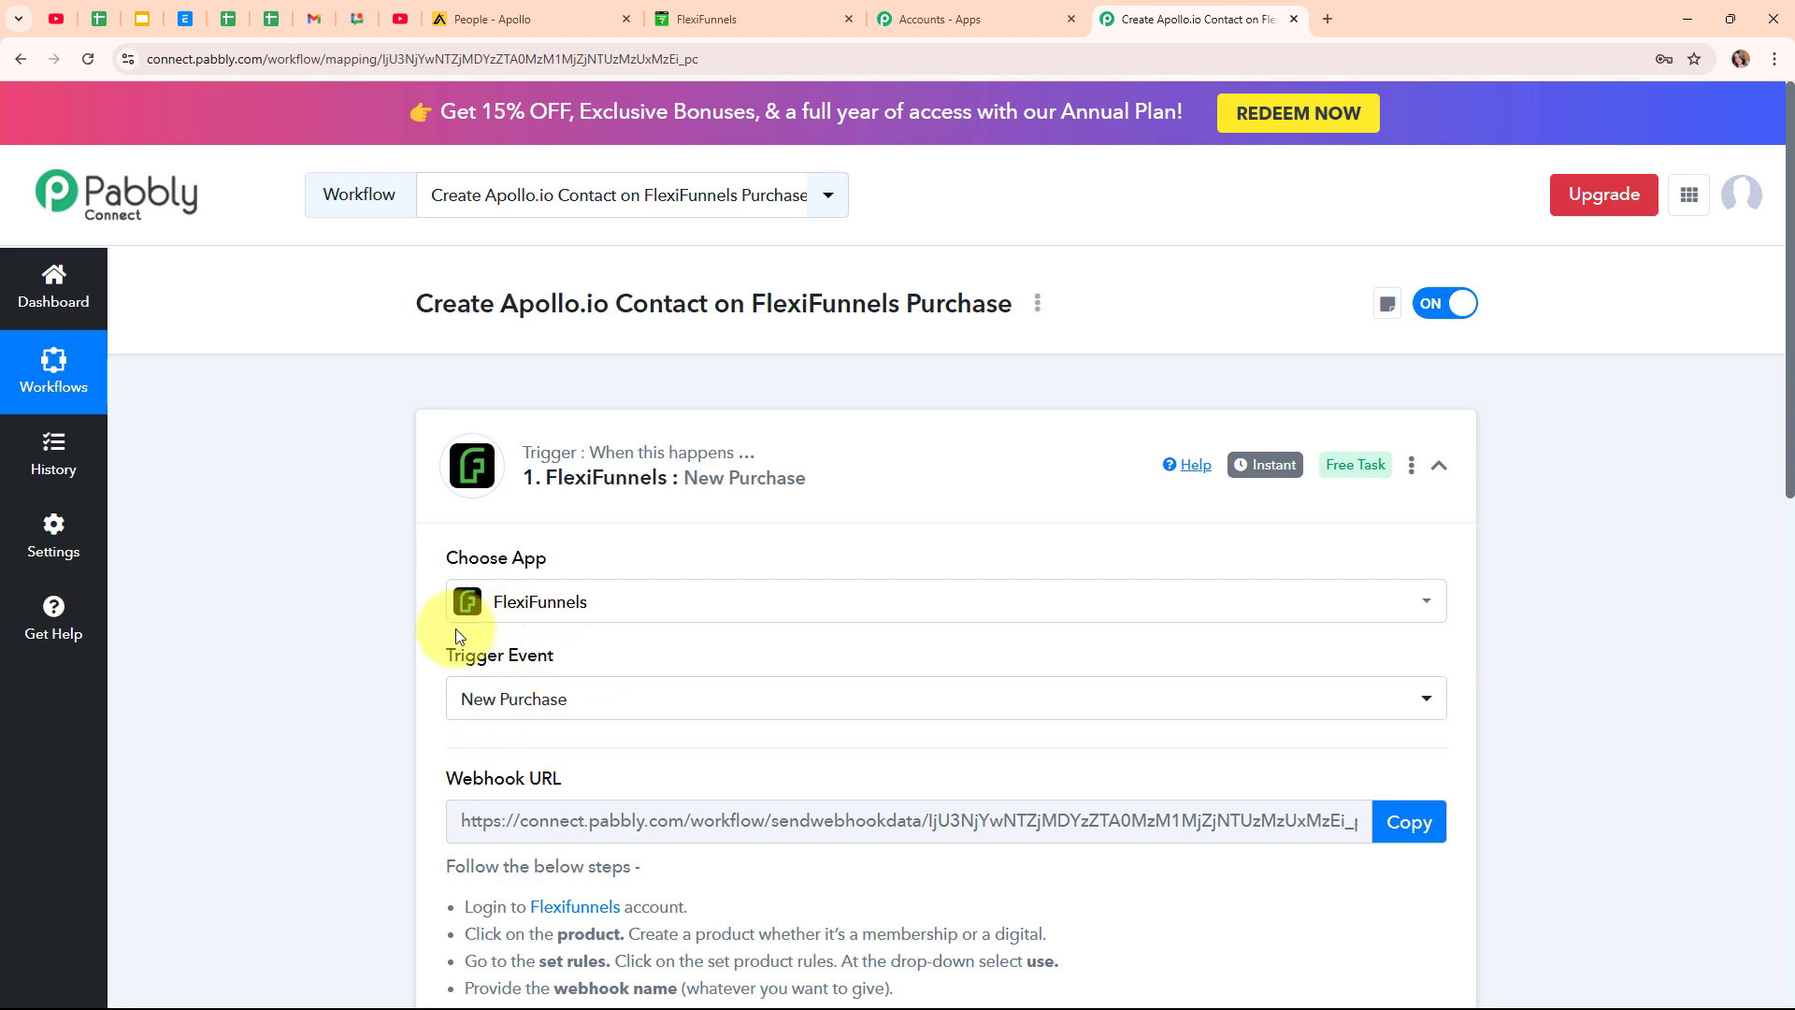
scroll(890, 720, down, 3)
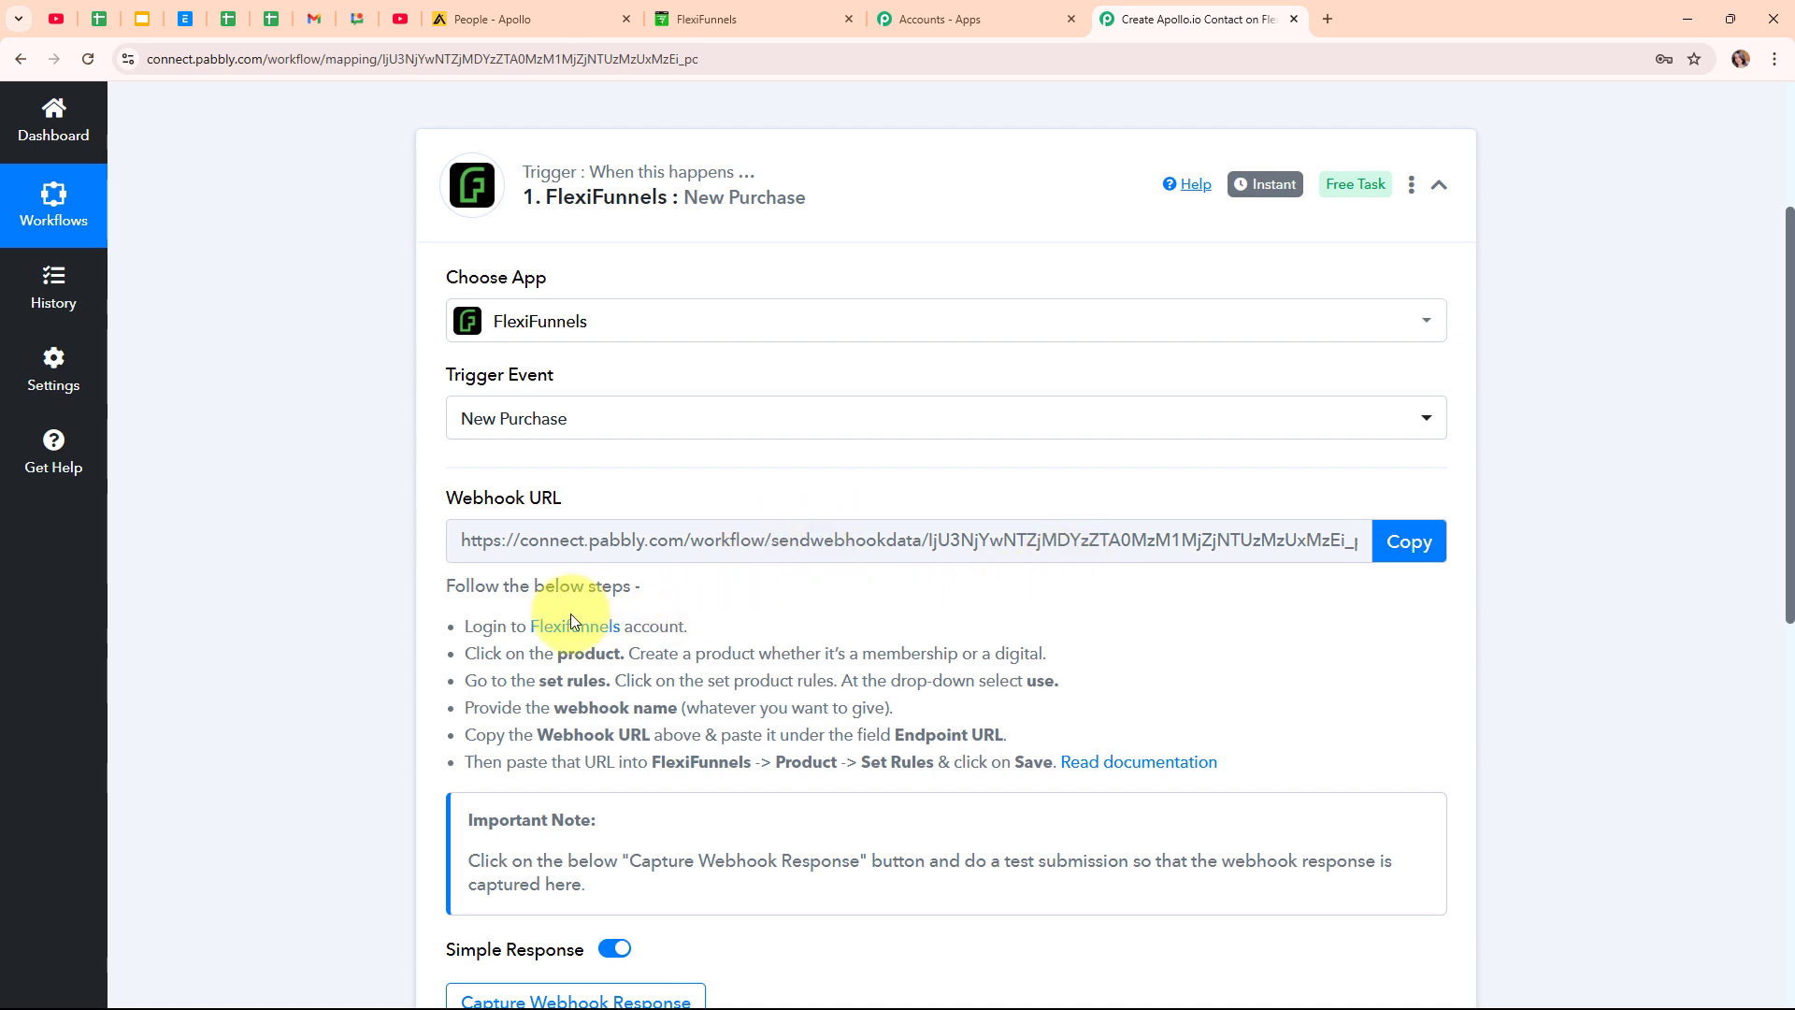
drag(458, 626, 1282, 723)
Copy the webhook URL, start capturing the webhook response, and go to FlexiFunnels products.
click(1197, 652)
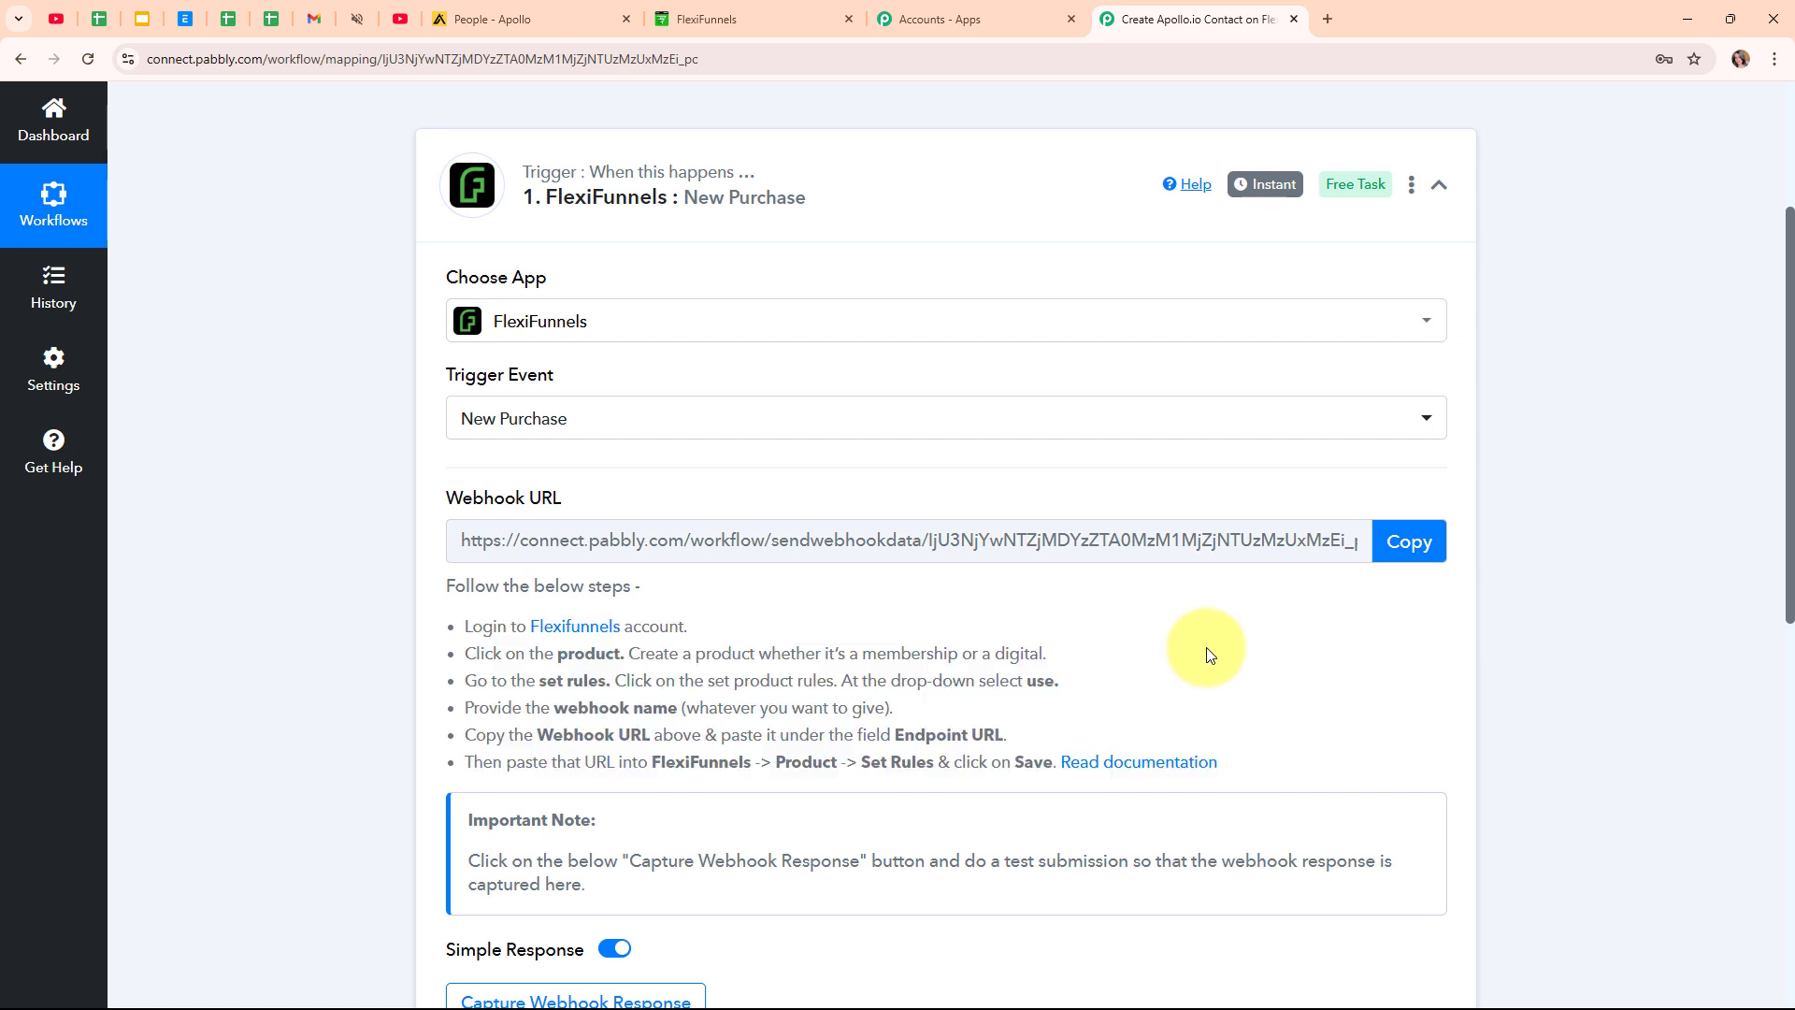
click(1436, 545)
key(ctrl+c)
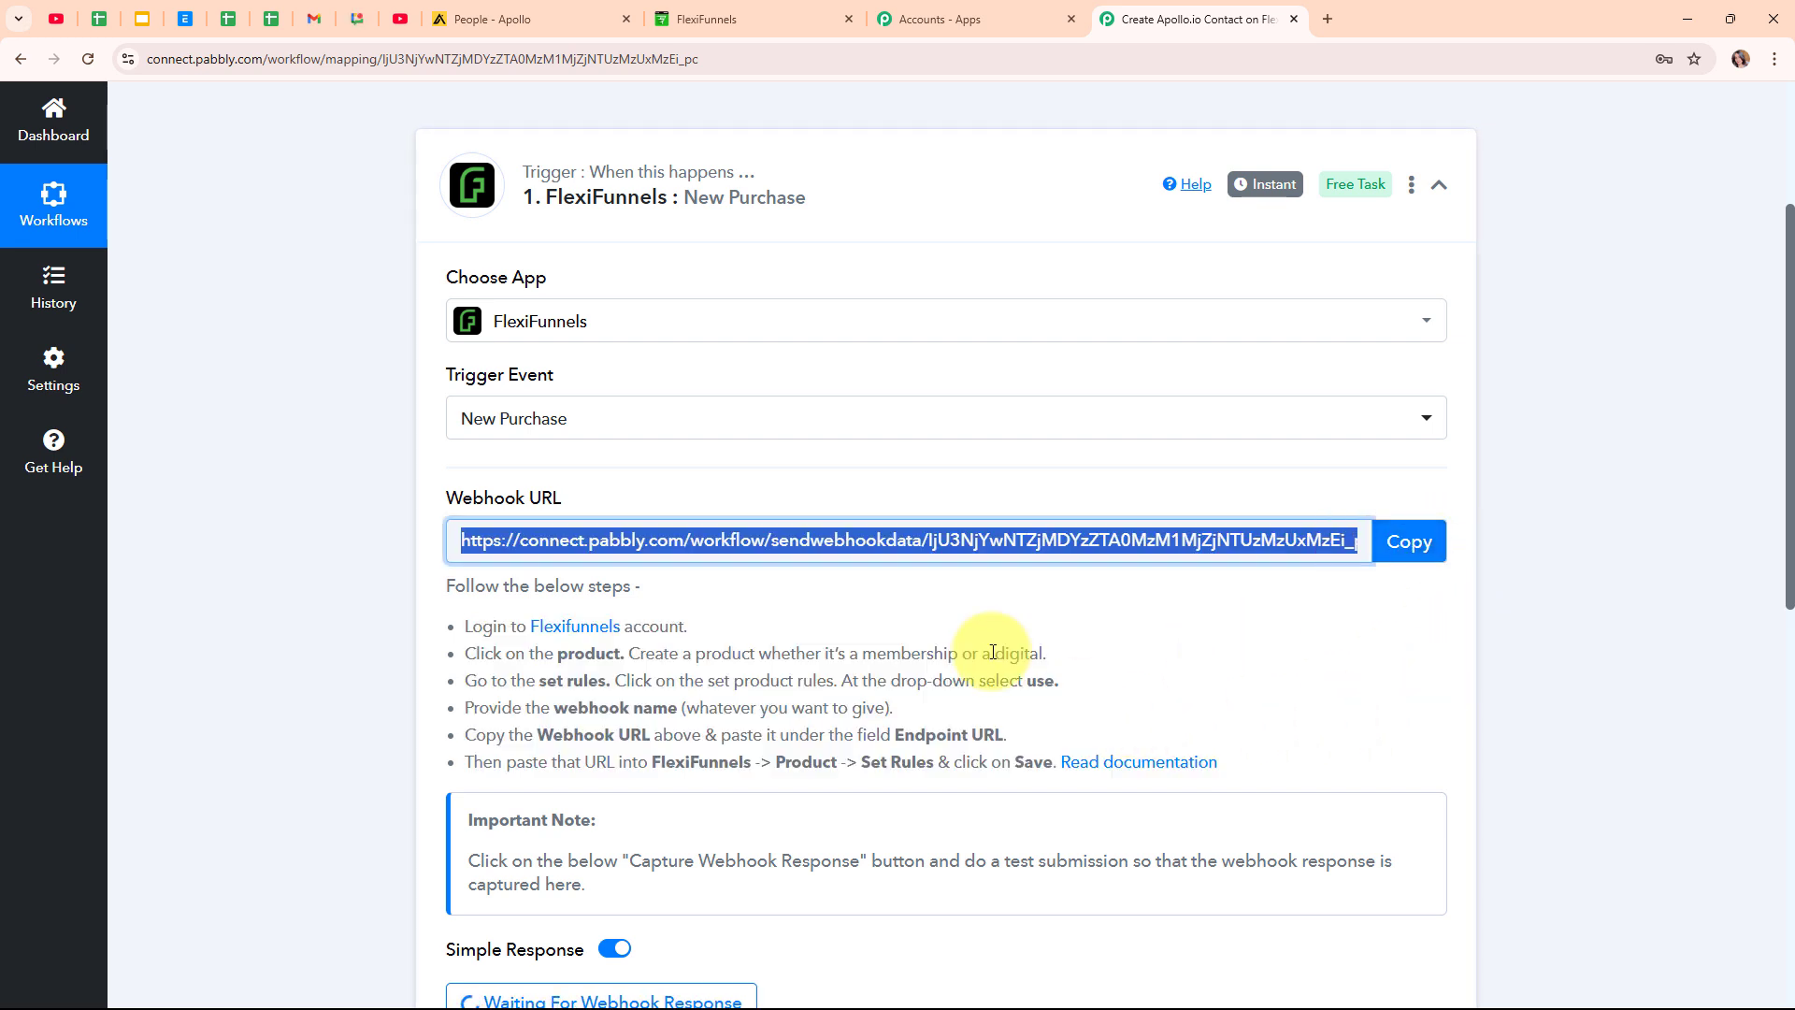
click(705, 13)
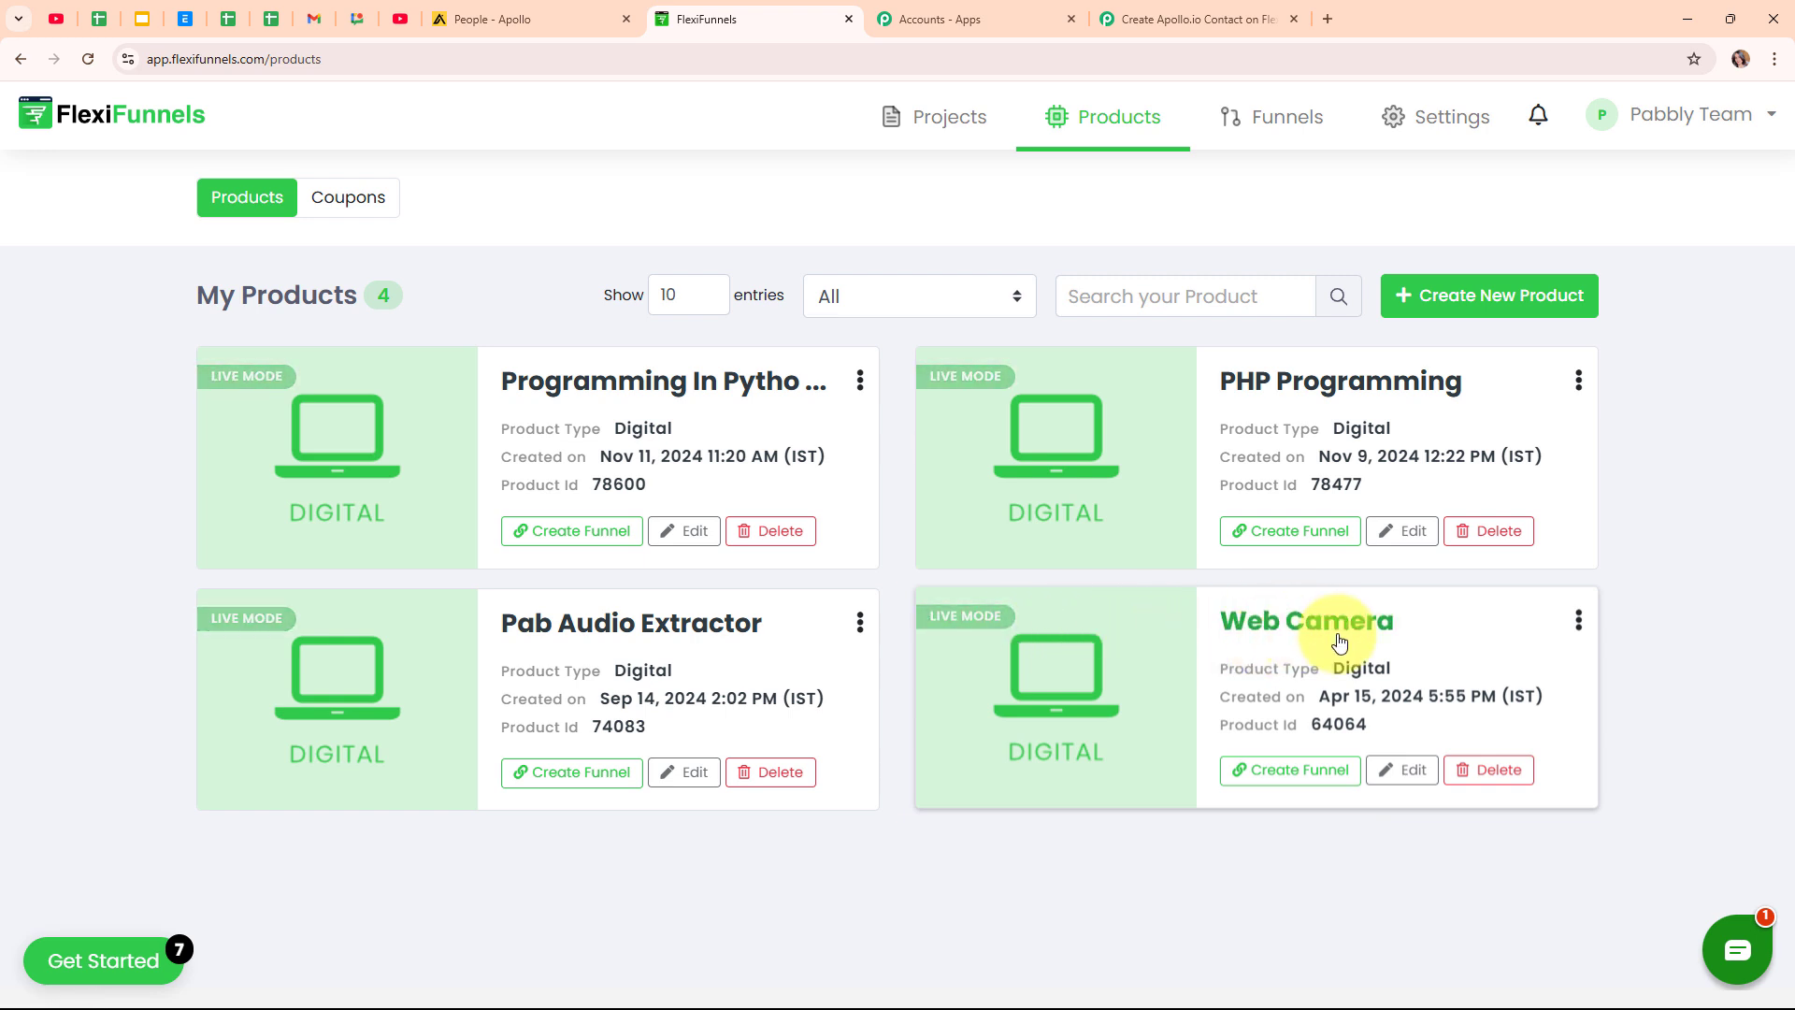
Add a Web Camera product rule: when purchased, all pricing options, use Webhook.
click(1434, 775)
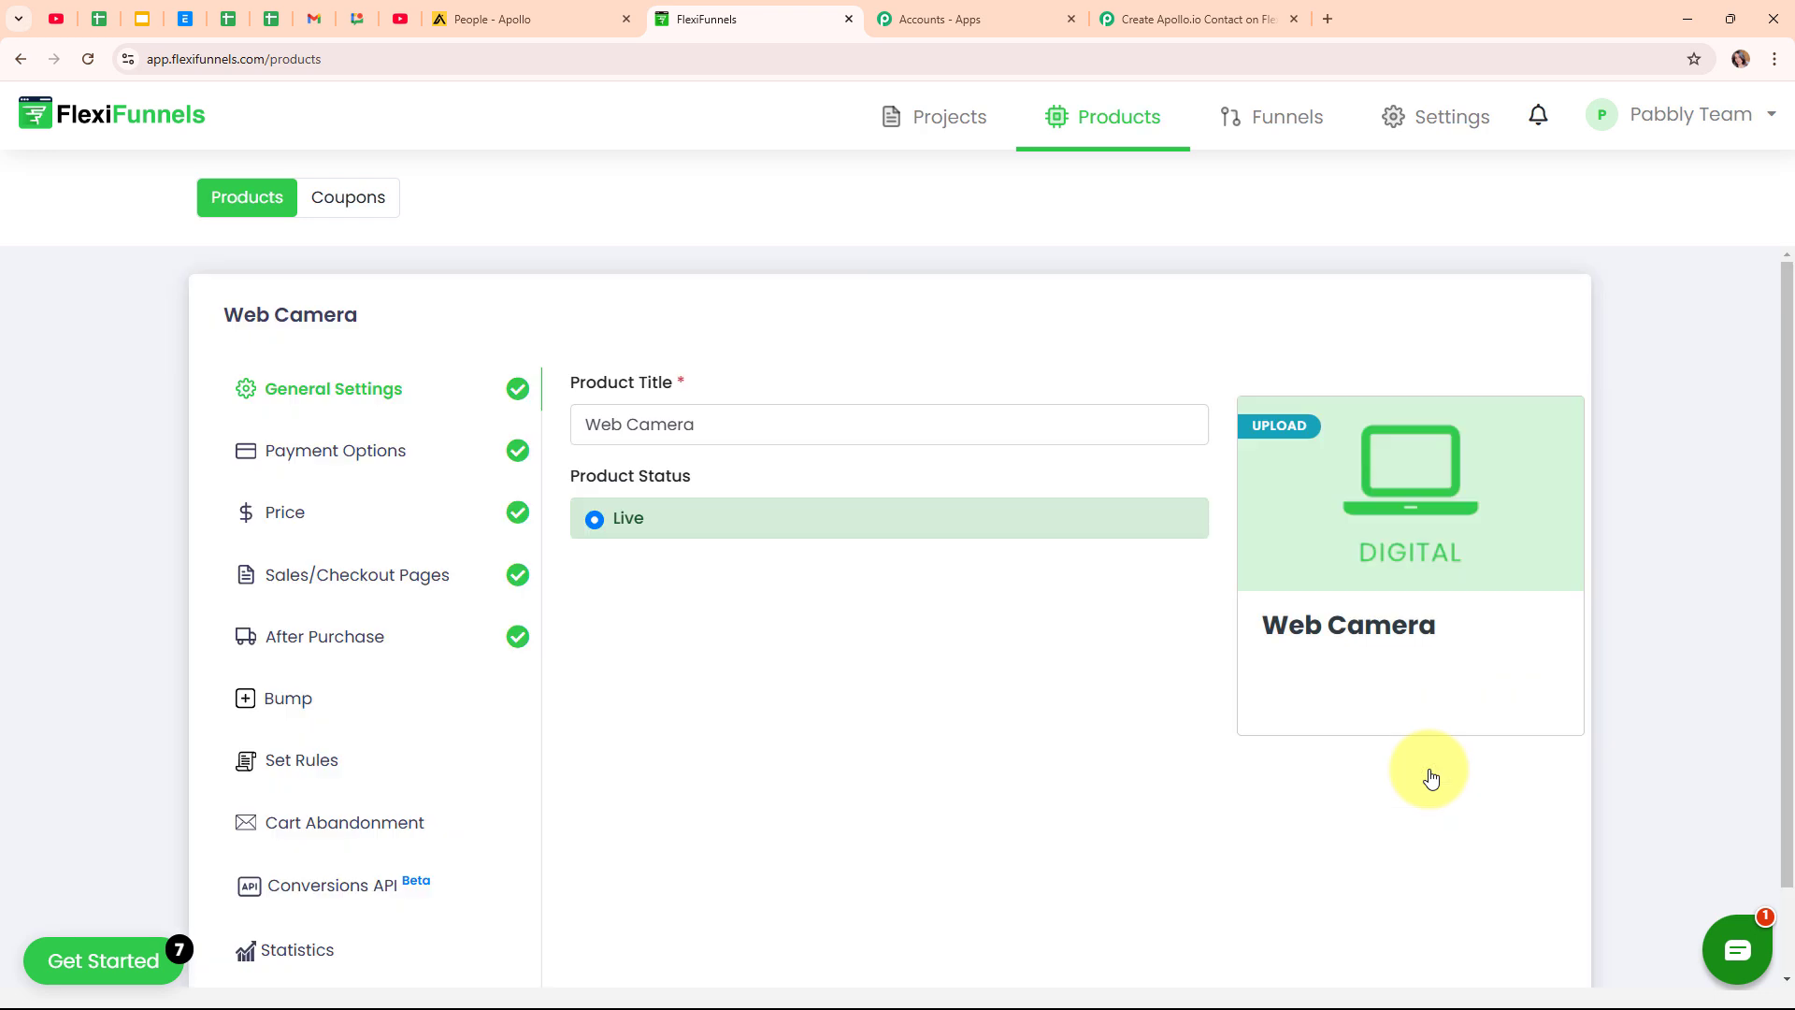
click(310, 777)
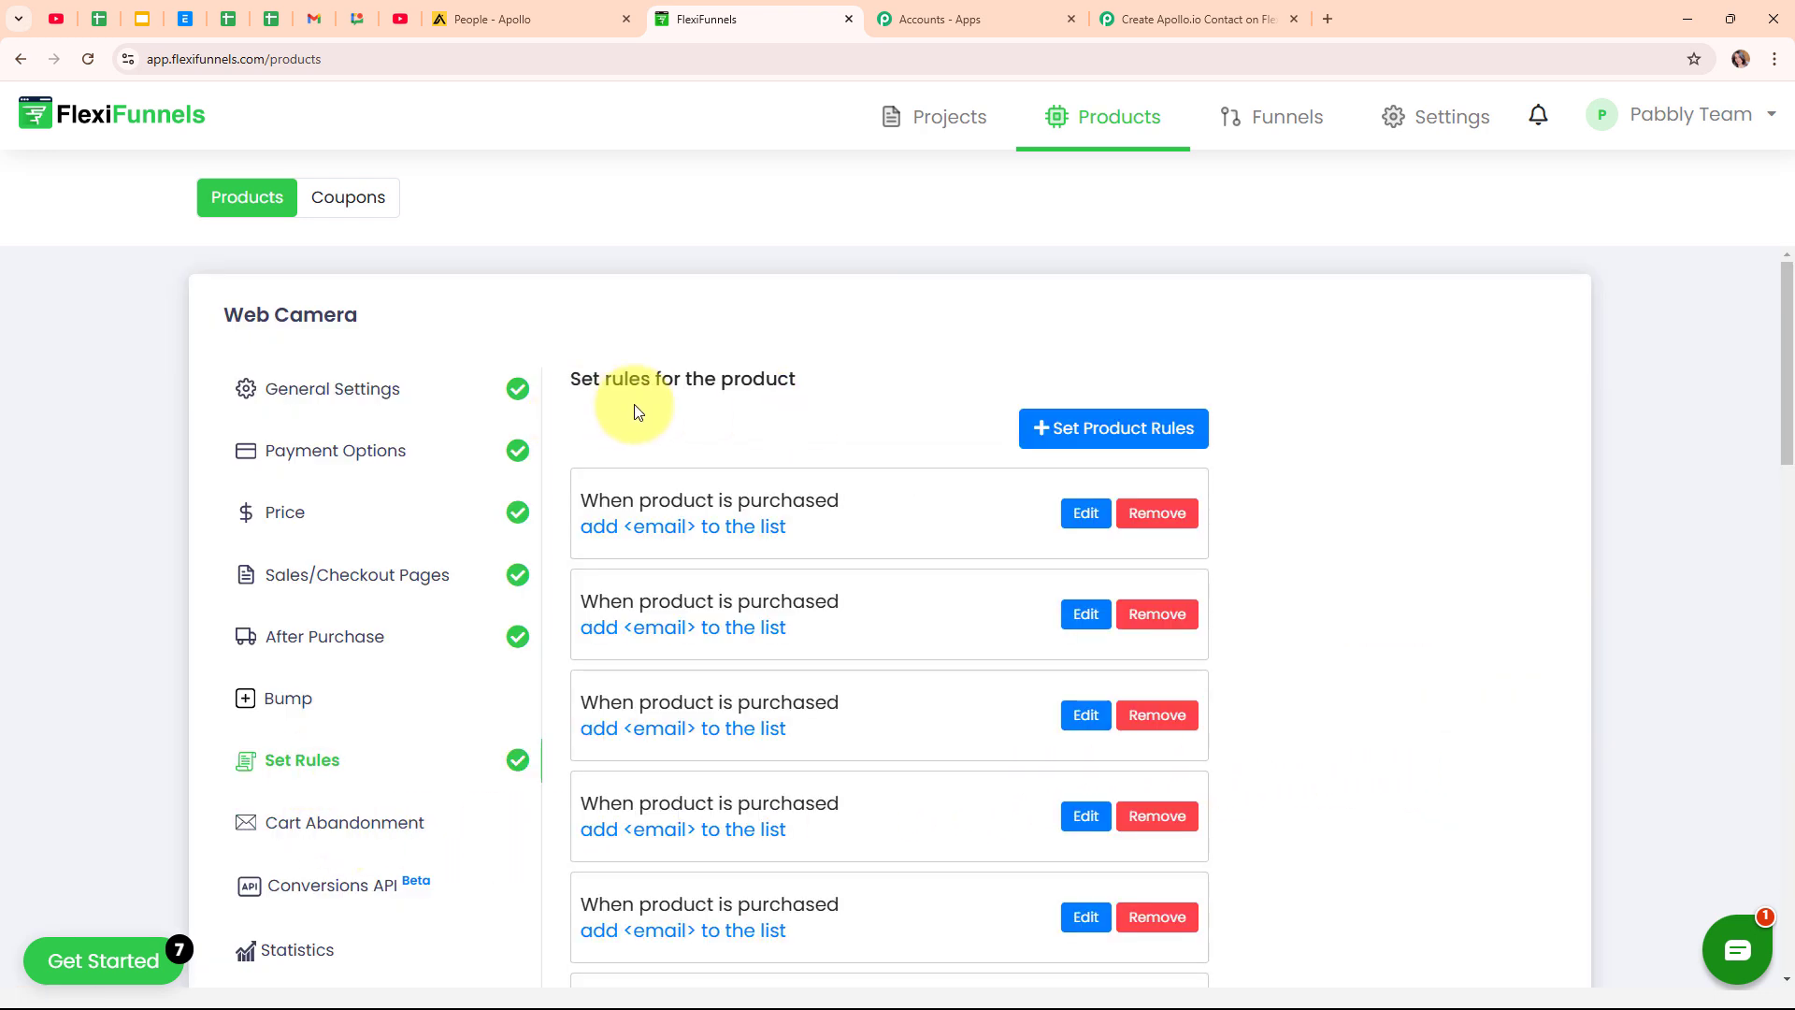
click(1119, 427)
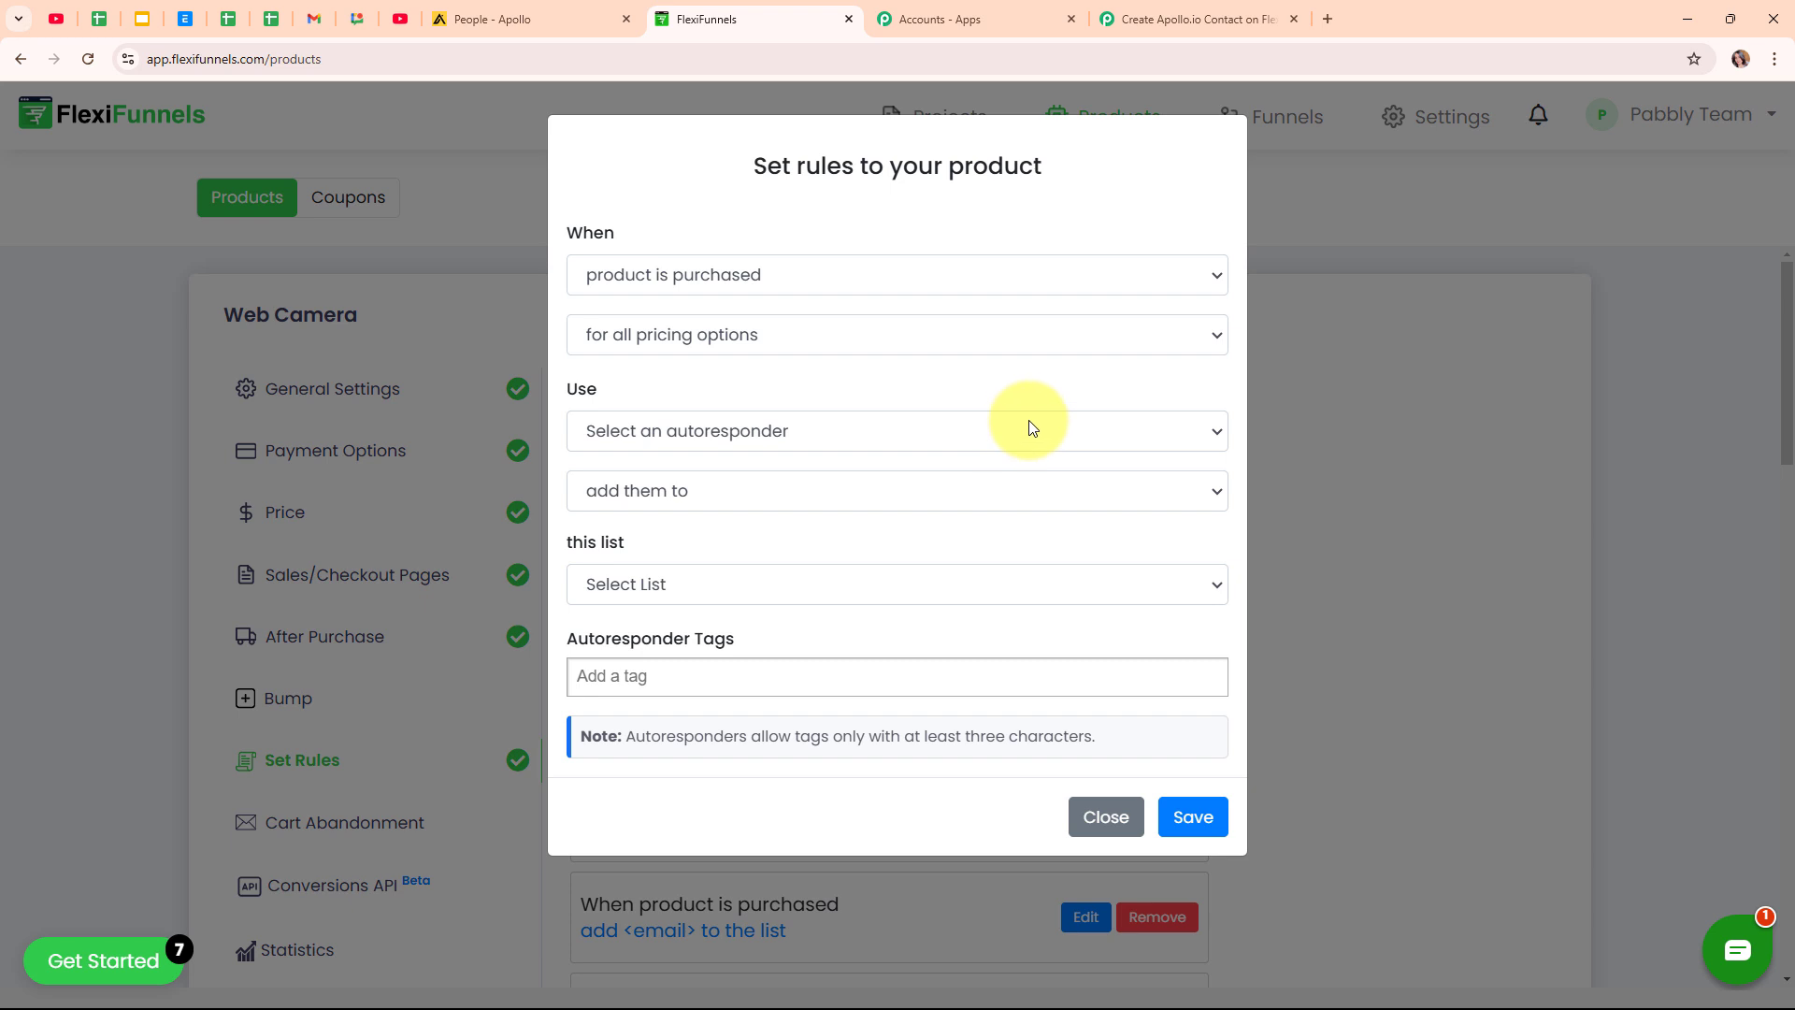
click(747, 276)
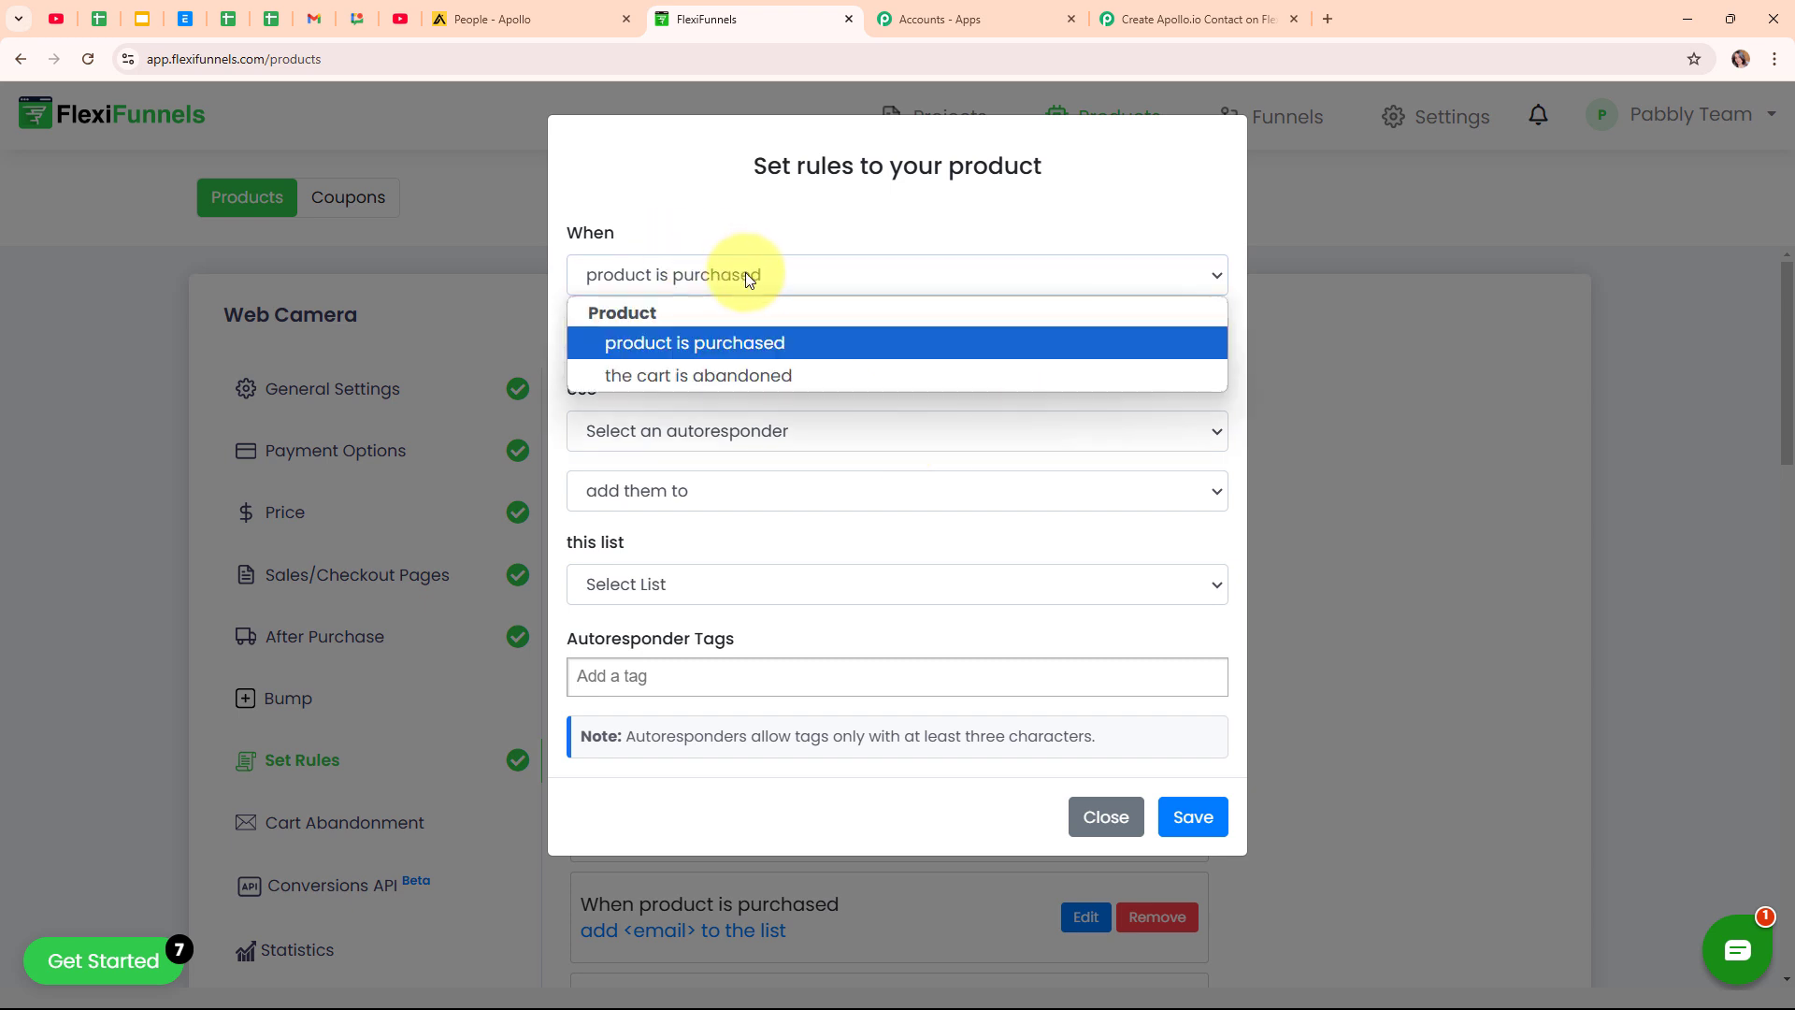
click(772, 345)
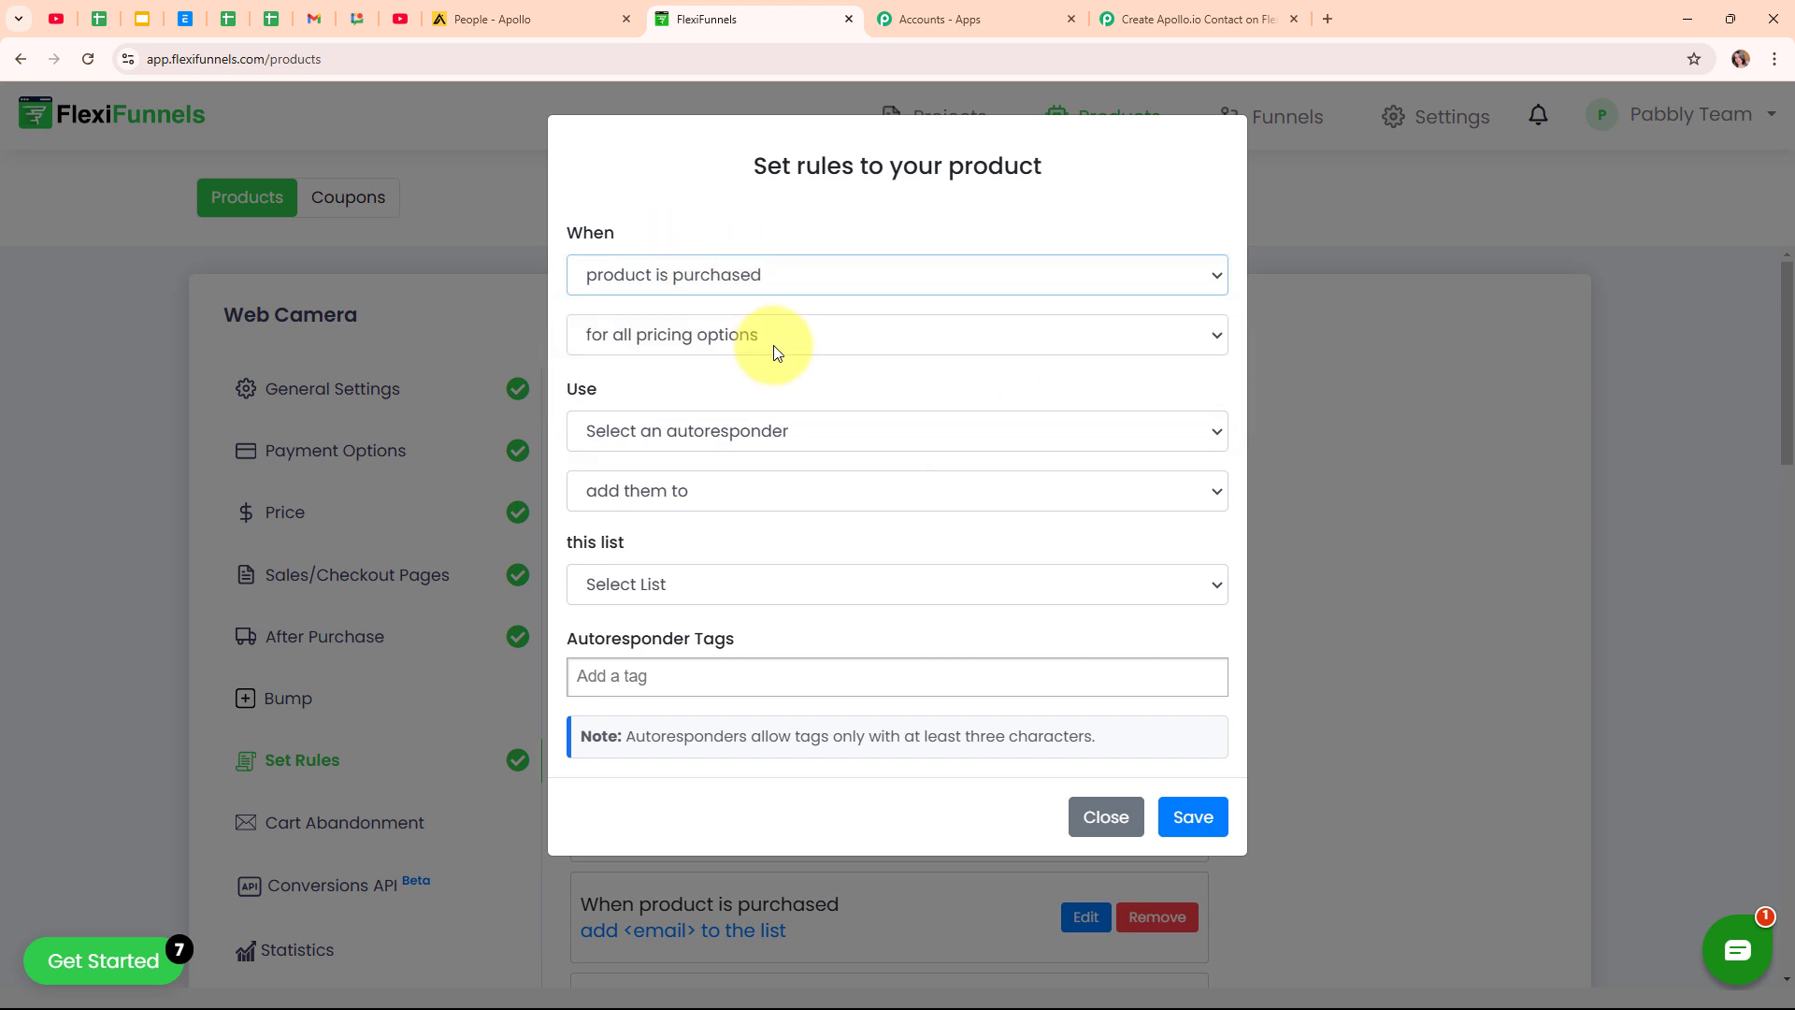
click(773, 347)
click(773, 370)
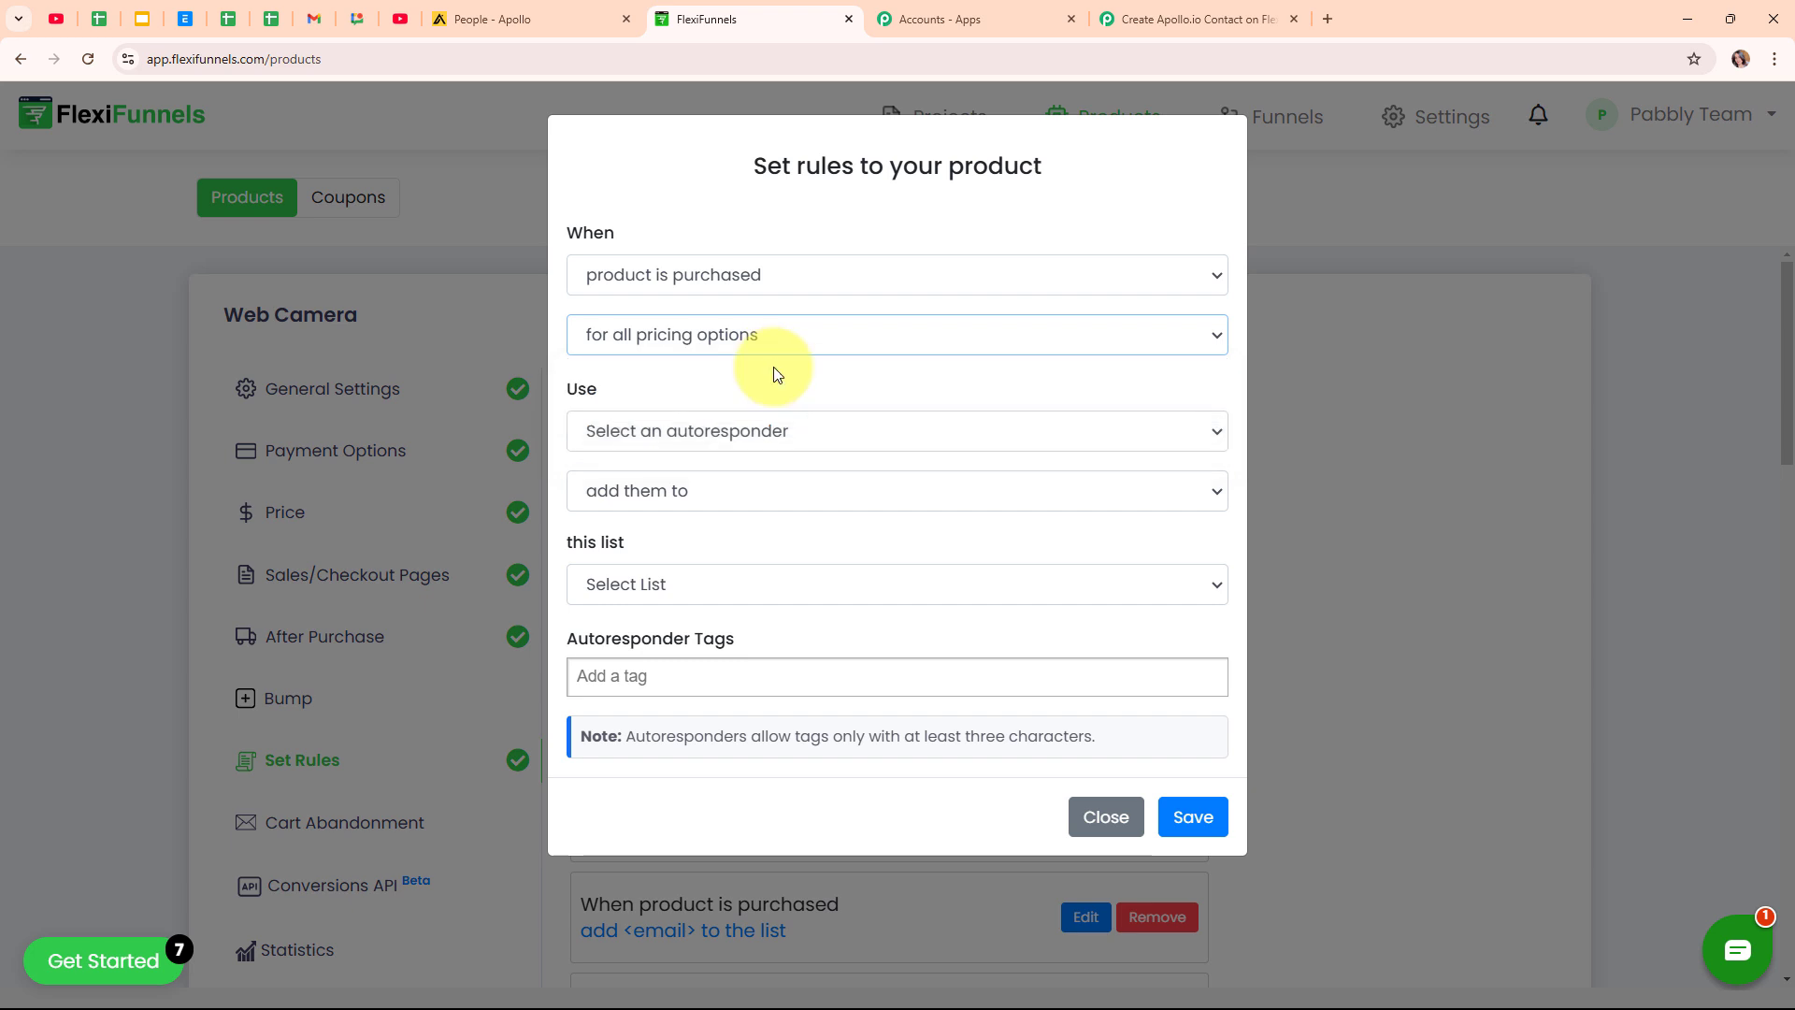
click(862, 418)
click(866, 502)
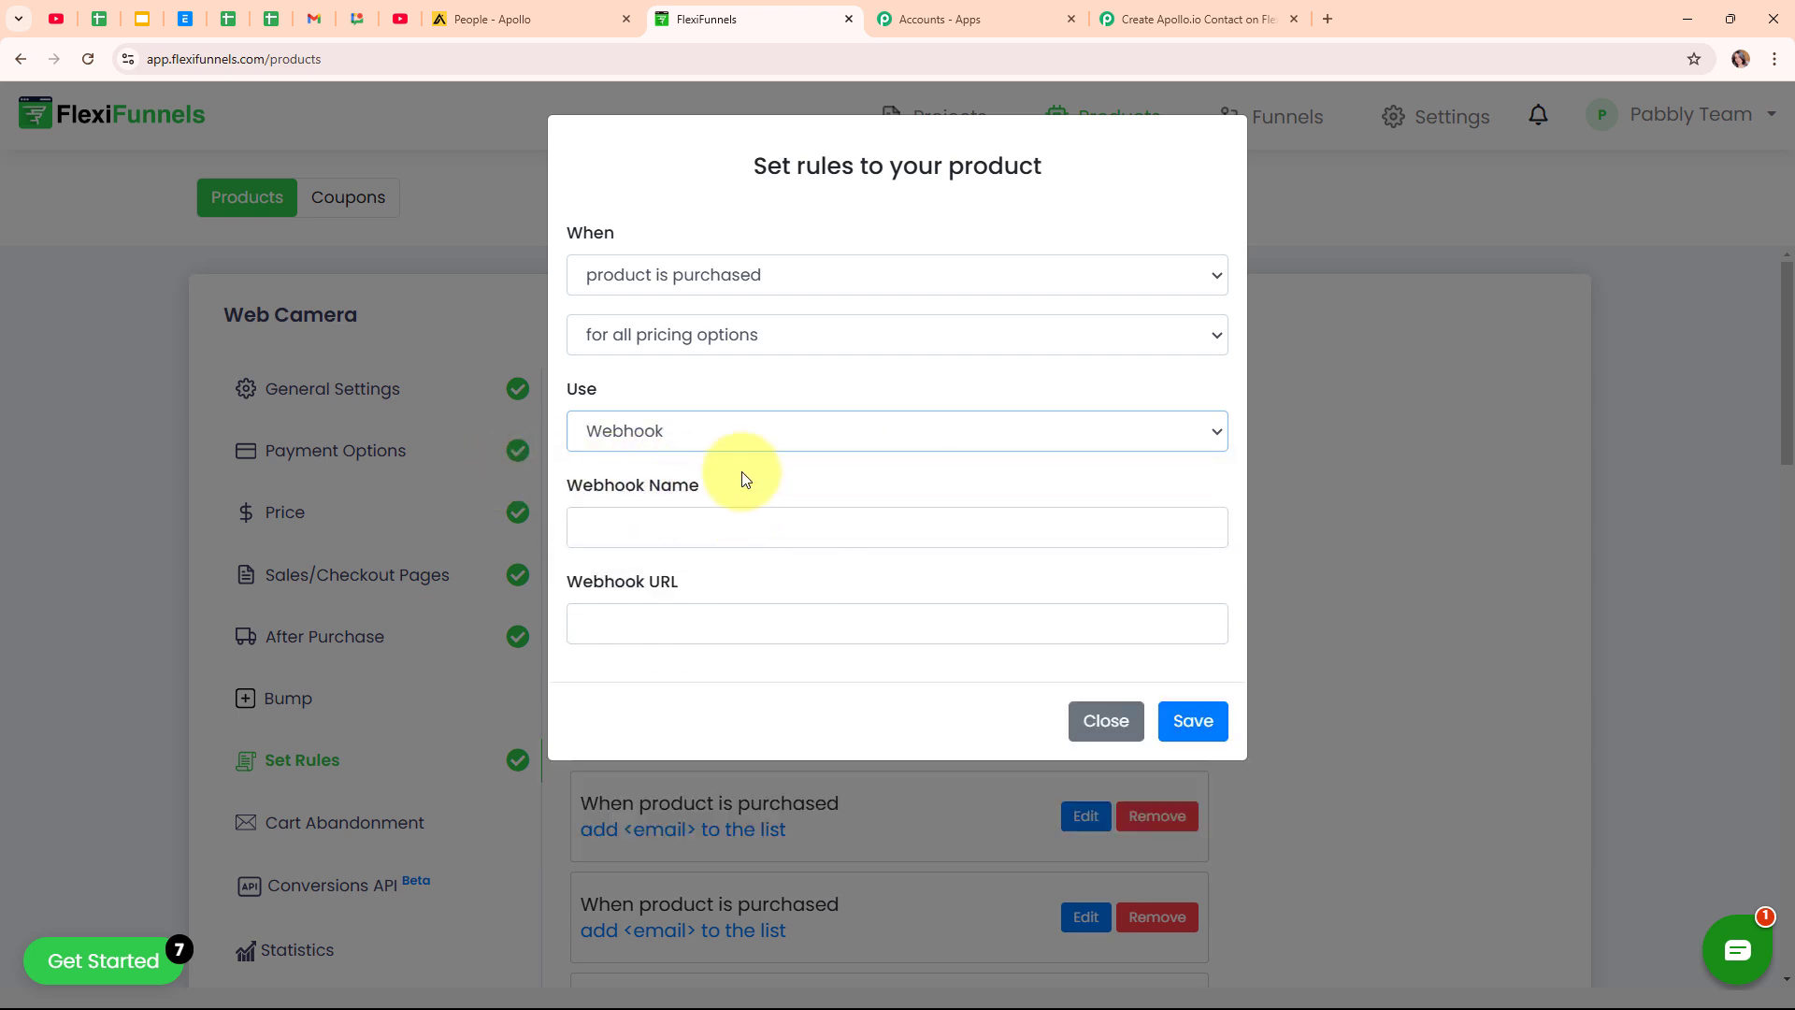
Name the webhook 'New Purchase', paste the Pabbly URL, and save the rule.
click(683, 528)
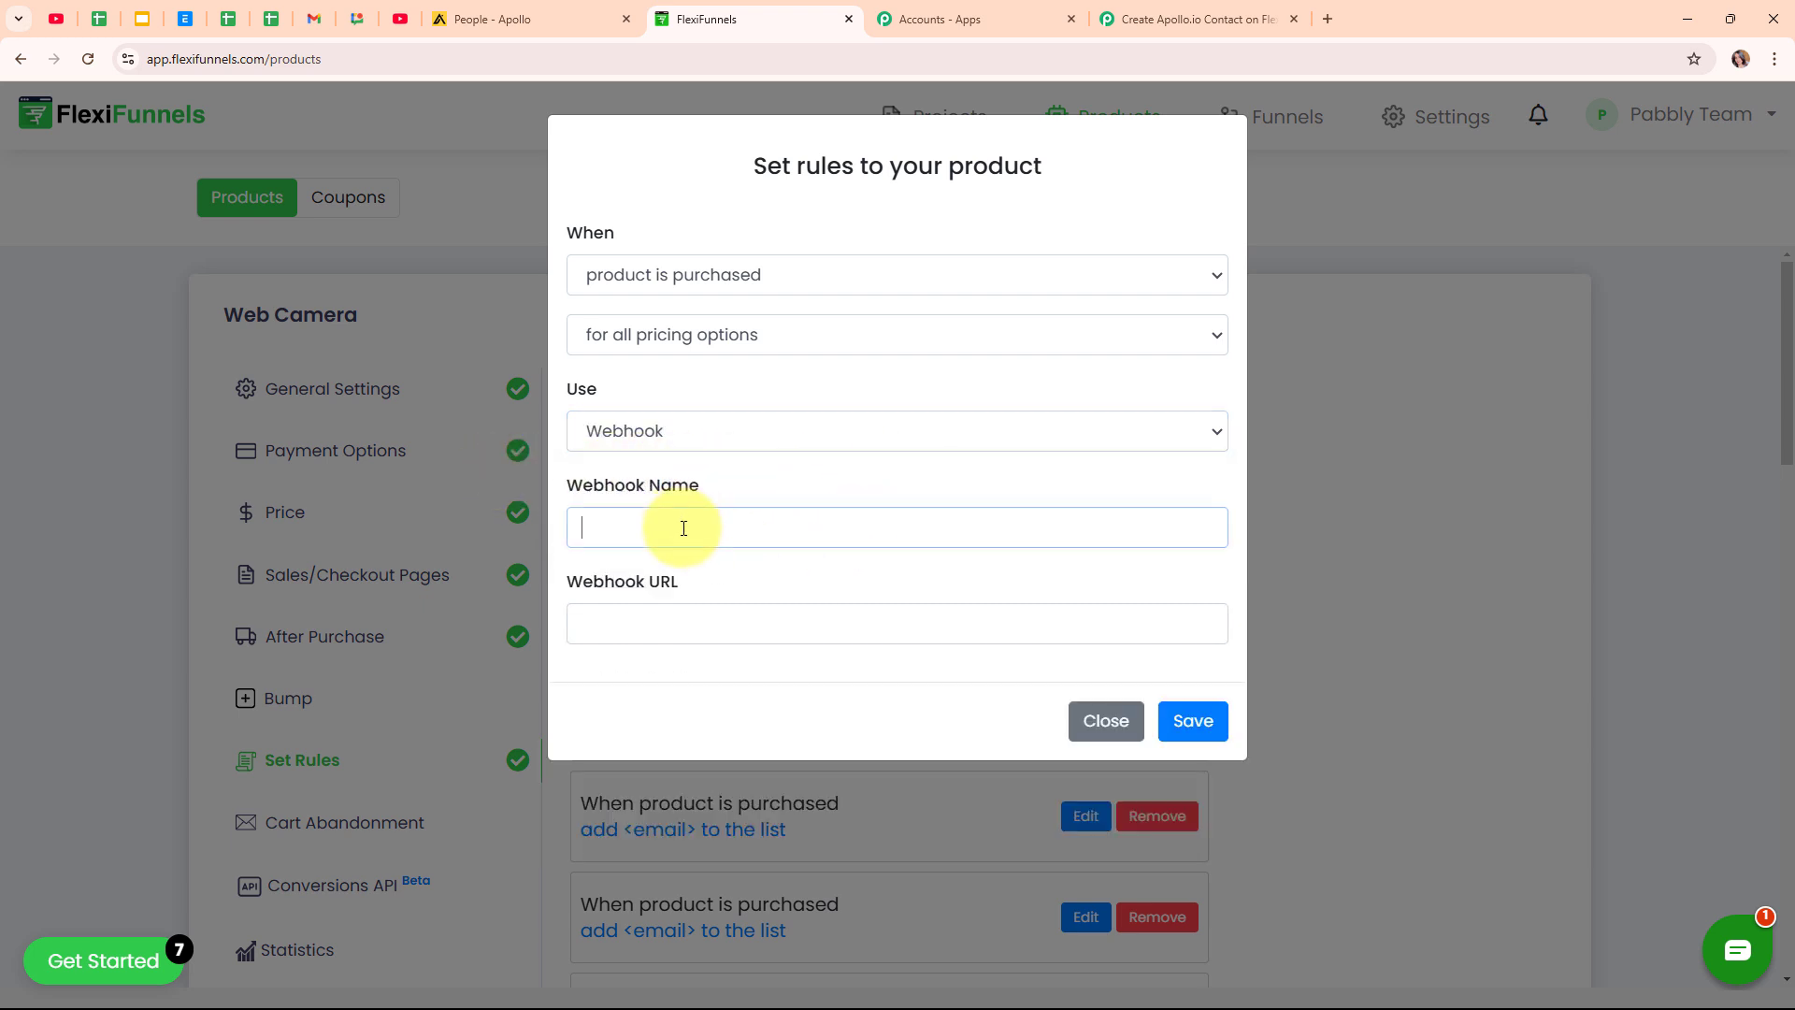
text(New Purchase)
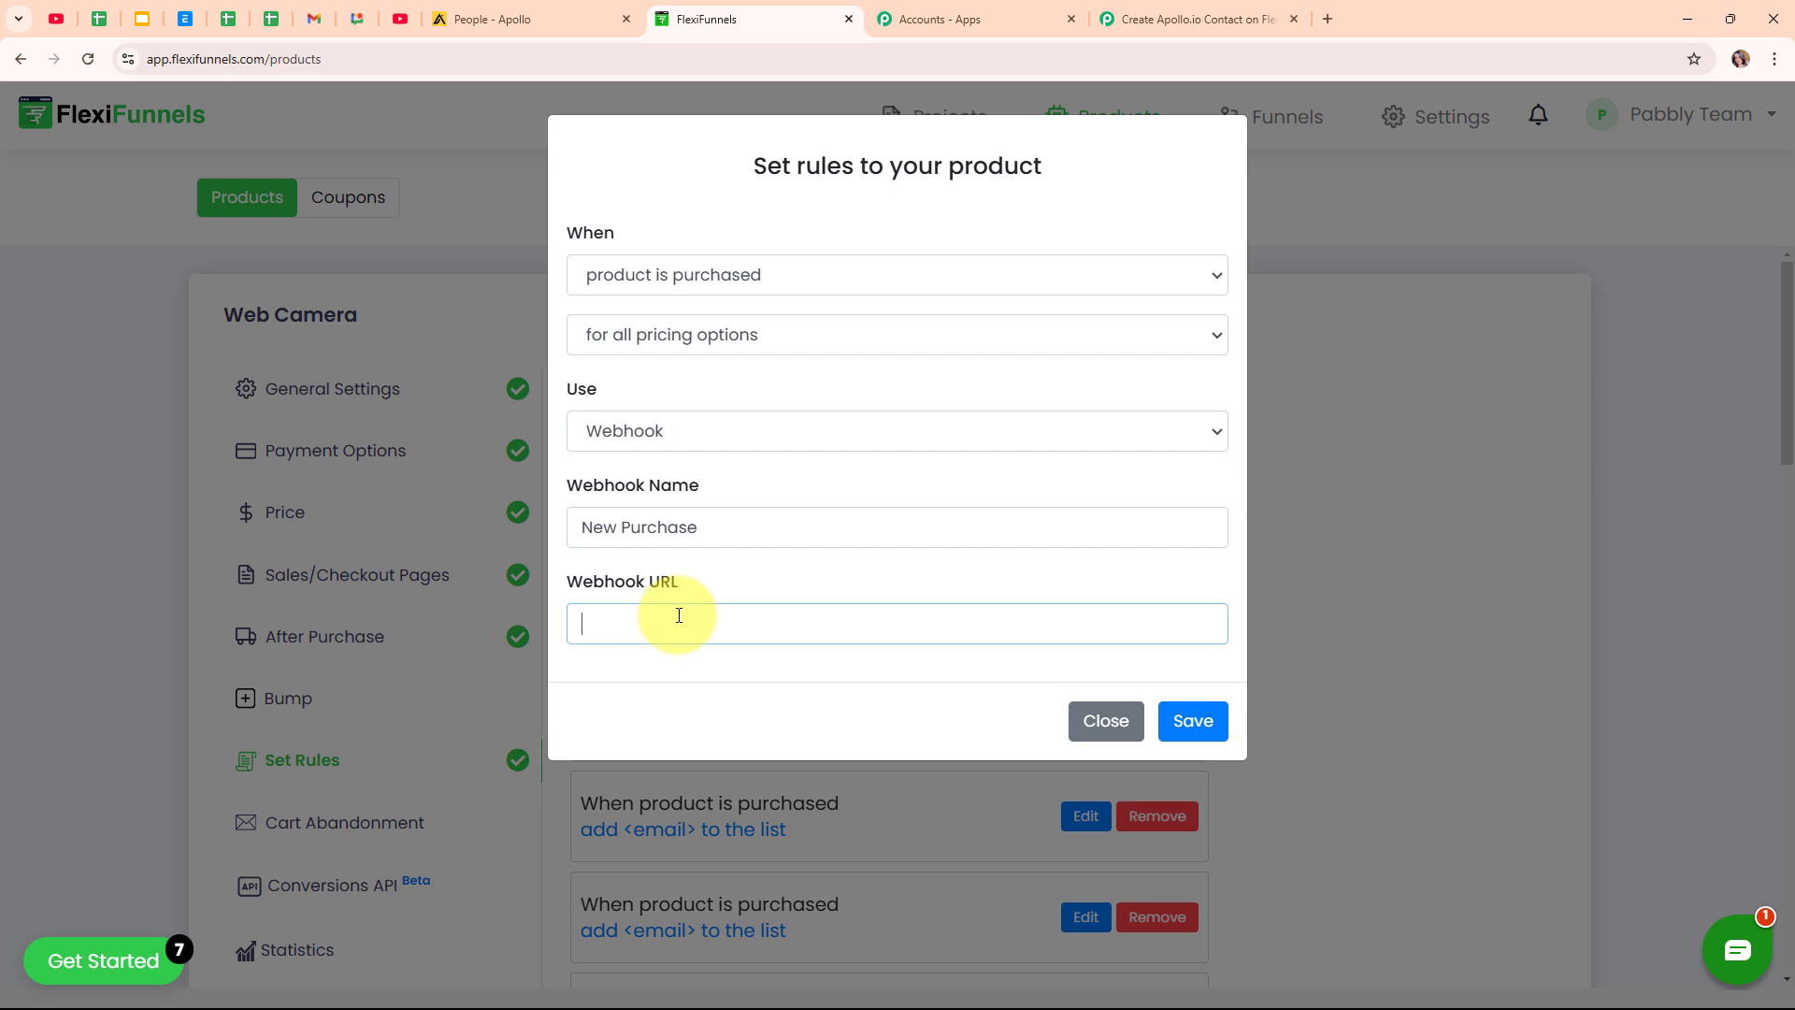
key(ctrl+v)
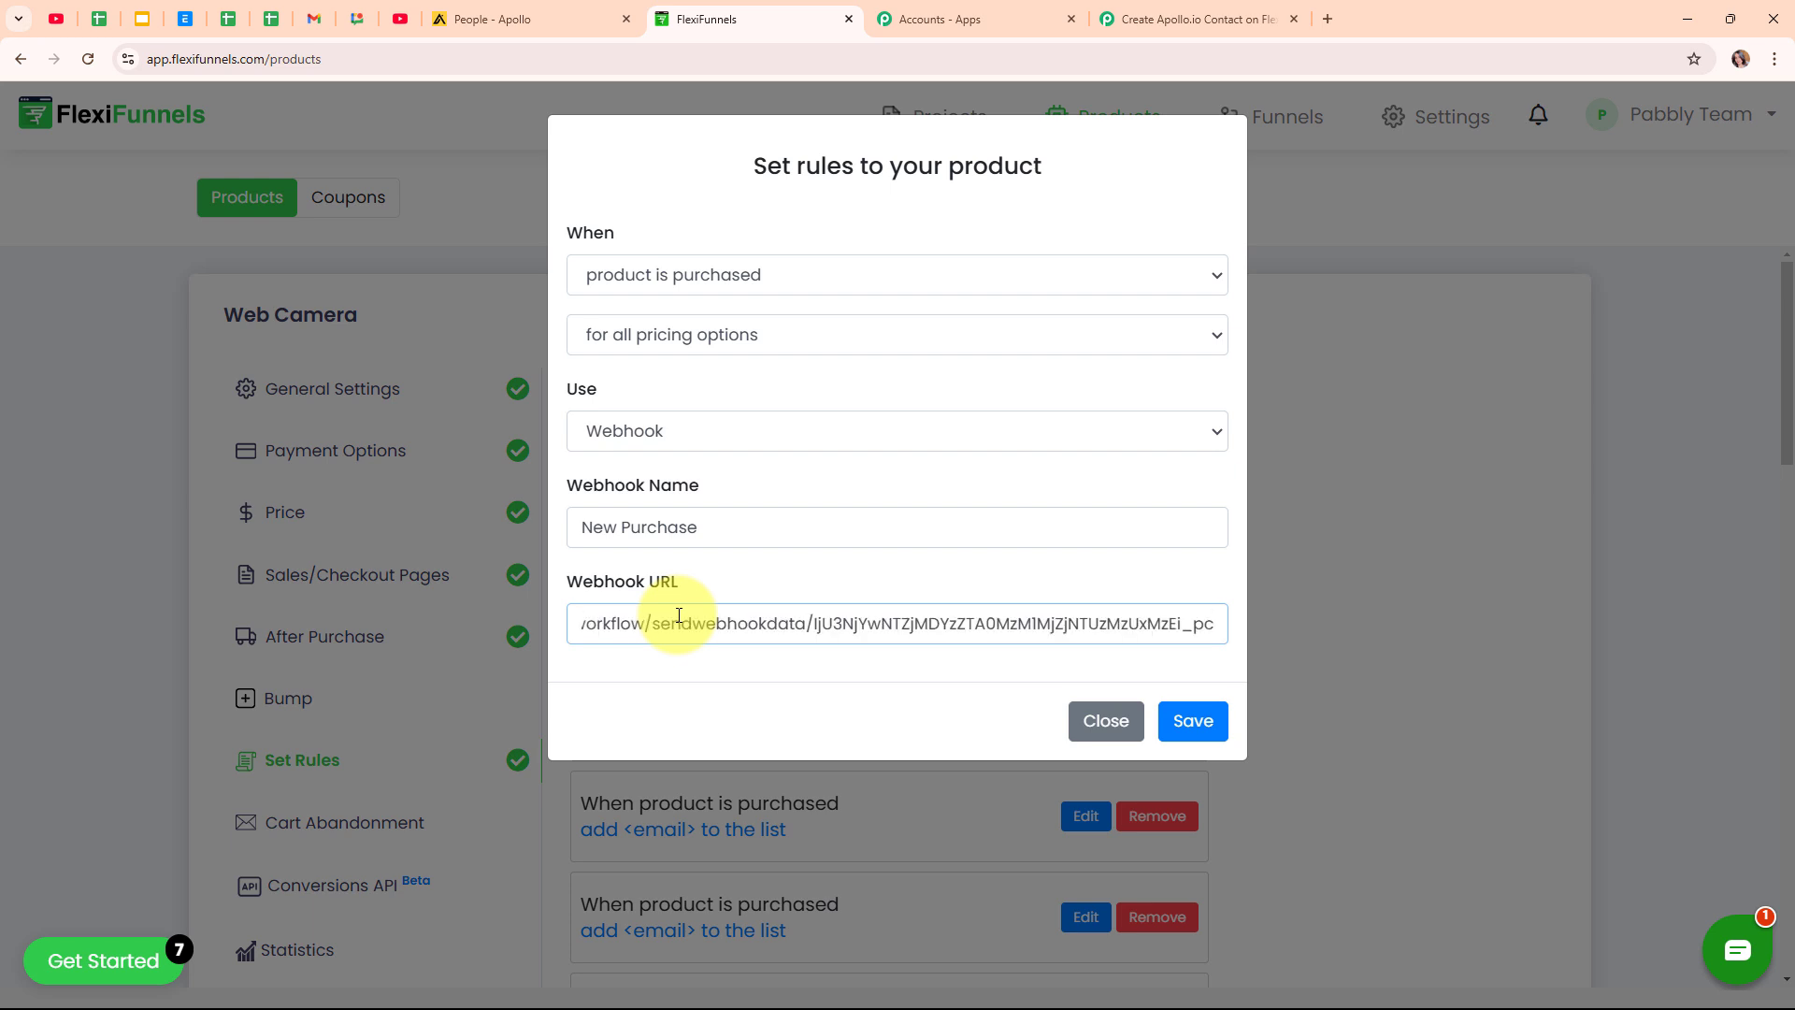
click(1214, 726)
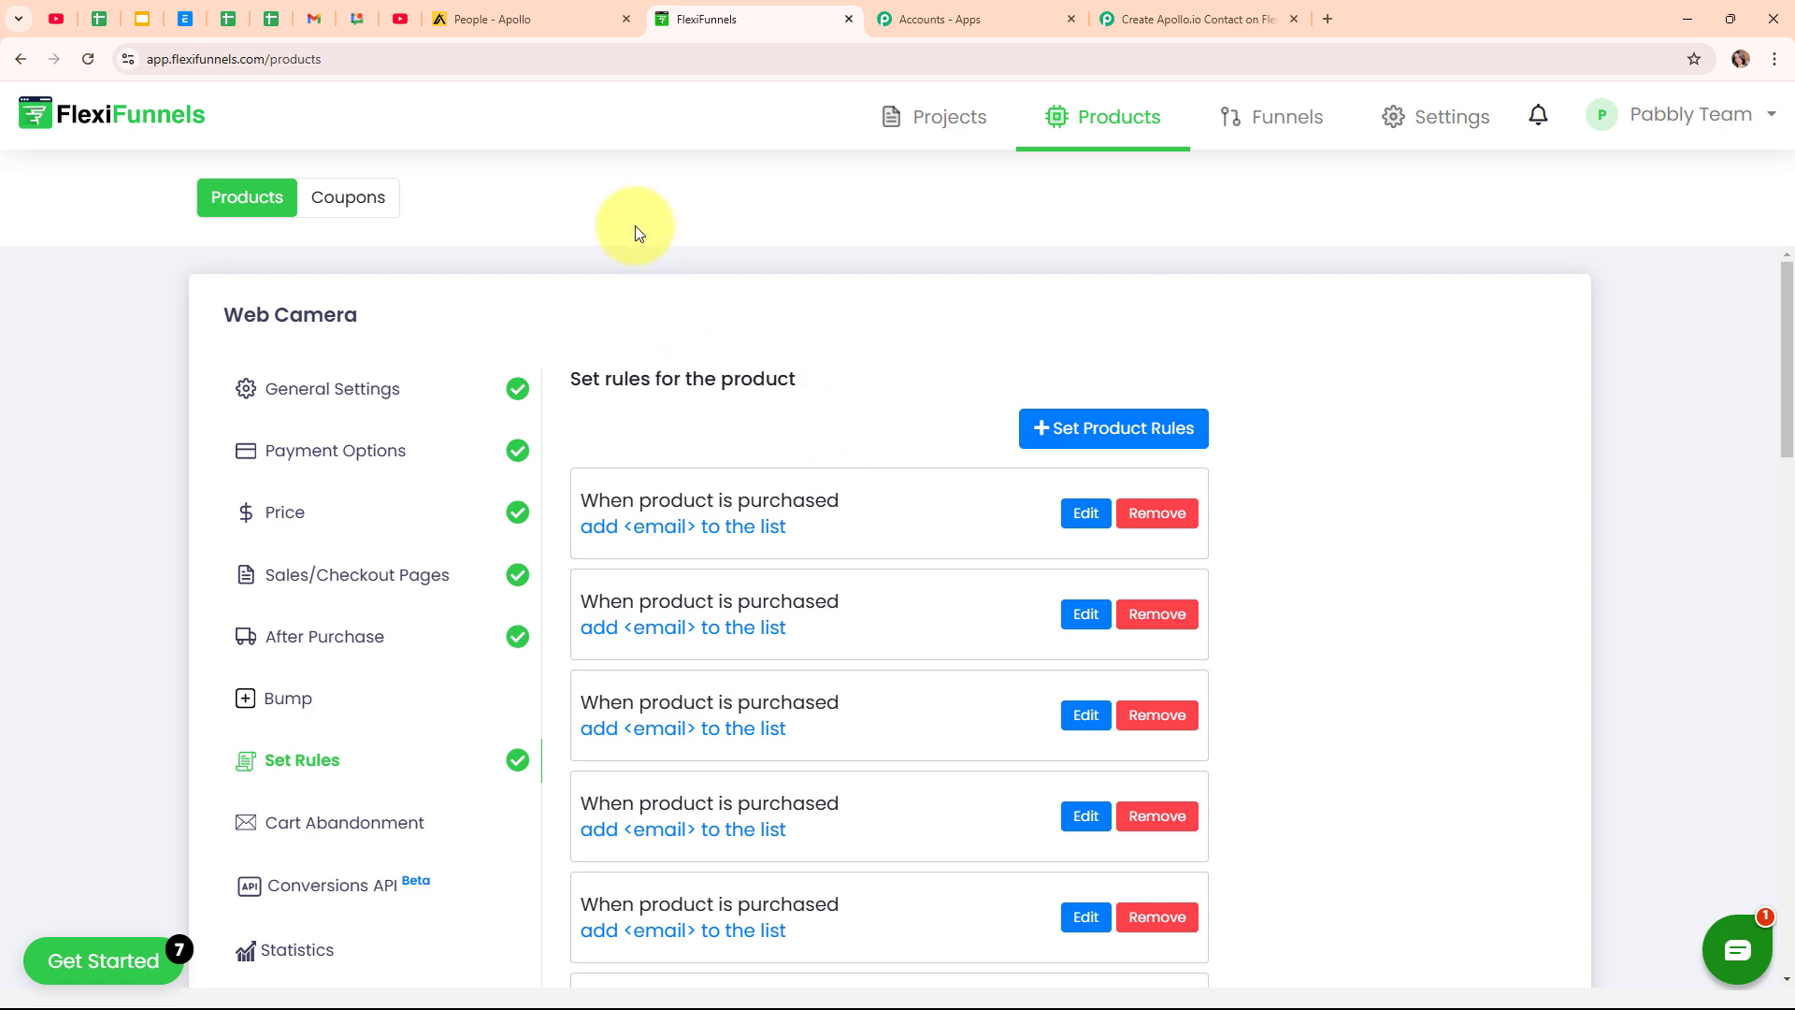
Return to the Pabbly workflow and confirm it is still waiting for the webhook response.
click(1178, 8)
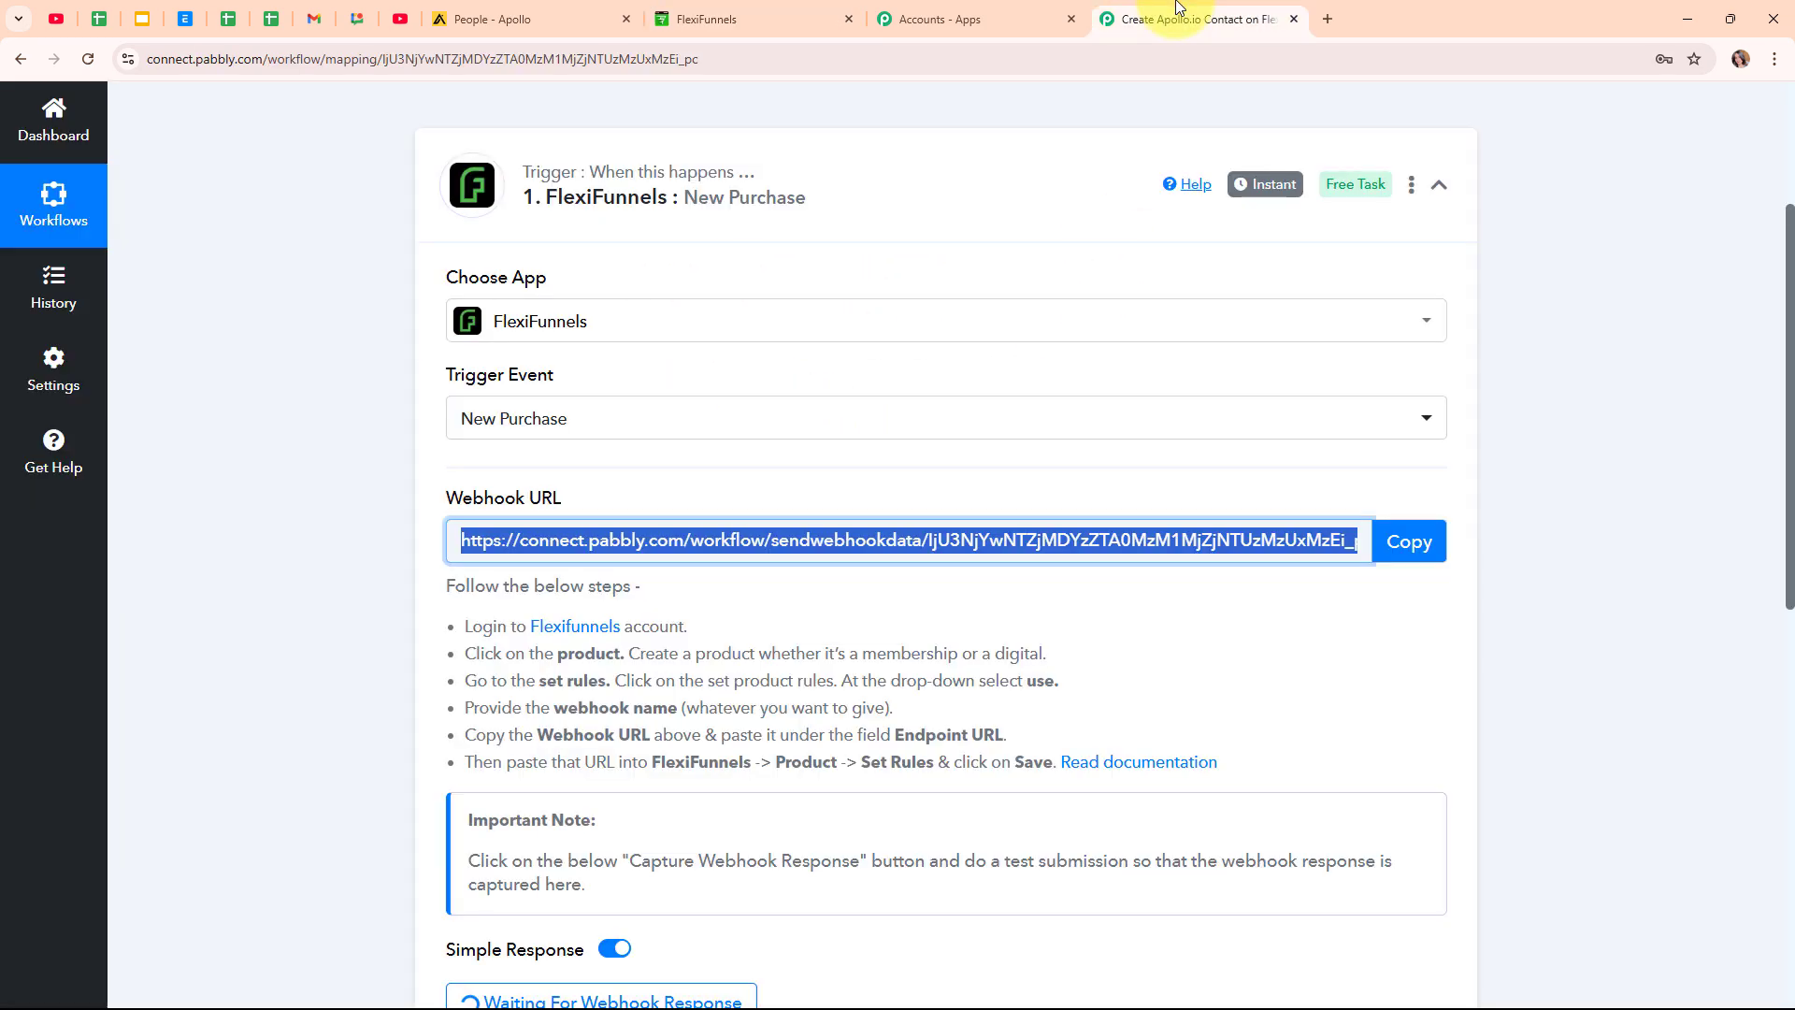
scroll(1322, 352, down, 5)
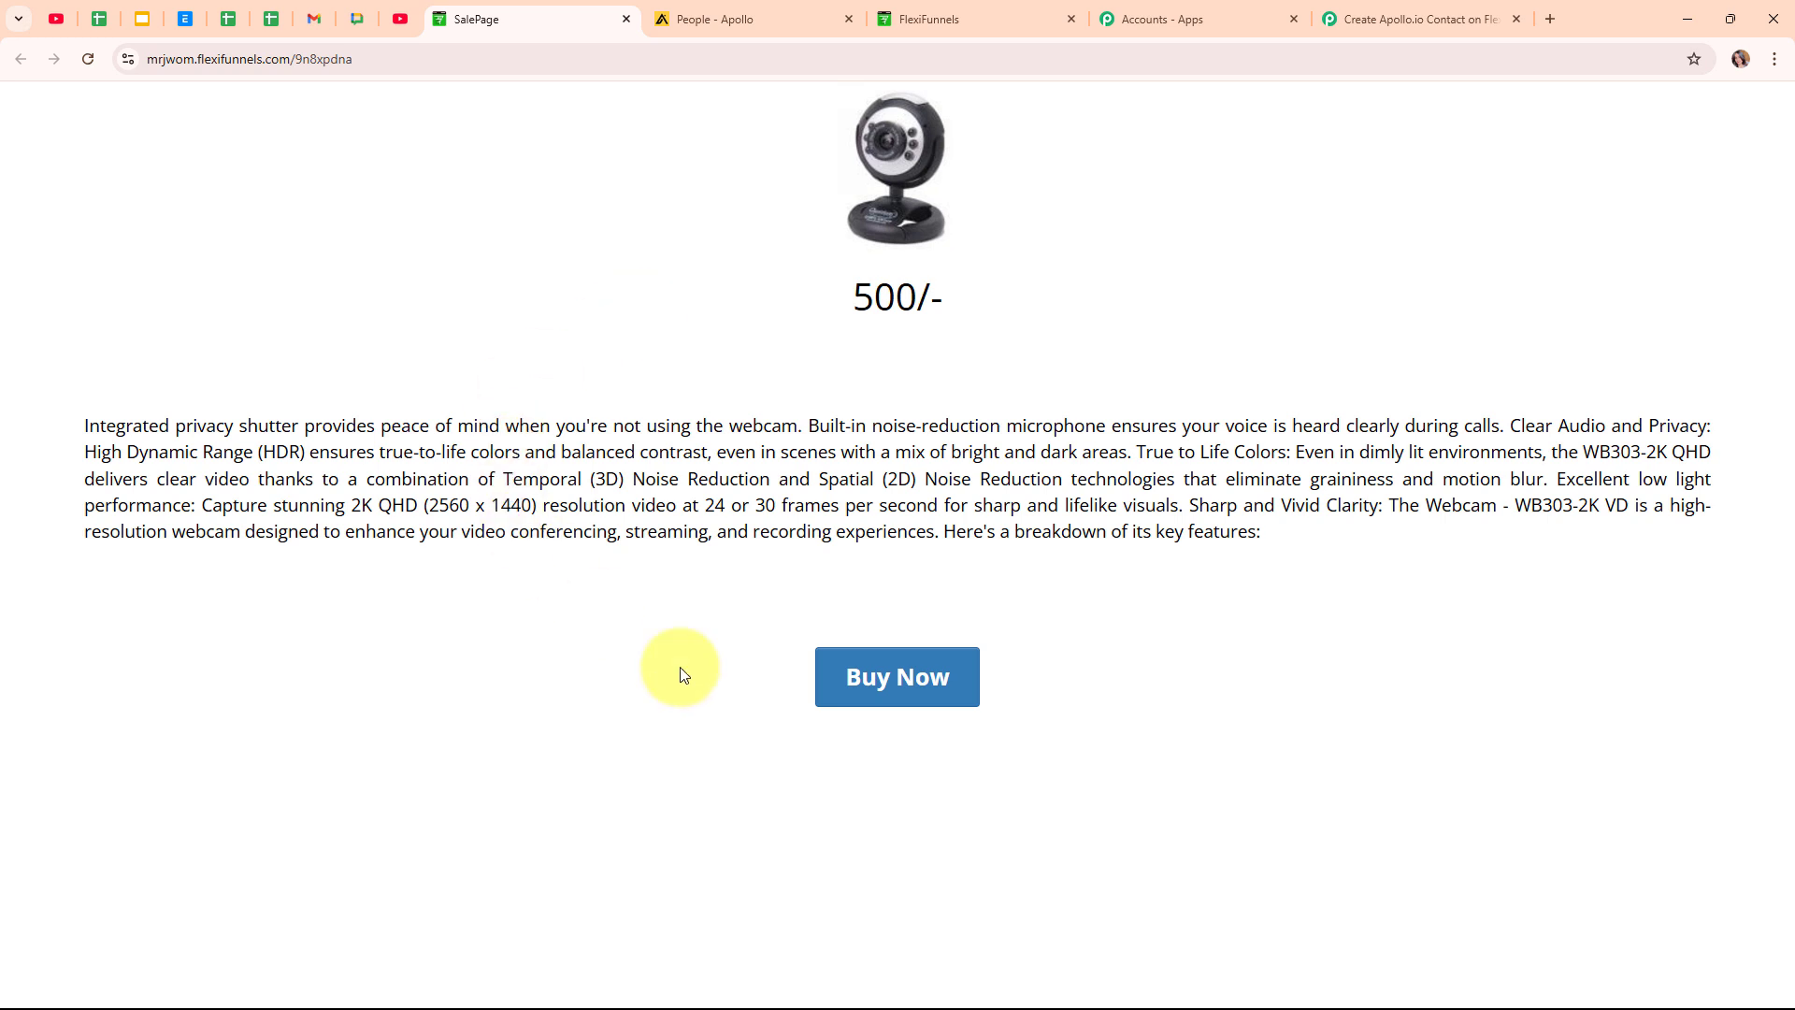
Start the Web Camera checkout and enter the test buyer's first name, last name, e-mail and phone.
click(905, 675)
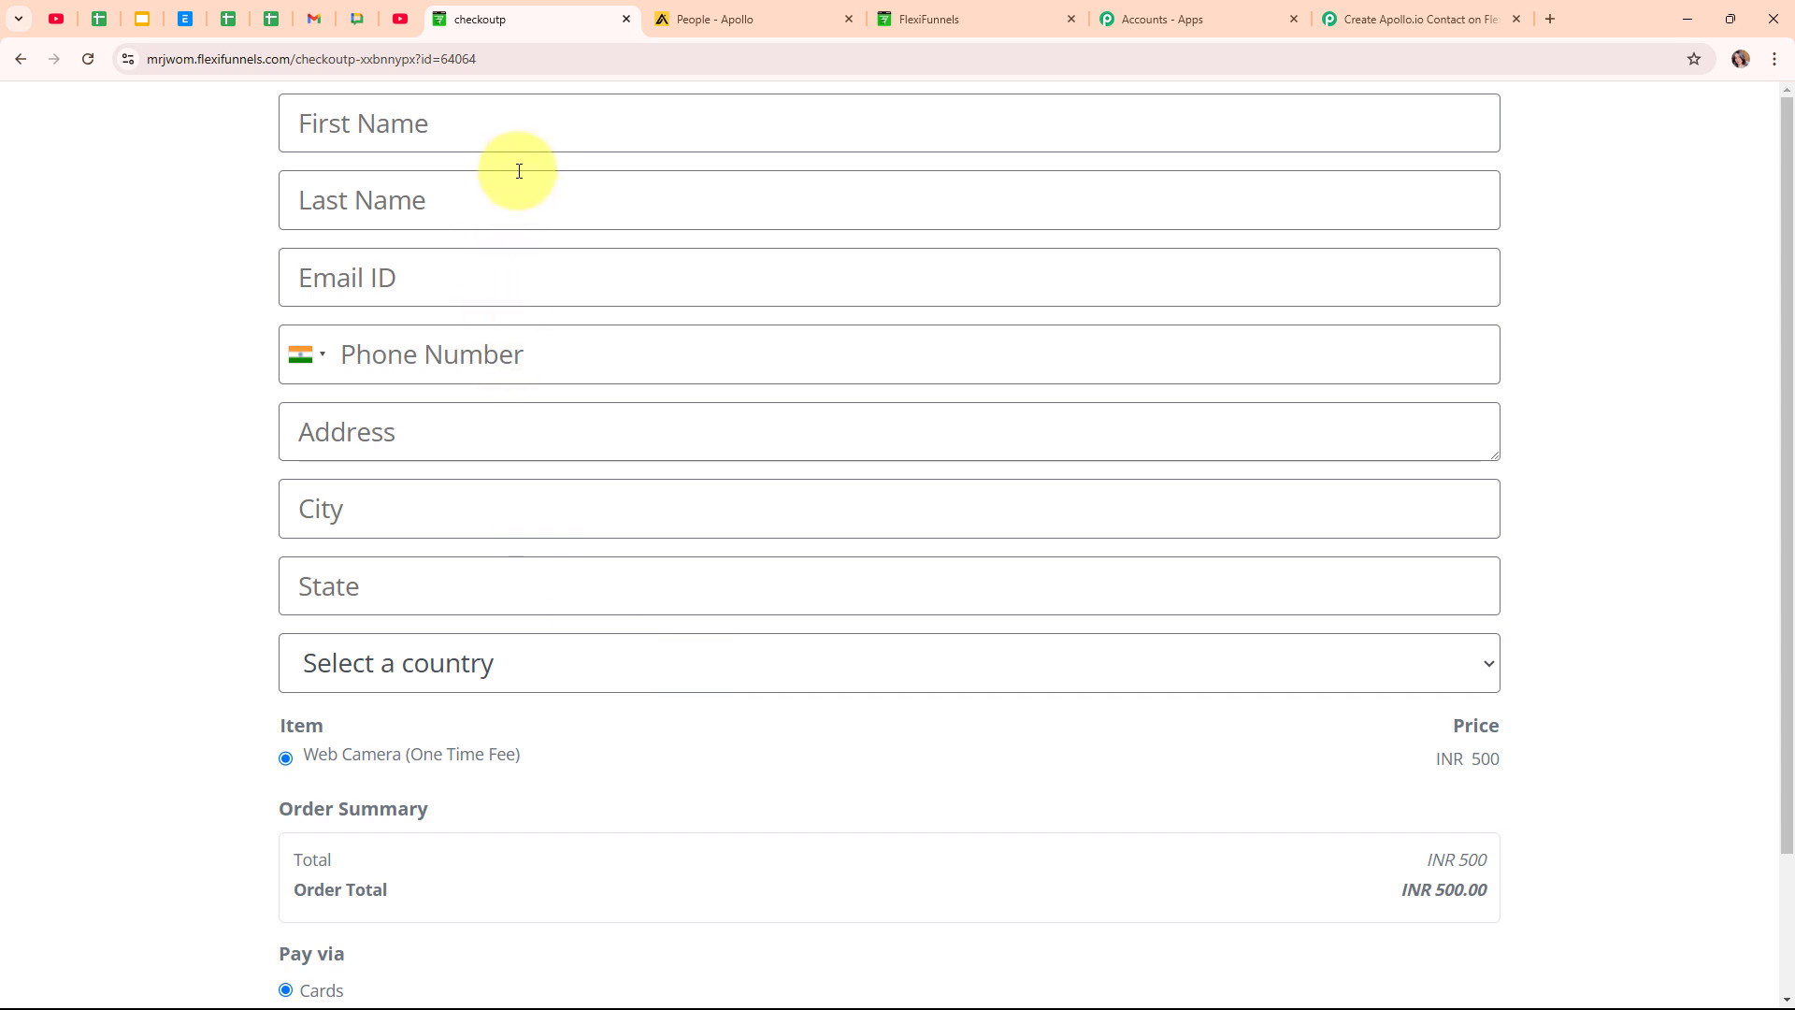
click(523, 139)
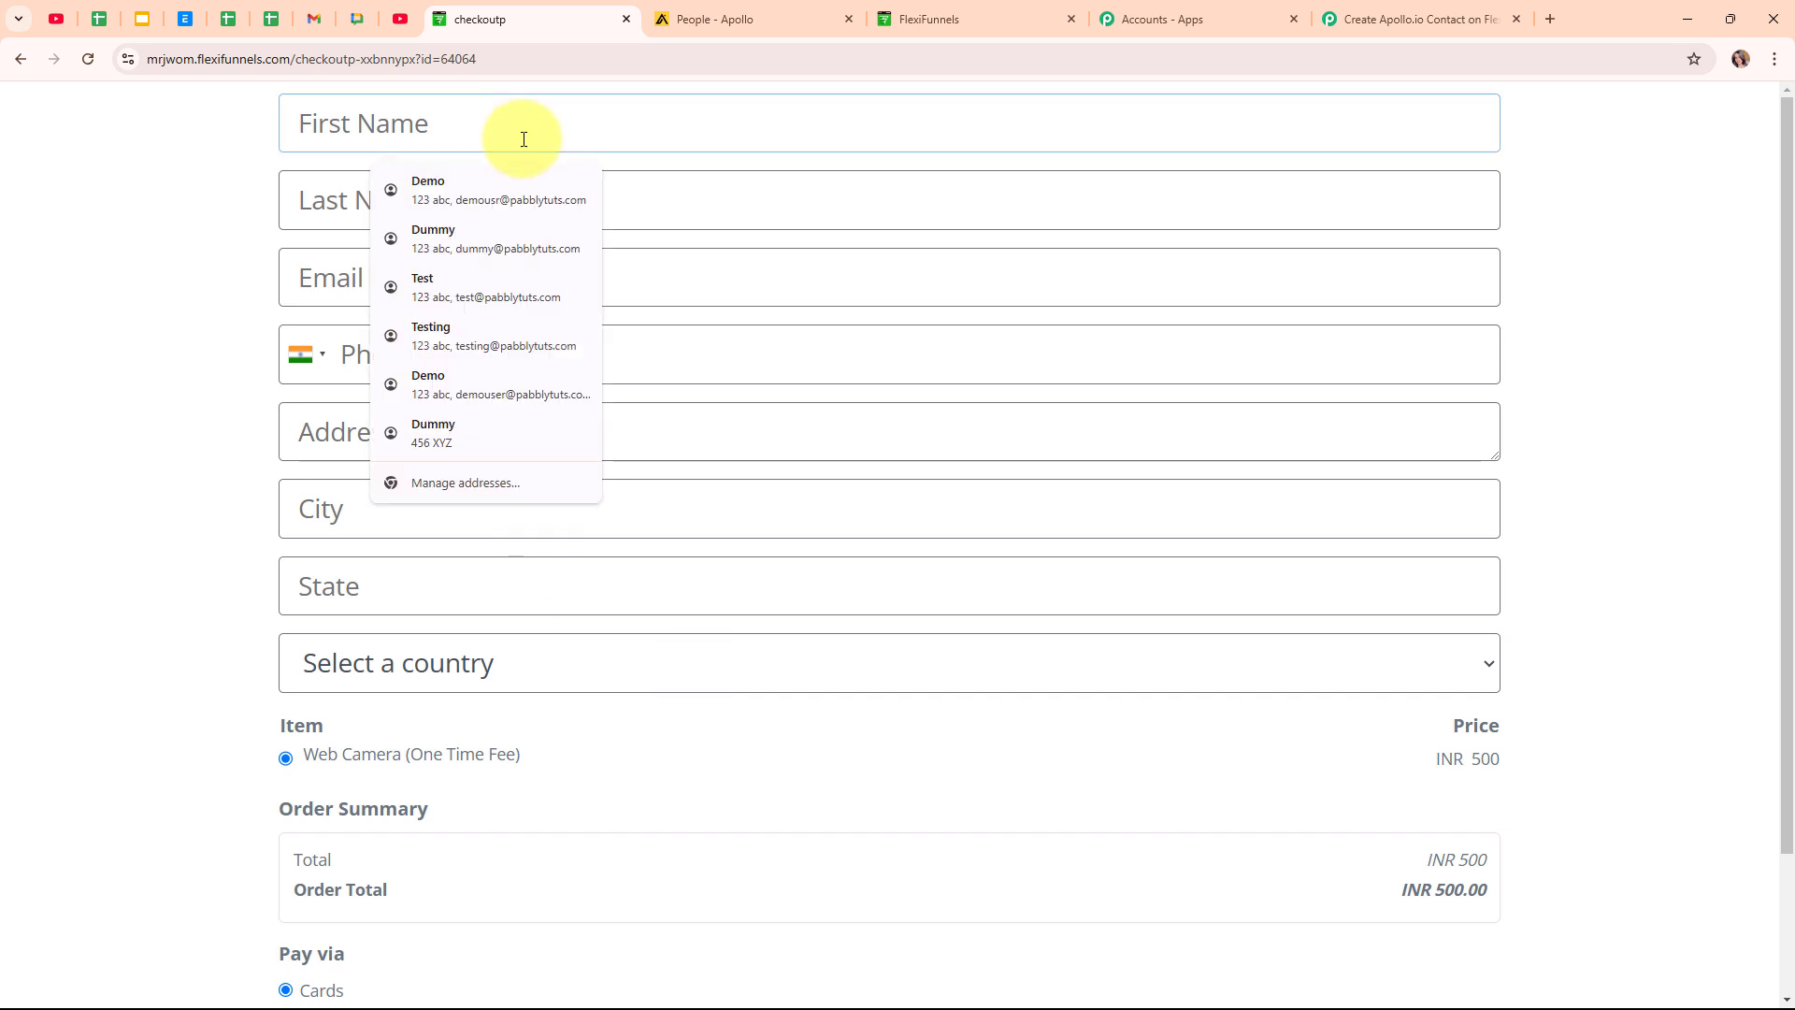
text(Dummy)
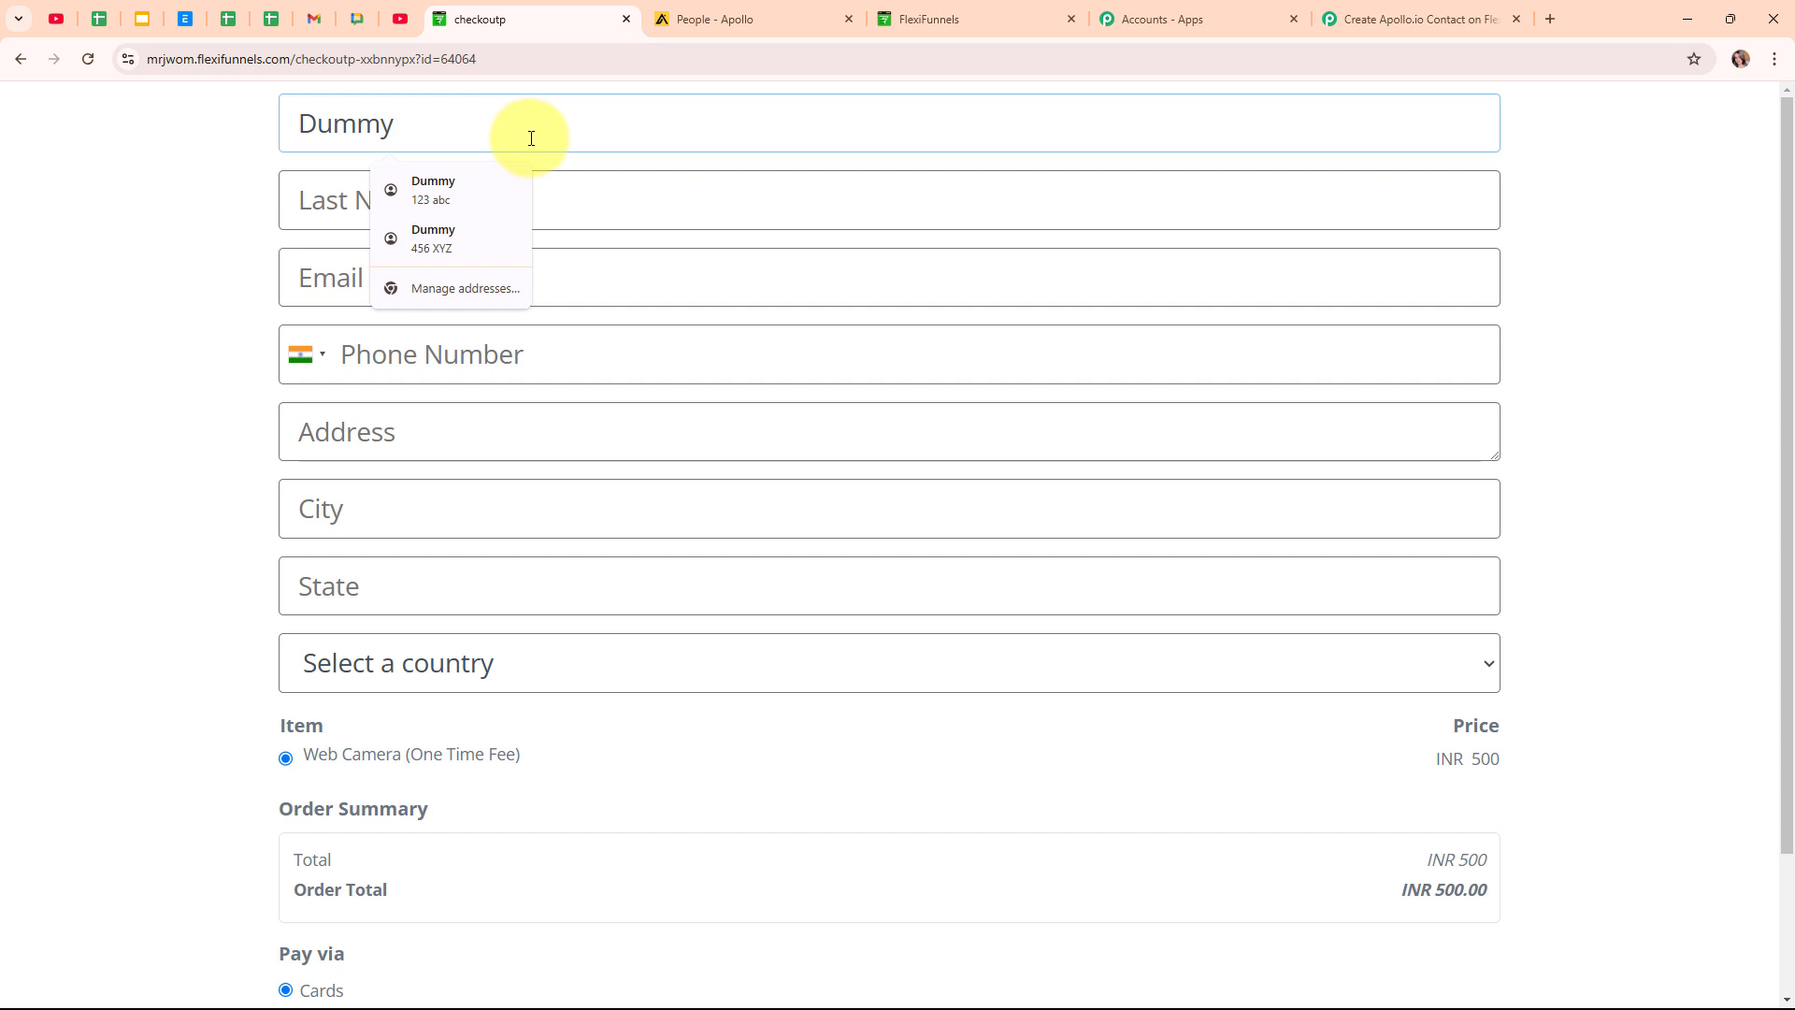
click(553, 189)
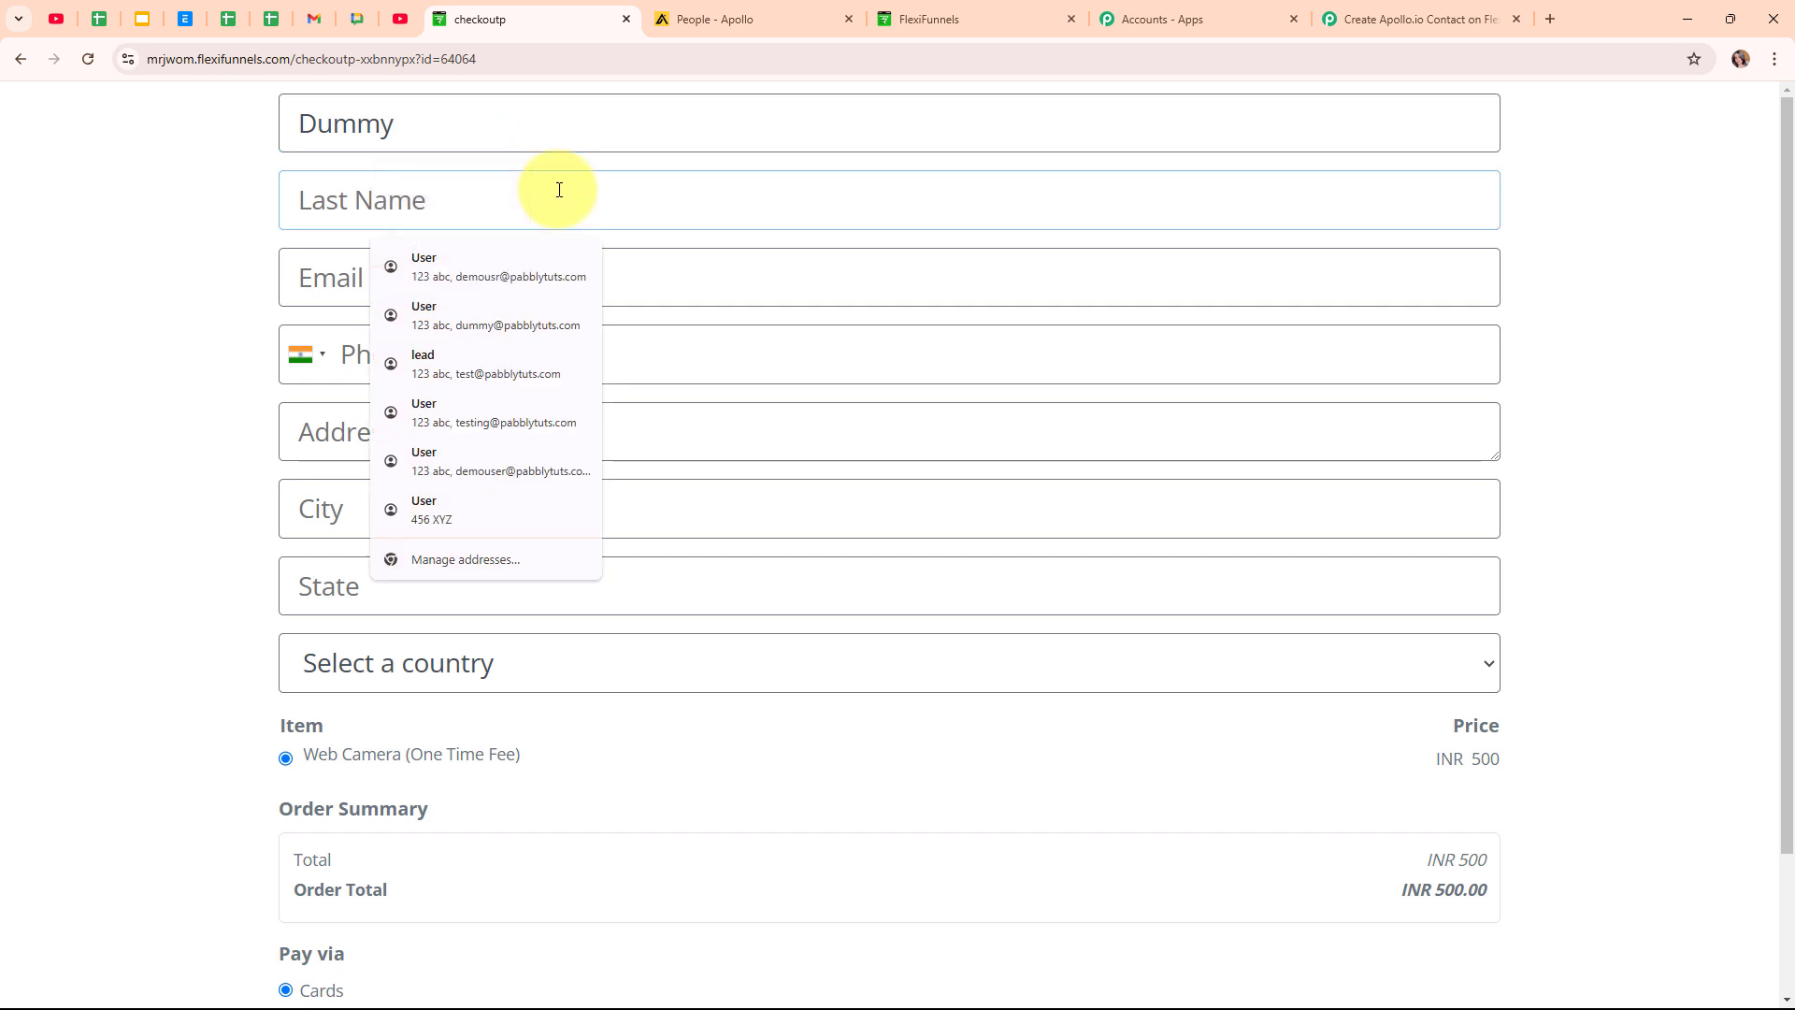
text(User)
click(722, 270)
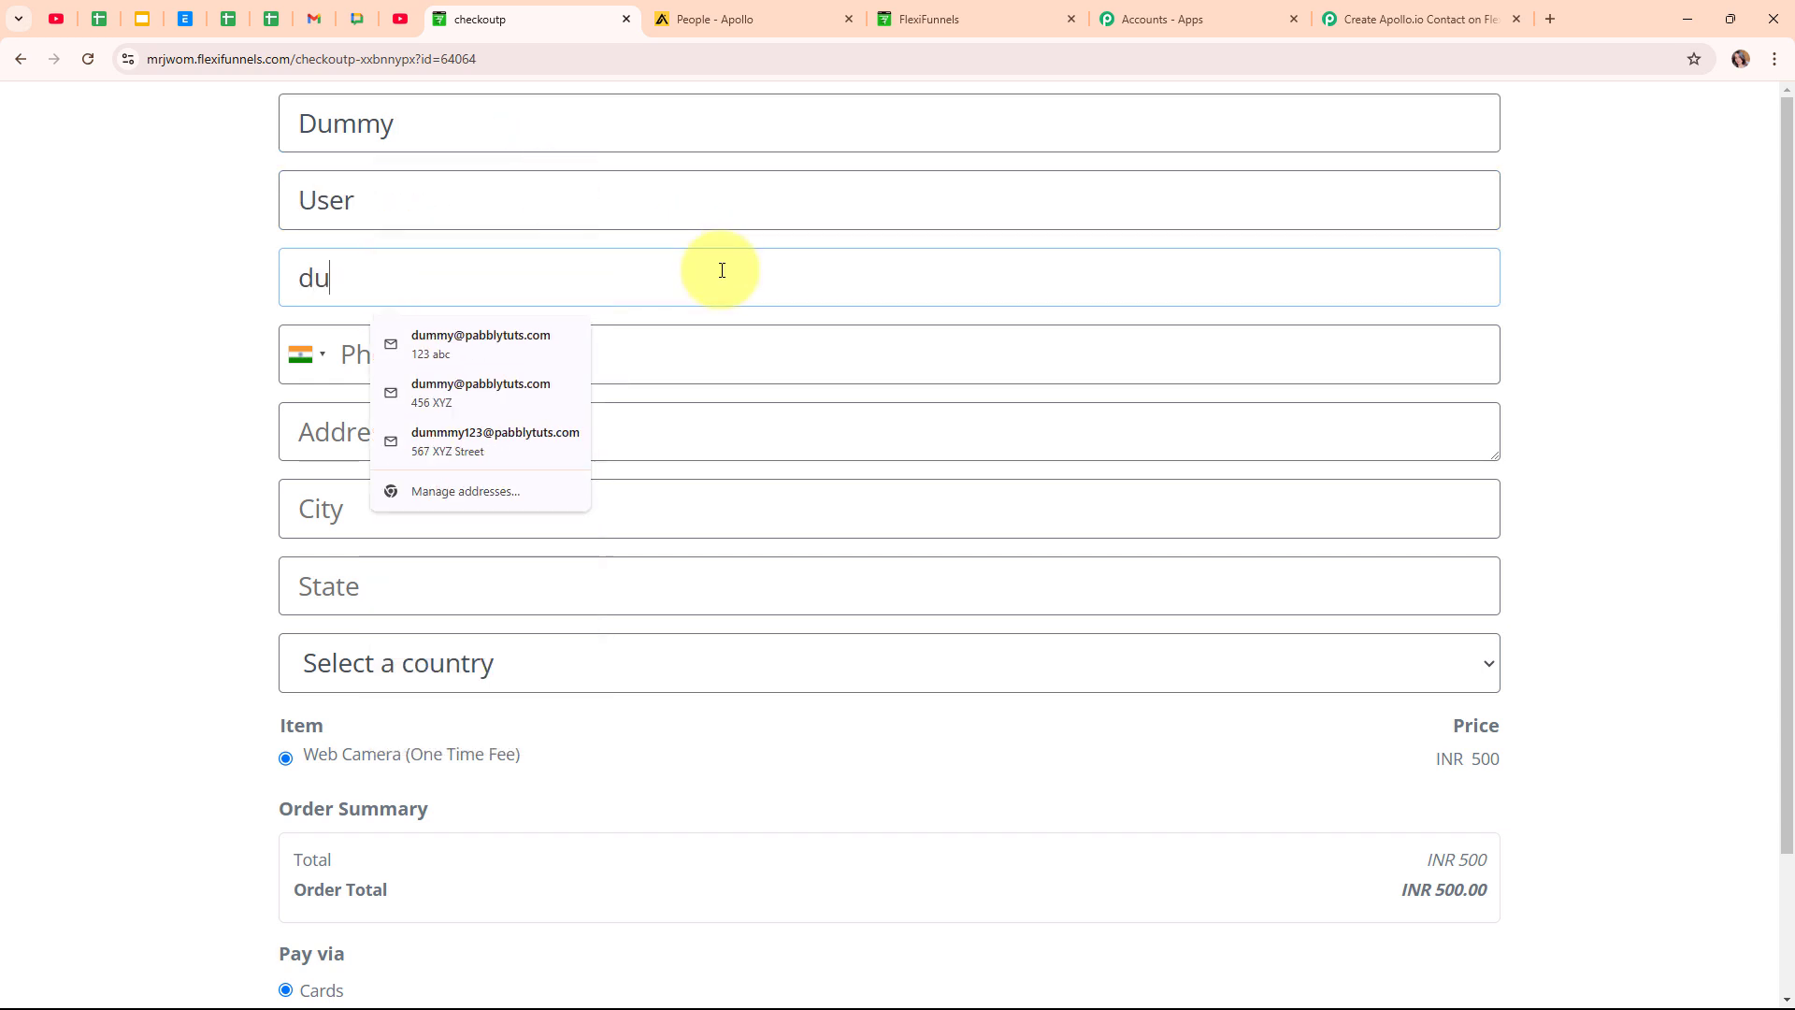
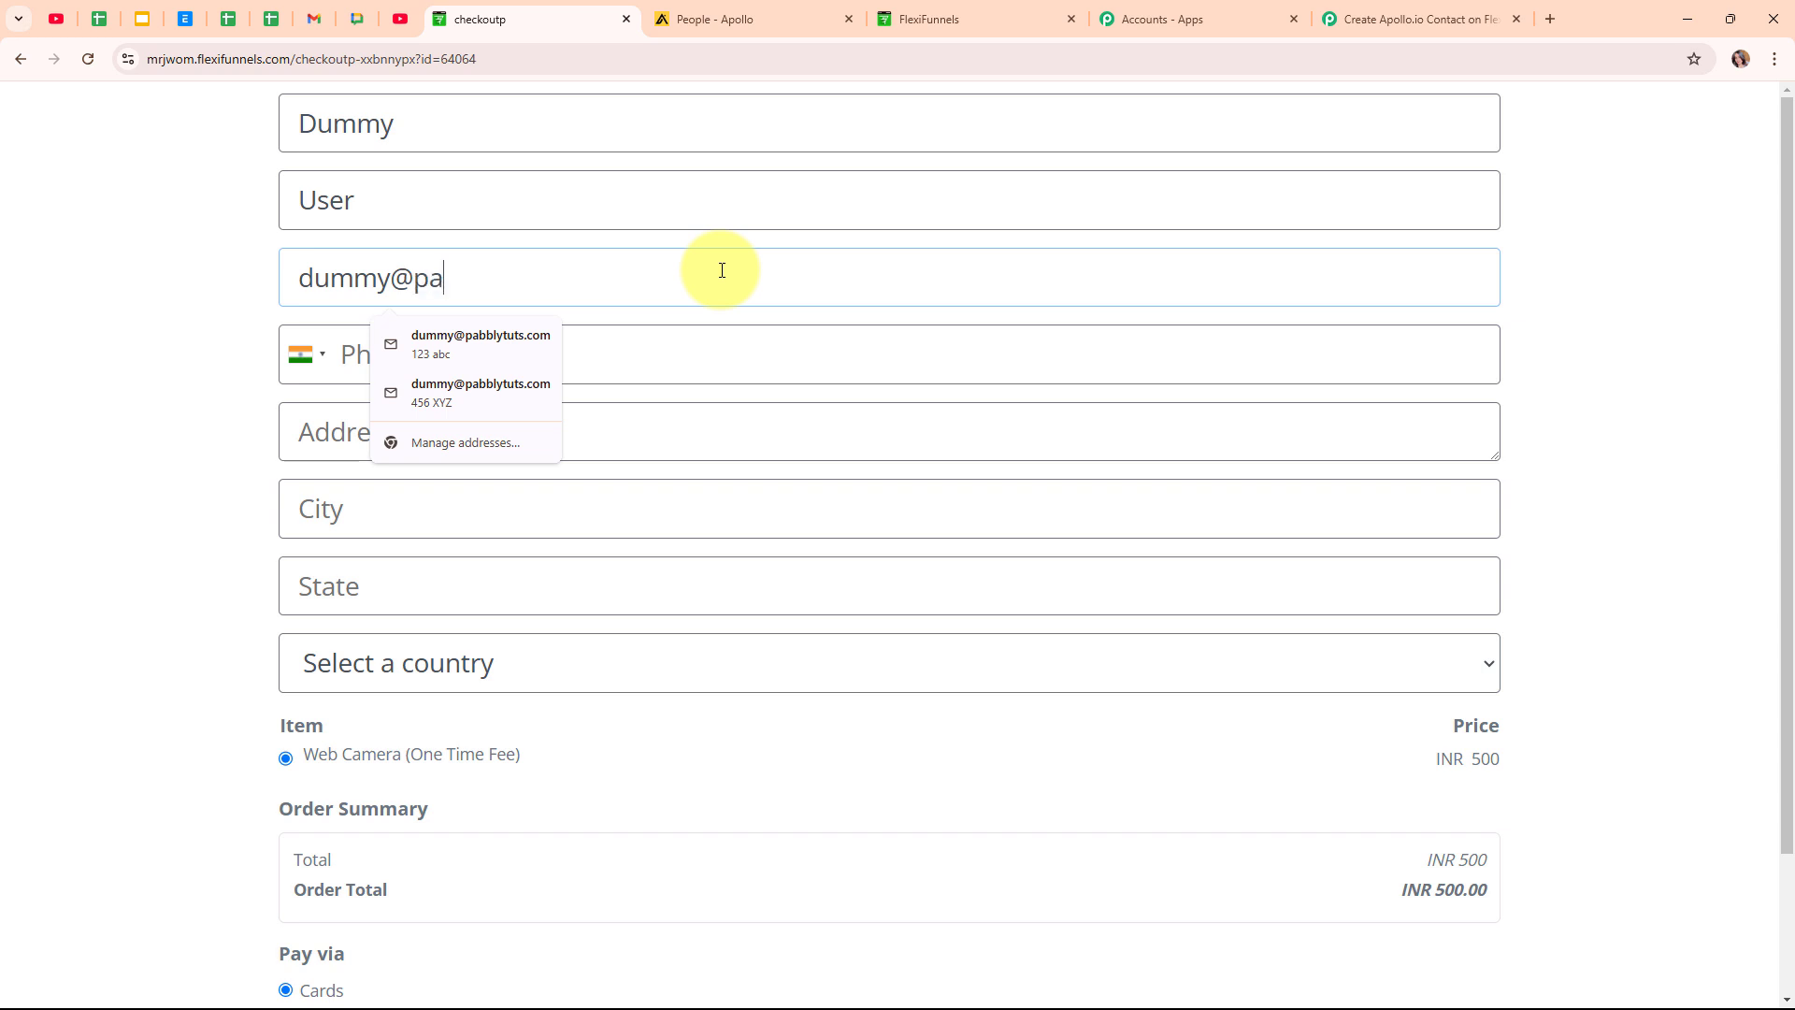
click(743, 332)
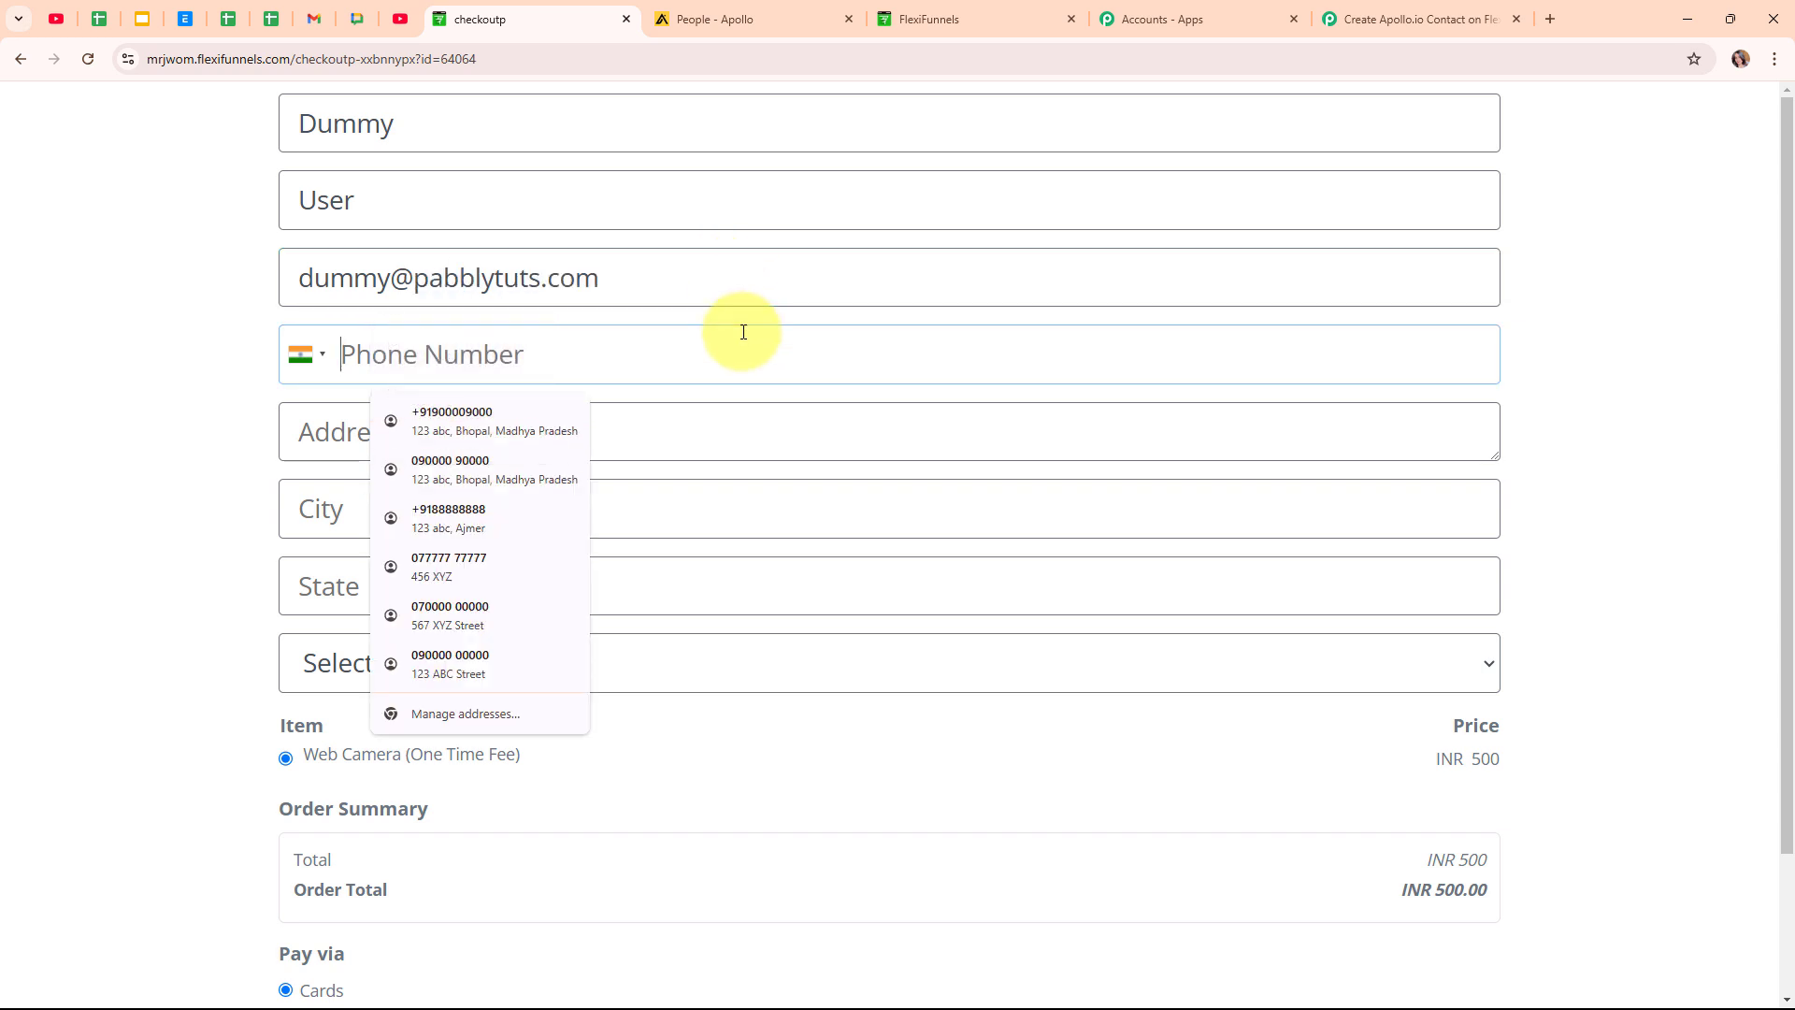
text(7878787878)
Fill in the buyer's street address, city and state, and choose India as the country.
click(719, 434)
text(7)
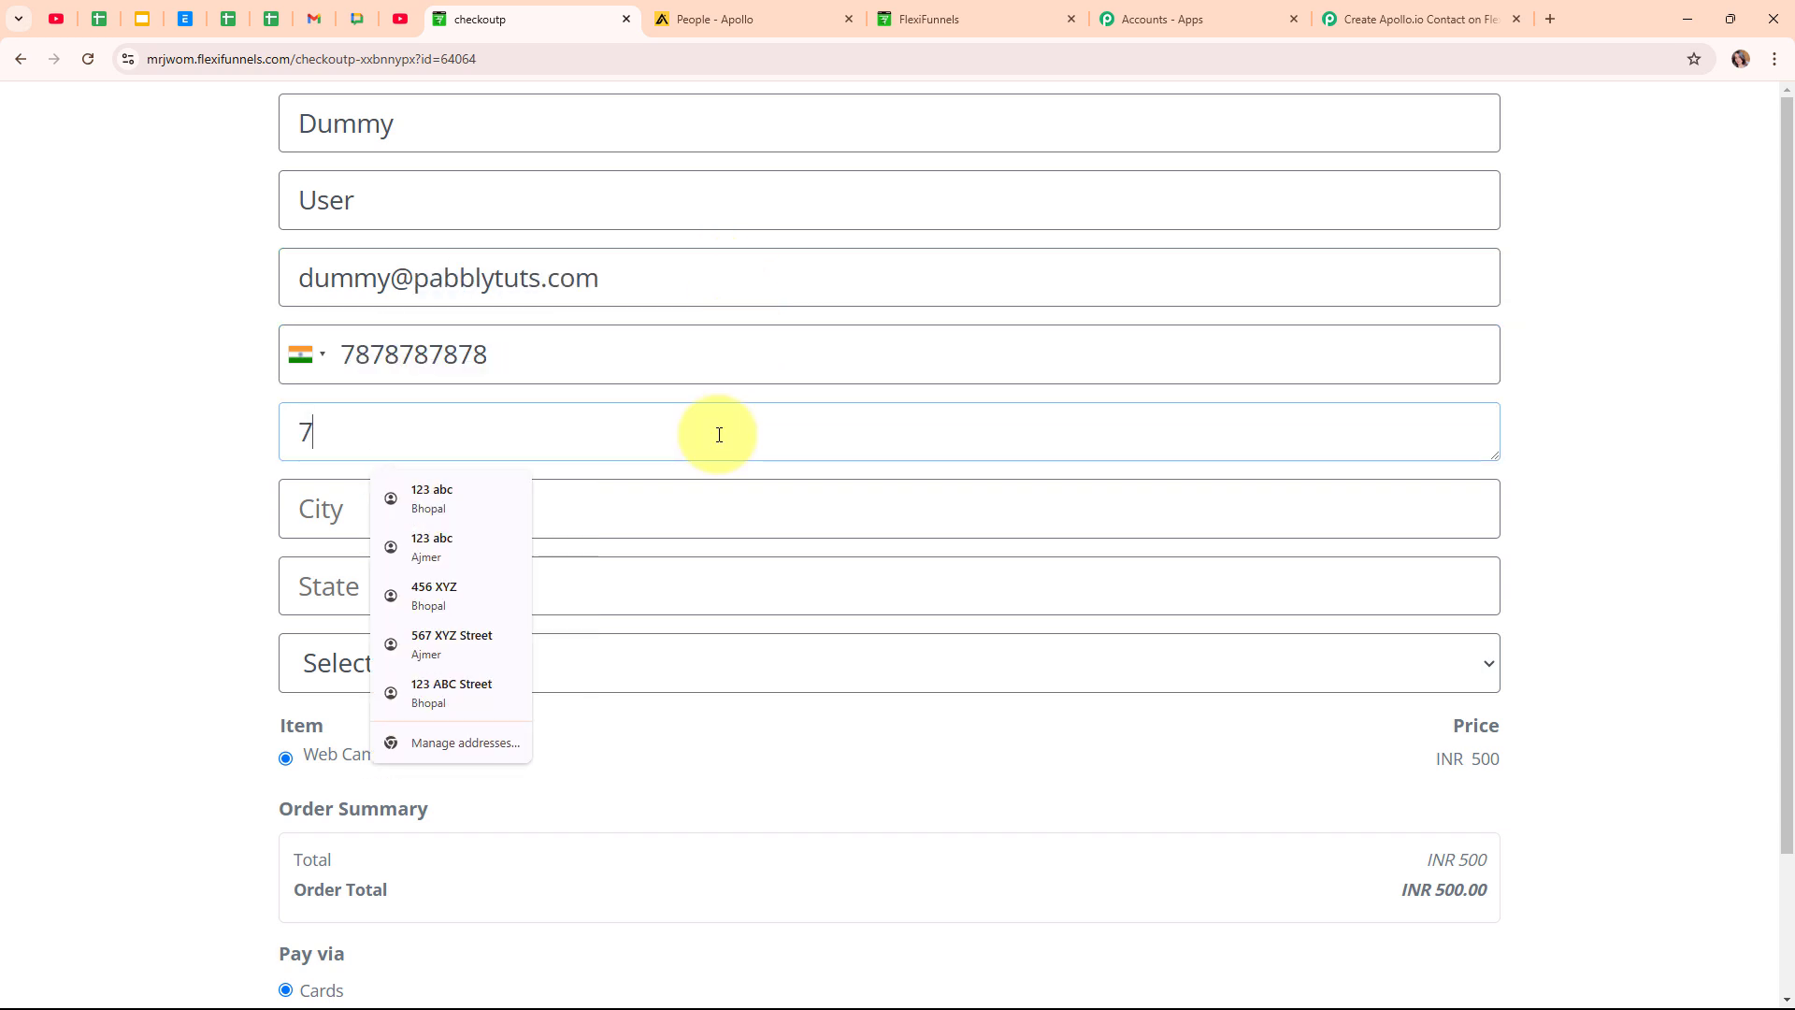
text(89 XYZ)
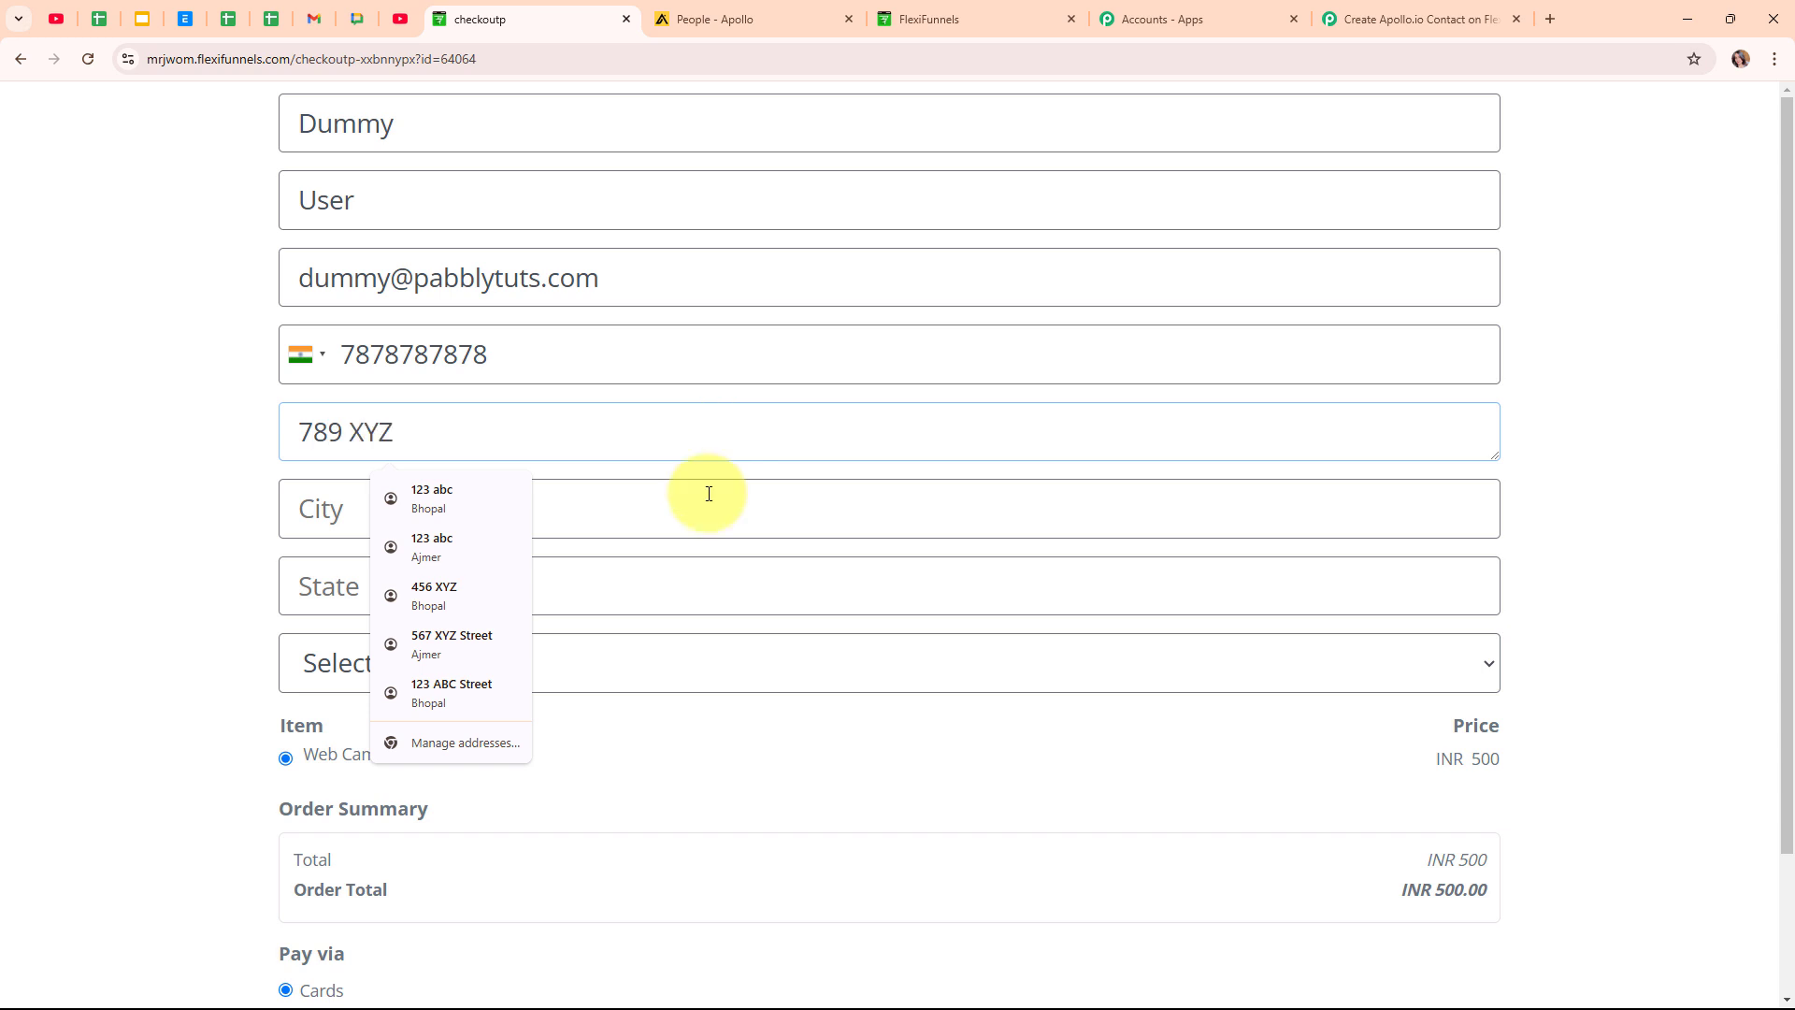
click(708, 494)
text(Bhopal)
click(718, 599)
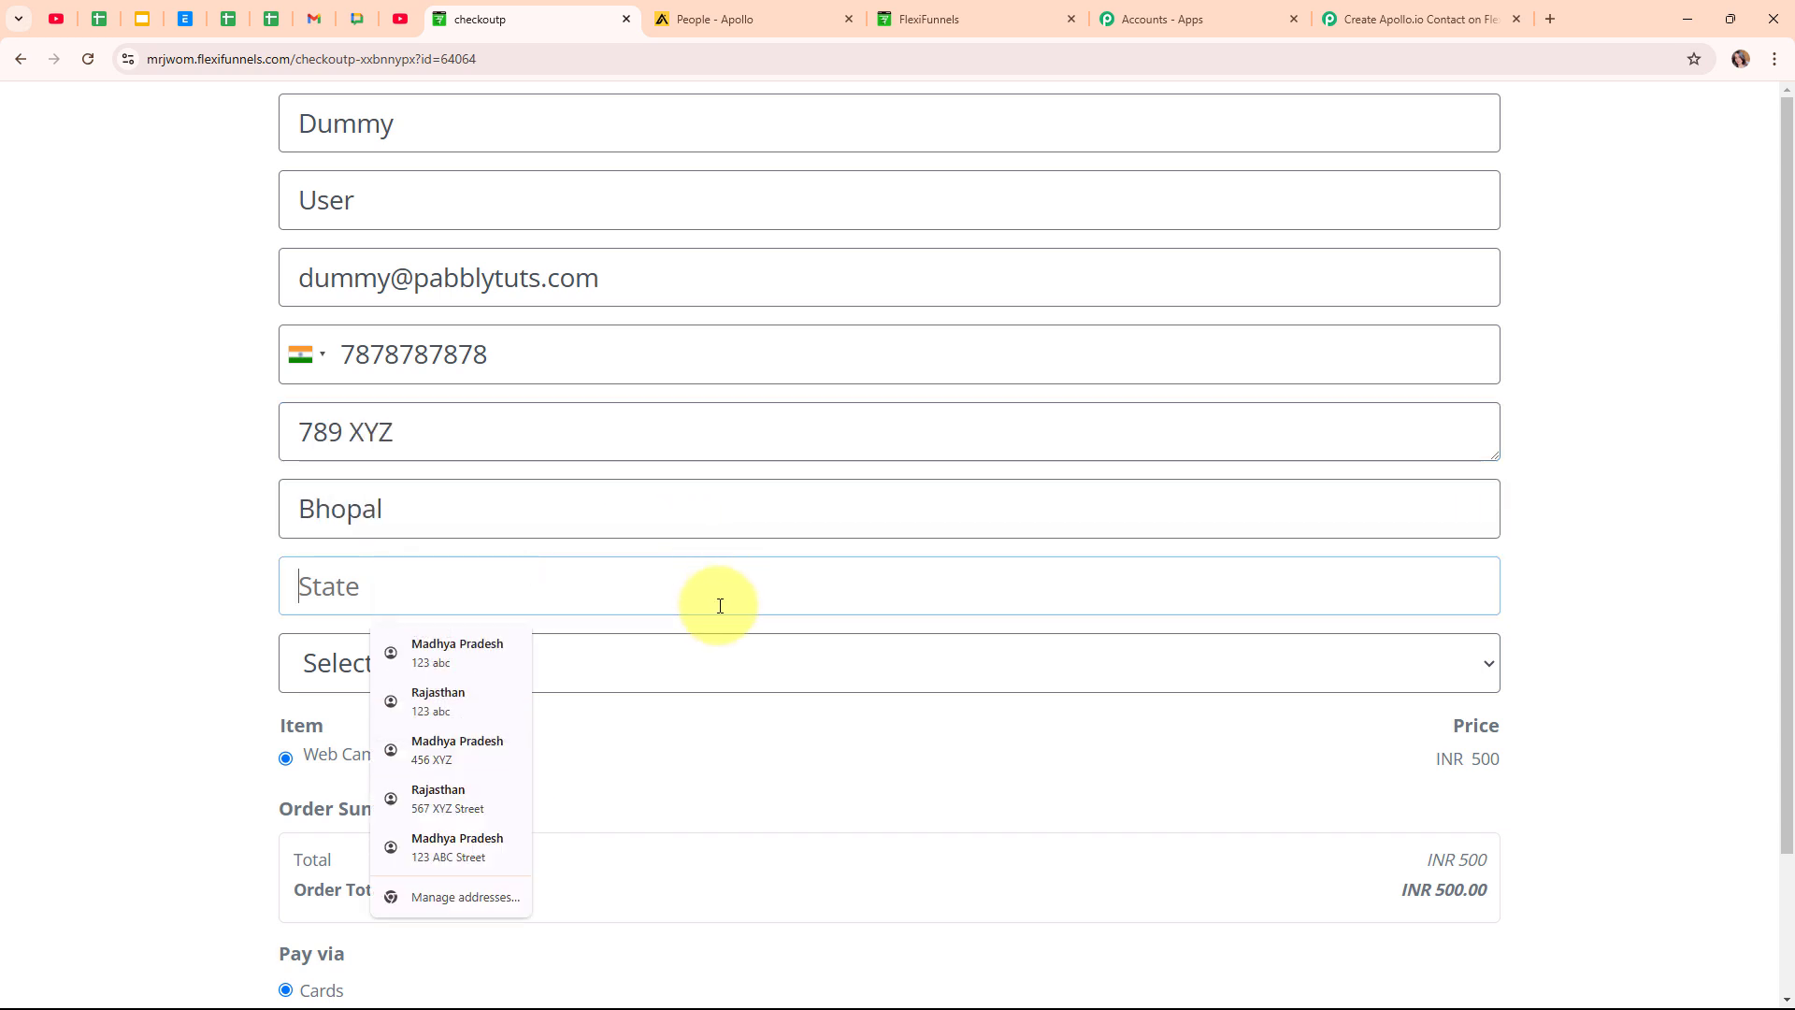
text(Madhya Pradesh)
click(723, 671)
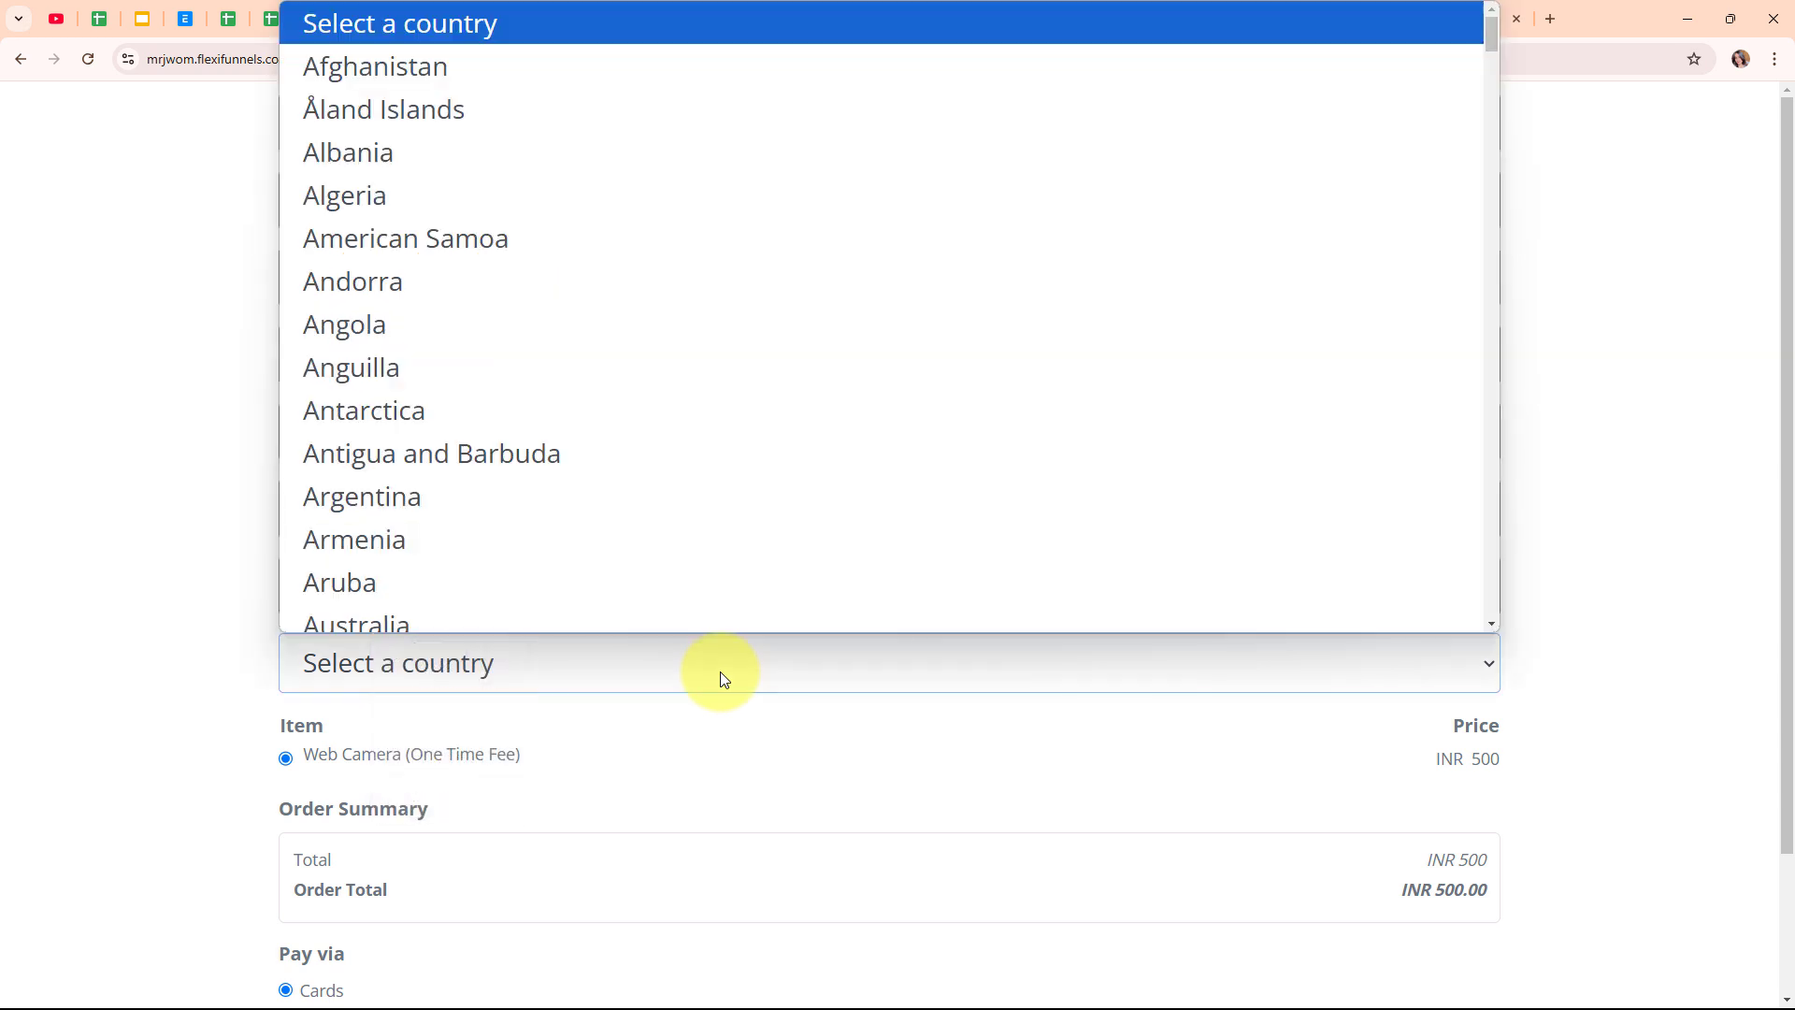
text(india)
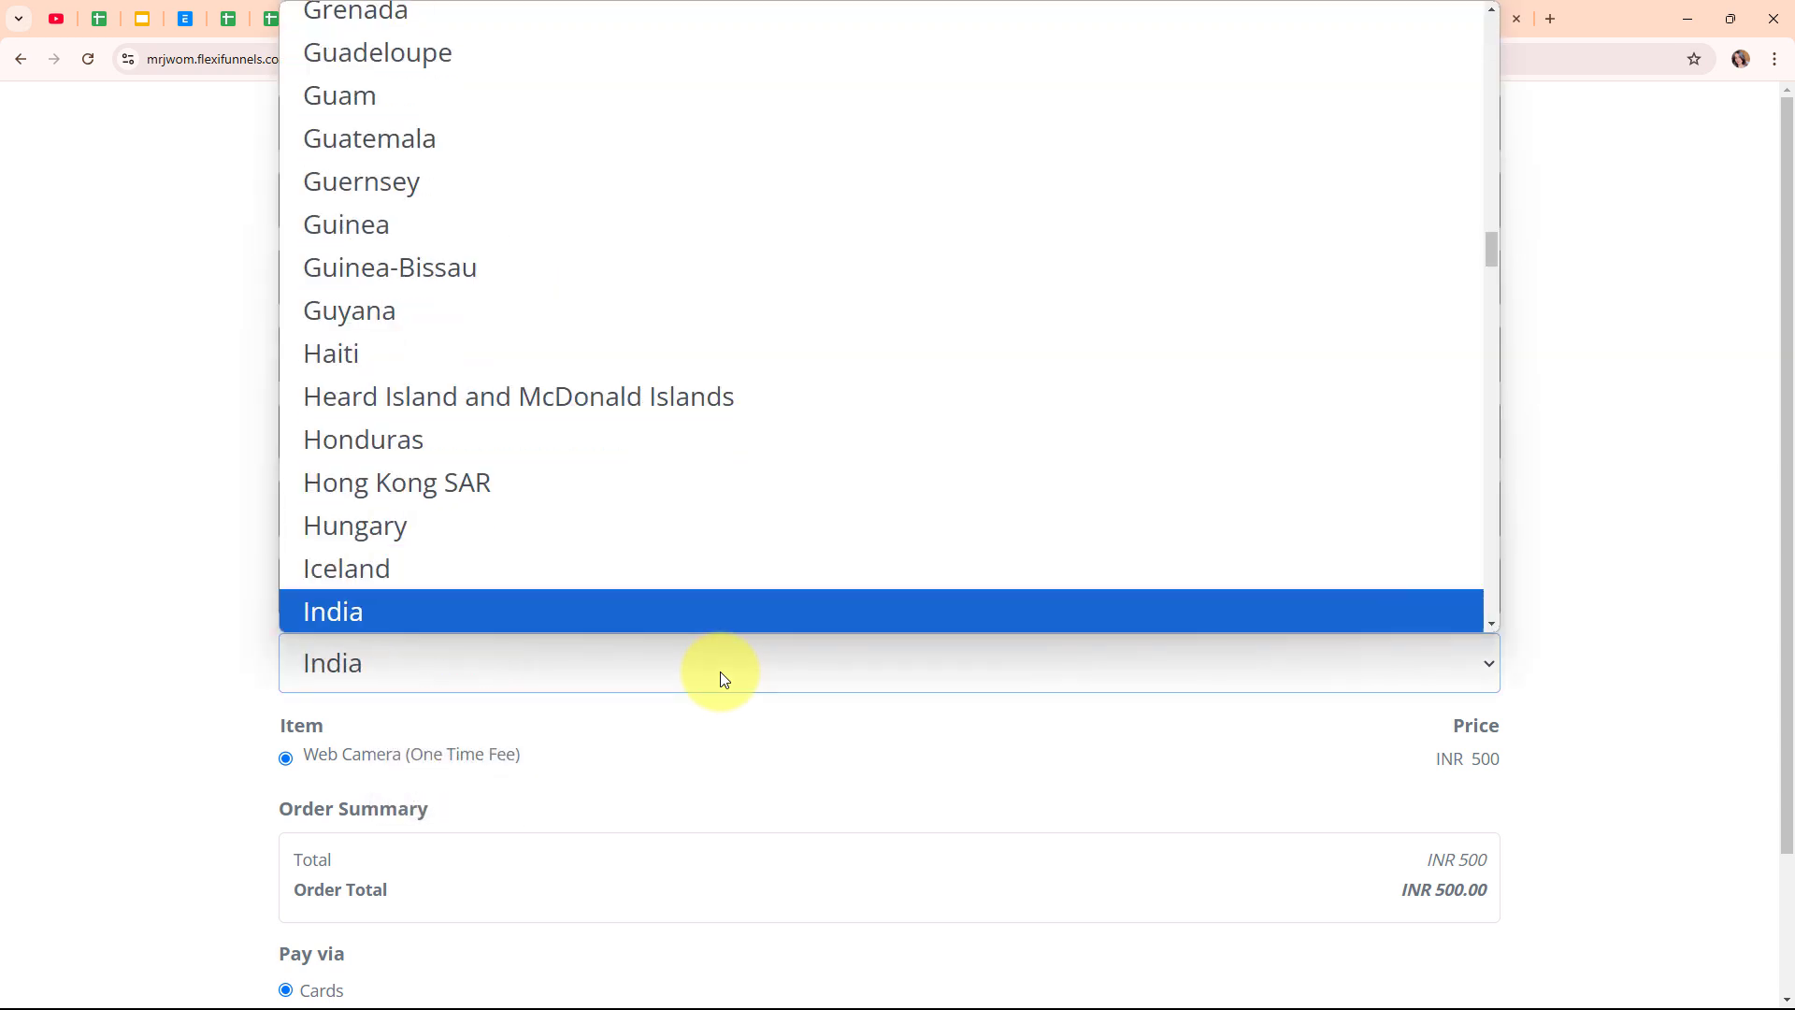
key(Return)
Enter the test card details expiring 01/26, complete the order, and decline saving the address.
scroll(810, 713, down, 2)
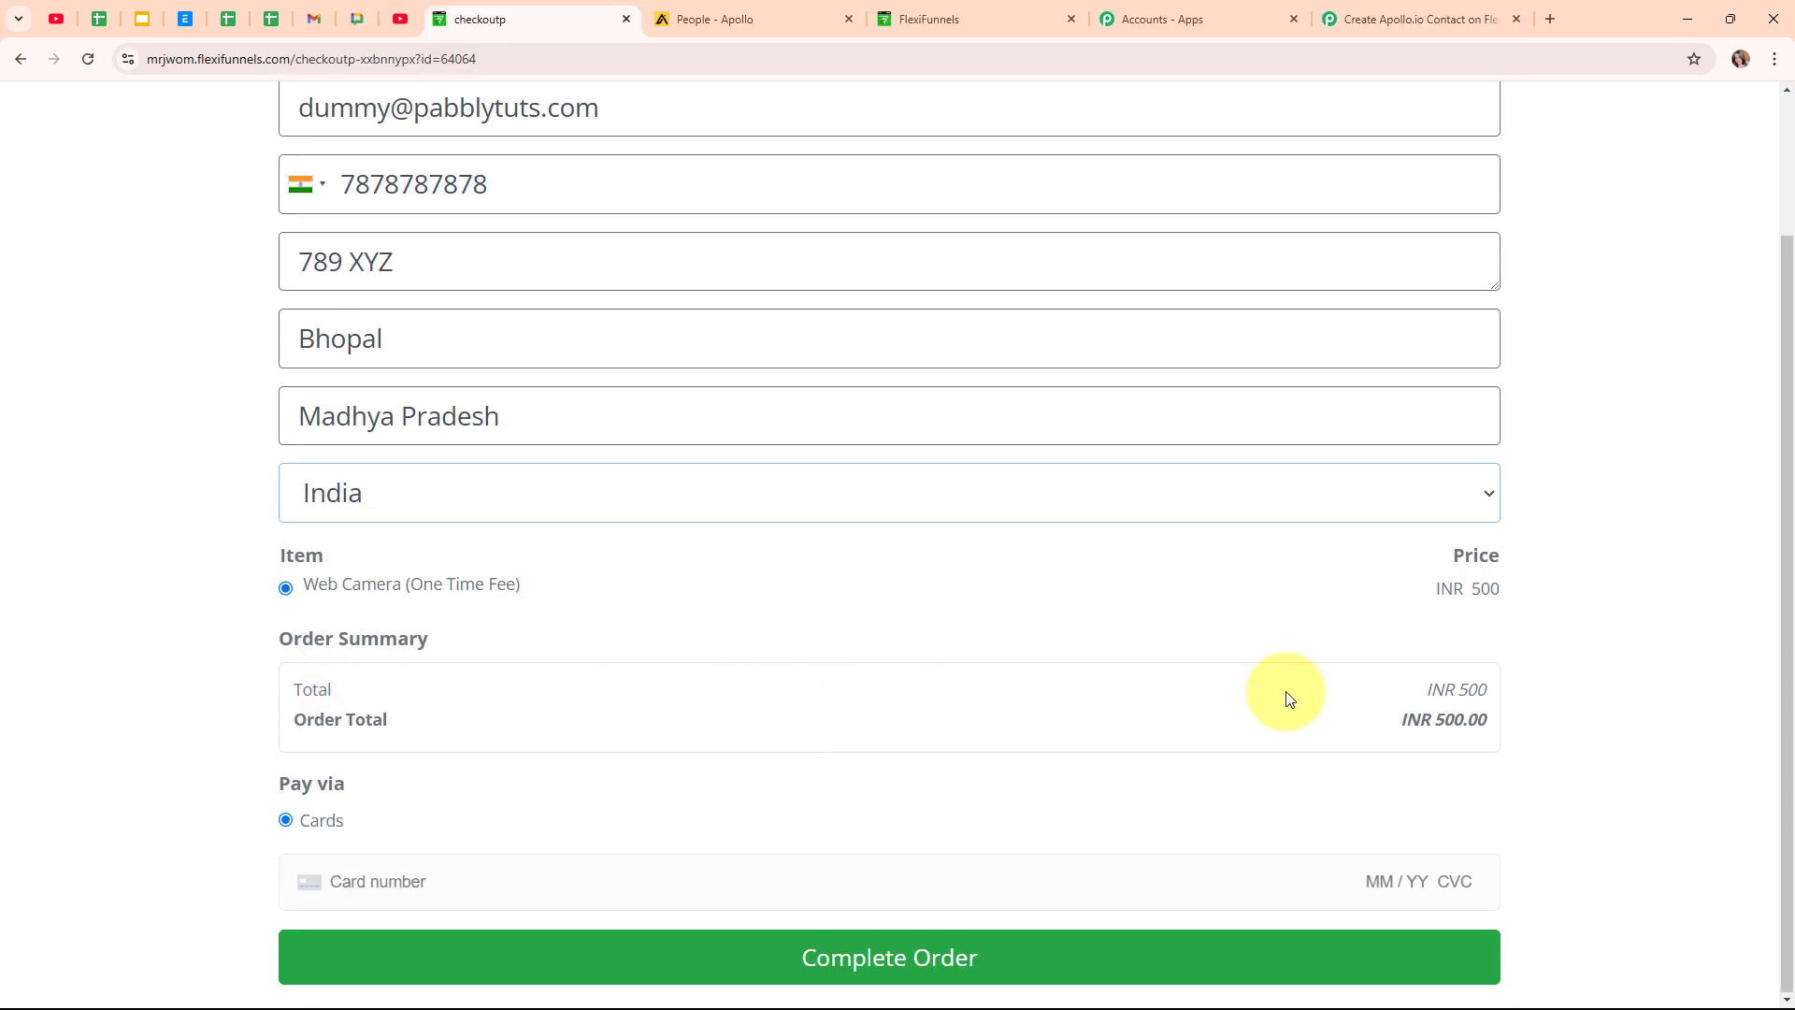
click(665, 887)
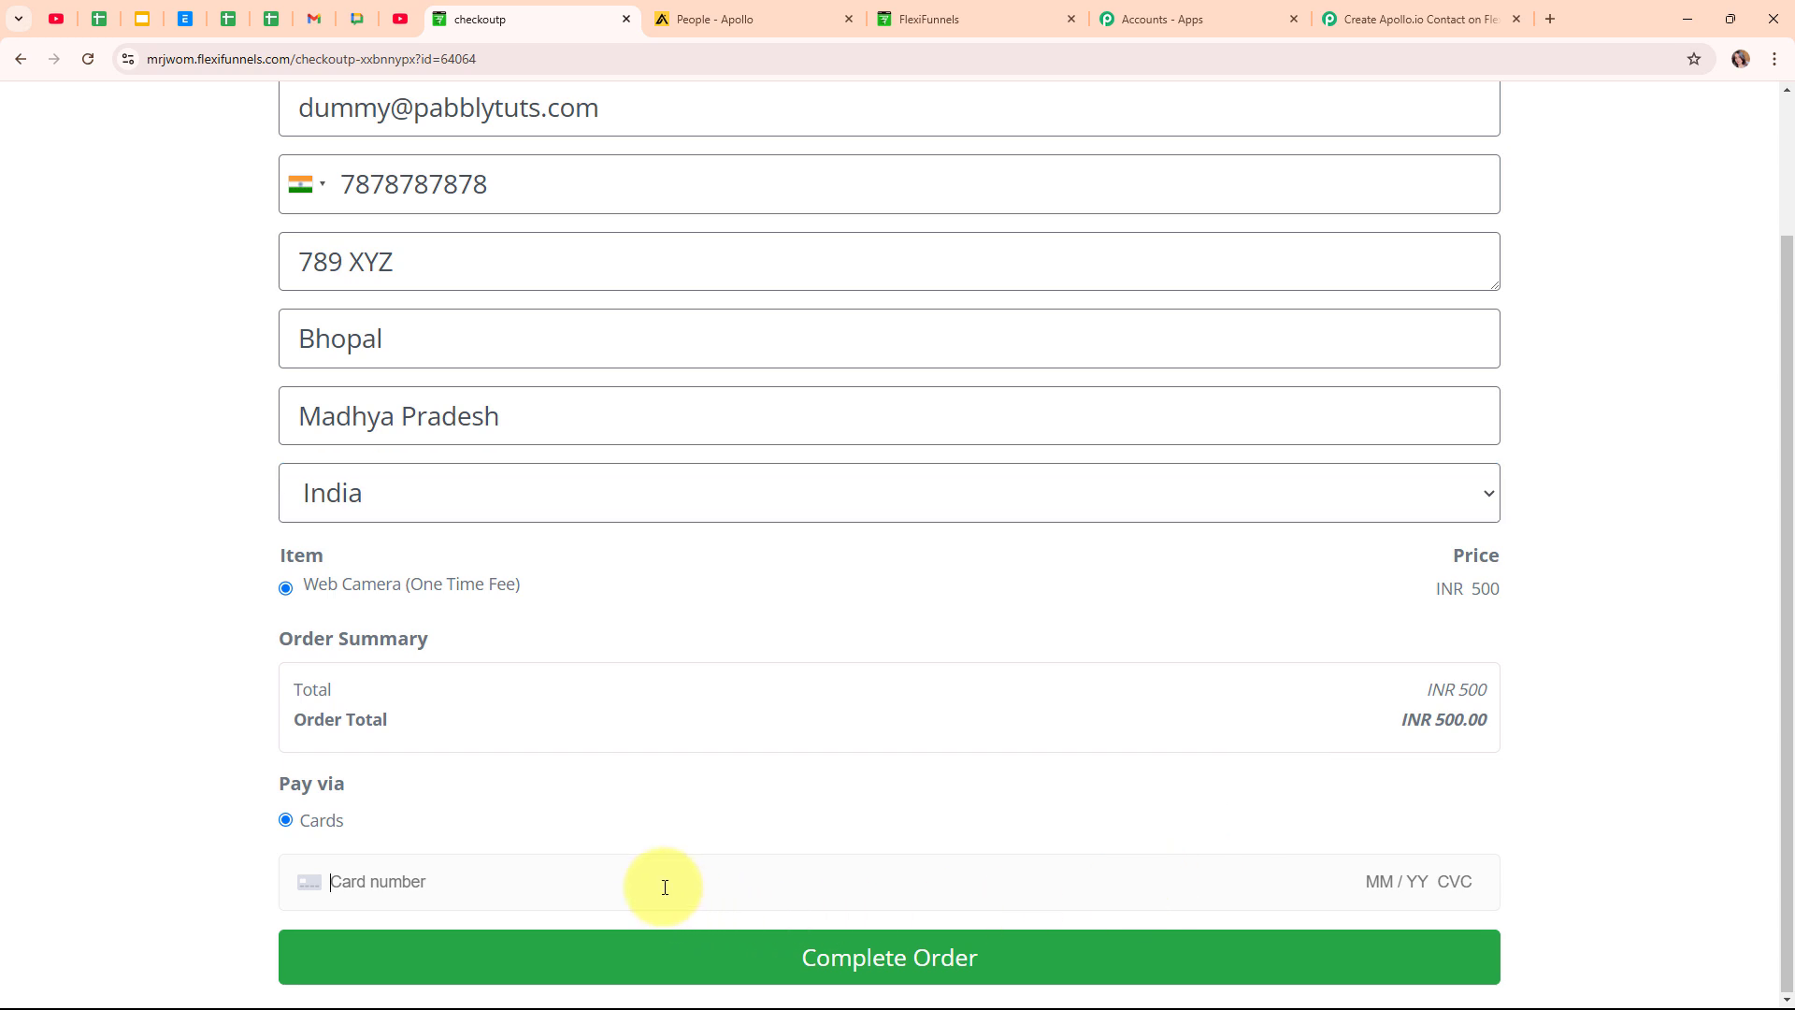
text(41111111111111111)
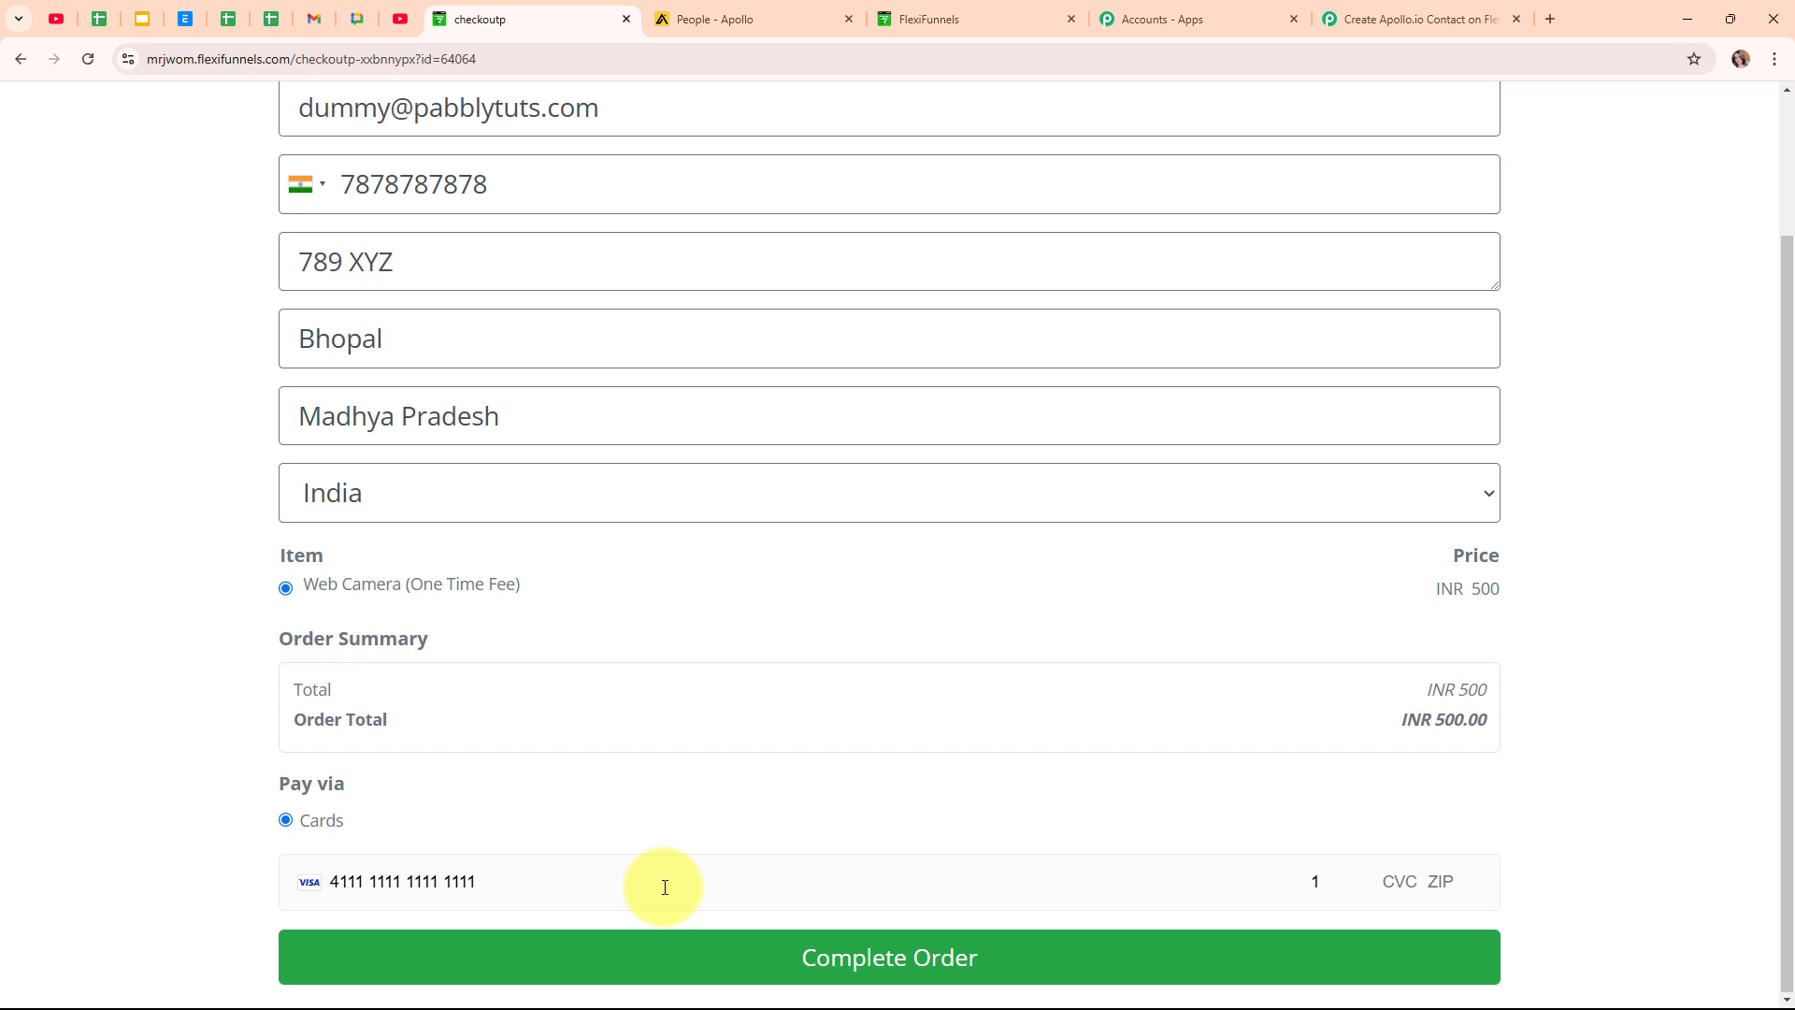
key(BackSpace)
text(01 / 26 123 462)
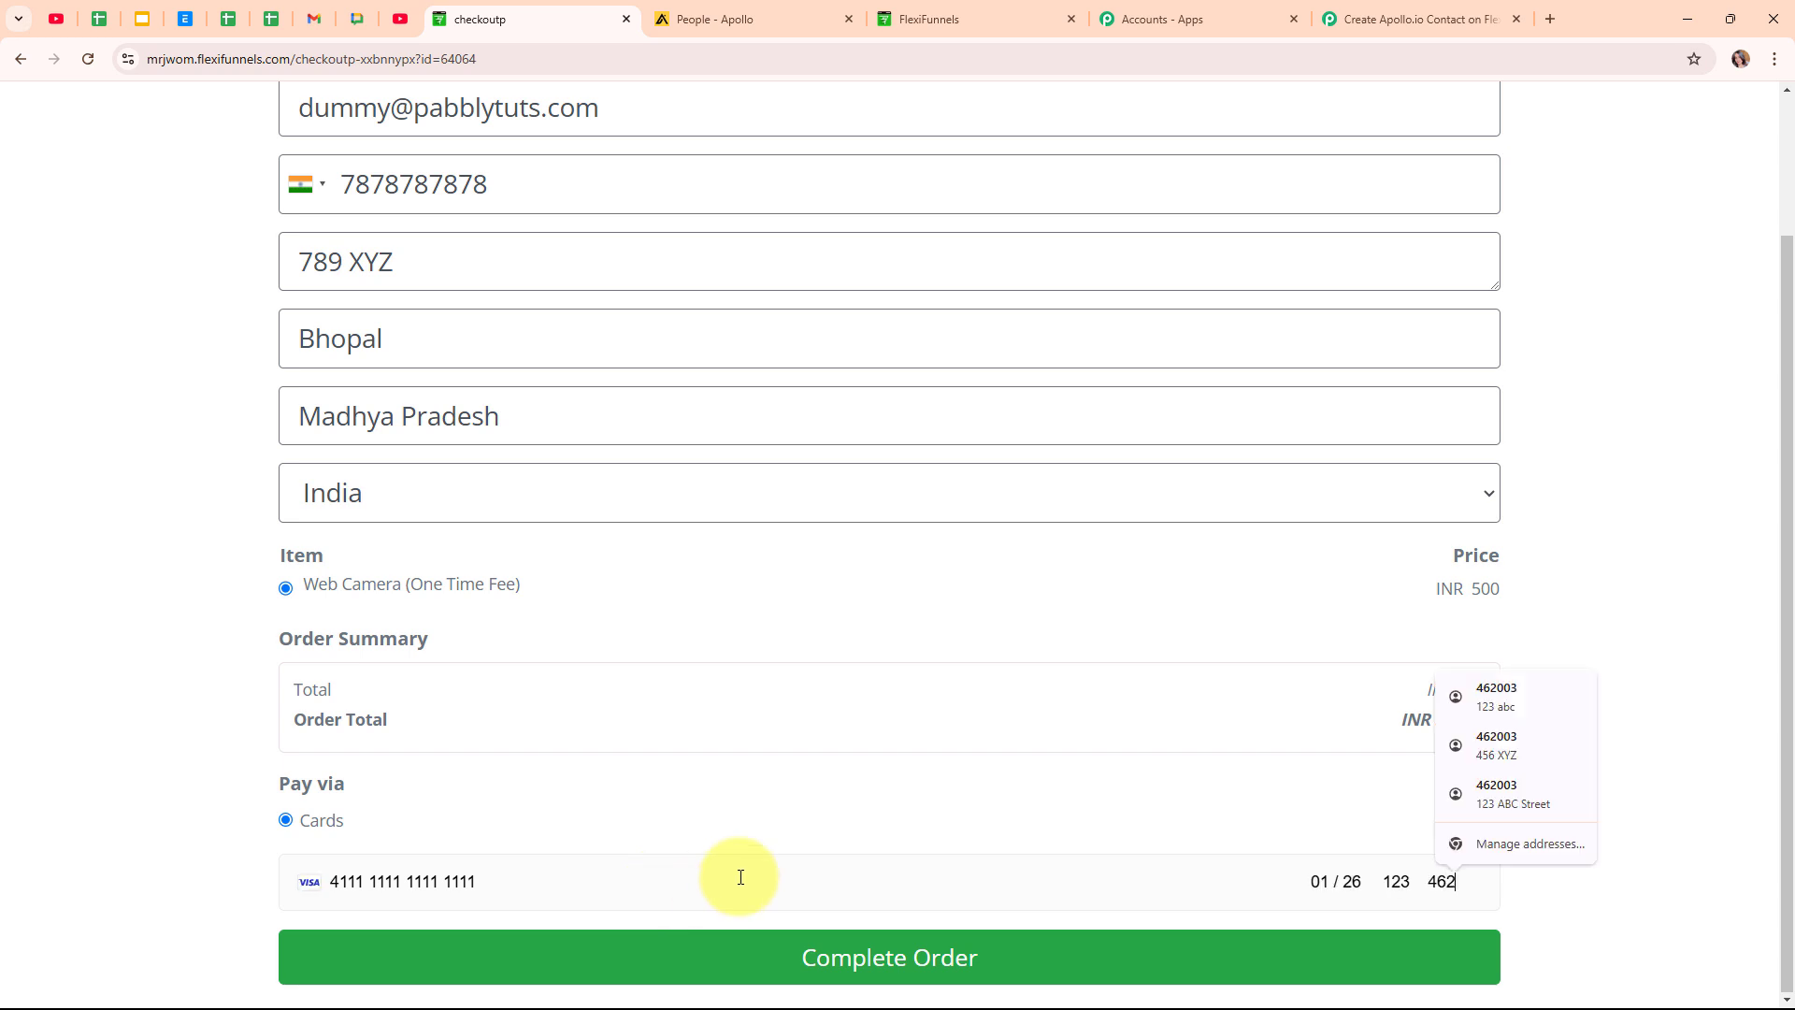
text(00)
click(796, 973)
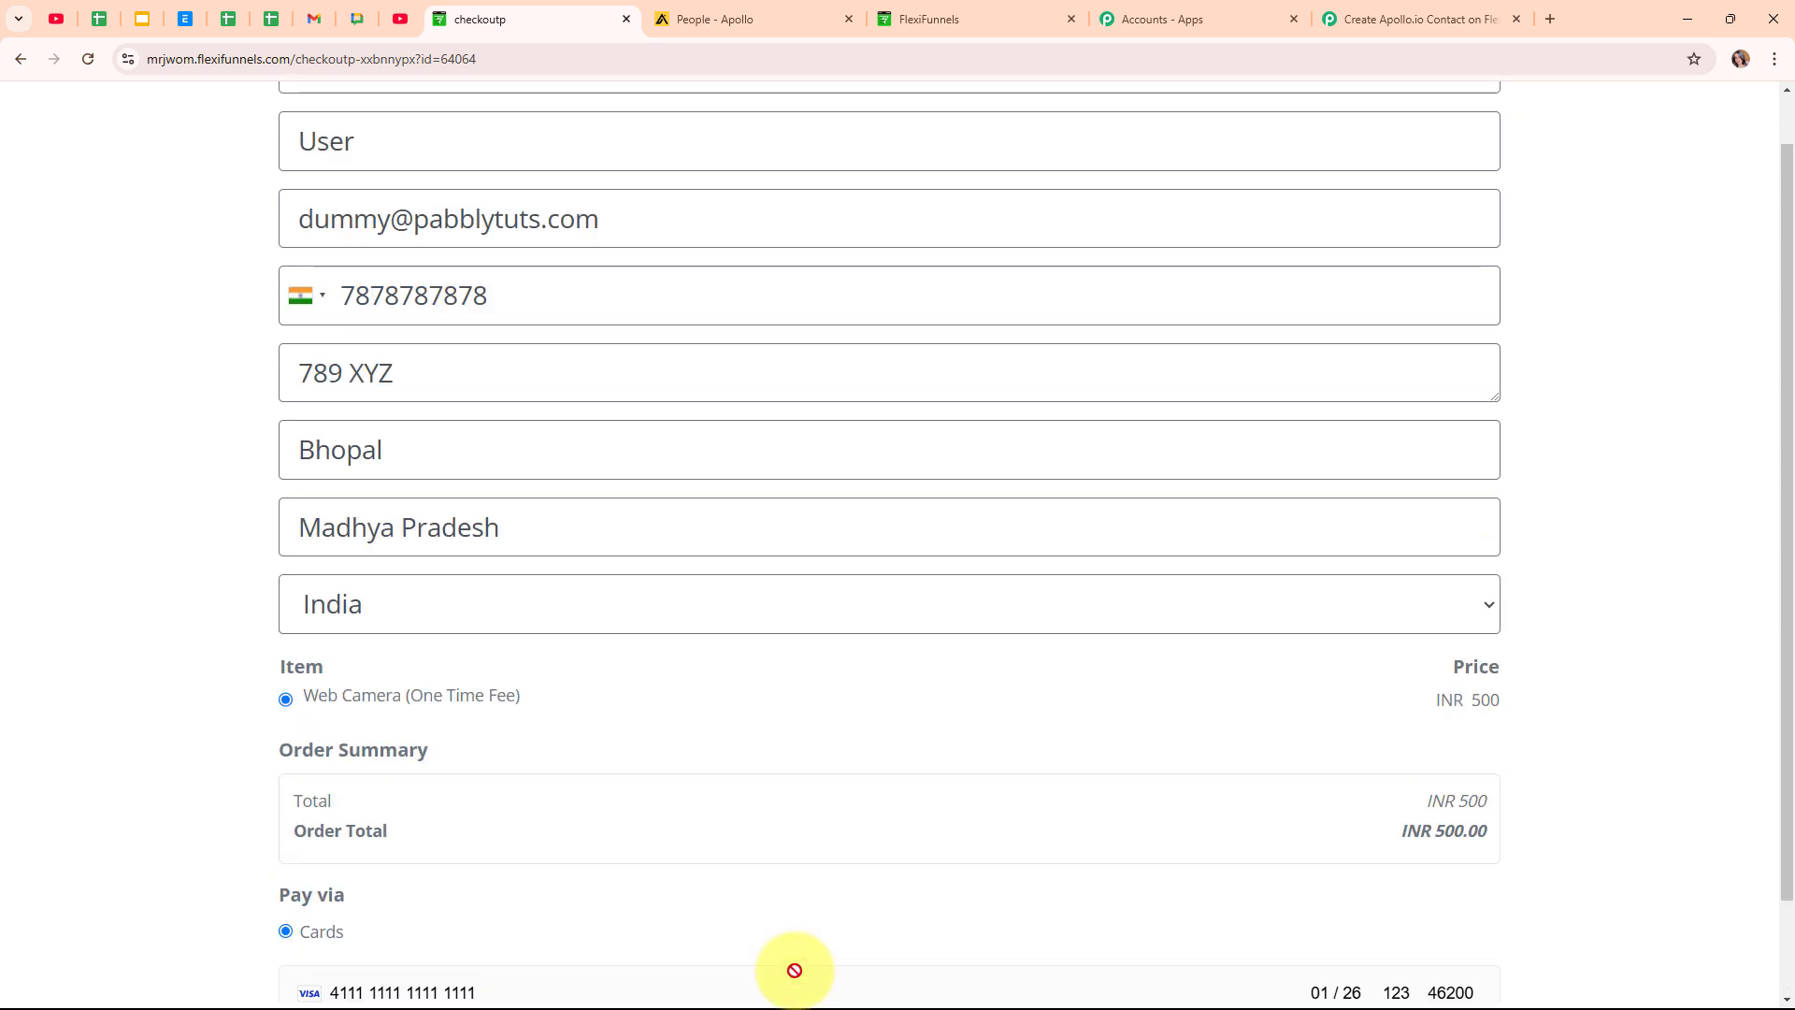
click(1680, 425)
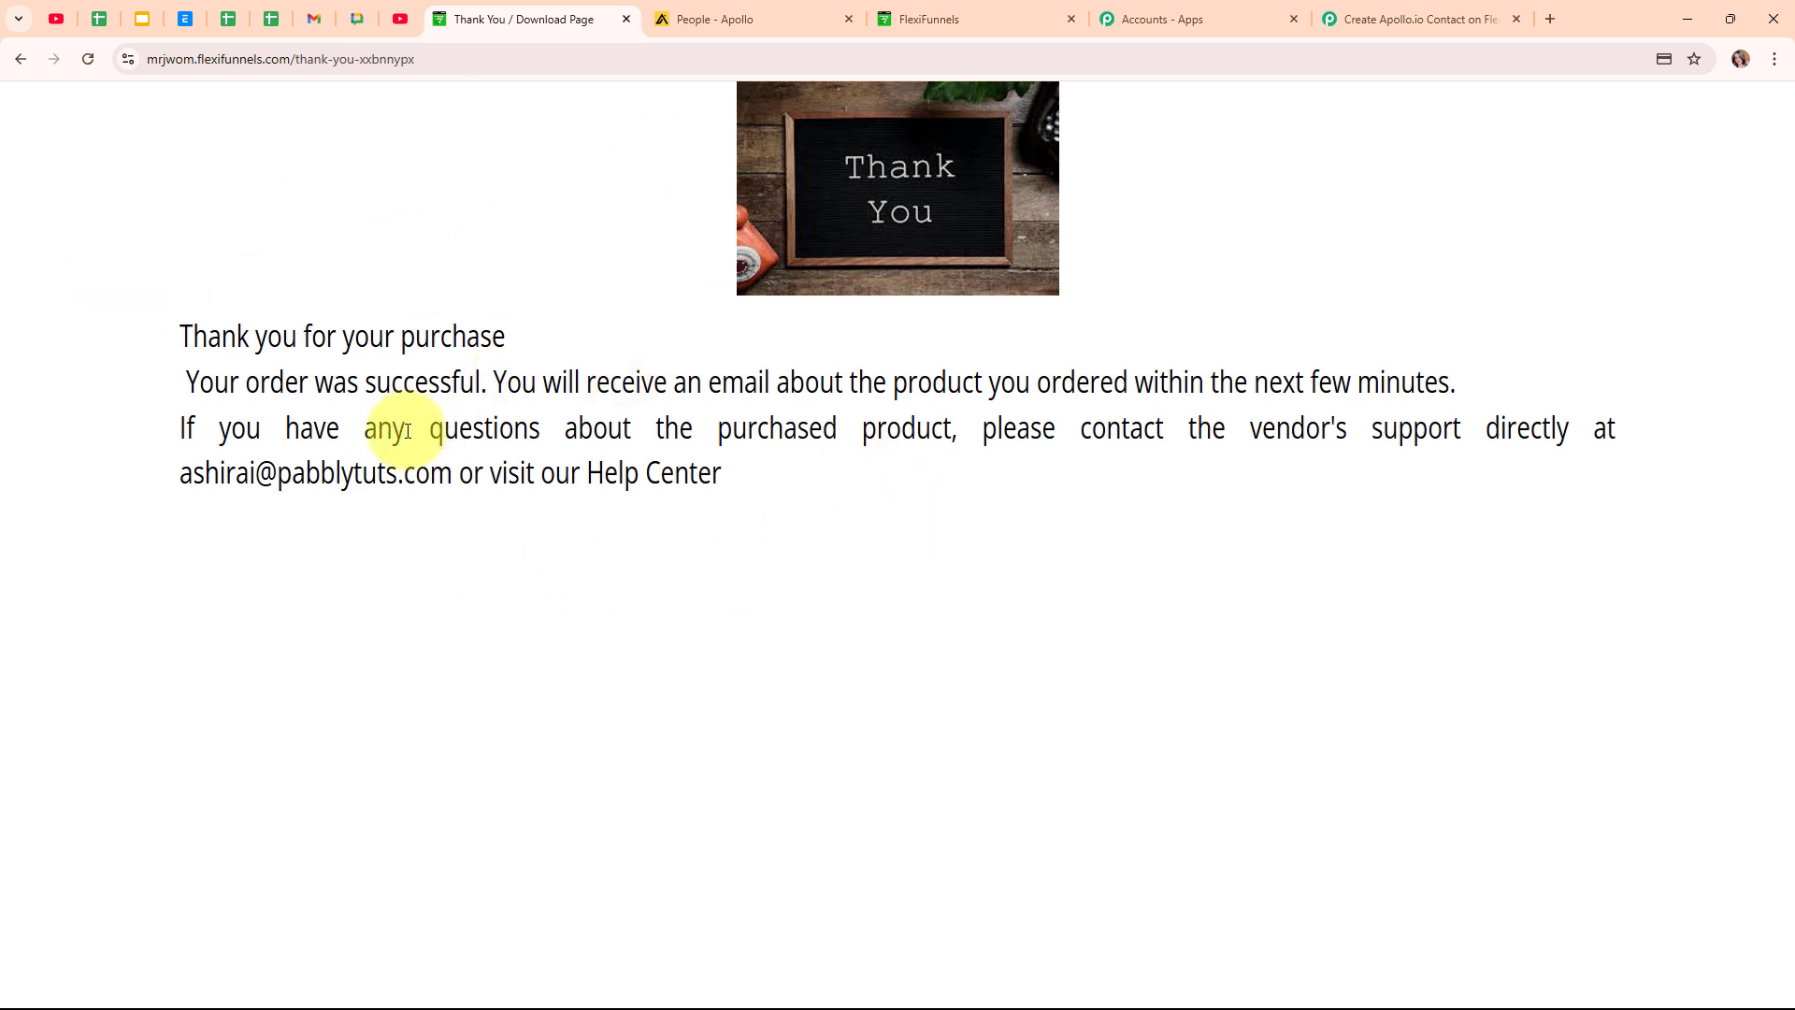
In Pabbly, review the captured webhook's Web Camera product title, Product Id 64064 and price.
click(1417, 10)
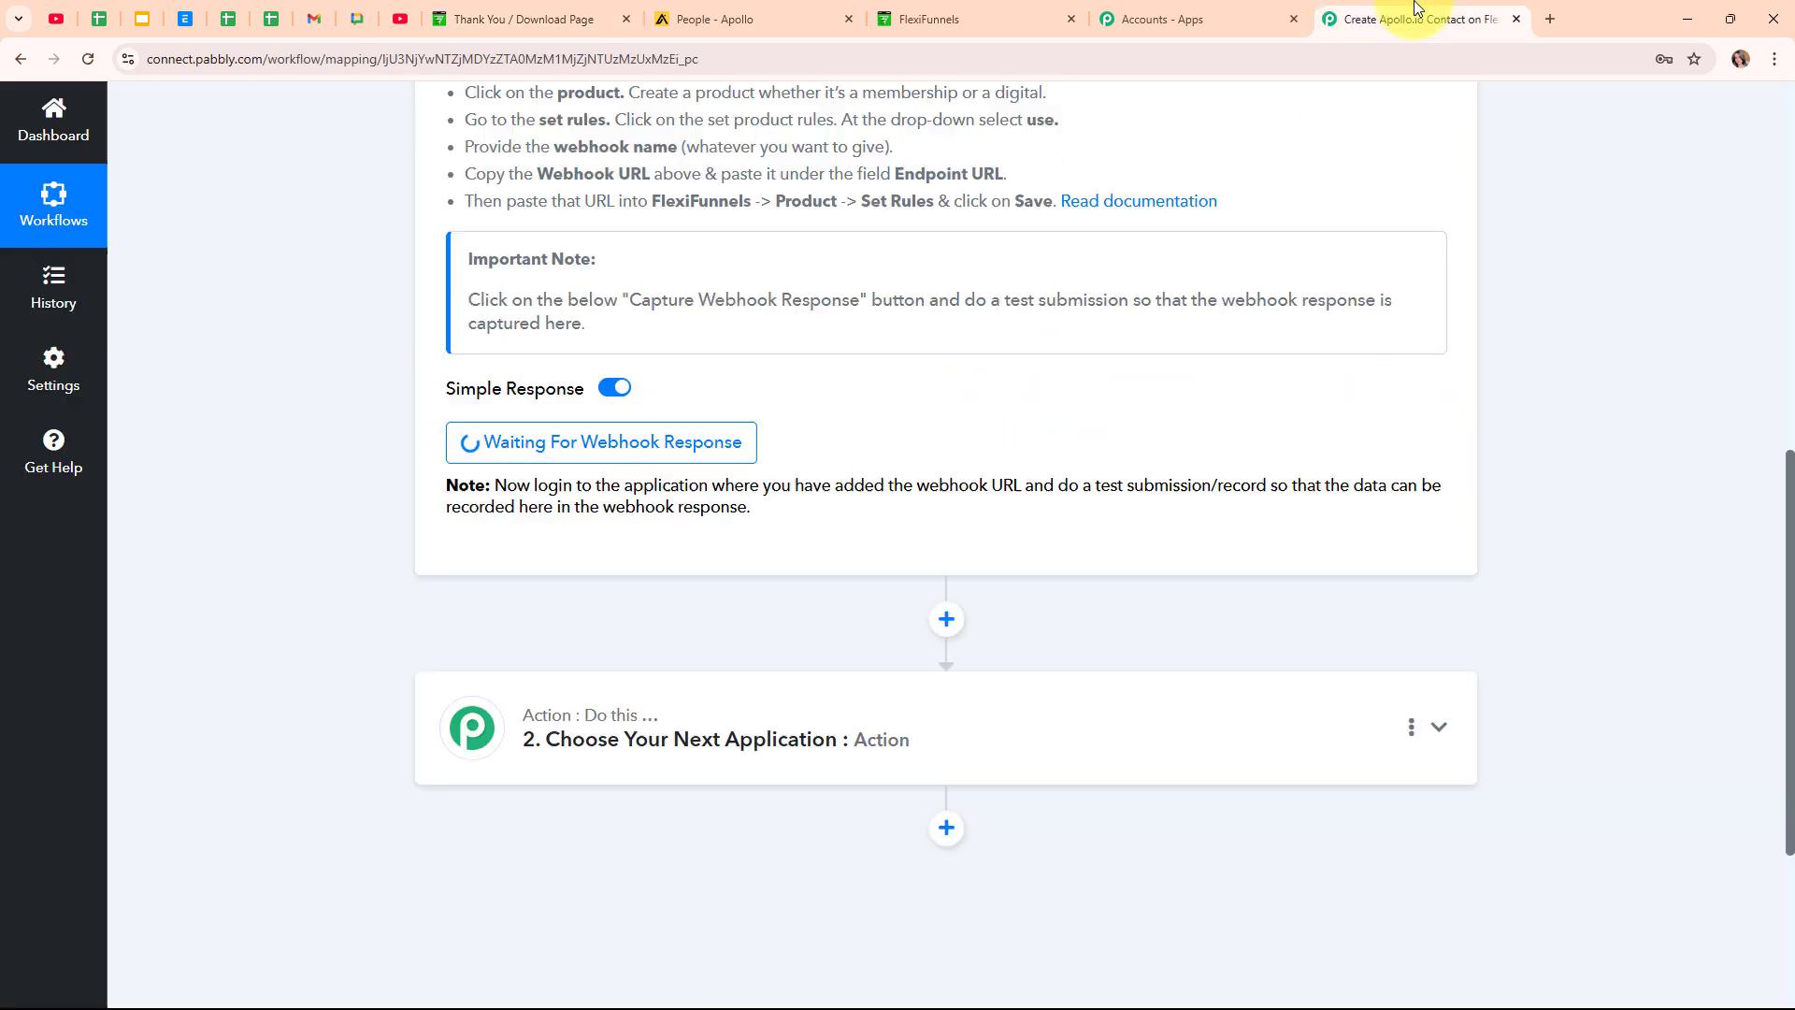
scroll(1640, 609, down, 5)
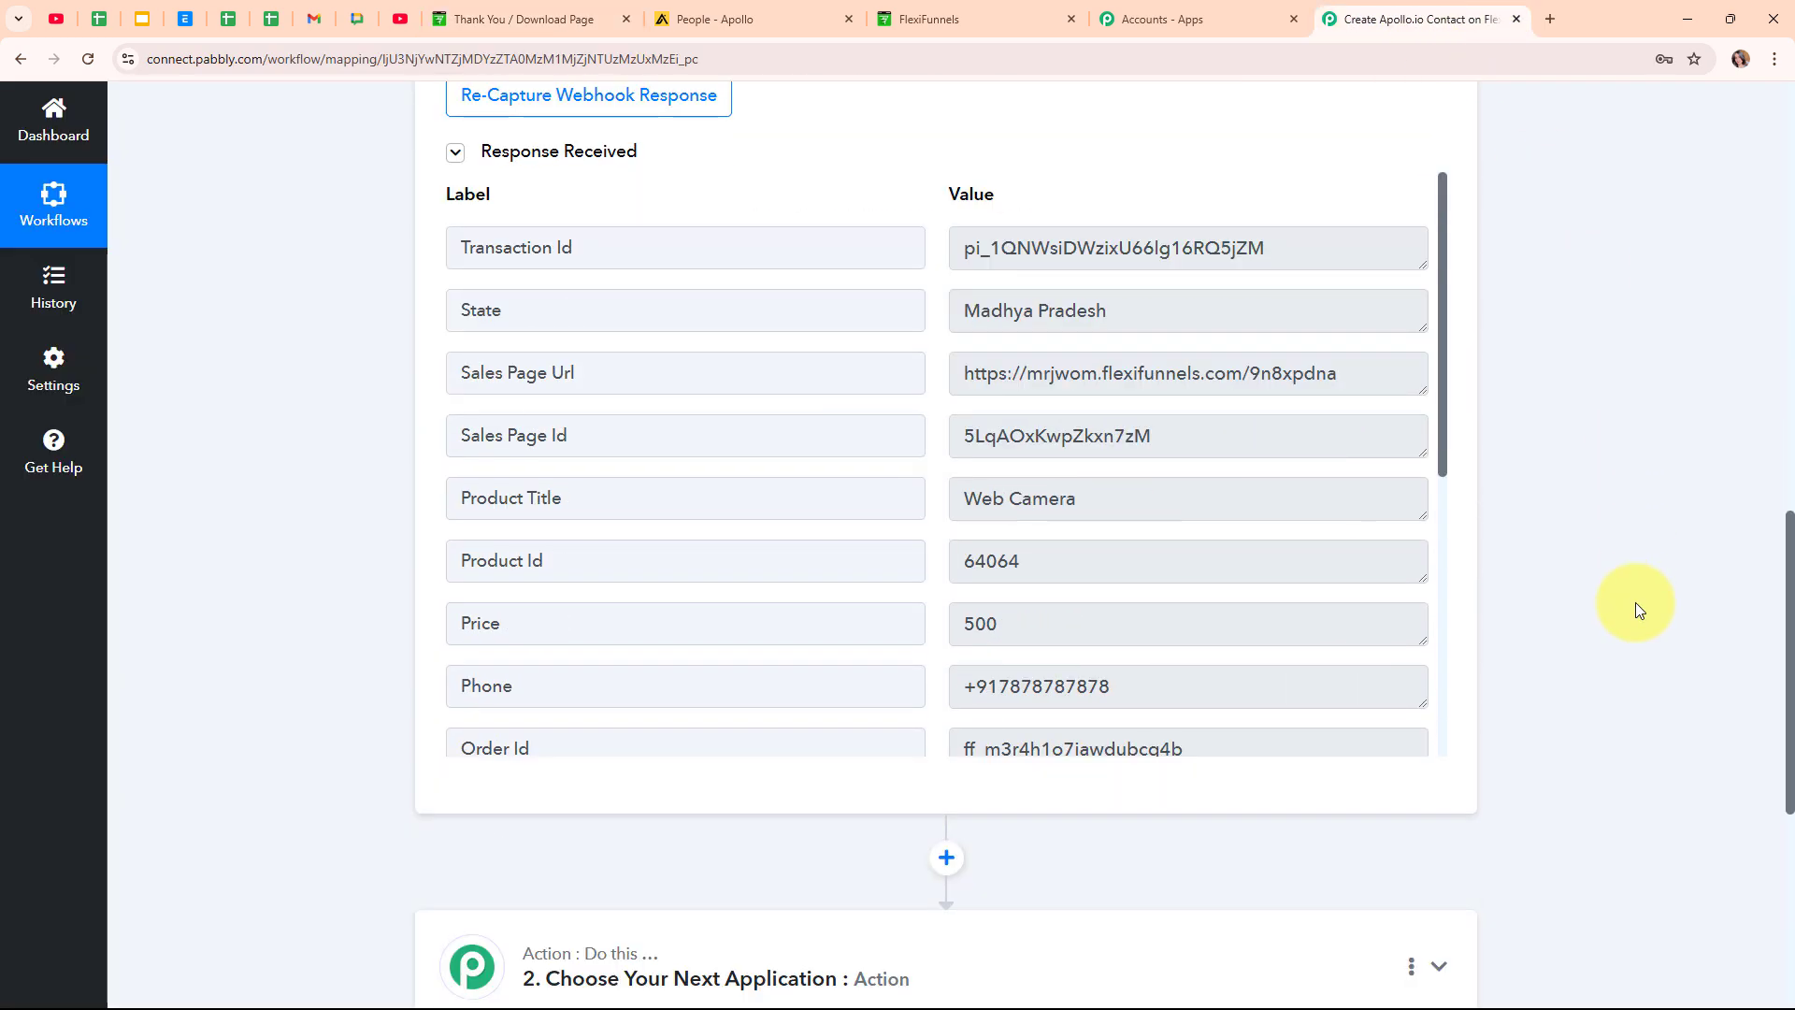
scroll(1639, 610, down, 1)
drag(1198, 229, 855, 275)
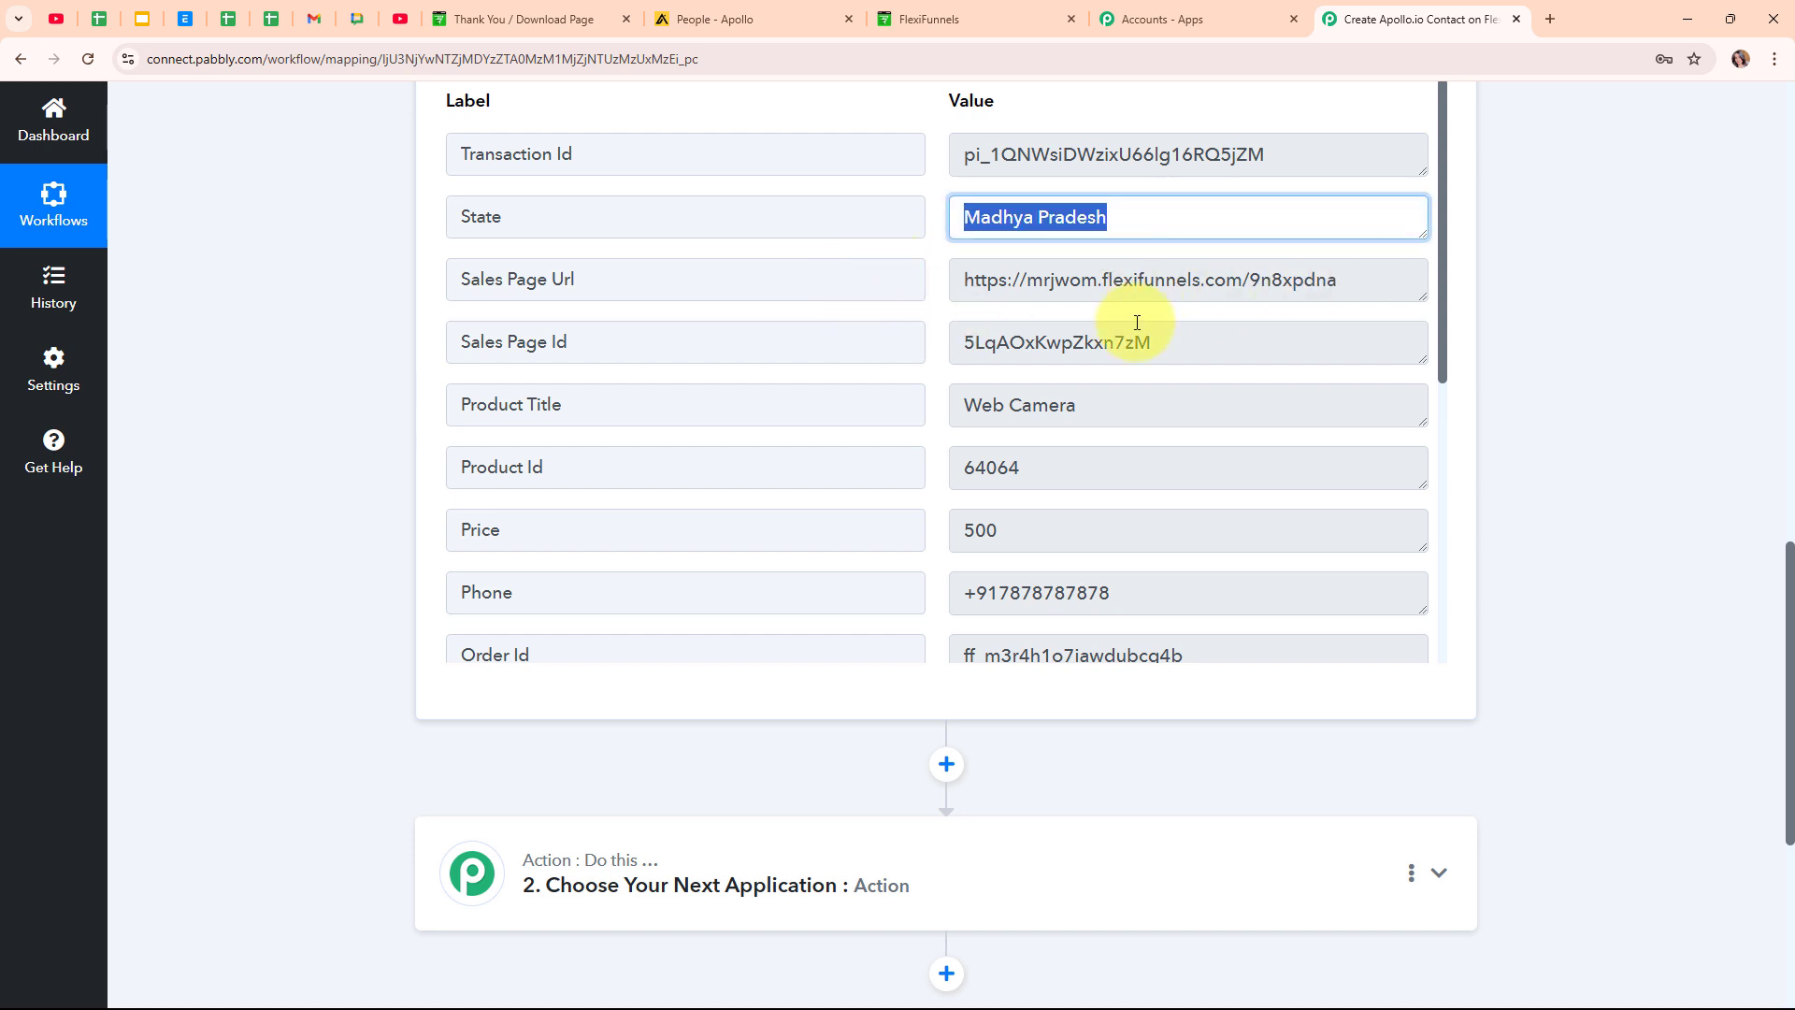
click(1127, 401)
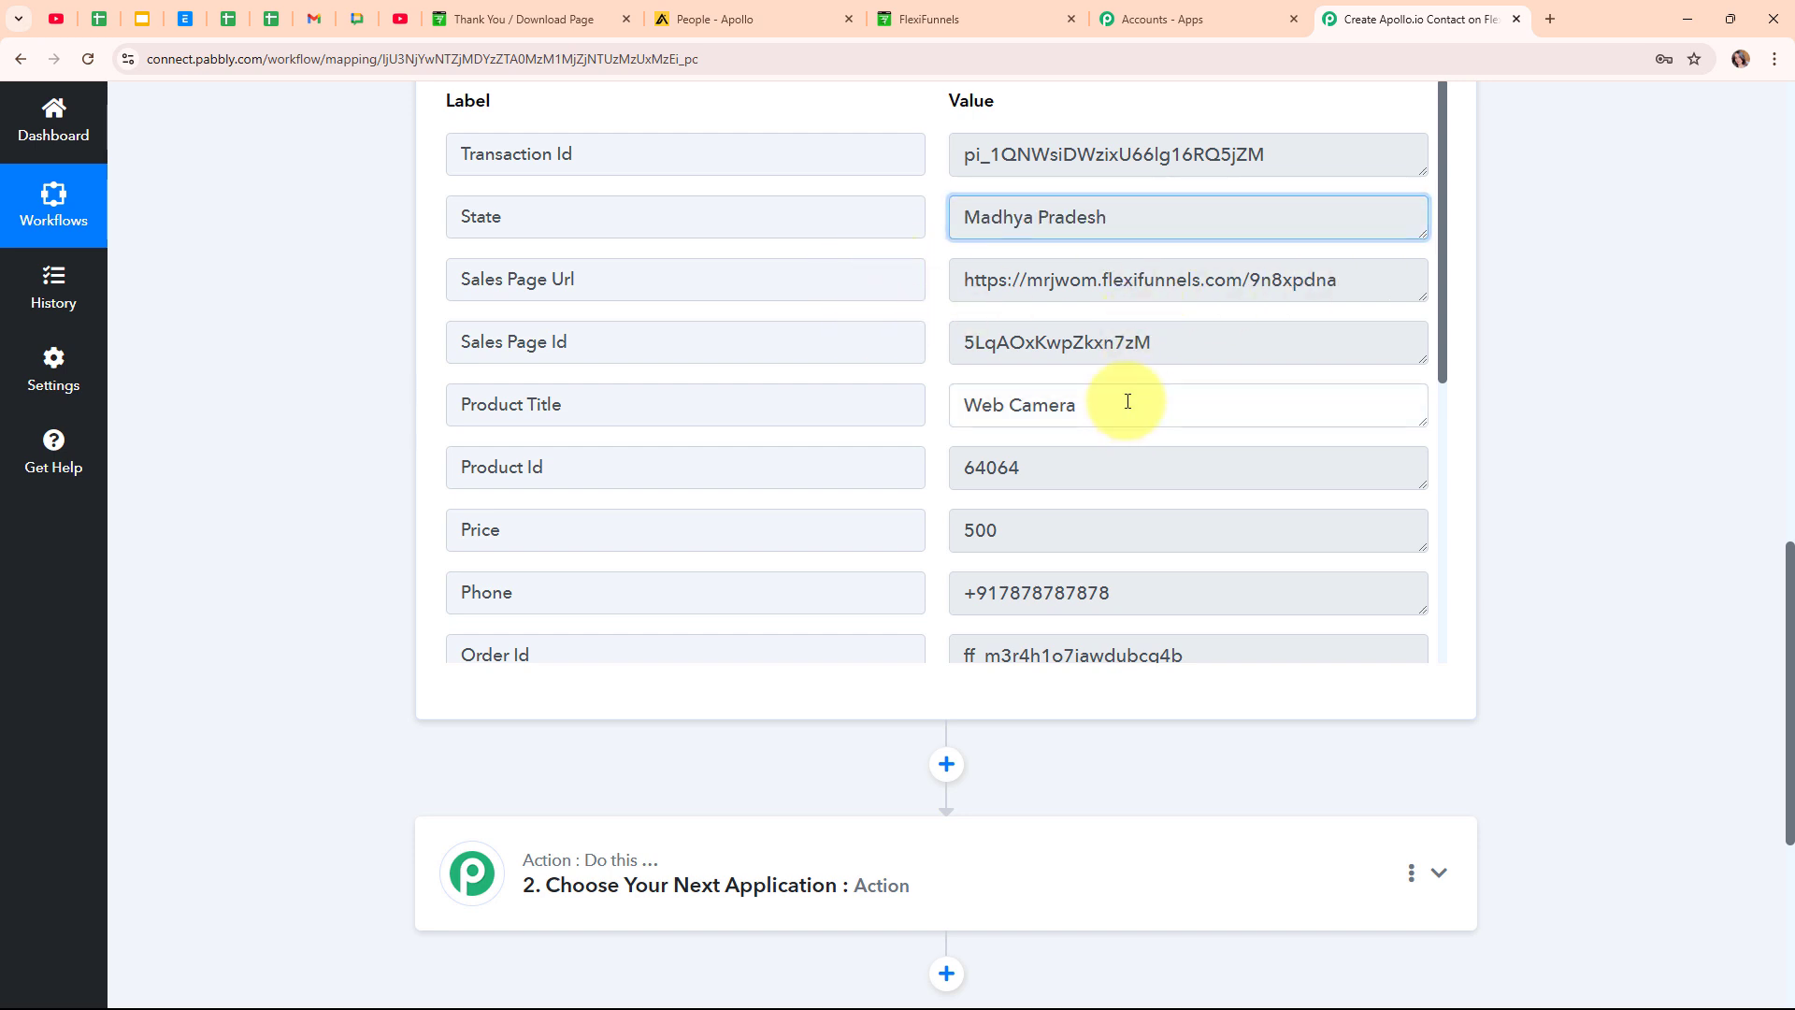
drag(1128, 401, 899, 446)
drag(1044, 461, 913, 478)
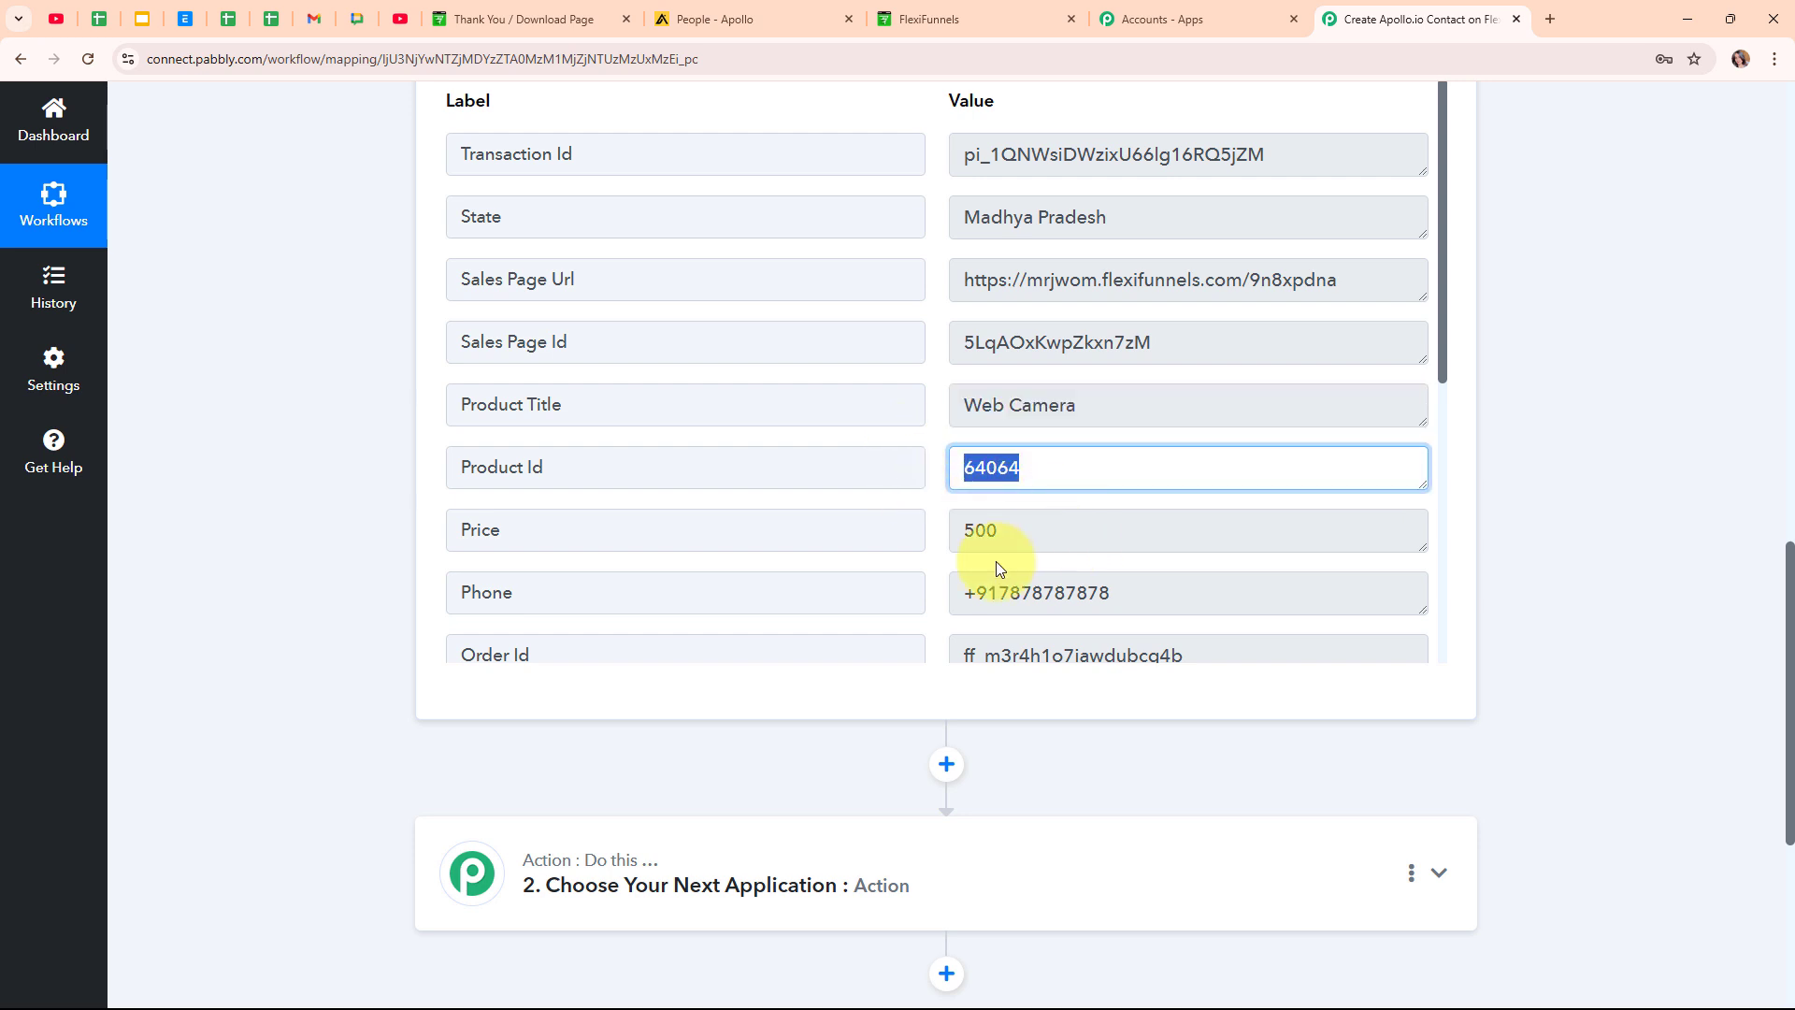
key(Tab)
scroll(1150, 549, down, 4)
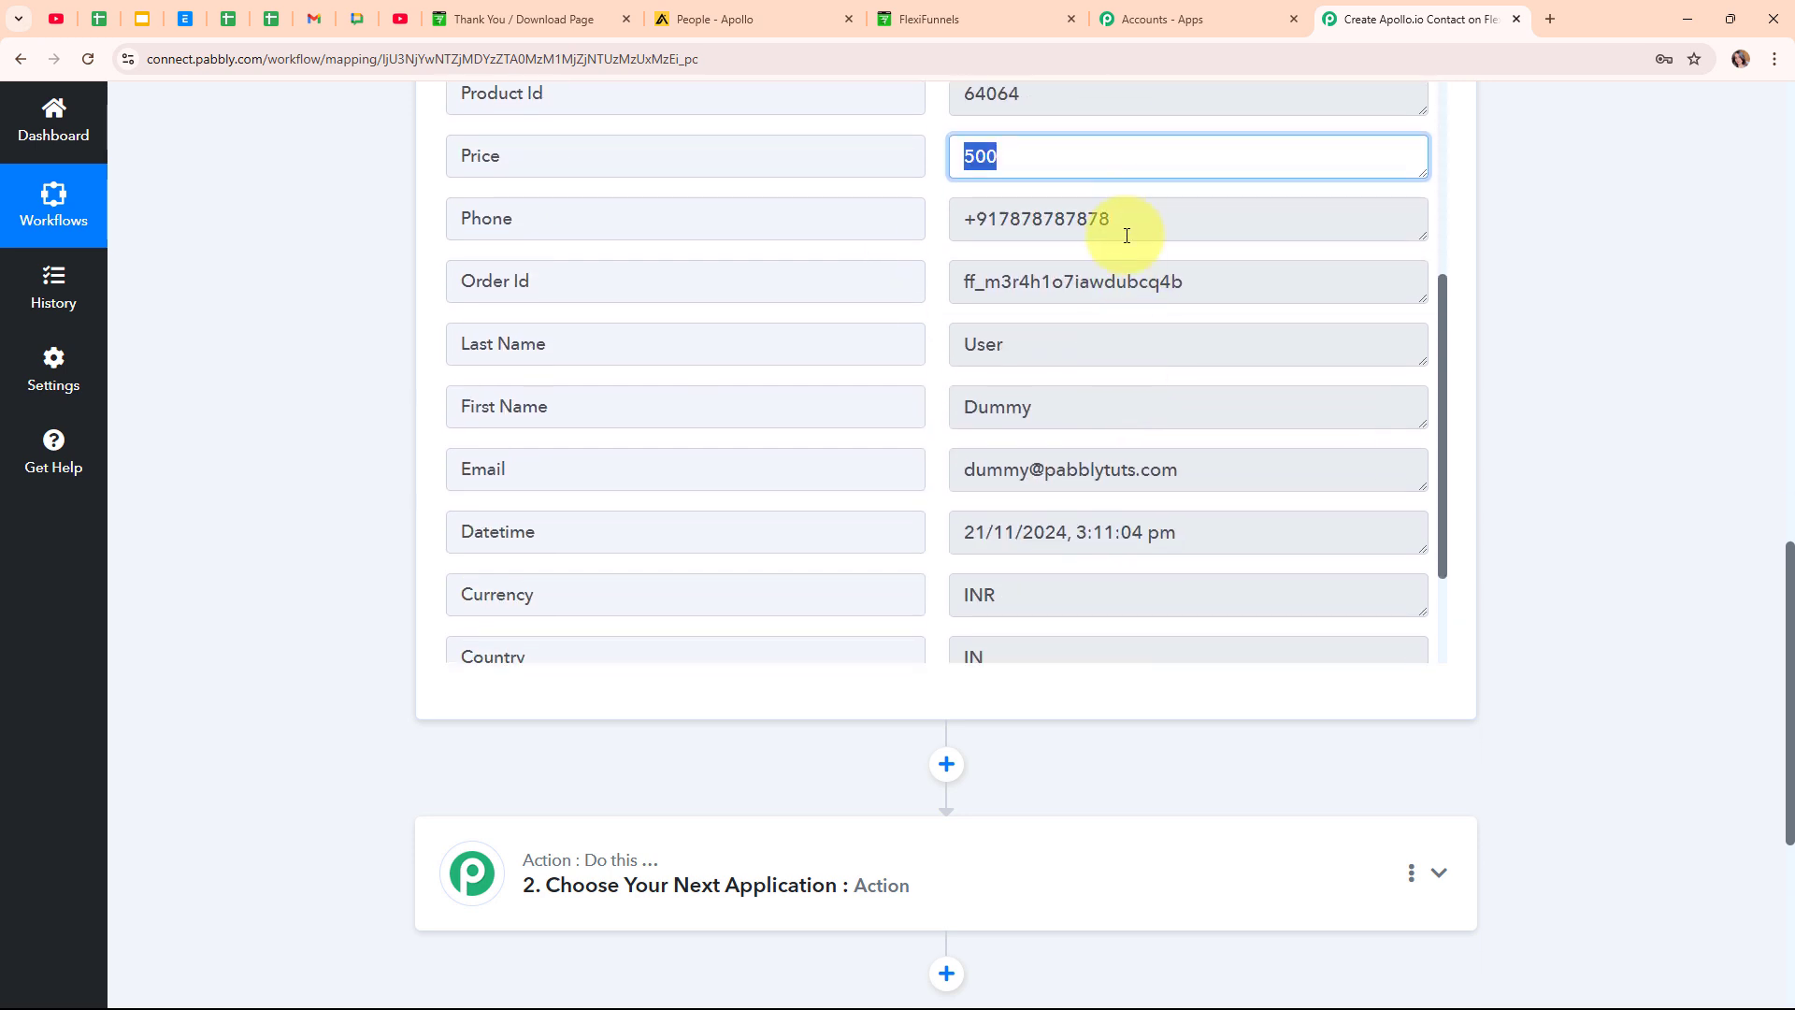
Check the captured phone, last name, first name and order ID, then collapse the FlexiFunnels trigger.
drag(1134, 224, 730, 265)
click(1018, 359)
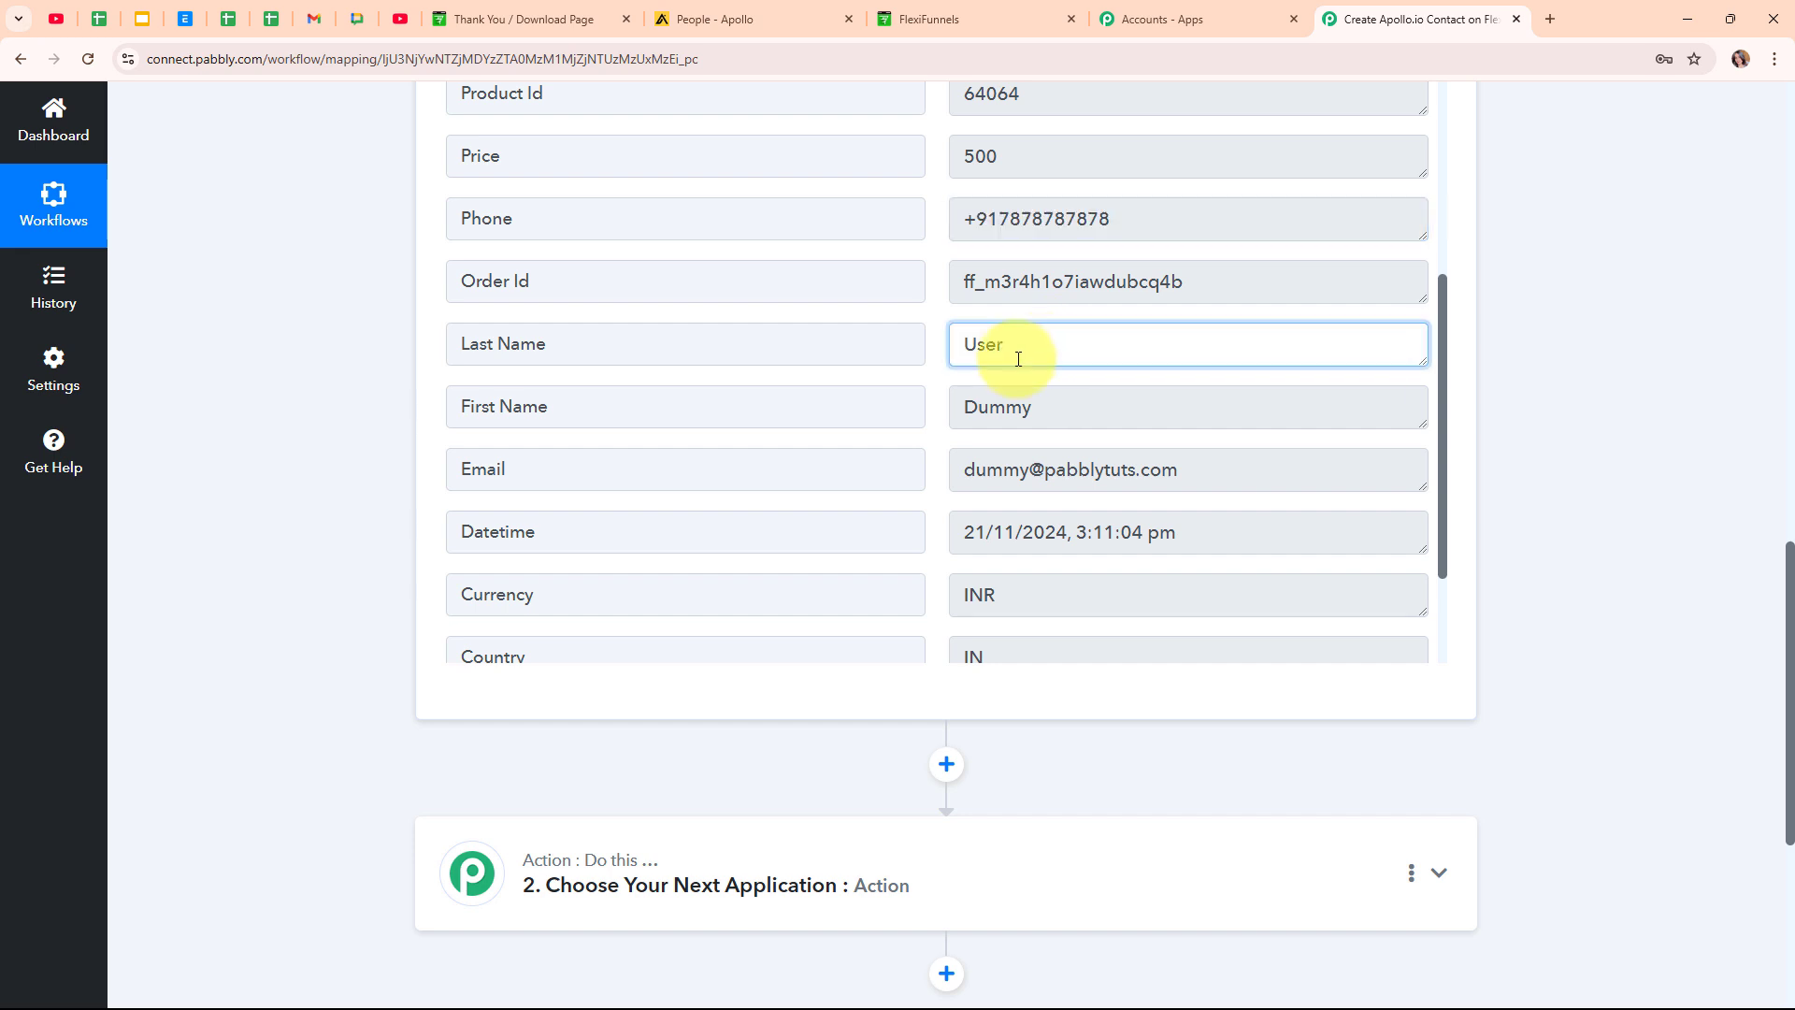
drag(1019, 359, 890, 401)
drag(1048, 438, 897, 440)
drag(1128, 282, 930, 415)
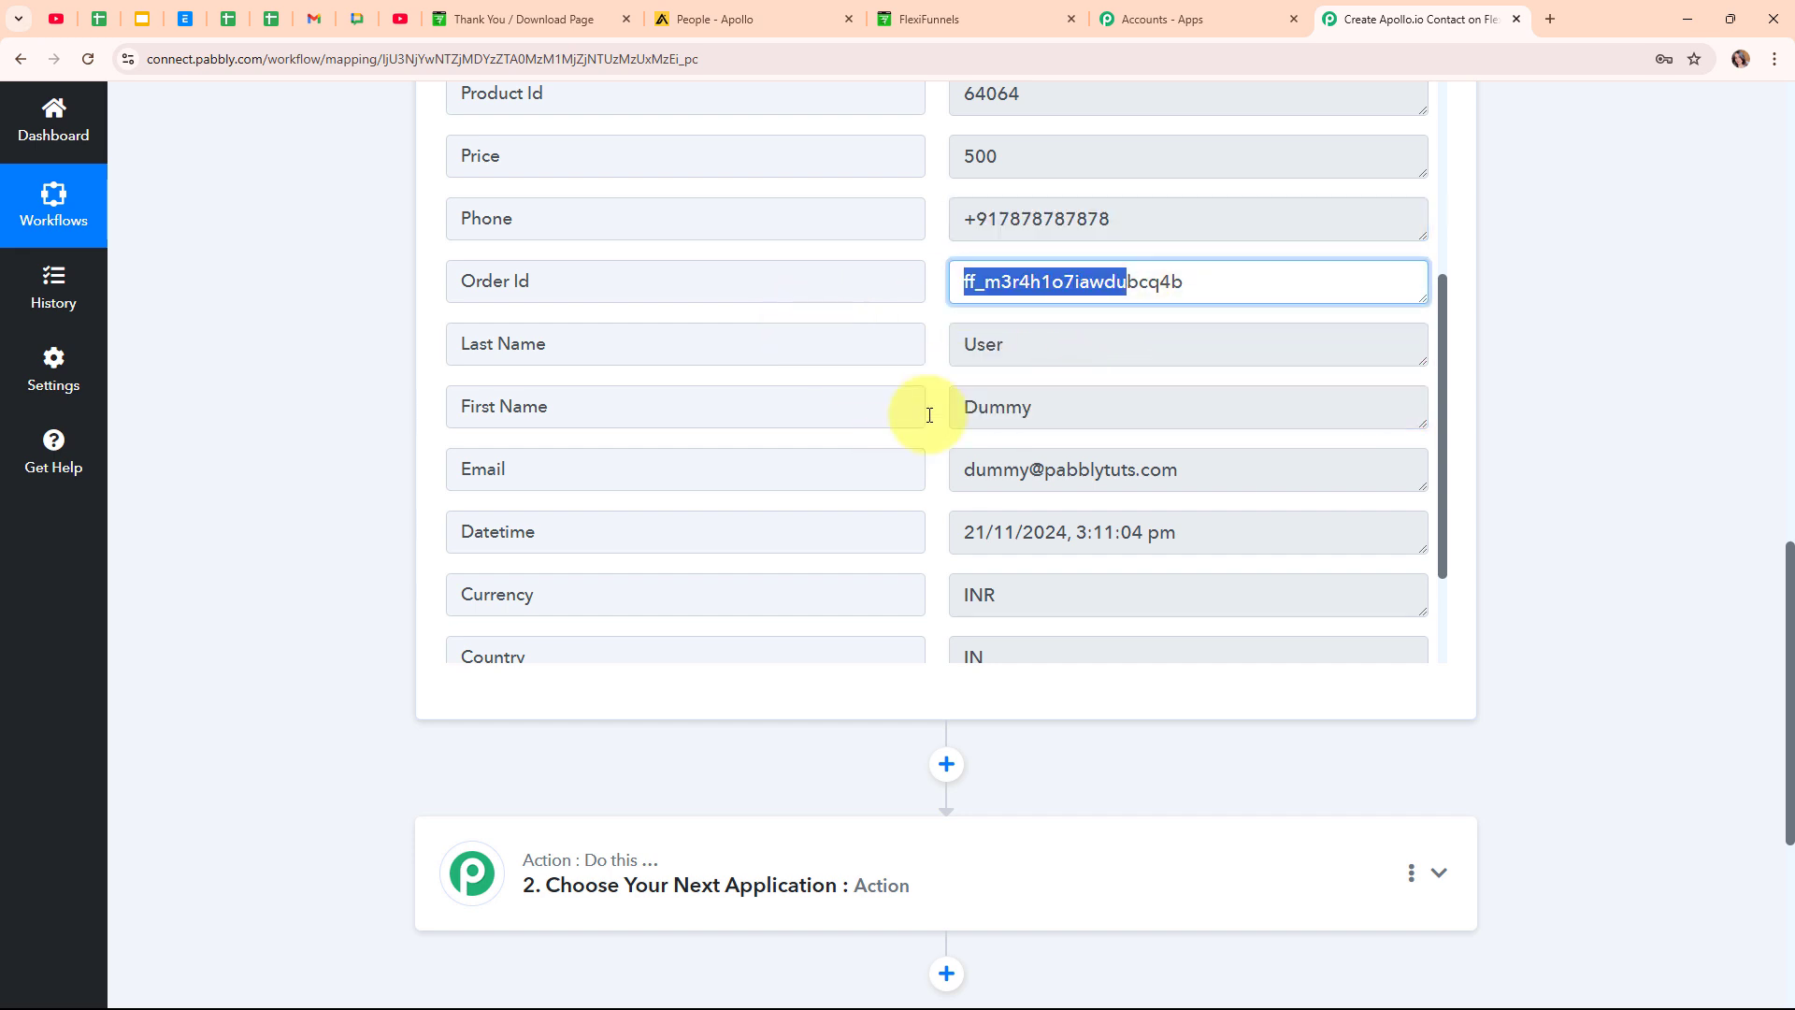
drag(1180, 469, 873, 477)
drag(1076, 532, 958, 534)
scroll(1050, 513, down, 2)
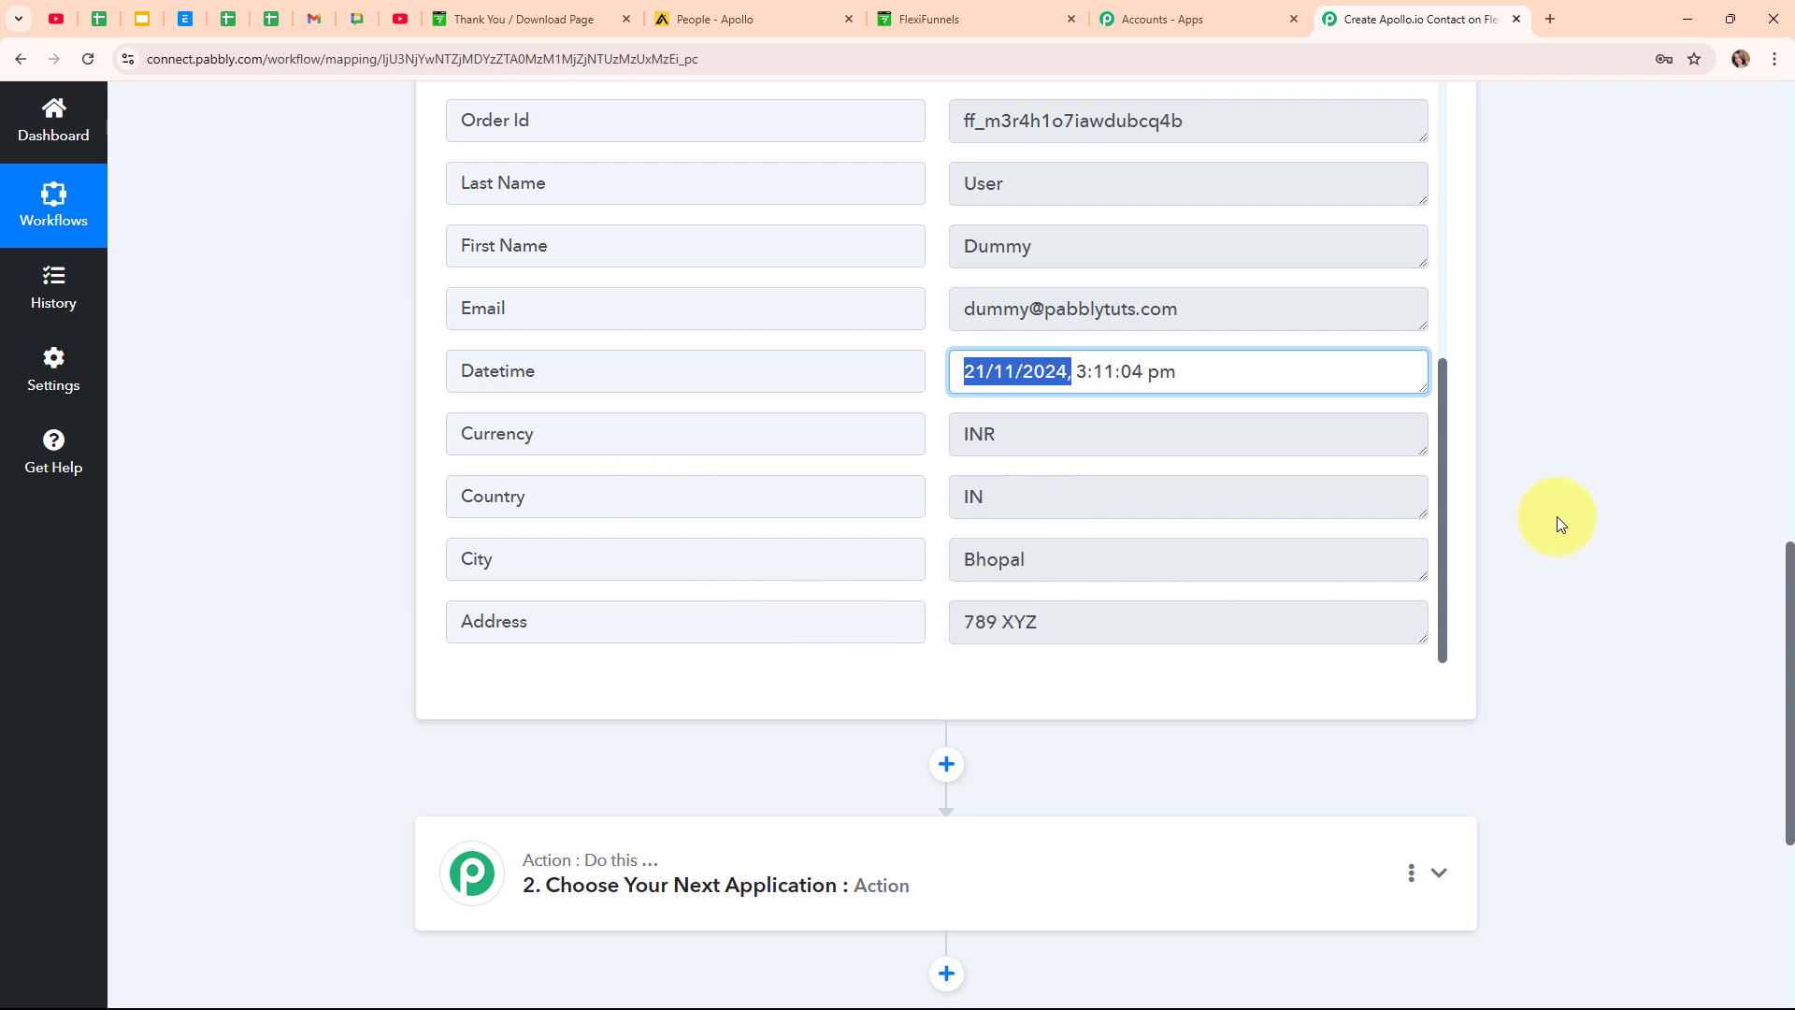
scroll(1482, 485, up, 15)
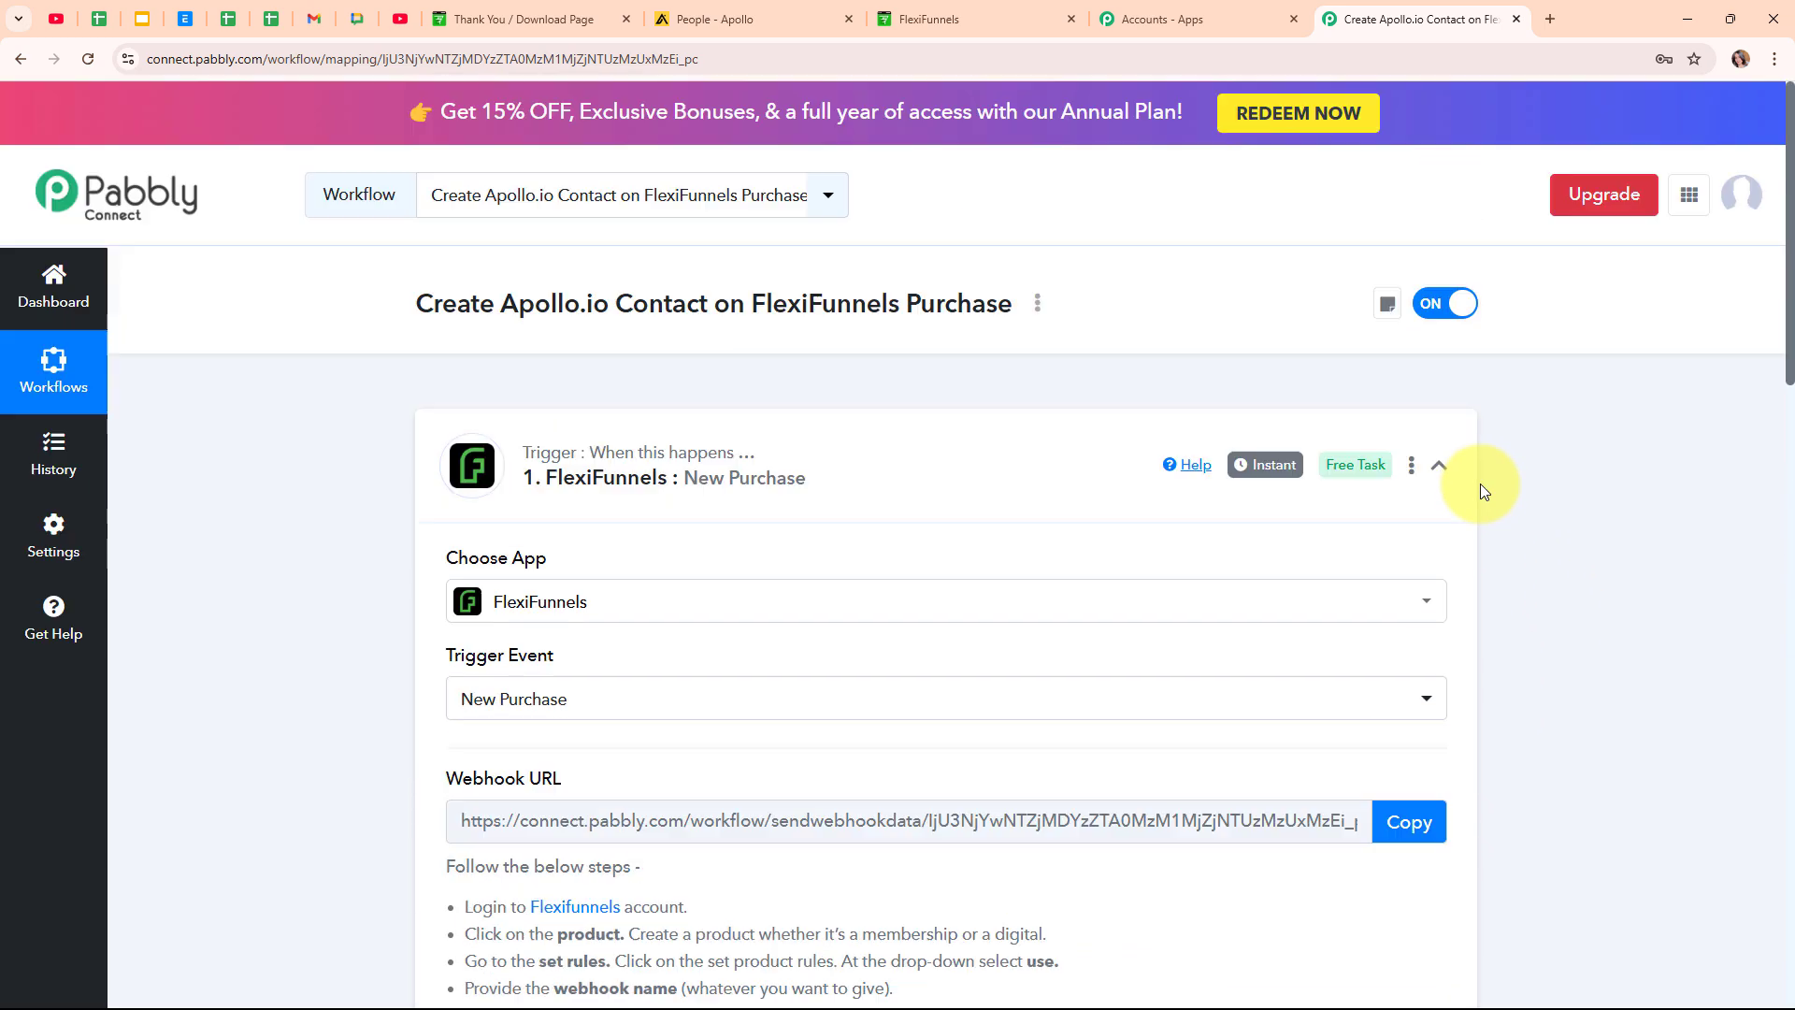
click(1440, 466)
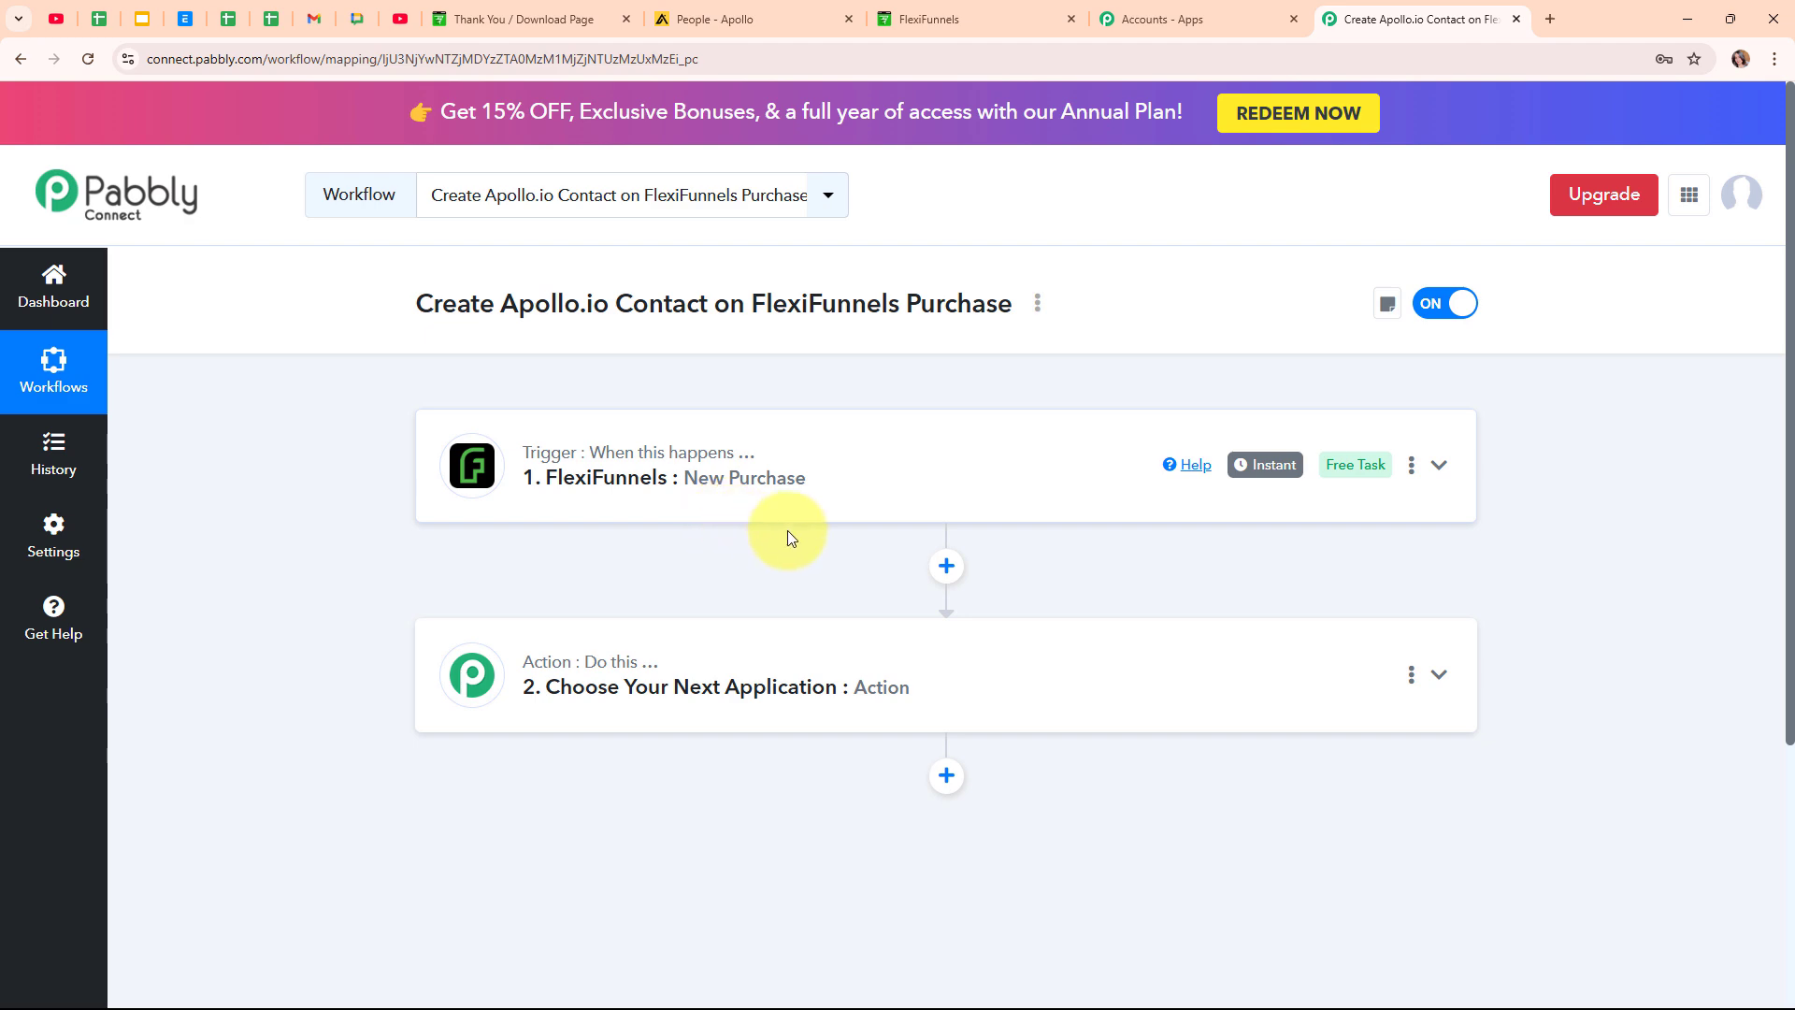
Set the action step to Apollo with the Create Contact event and start connecting an account.
click(833, 641)
click(656, 481)
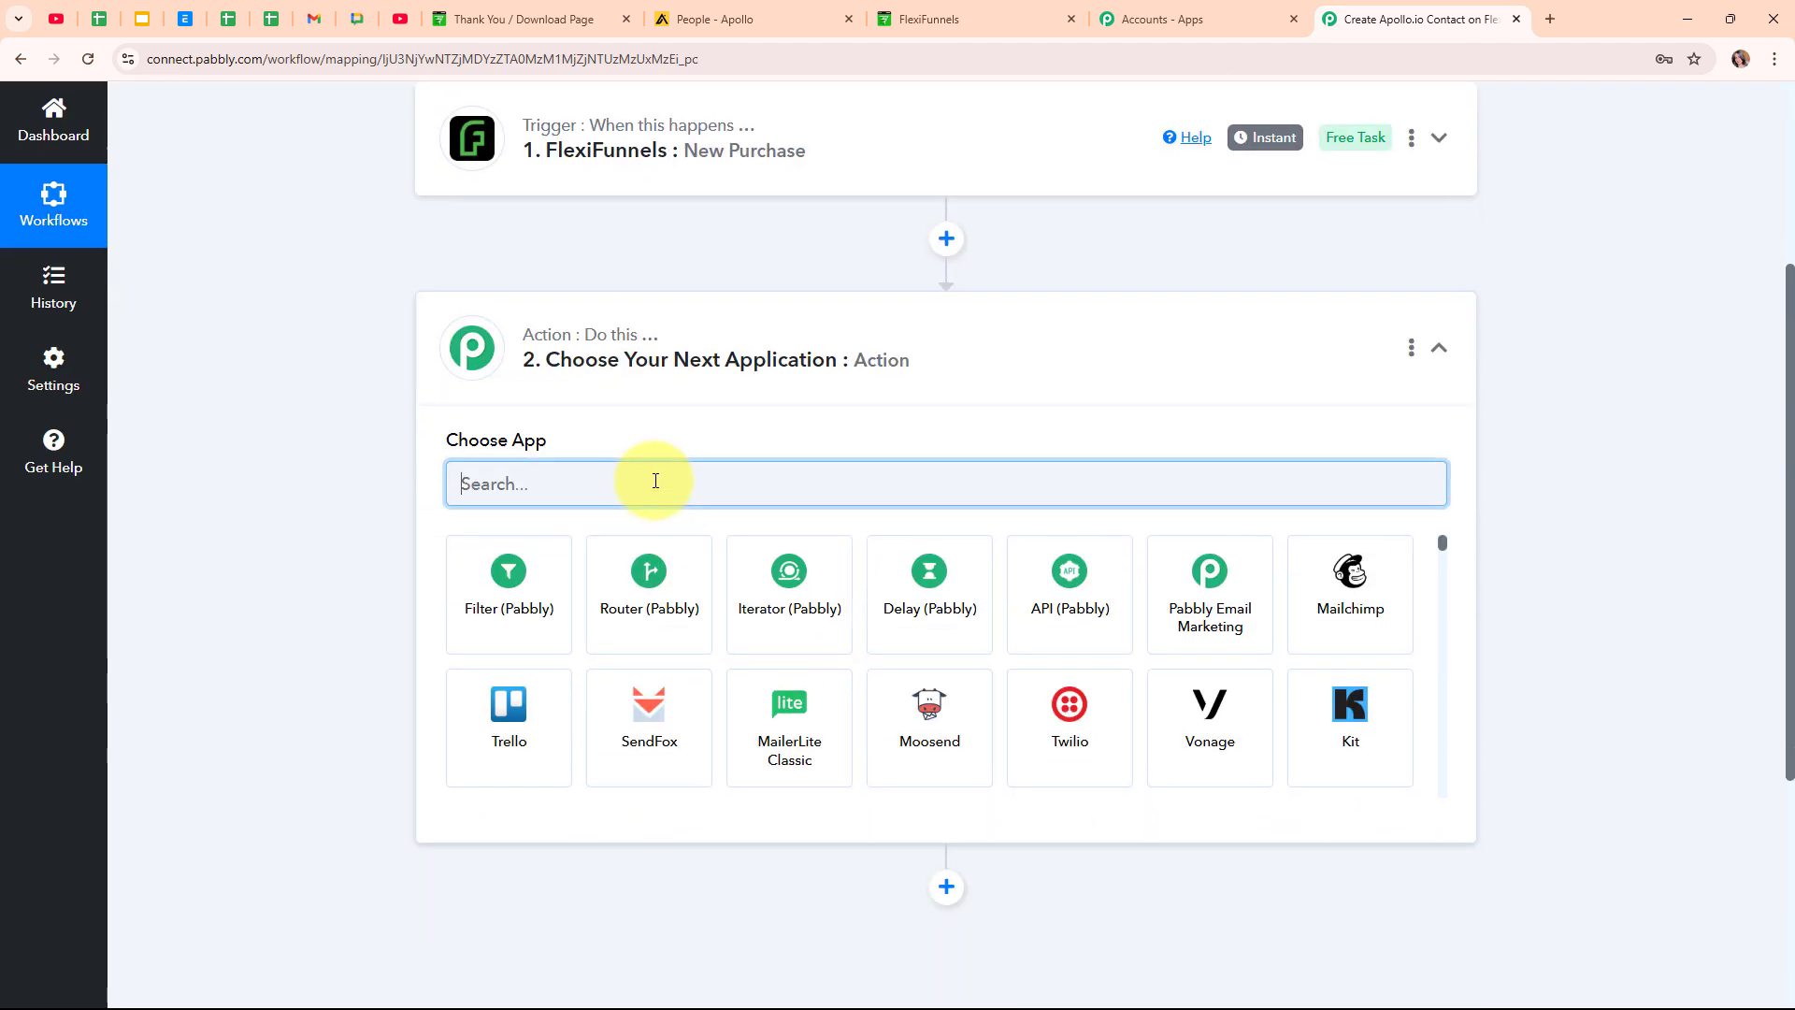
text(Apoll)
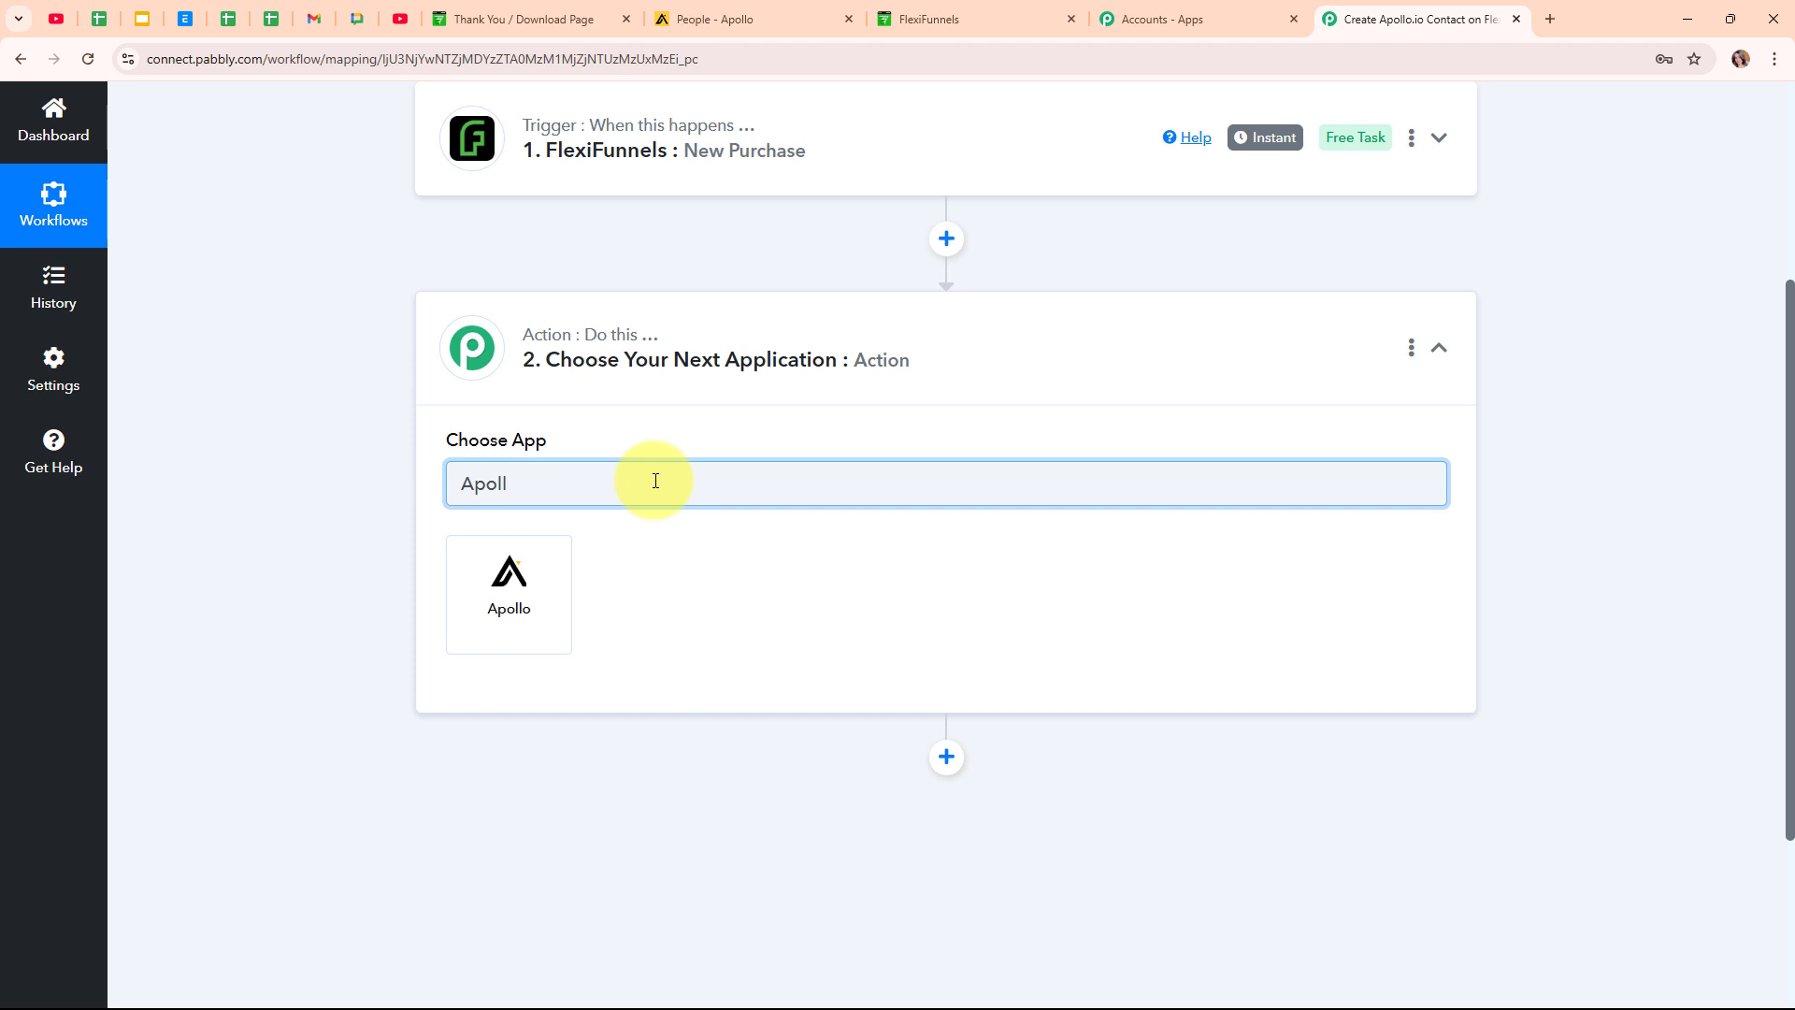
click(494, 613)
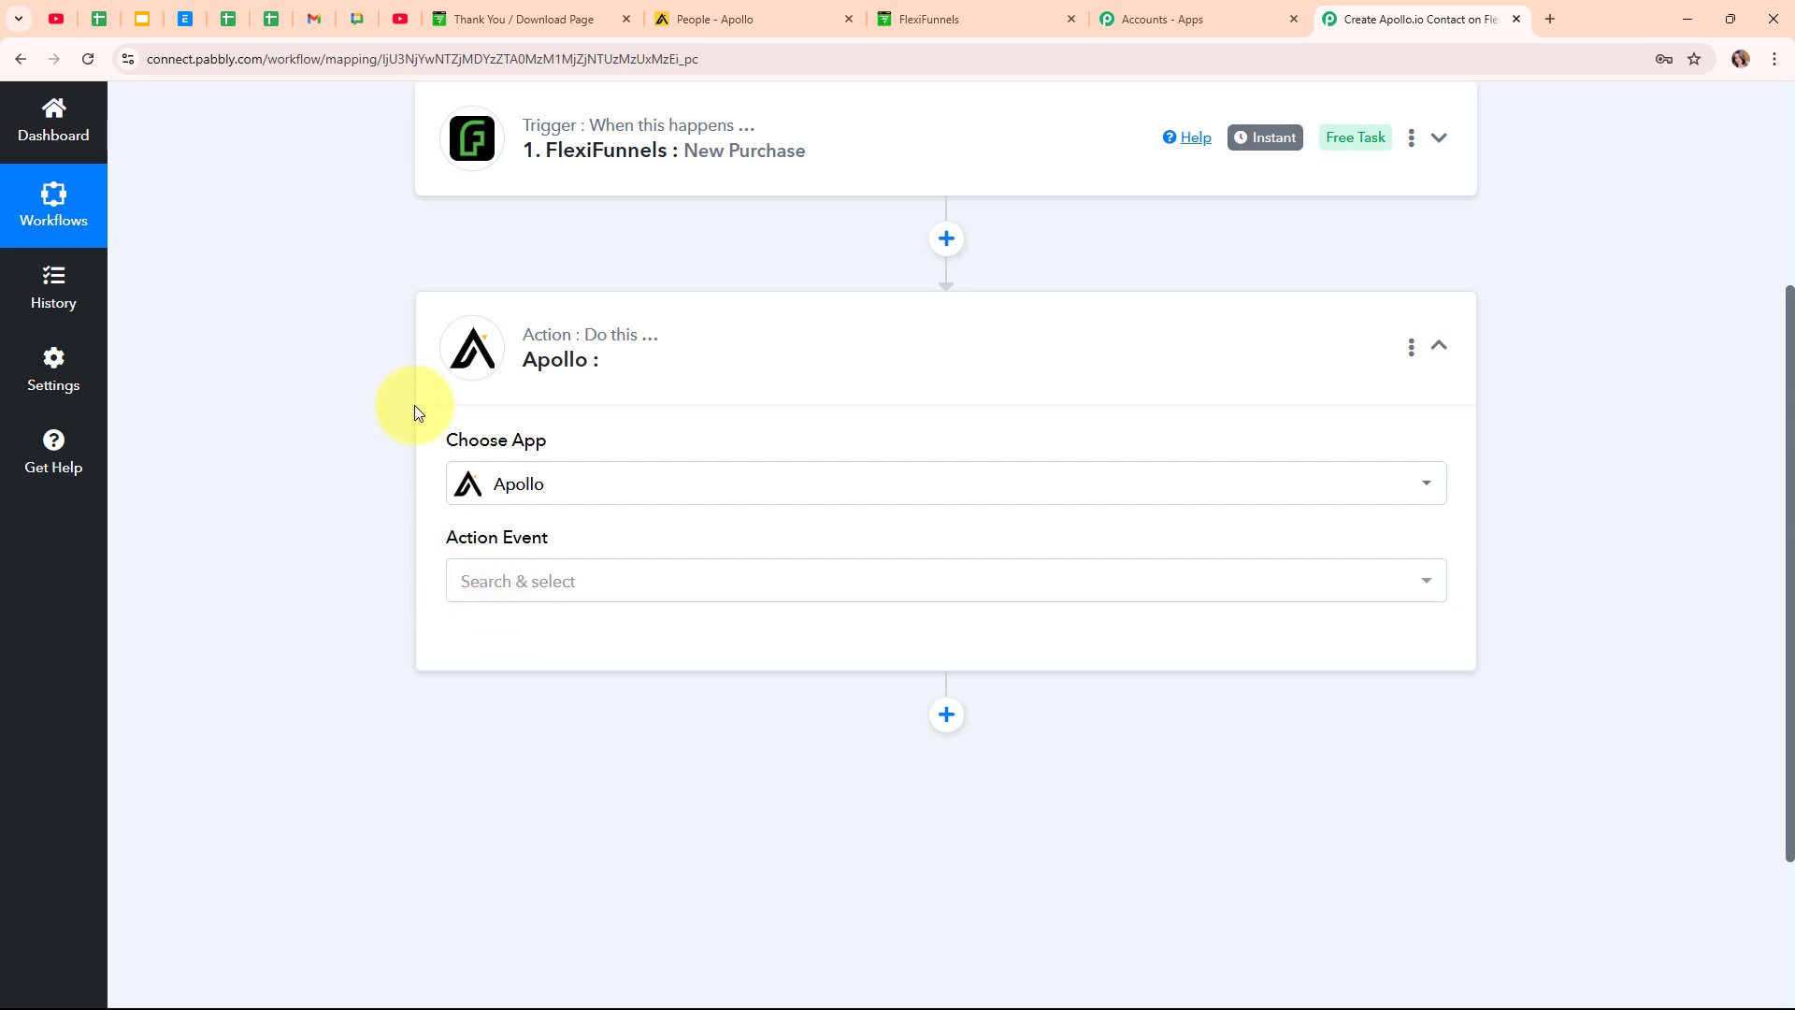
click(622, 597)
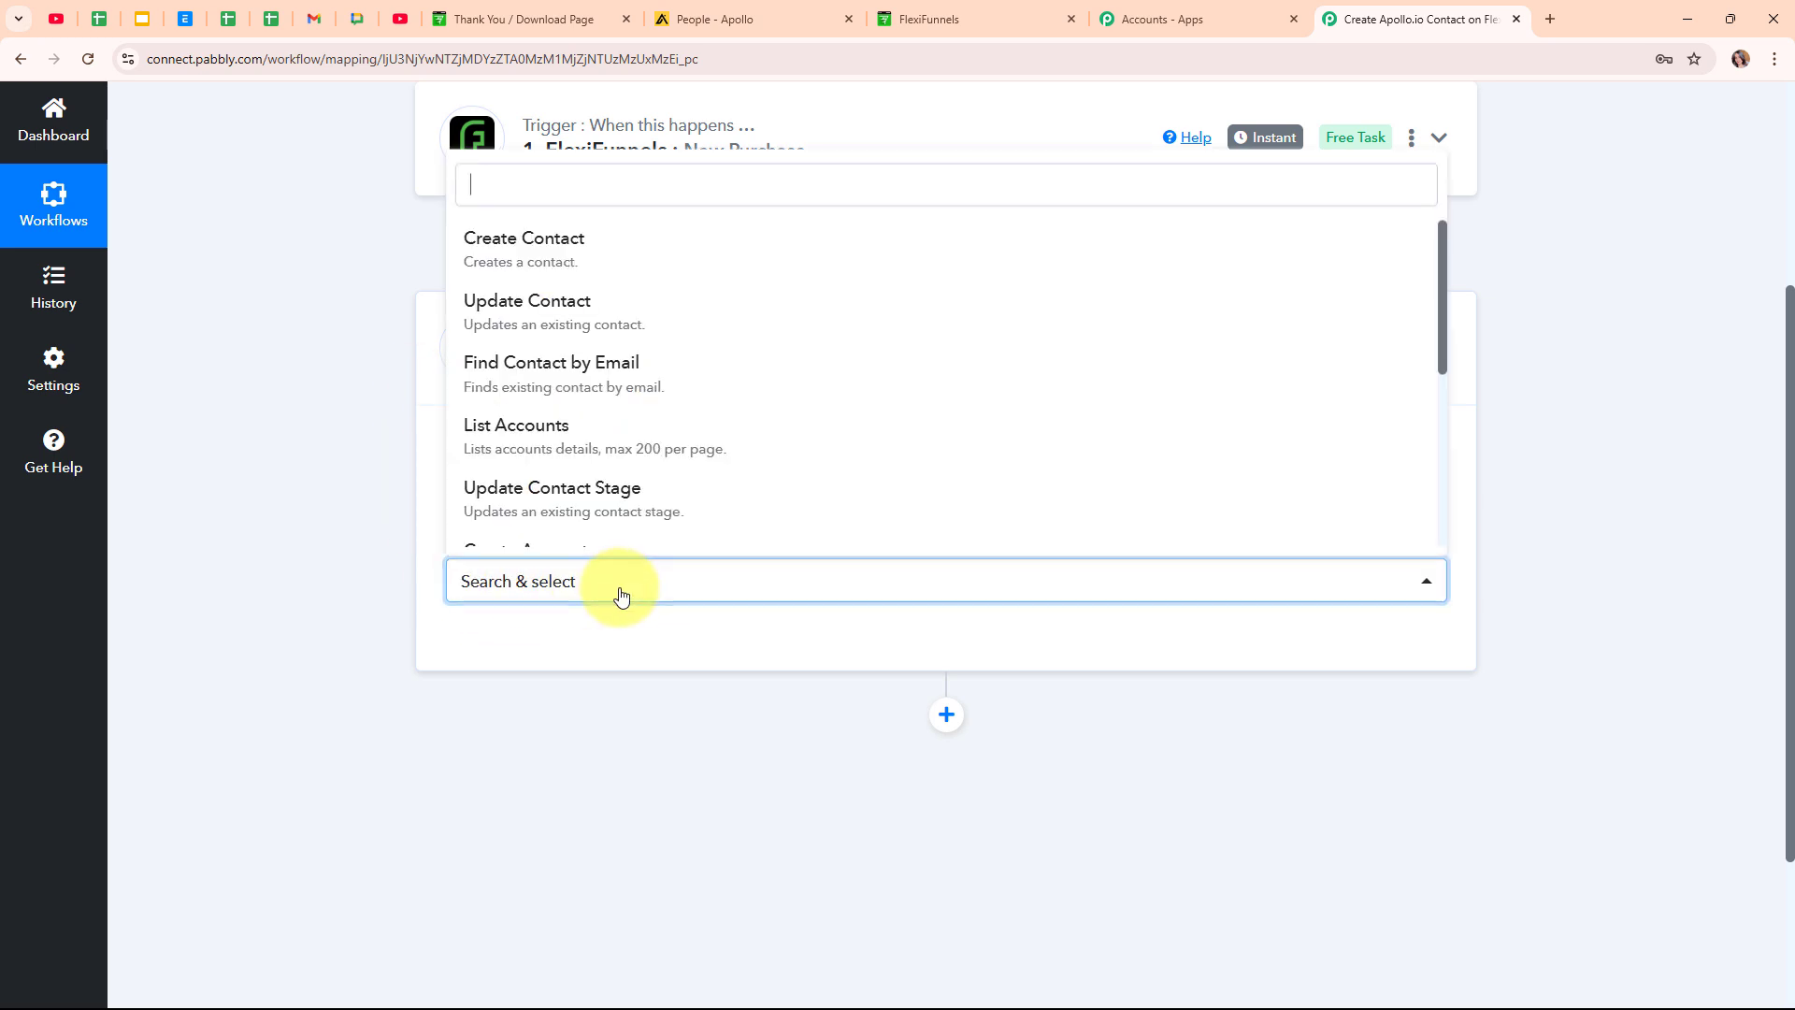
click(586, 250)
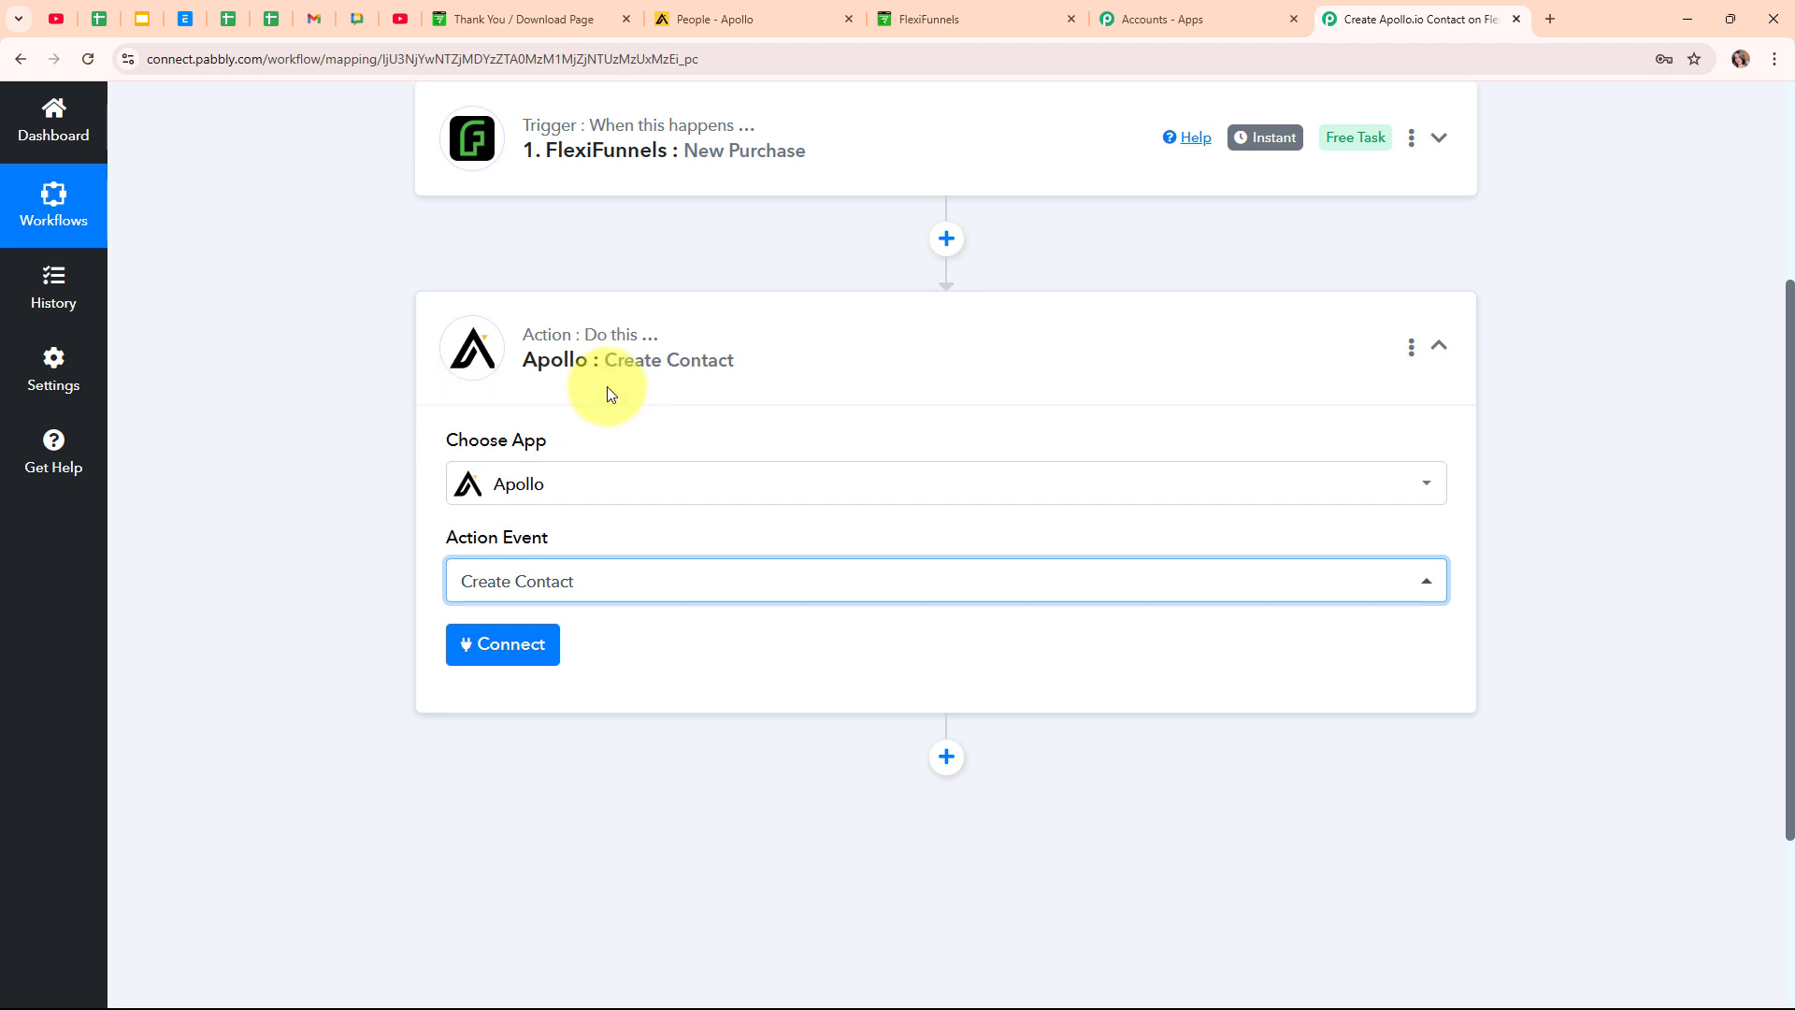
click(505, 665)
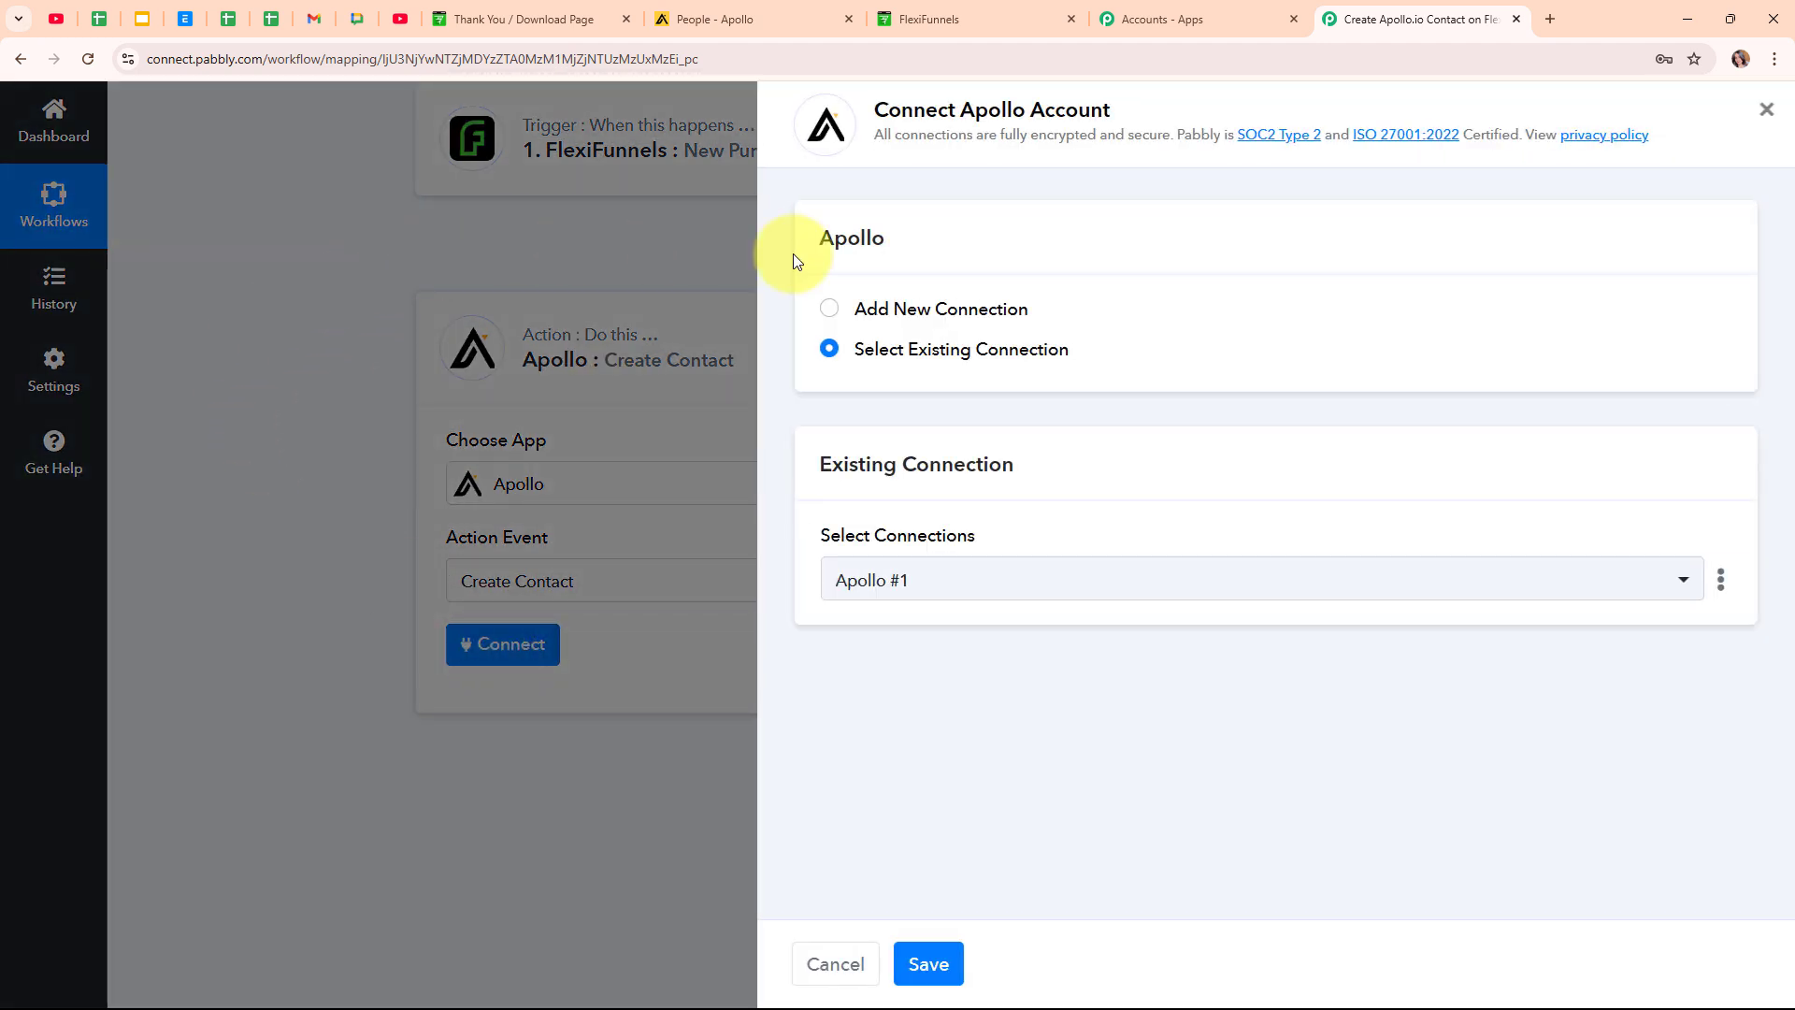
Choose Add New Connection to start an Apollo connection named Apollo #2.
click(828, 309)
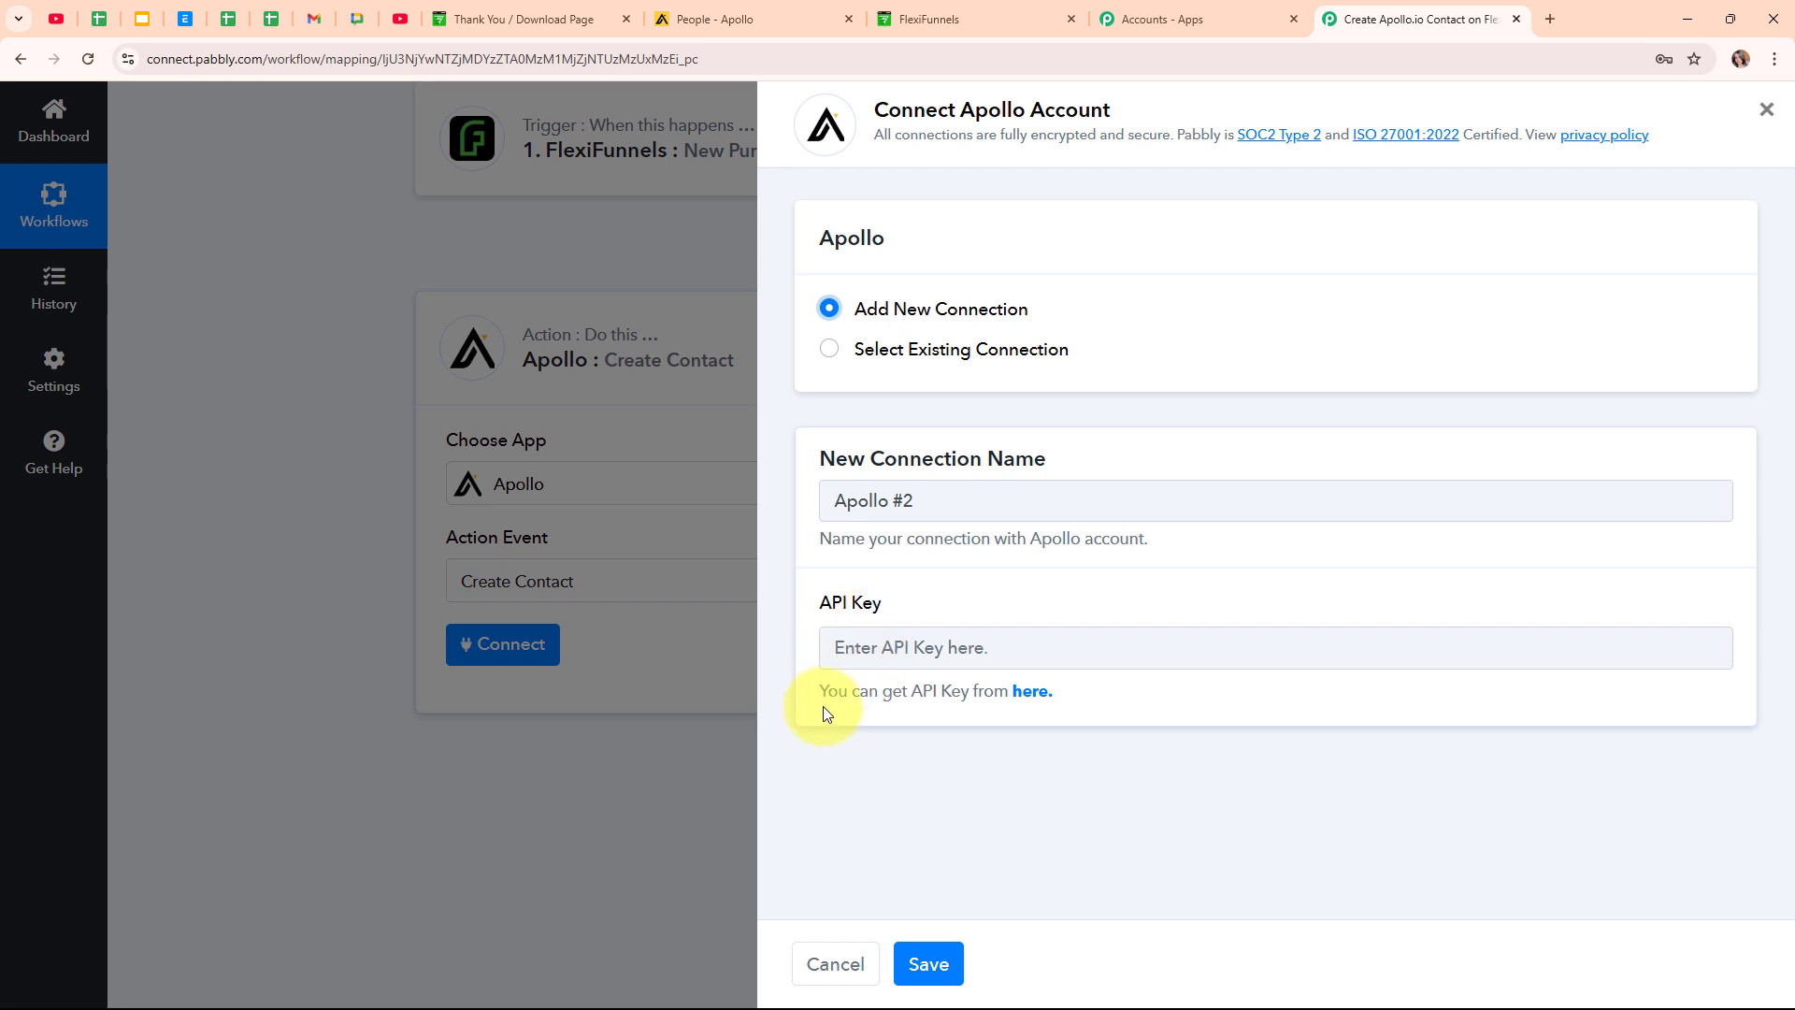
Create an Apollo master API key named 'New Purchase', copy it, and return to Pabbly.
click(1032, 692)
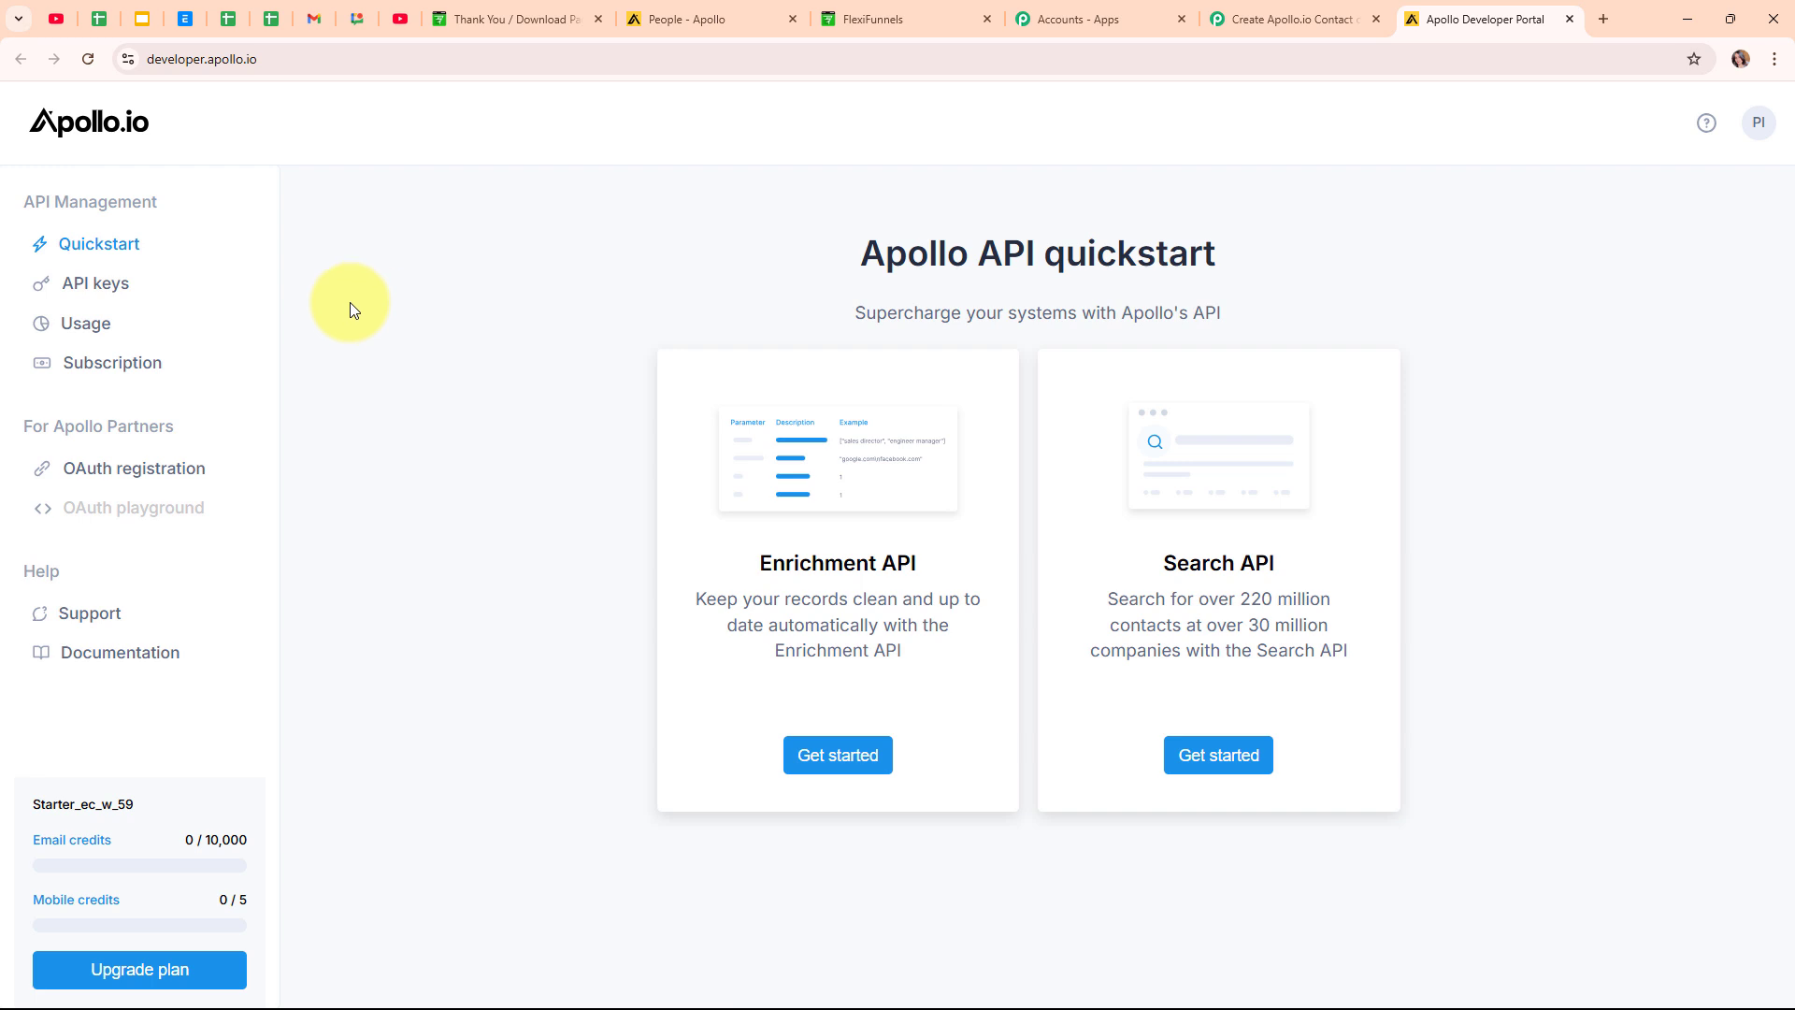
click(103, 293)
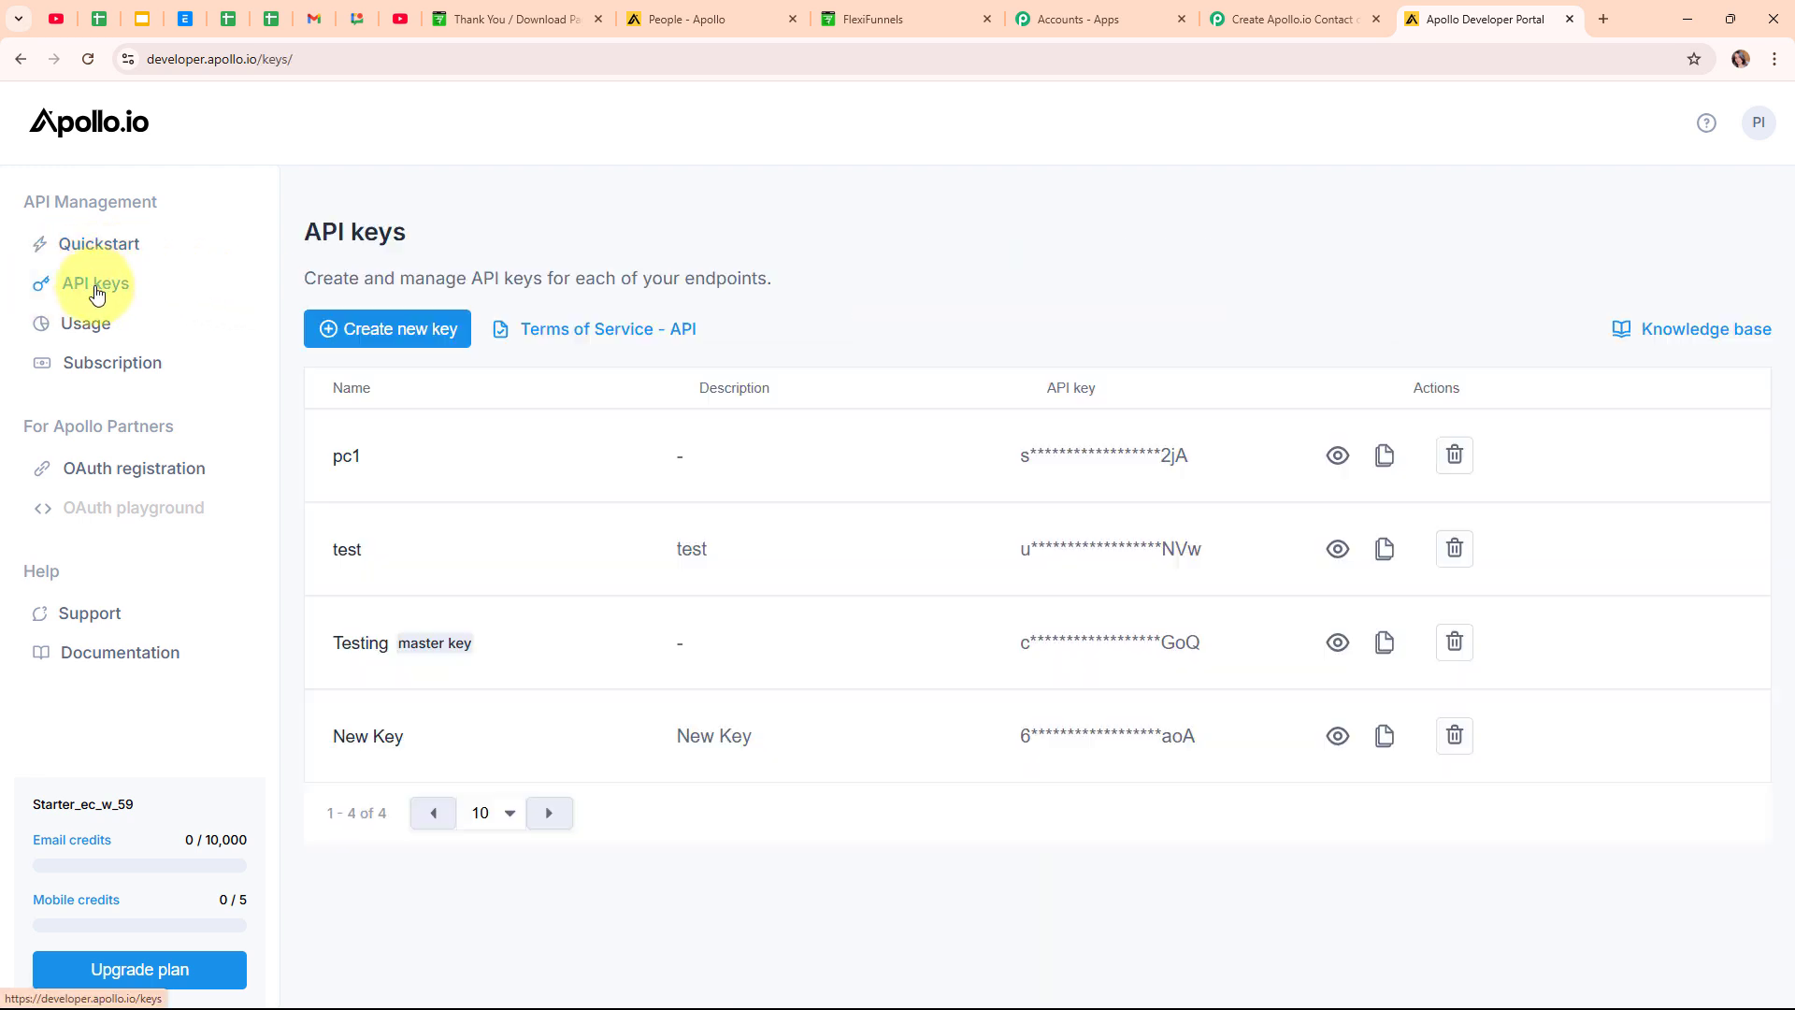
click(362, 338)
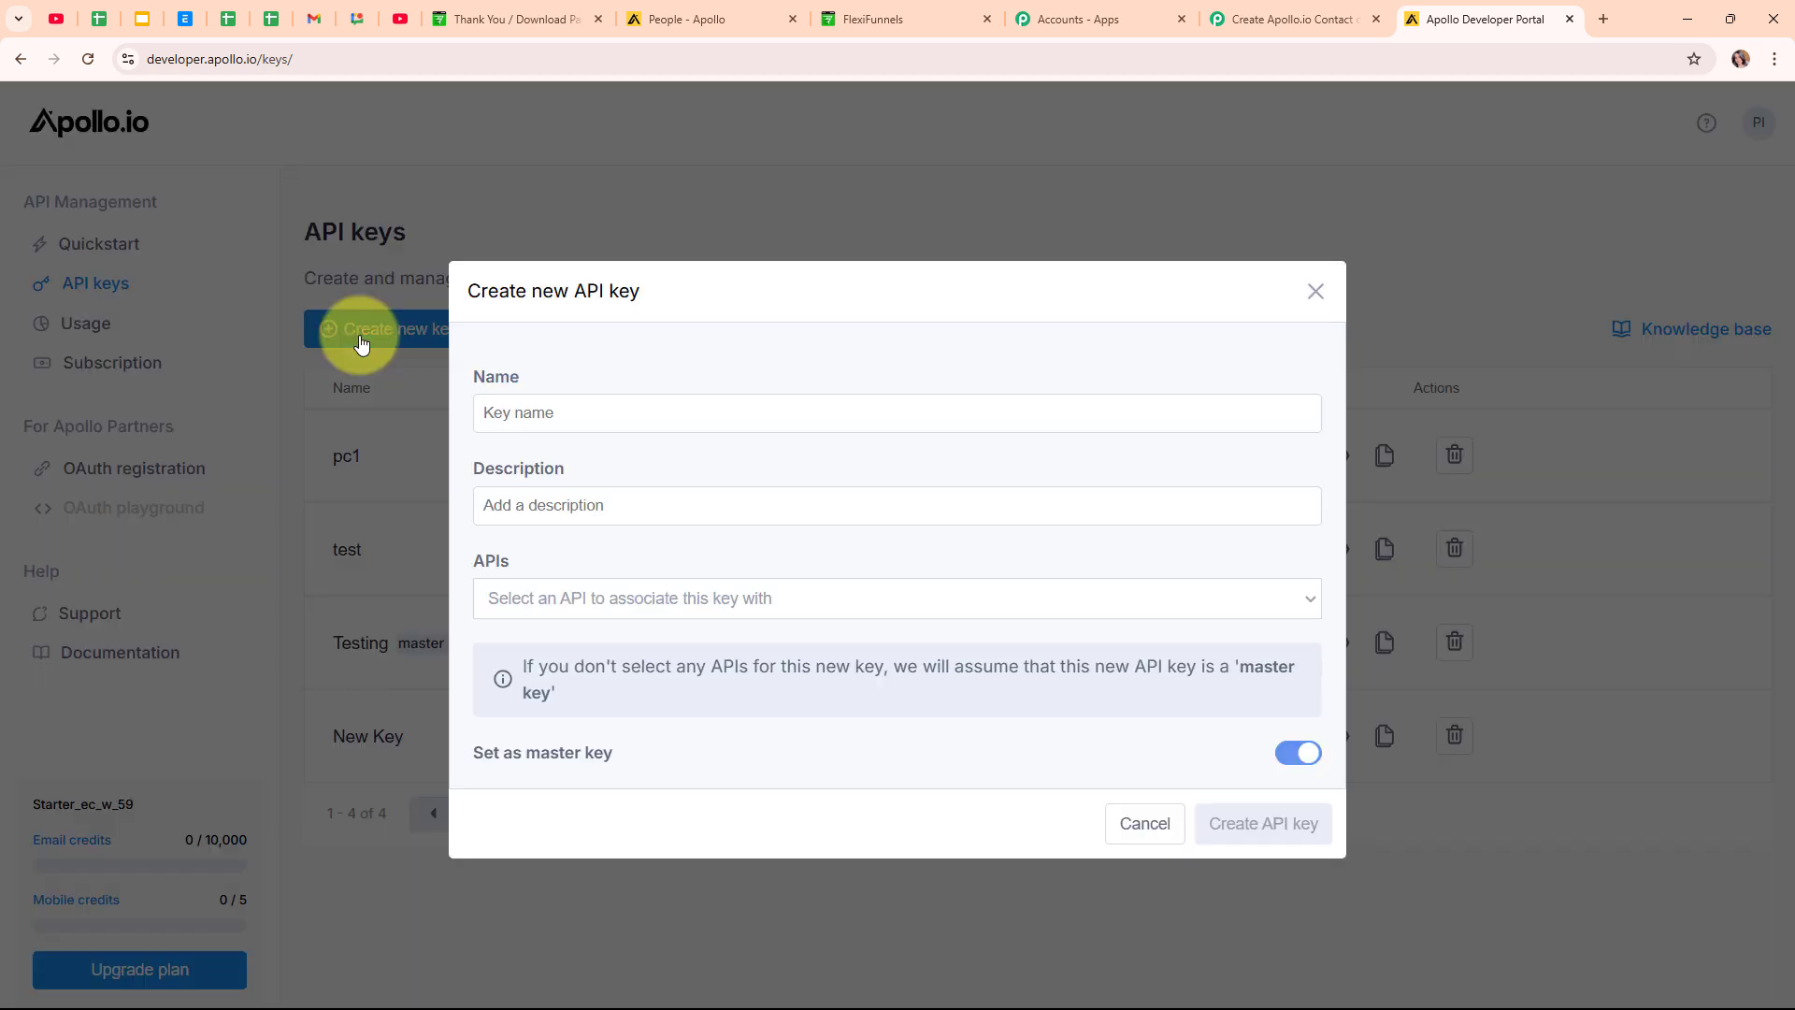
click(699, 419)
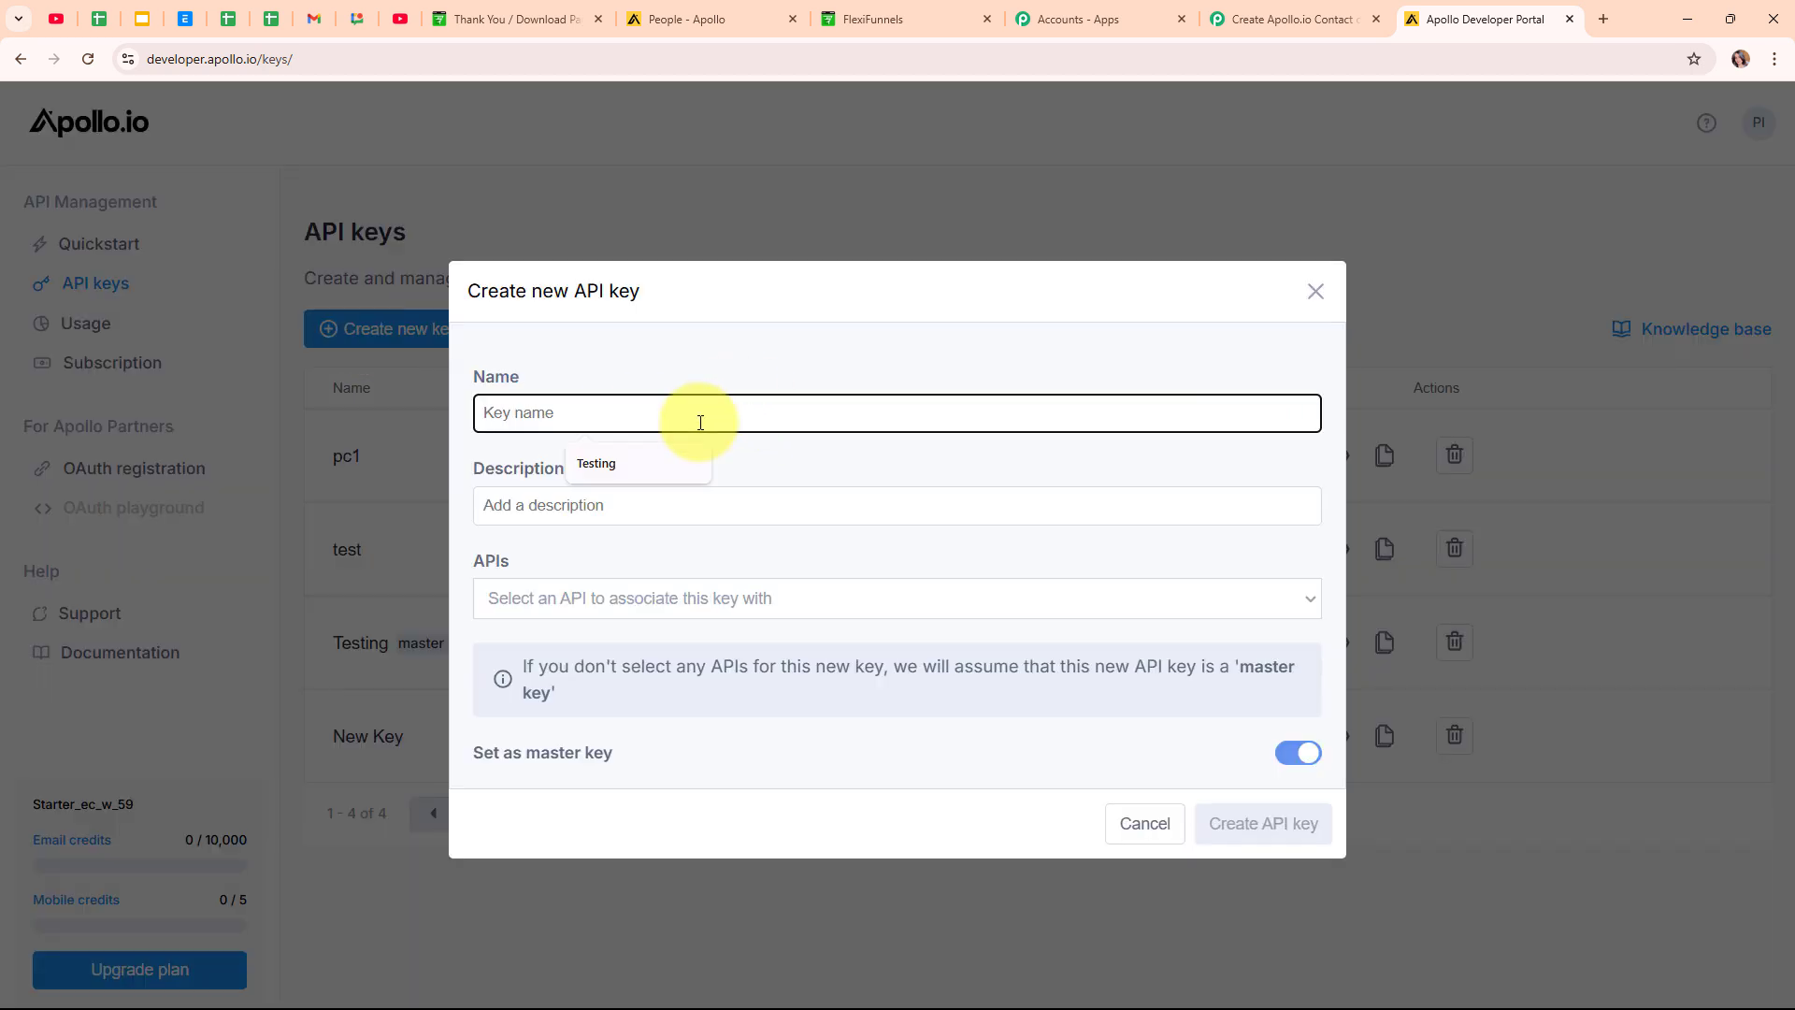
text(New Purchase)
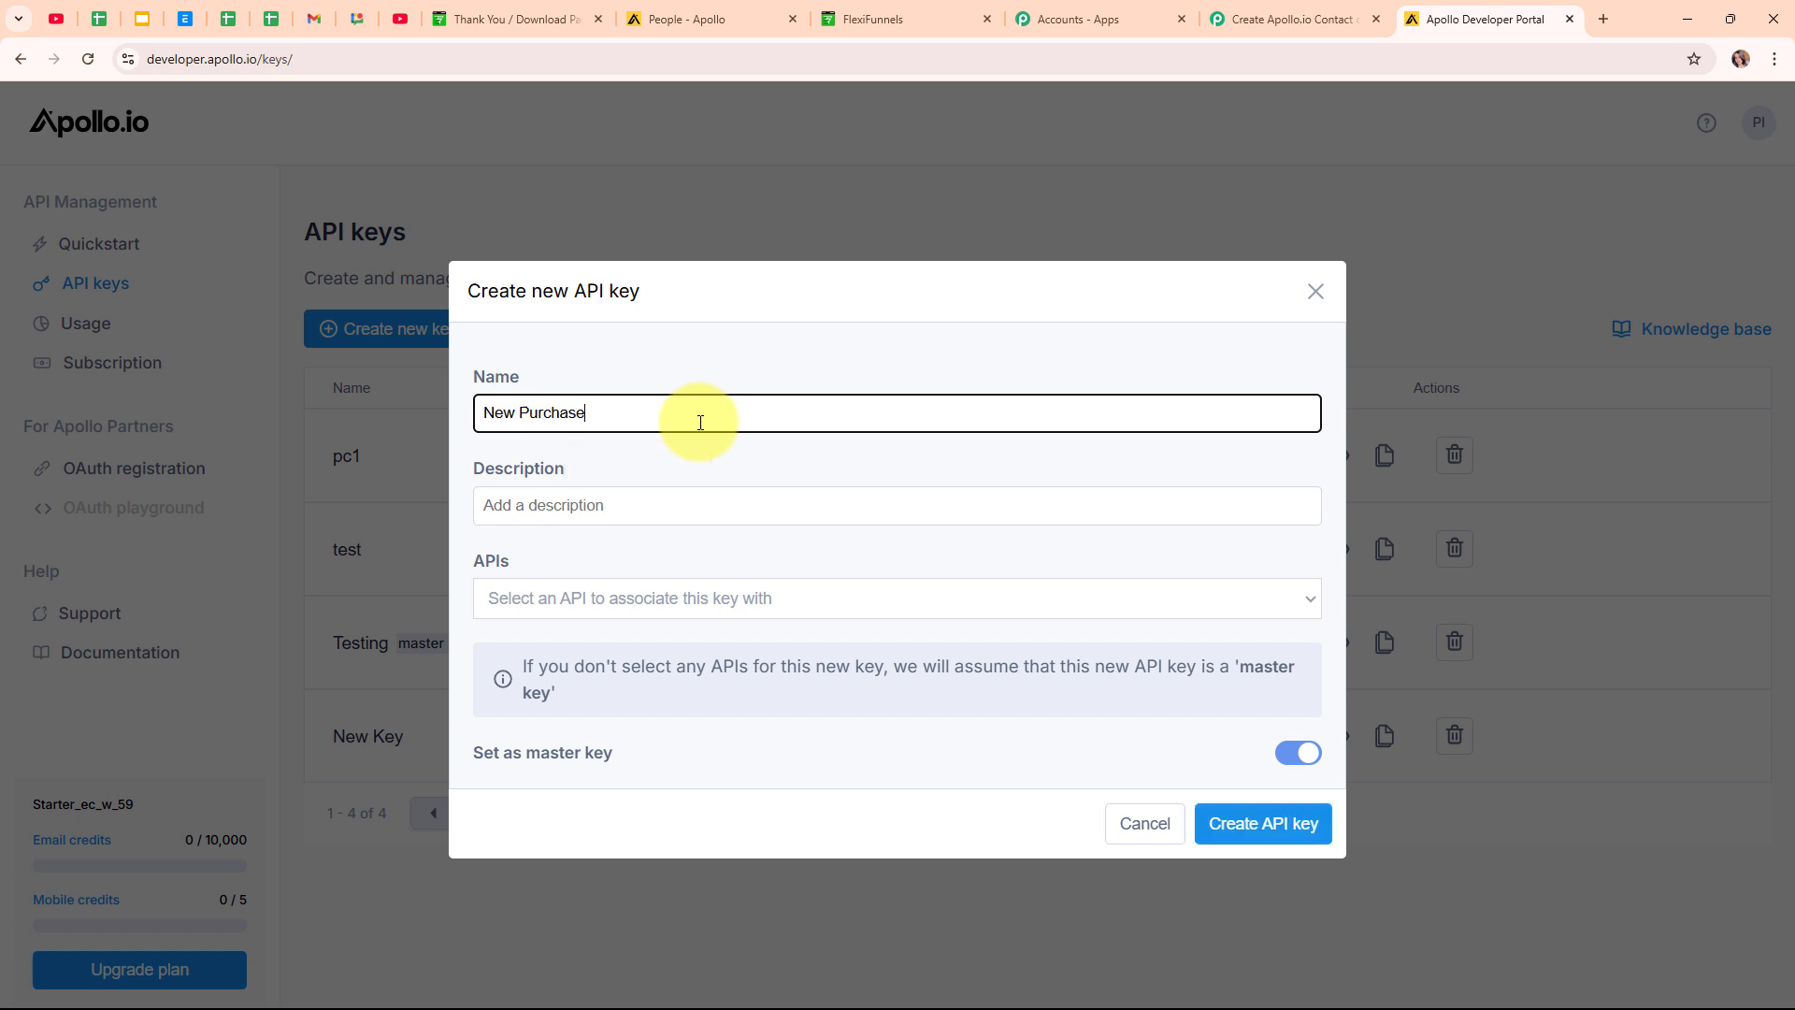
click(1260, 826)
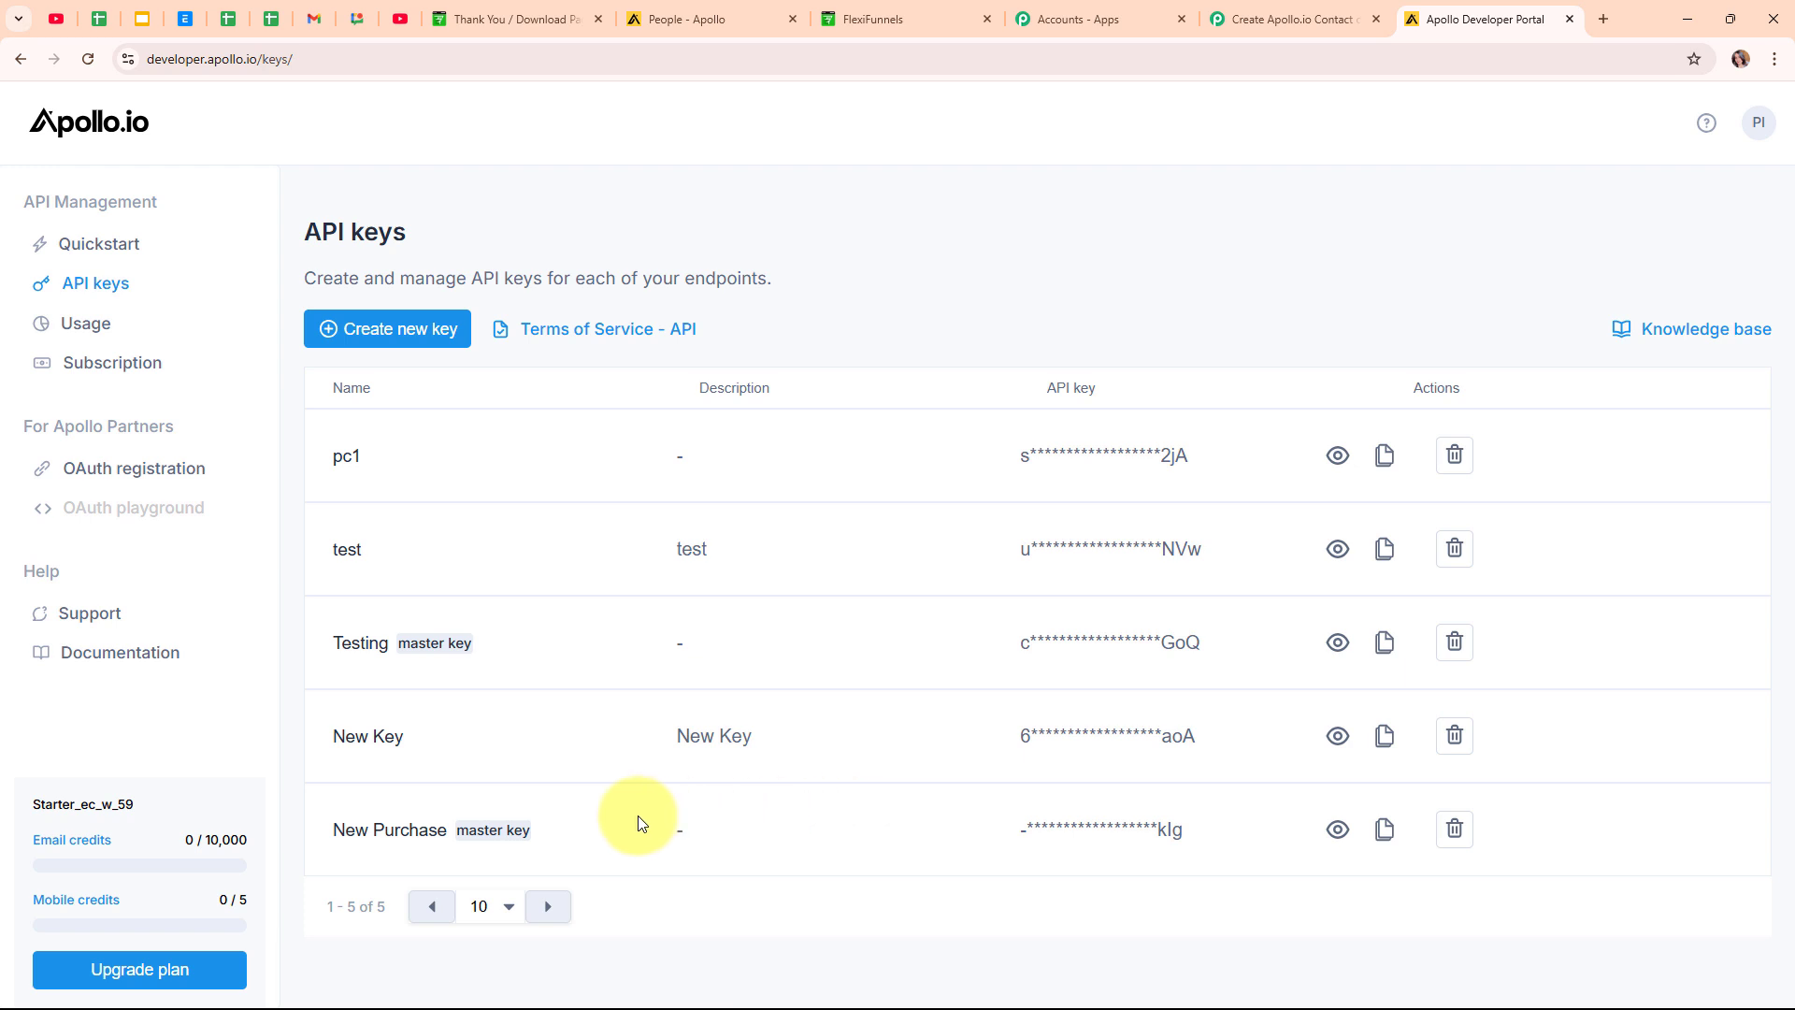
click(1385, 832)
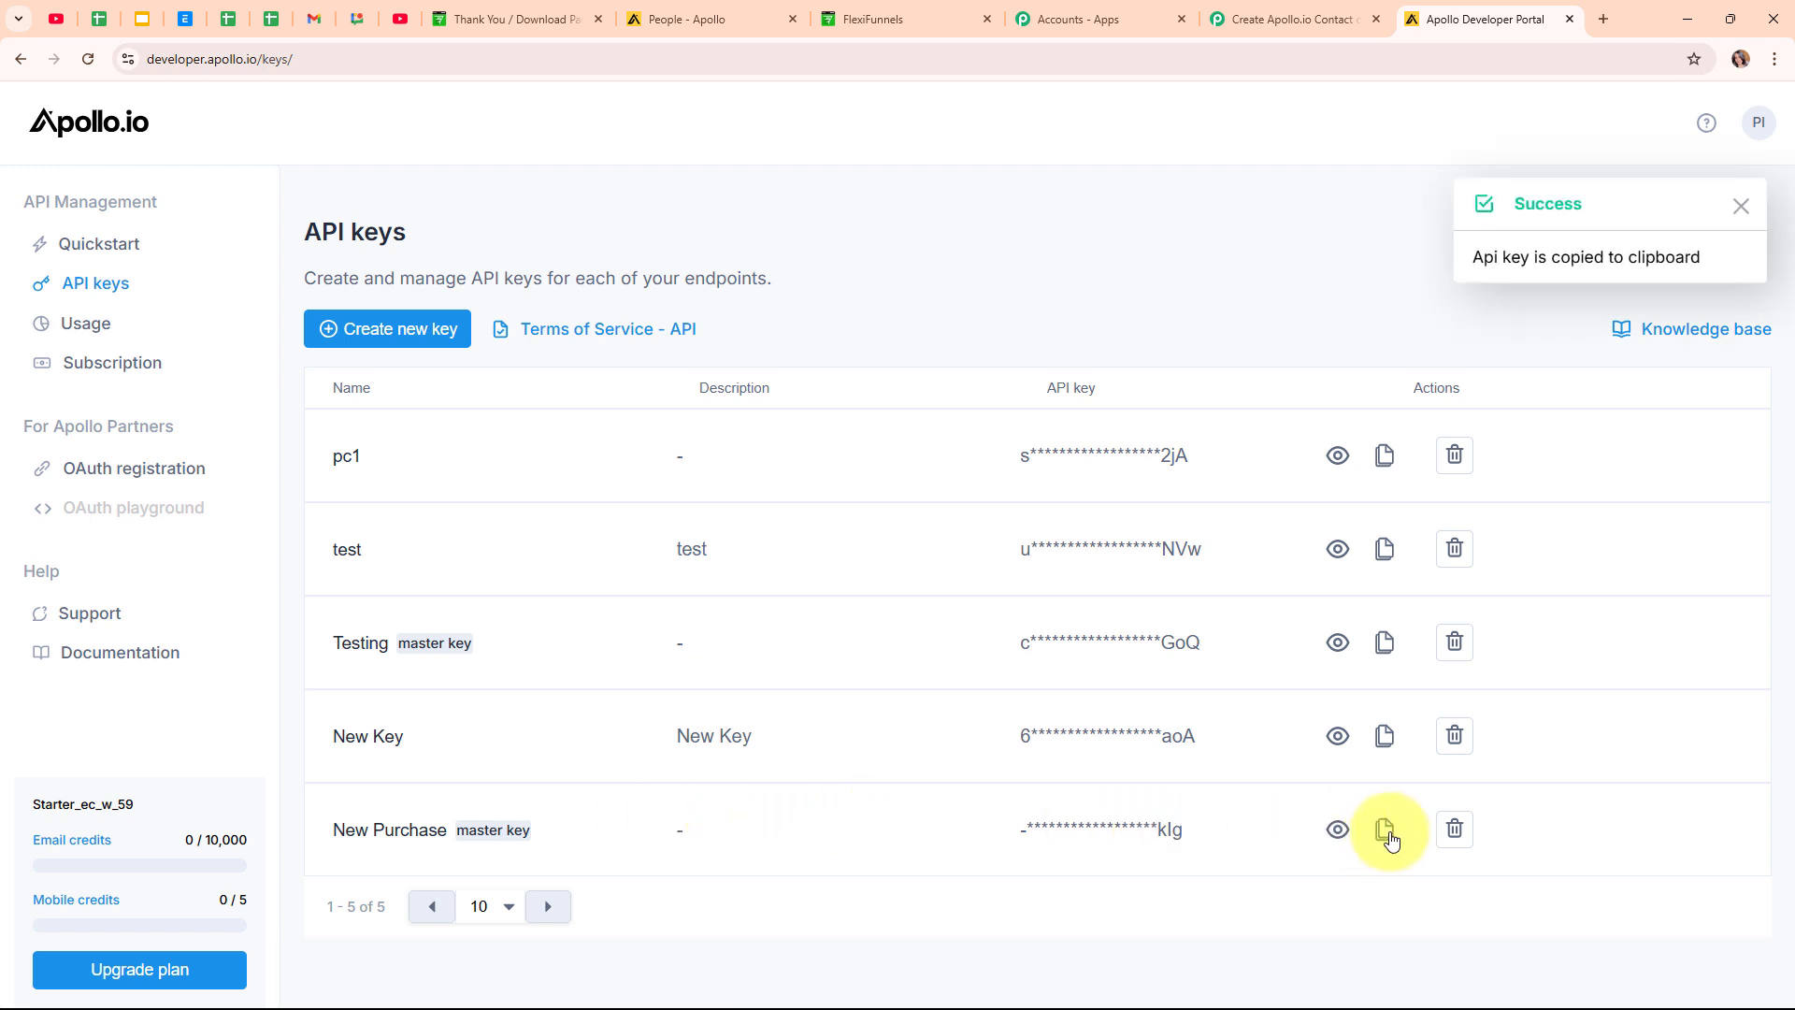
click(1320, 11)
click(1070, 661)
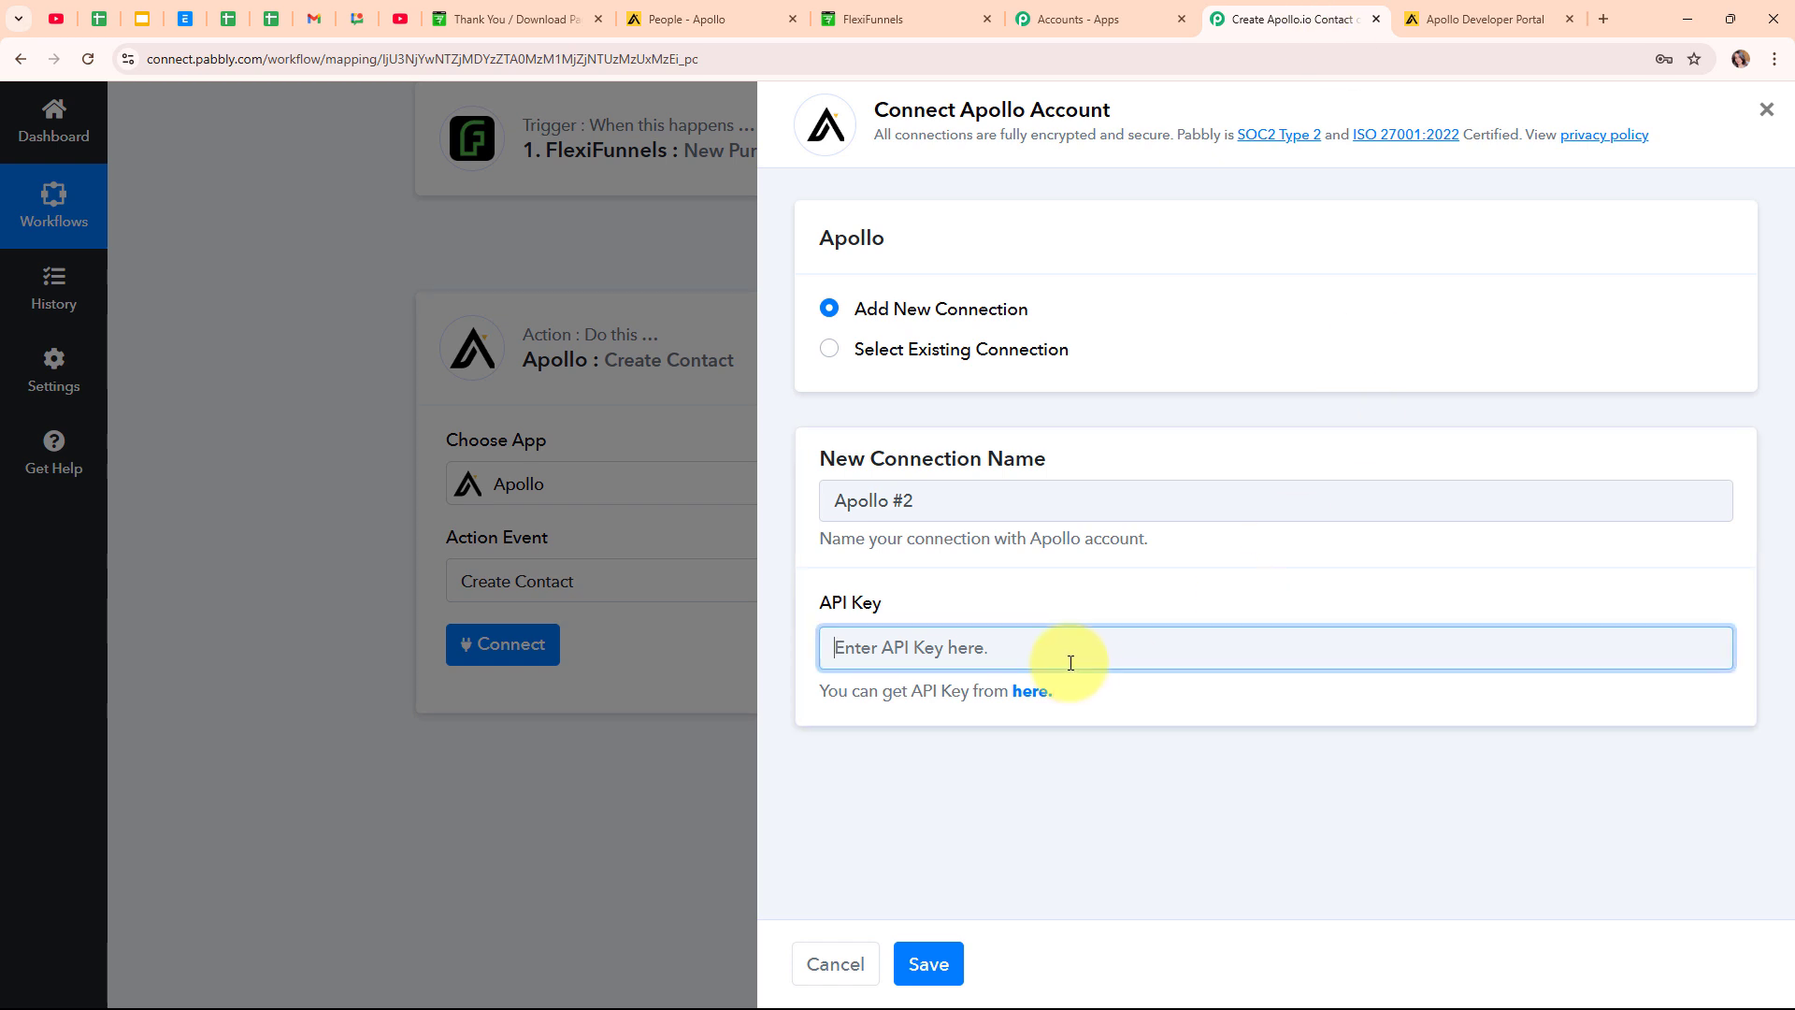
Paste the copied API key and save the new Apollo connection.
right_click(1022, 654)
click(1075, 441)
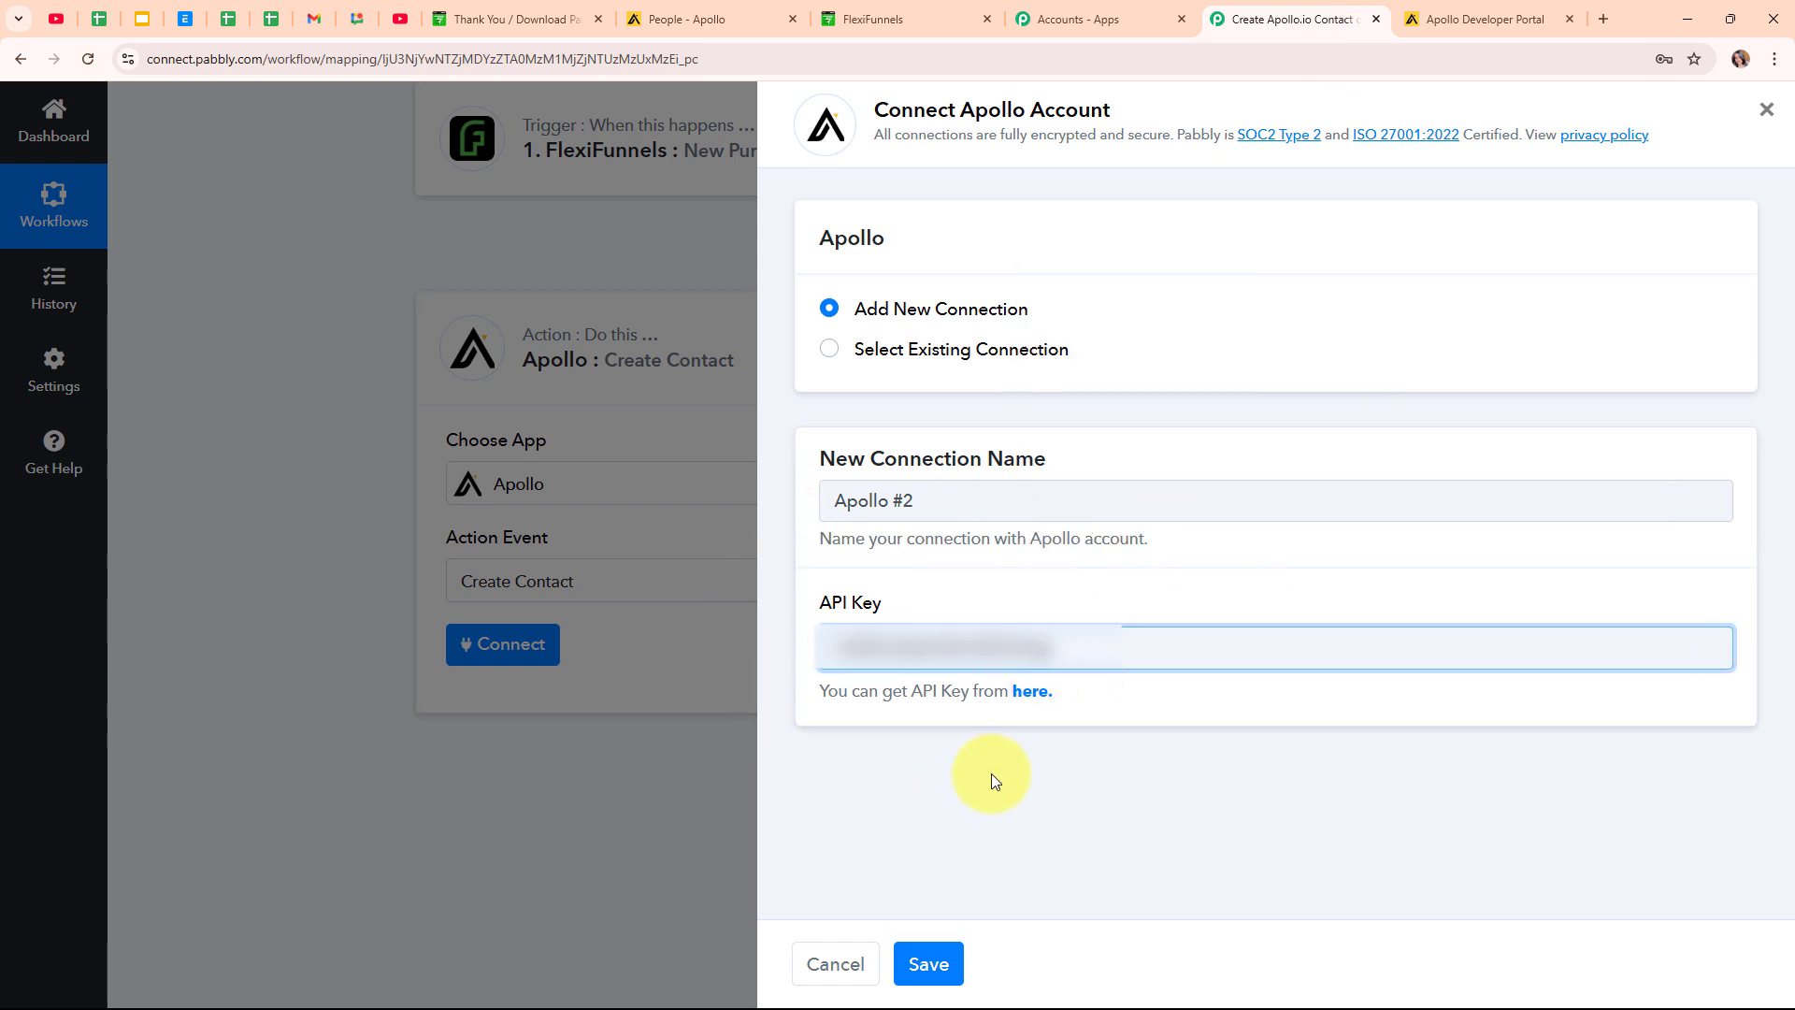
click(945, 980)
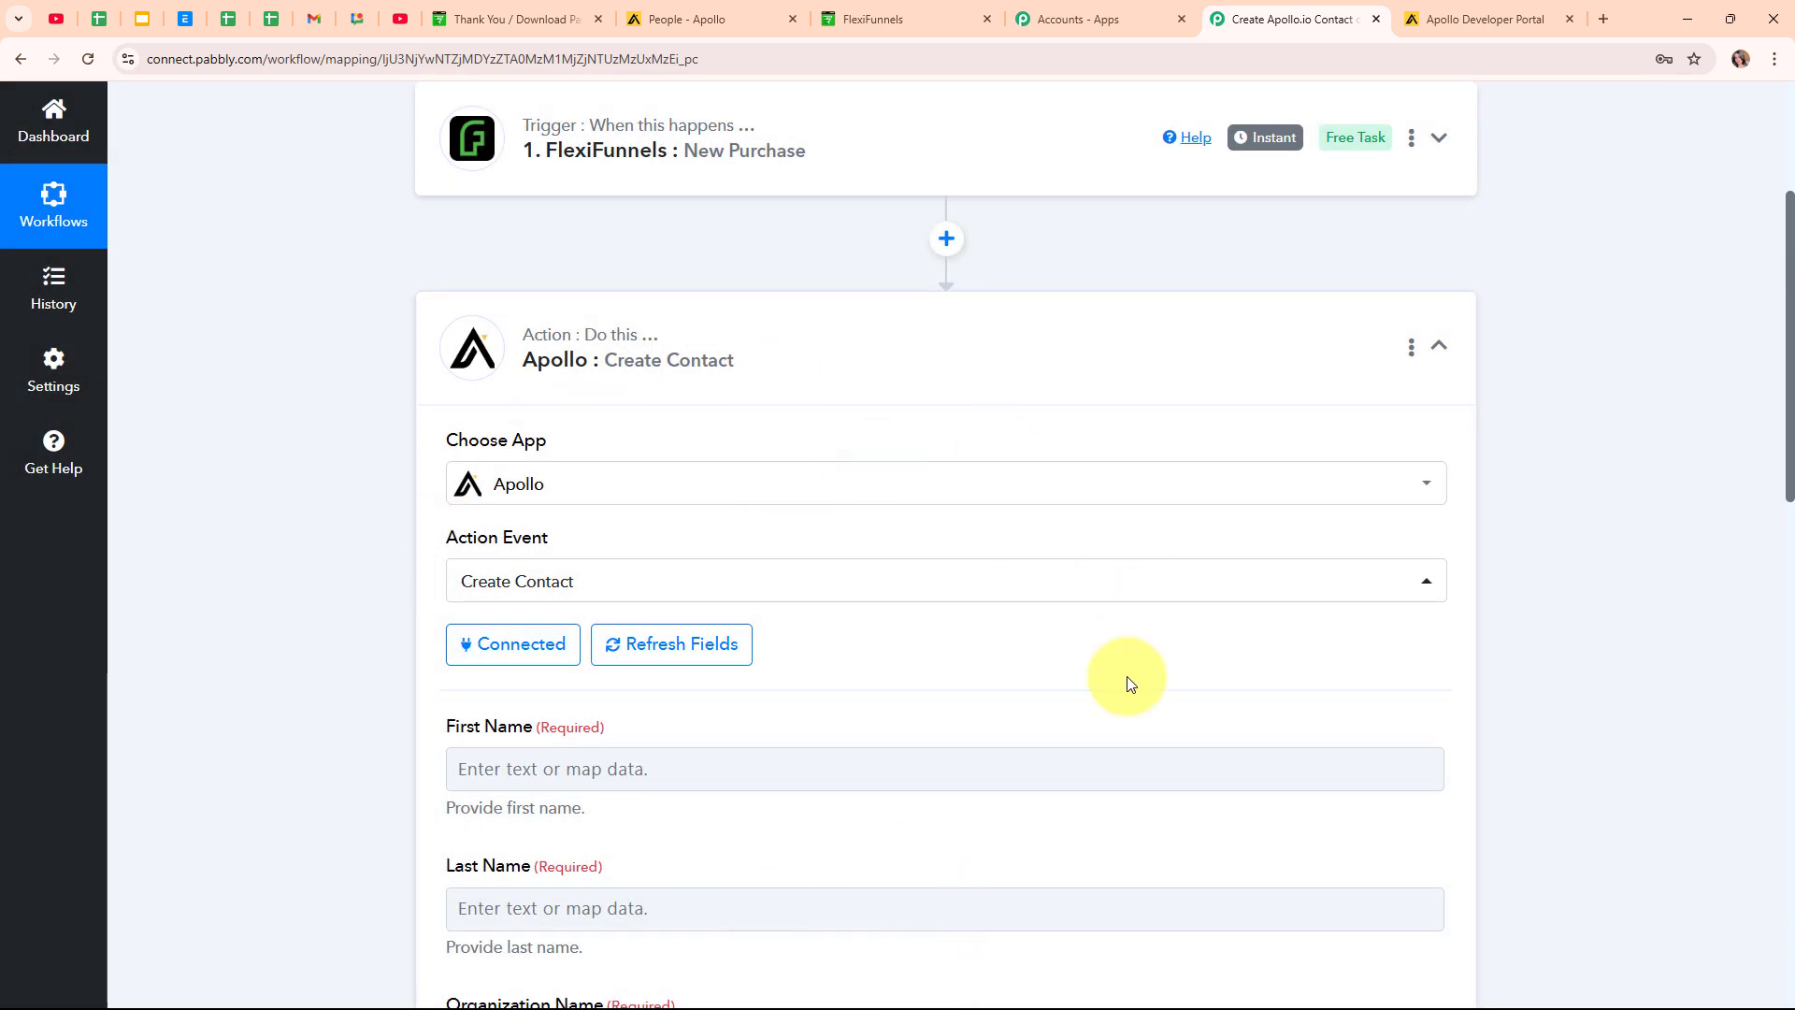
scroll(962, 661, down, 5)
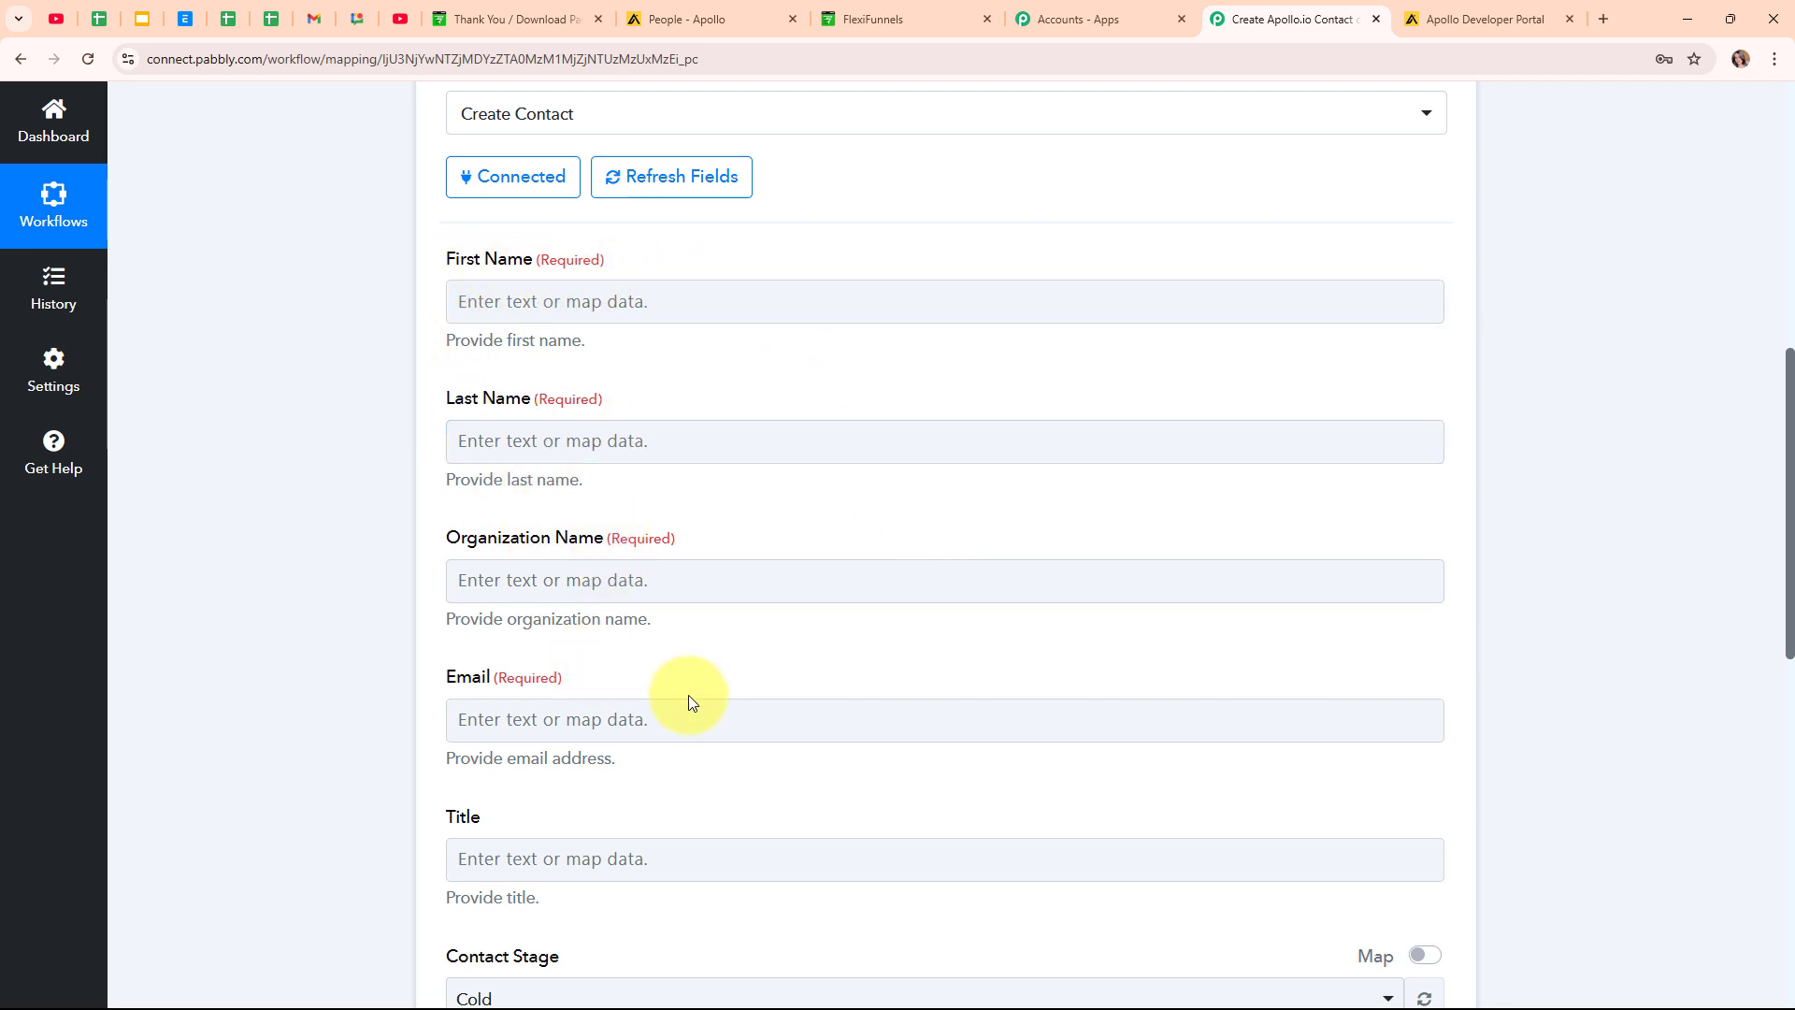
Map the purchase's First Name and Last Name into Apollo's First Name and Last Name fields.
click(532, 302)
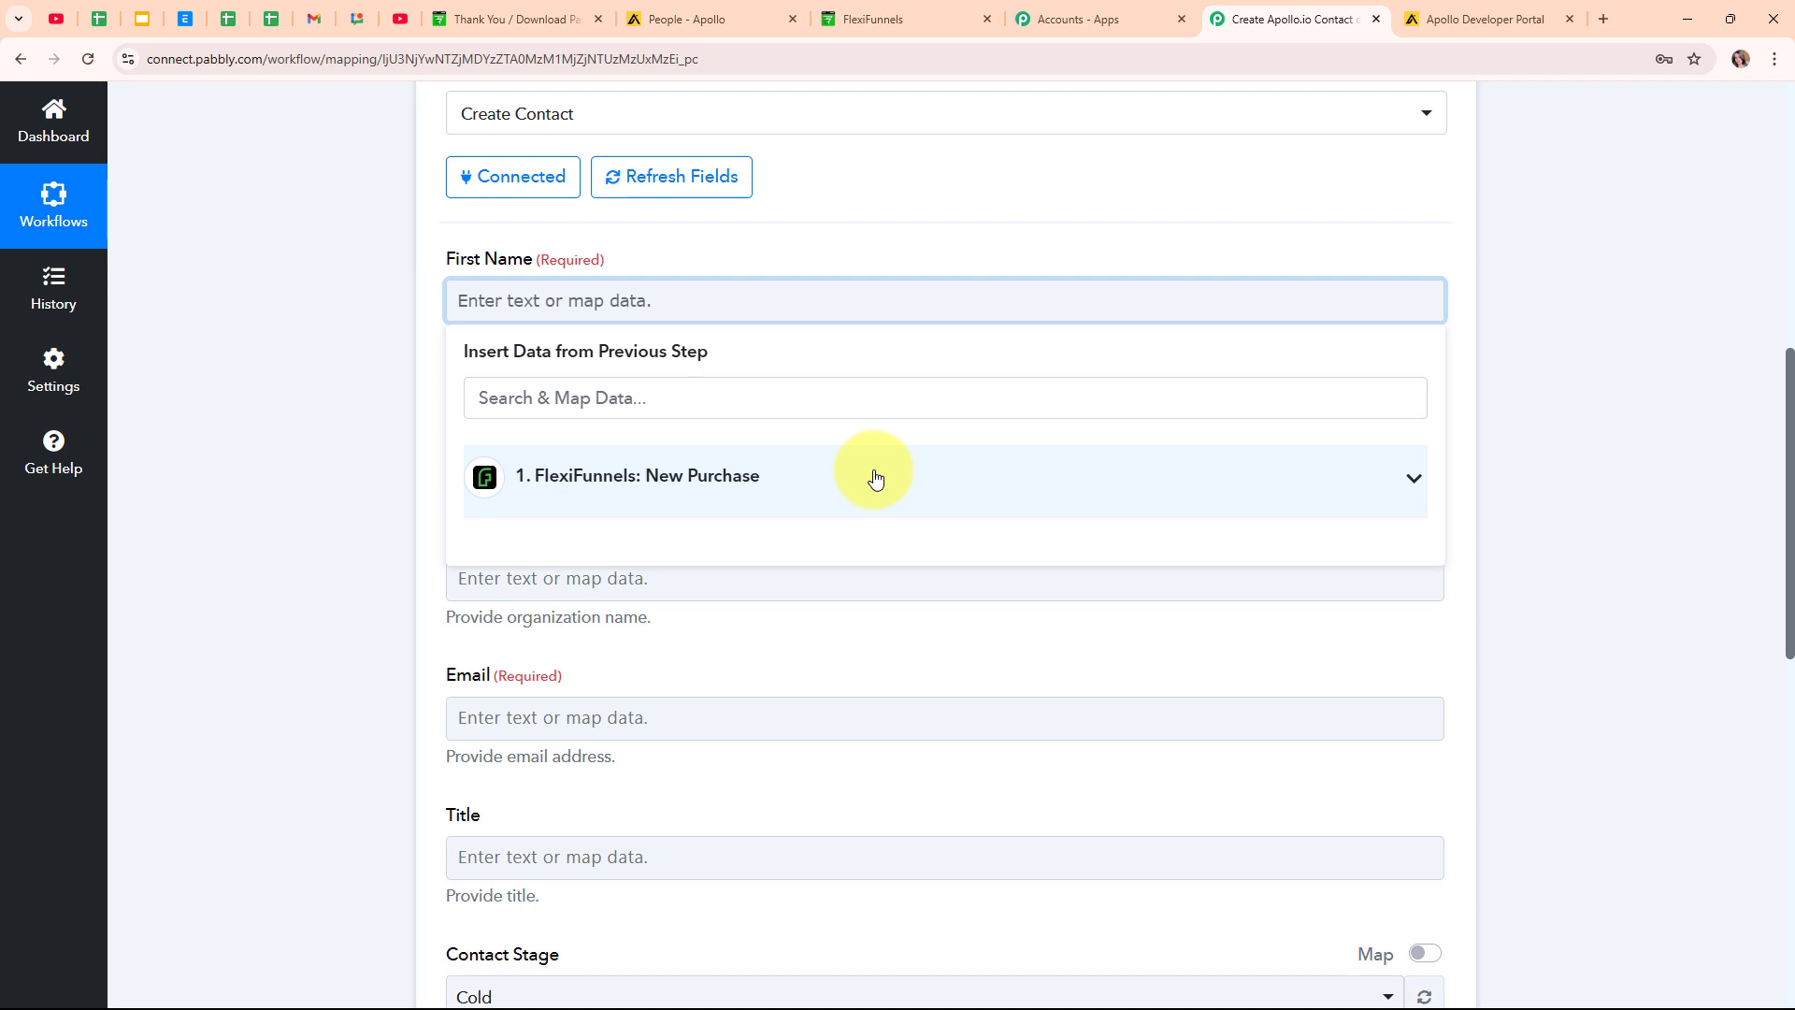
click(799, 418)
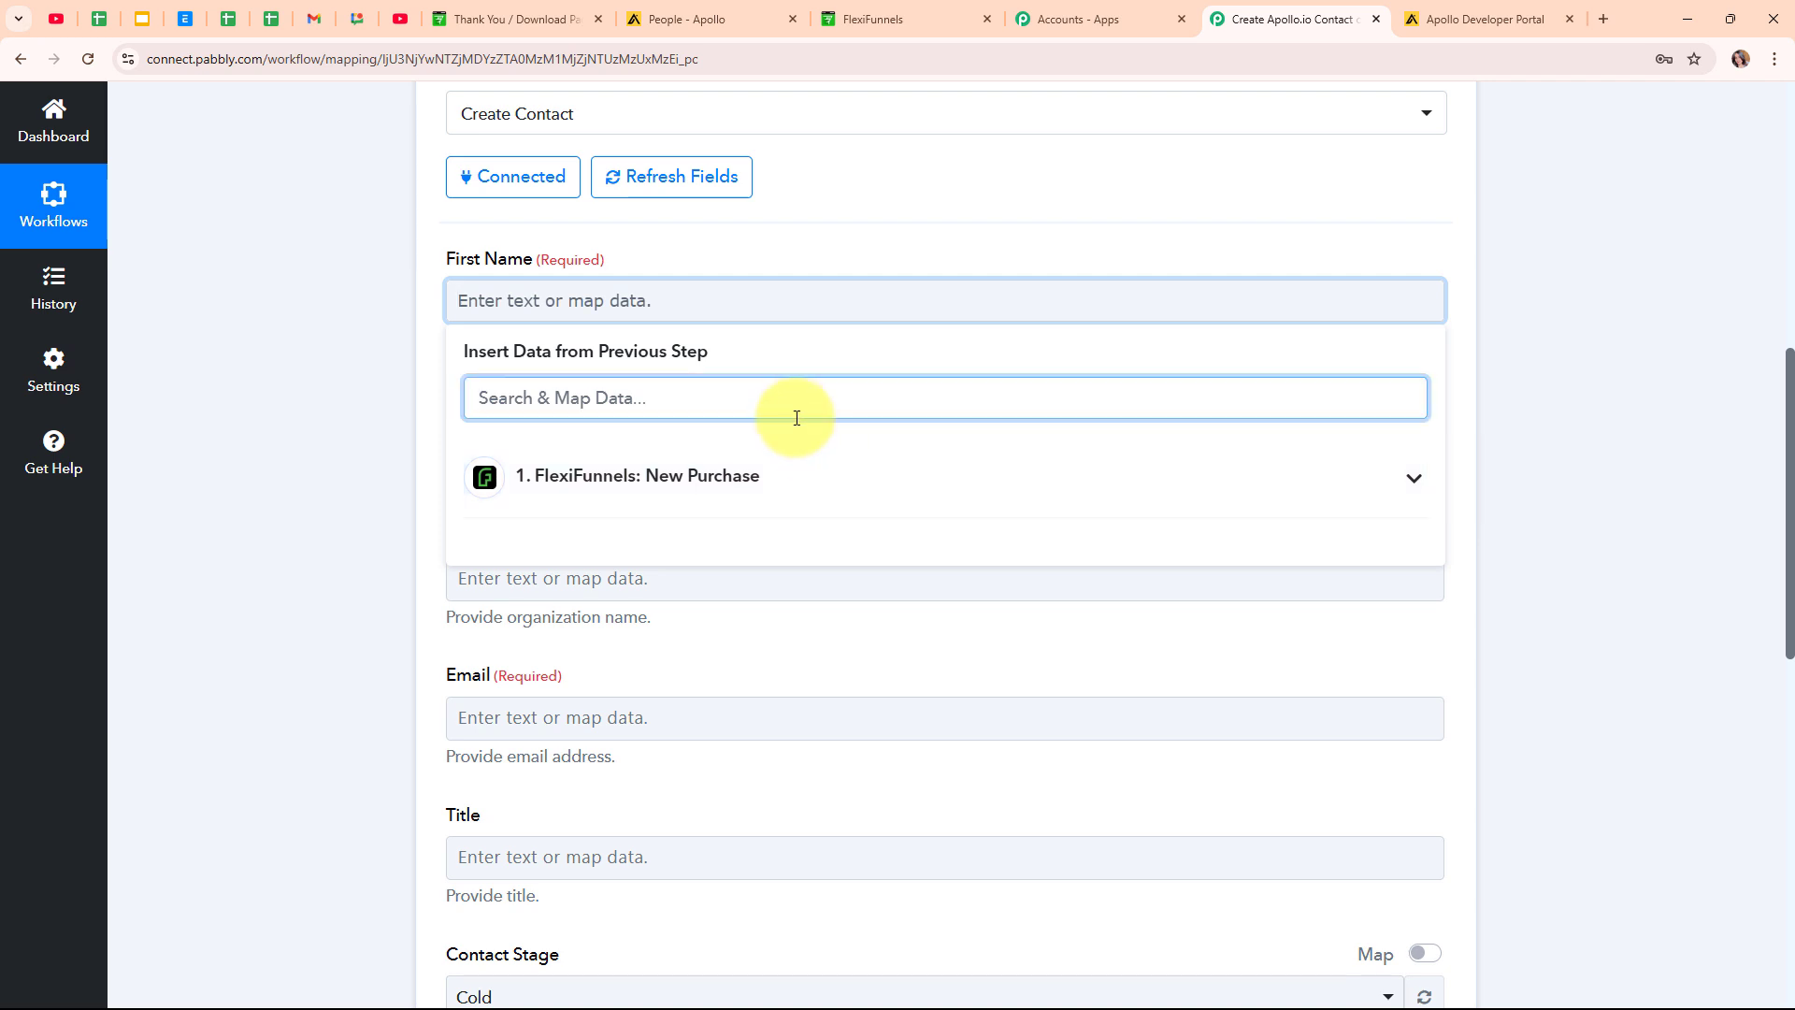
text(fir)
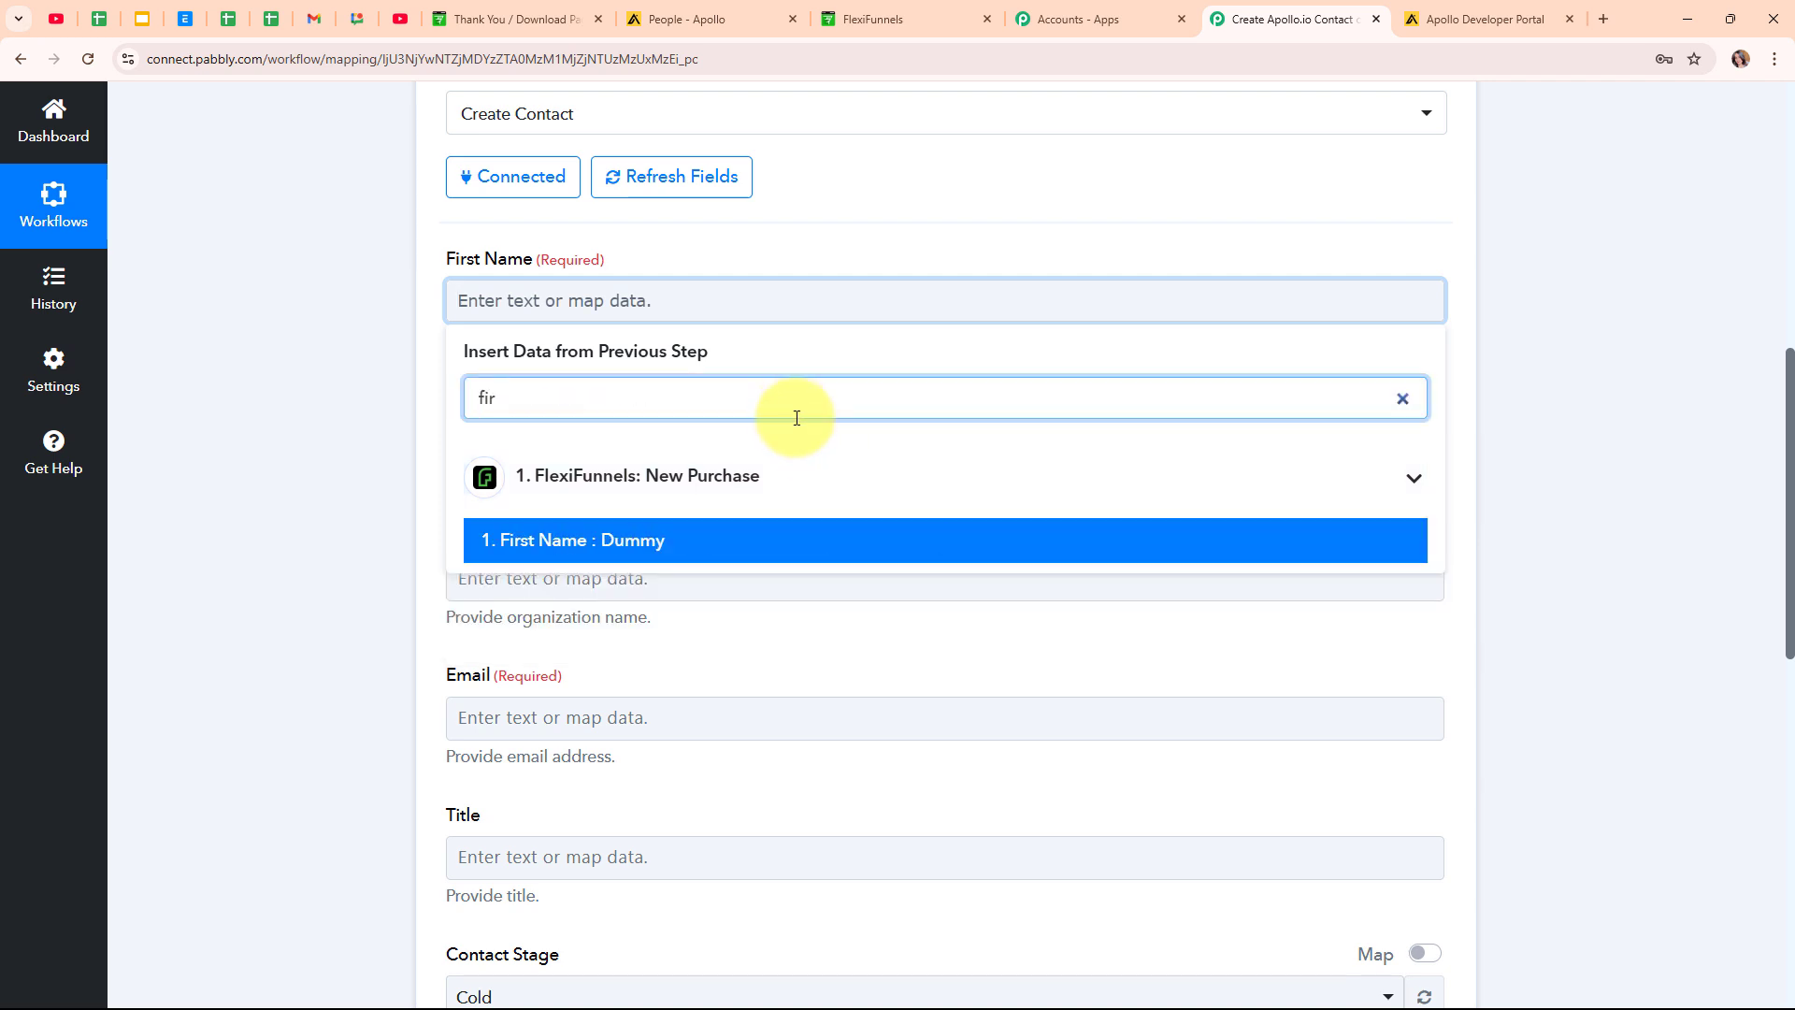
click(786, 535)
click(714, 489)
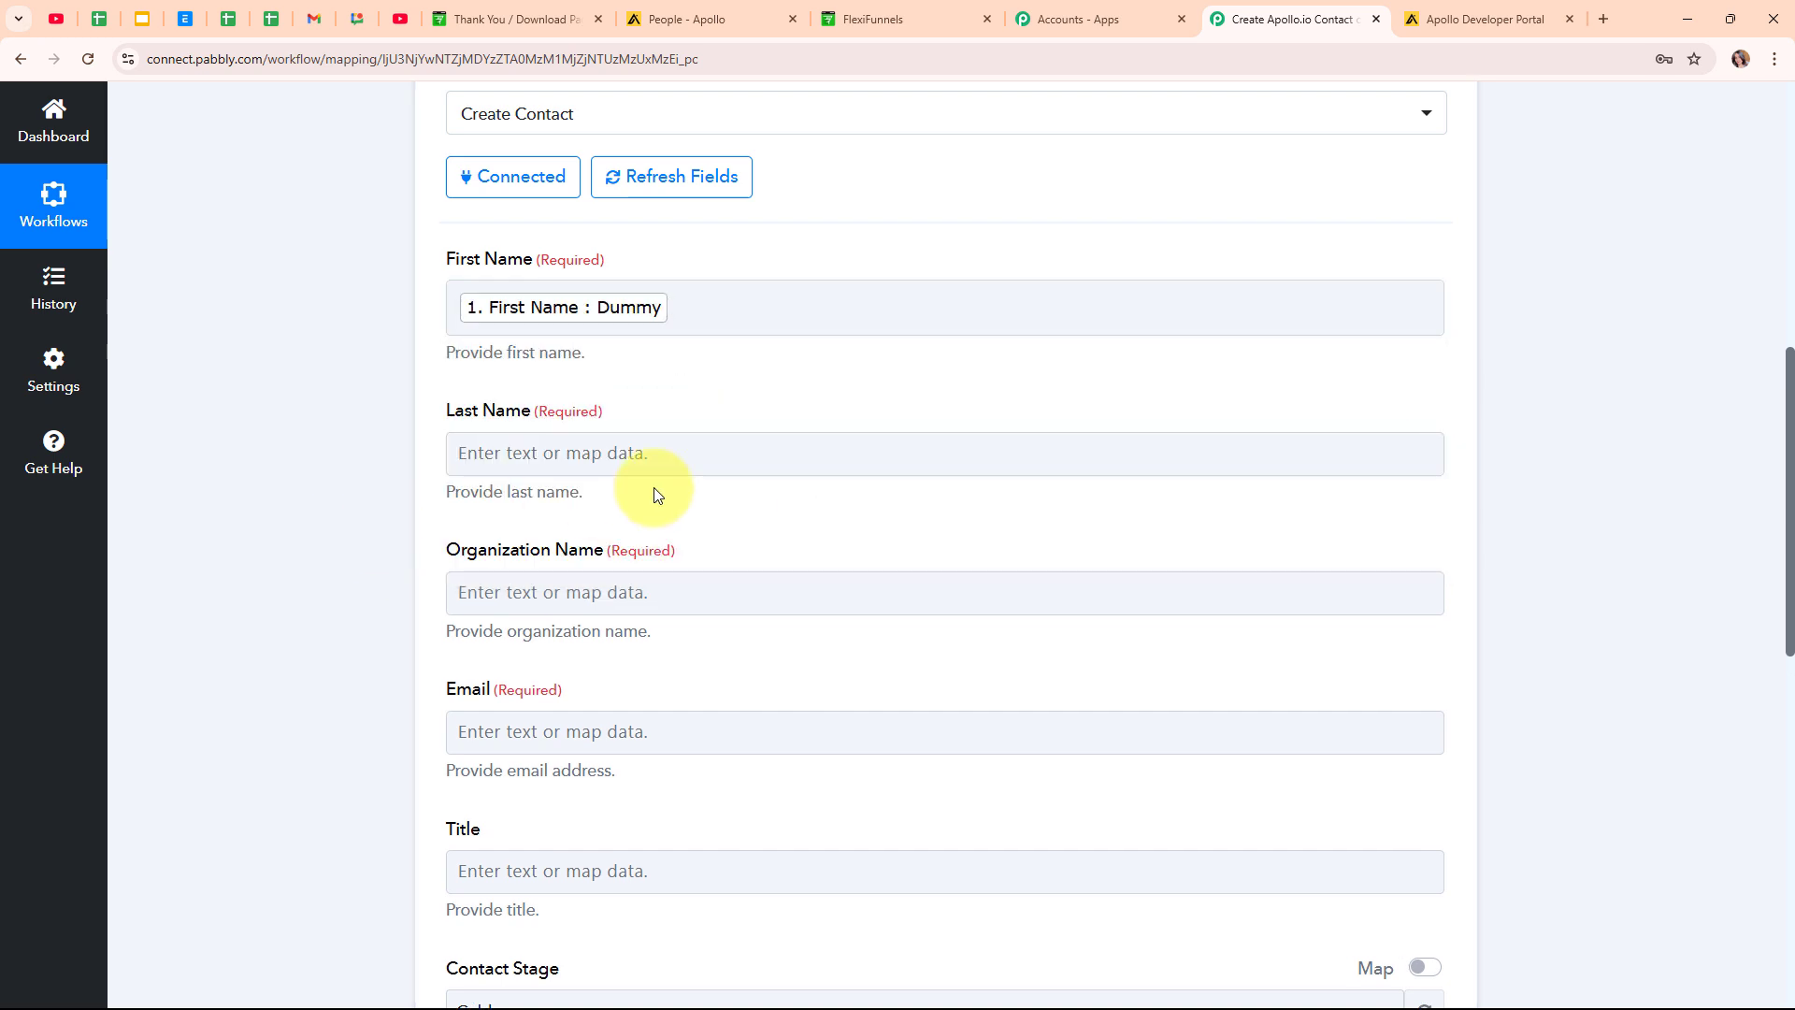
click(653, 453)
click(666, 549)
text(na)
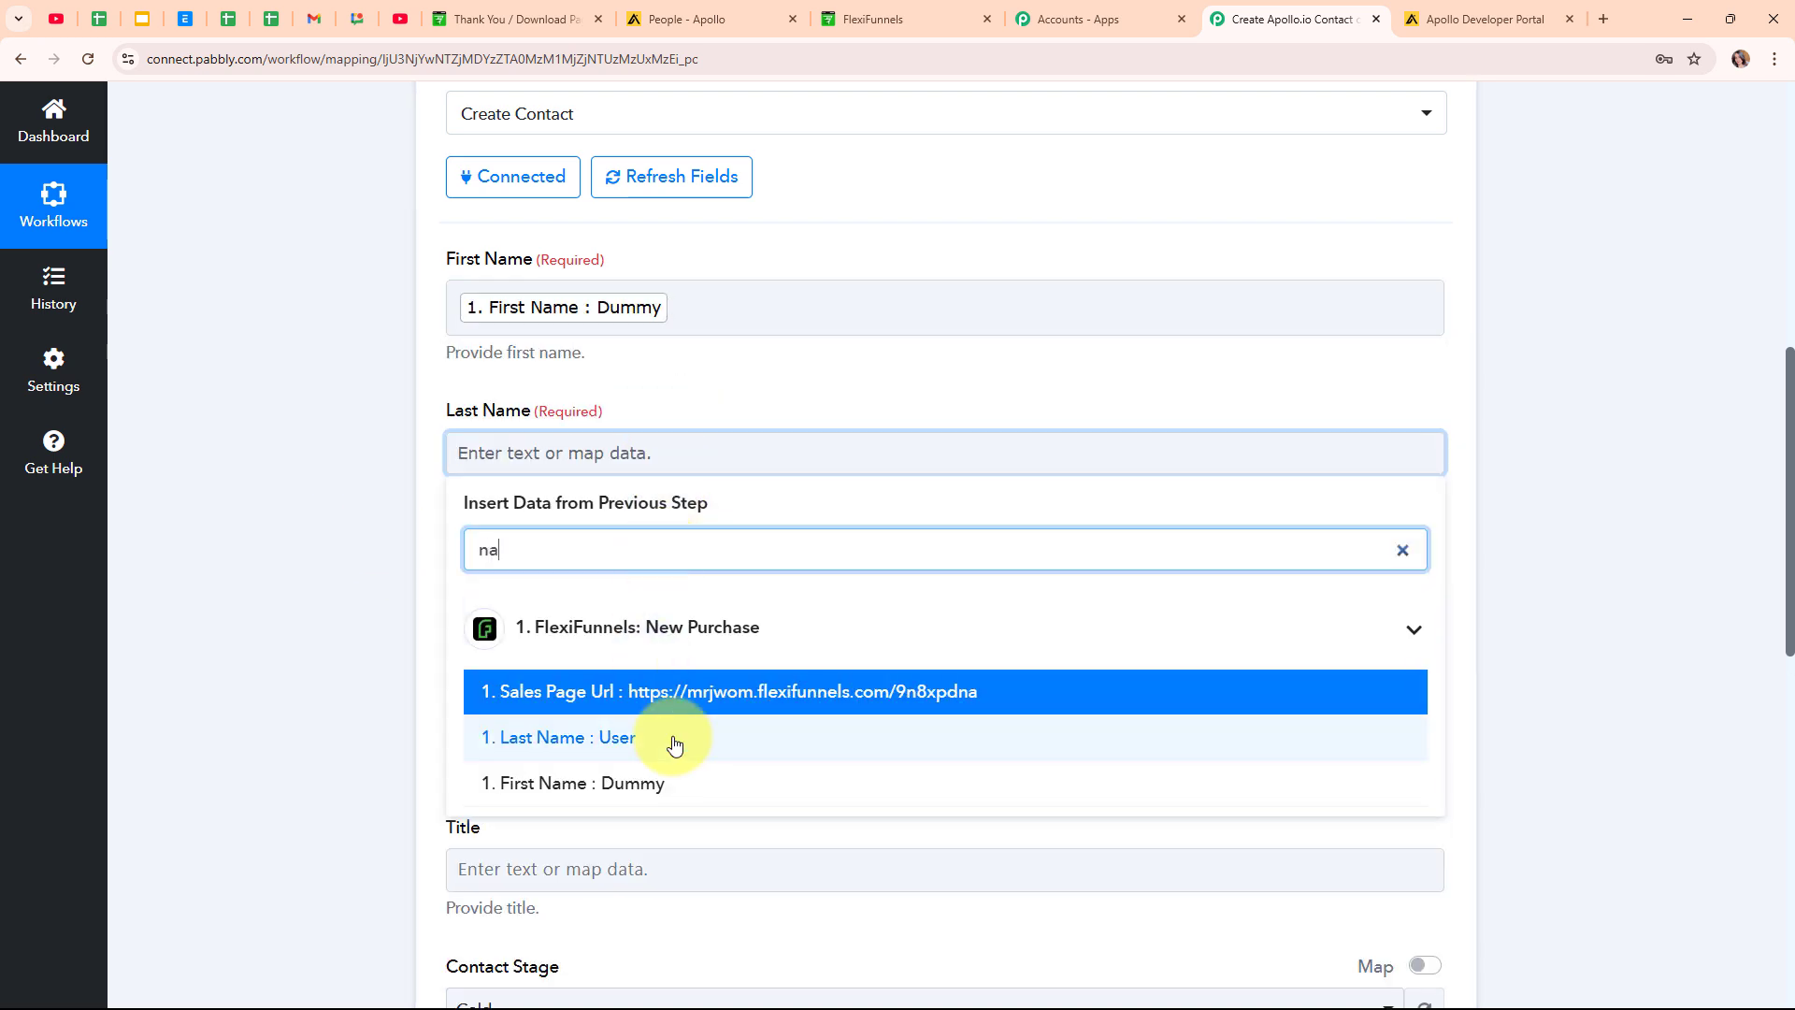
click(655, 739)
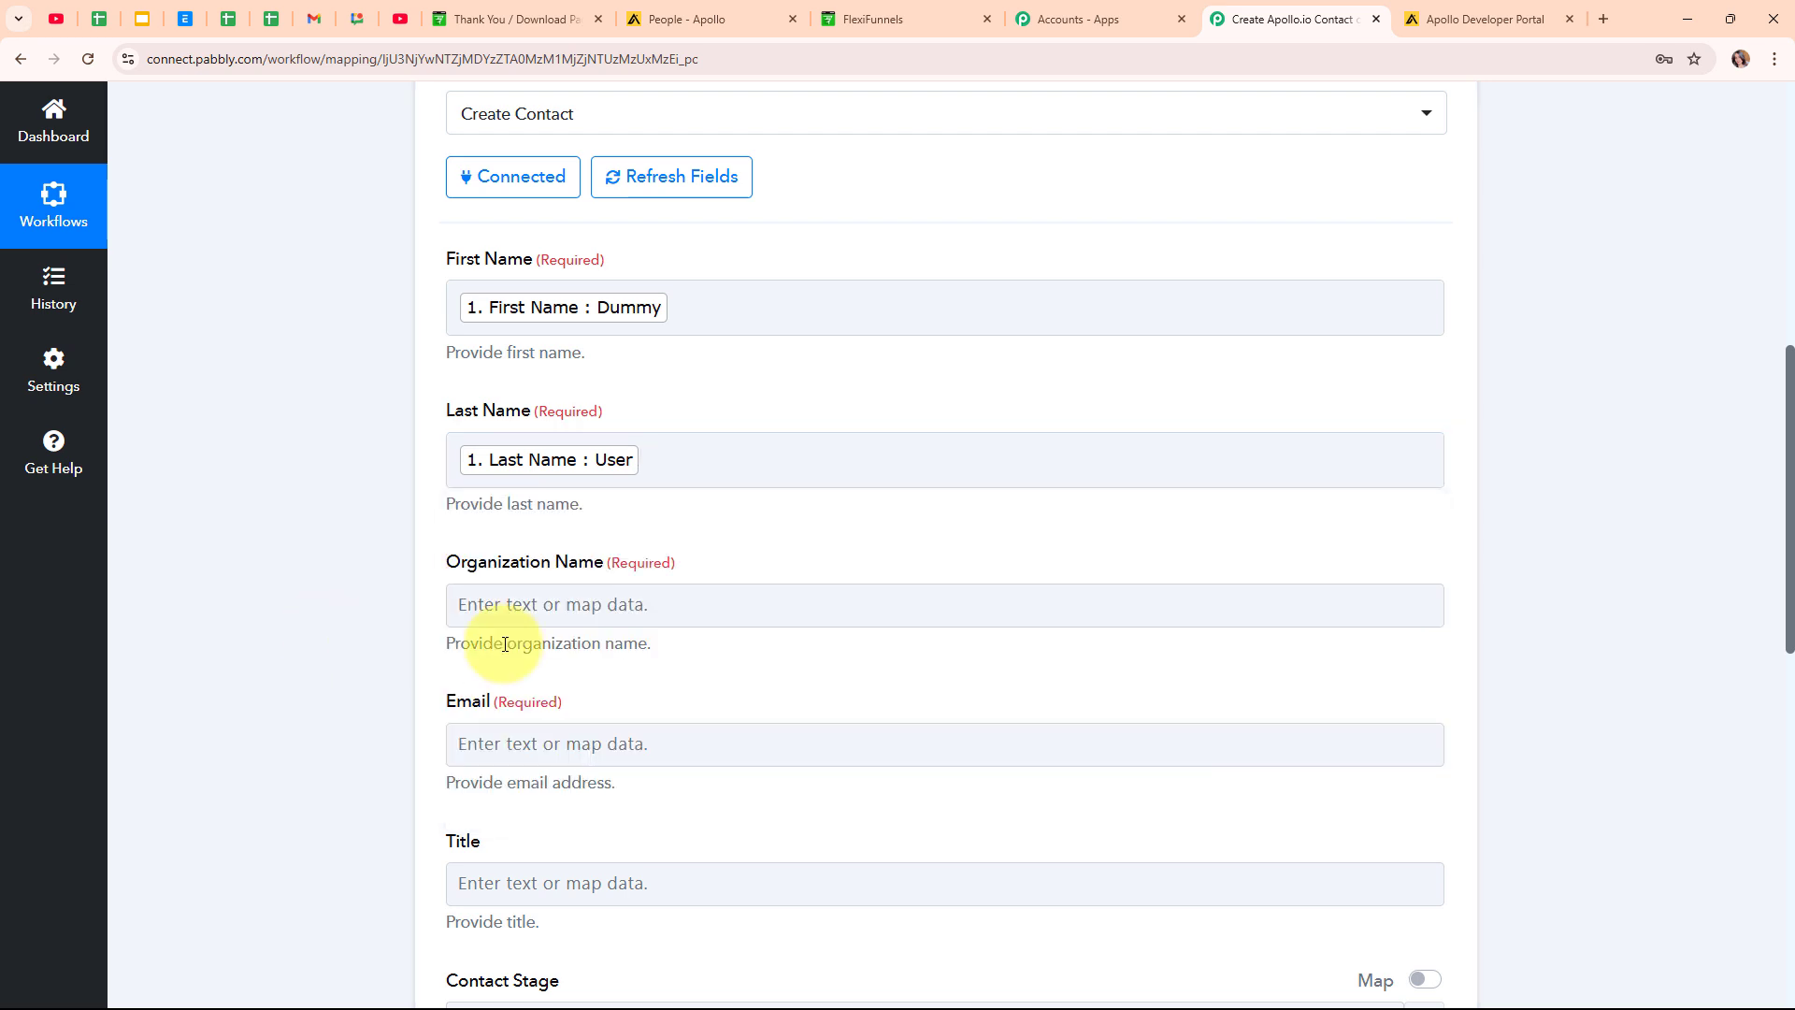
Map Product Title into Organization Name and the purchase's Email into Email.
click(615, 623)
click(640, 702)
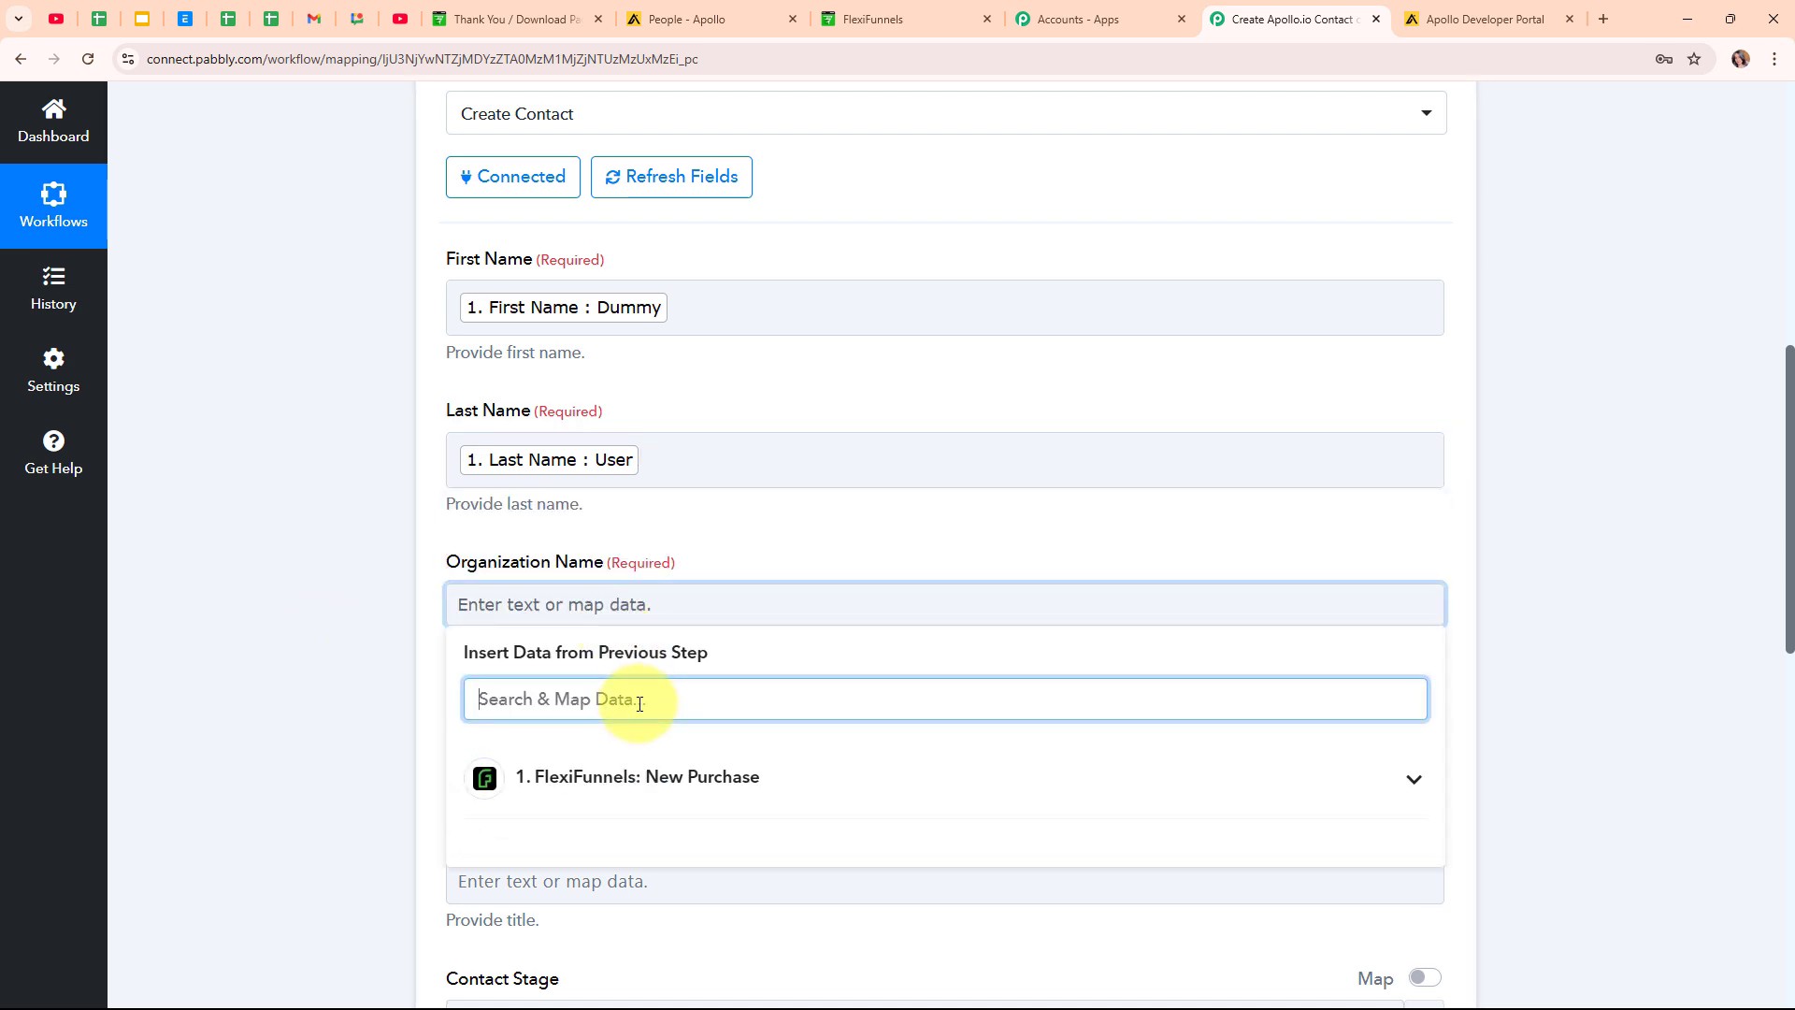
text(pr)
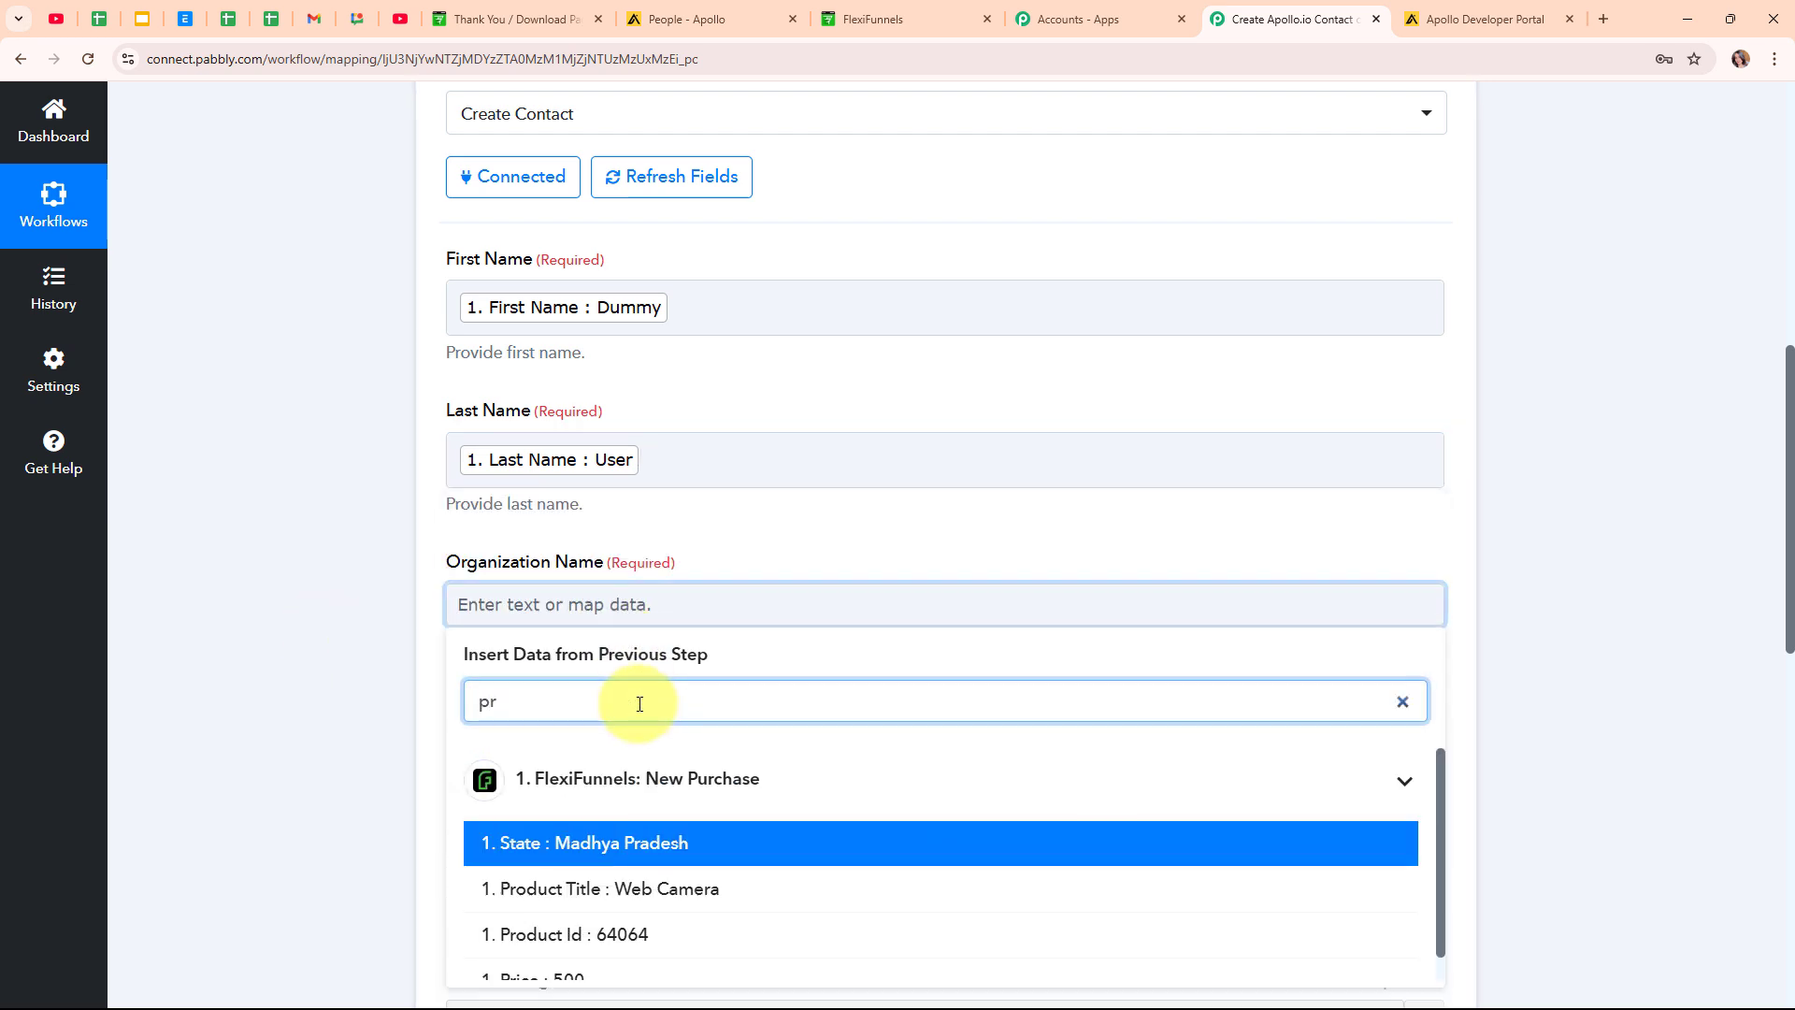
click(730, 889)
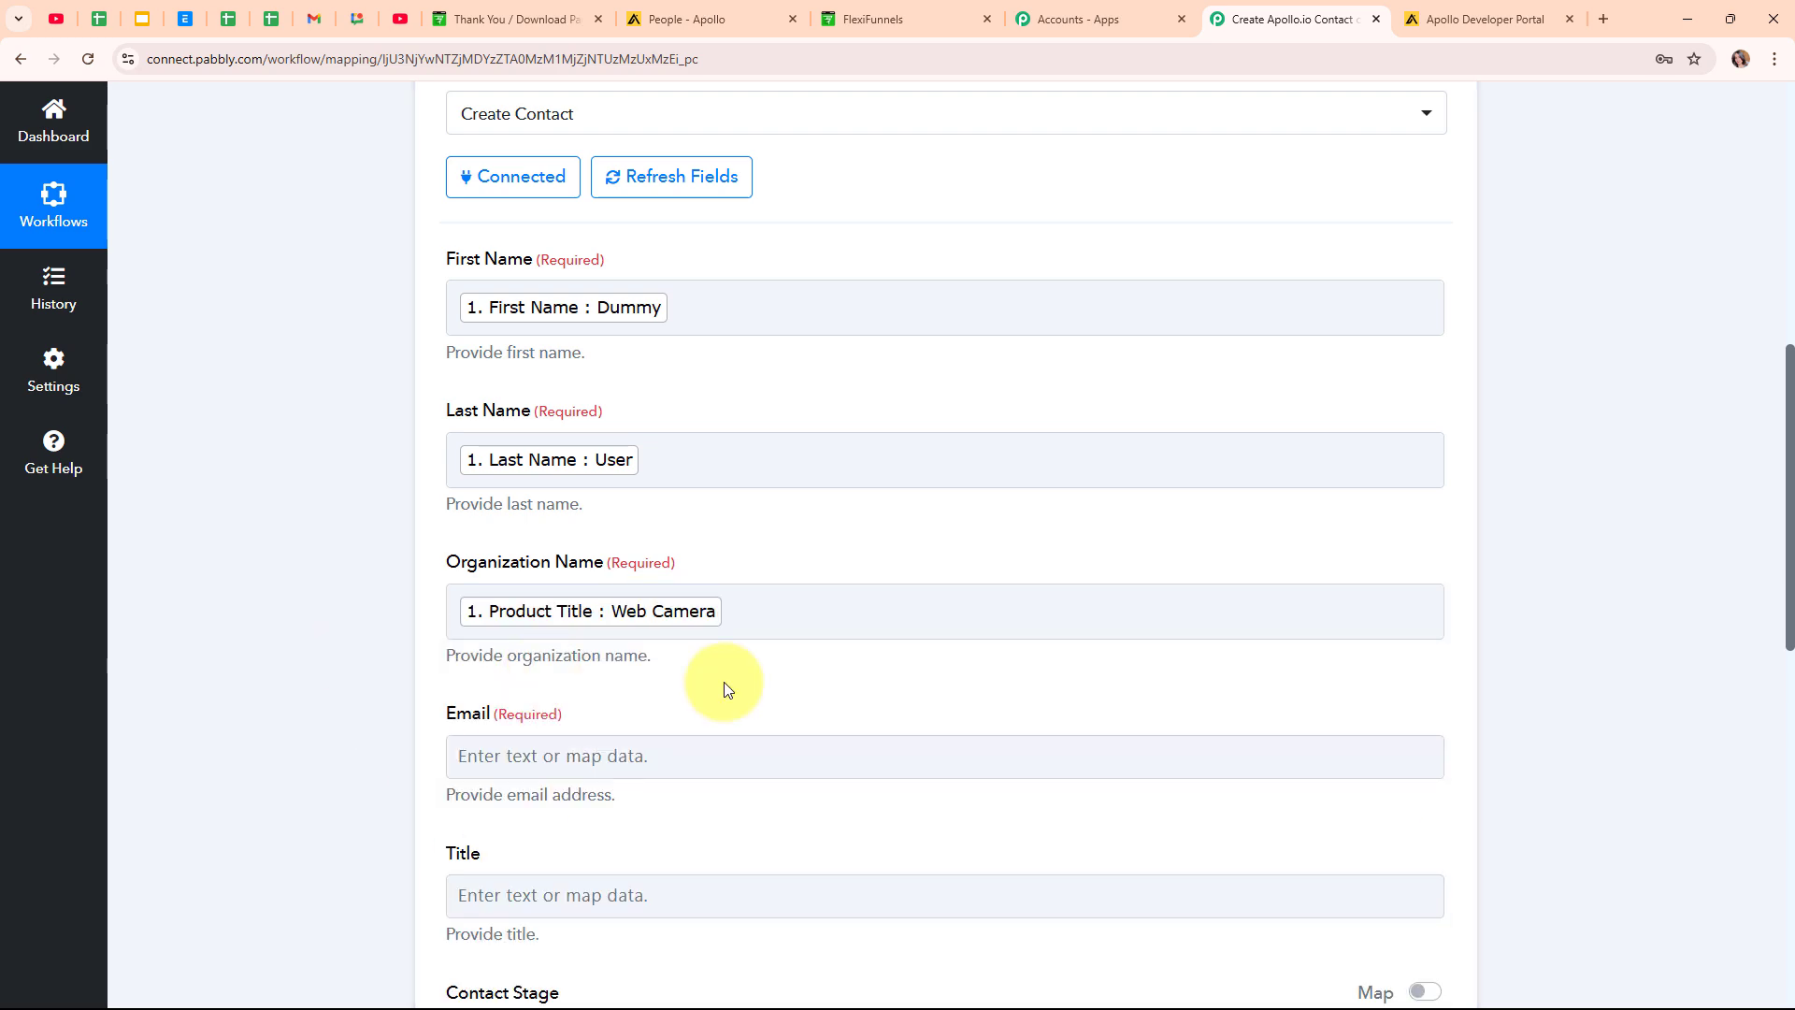
scroll(1094, 649, down, 5)
click(689, 287)
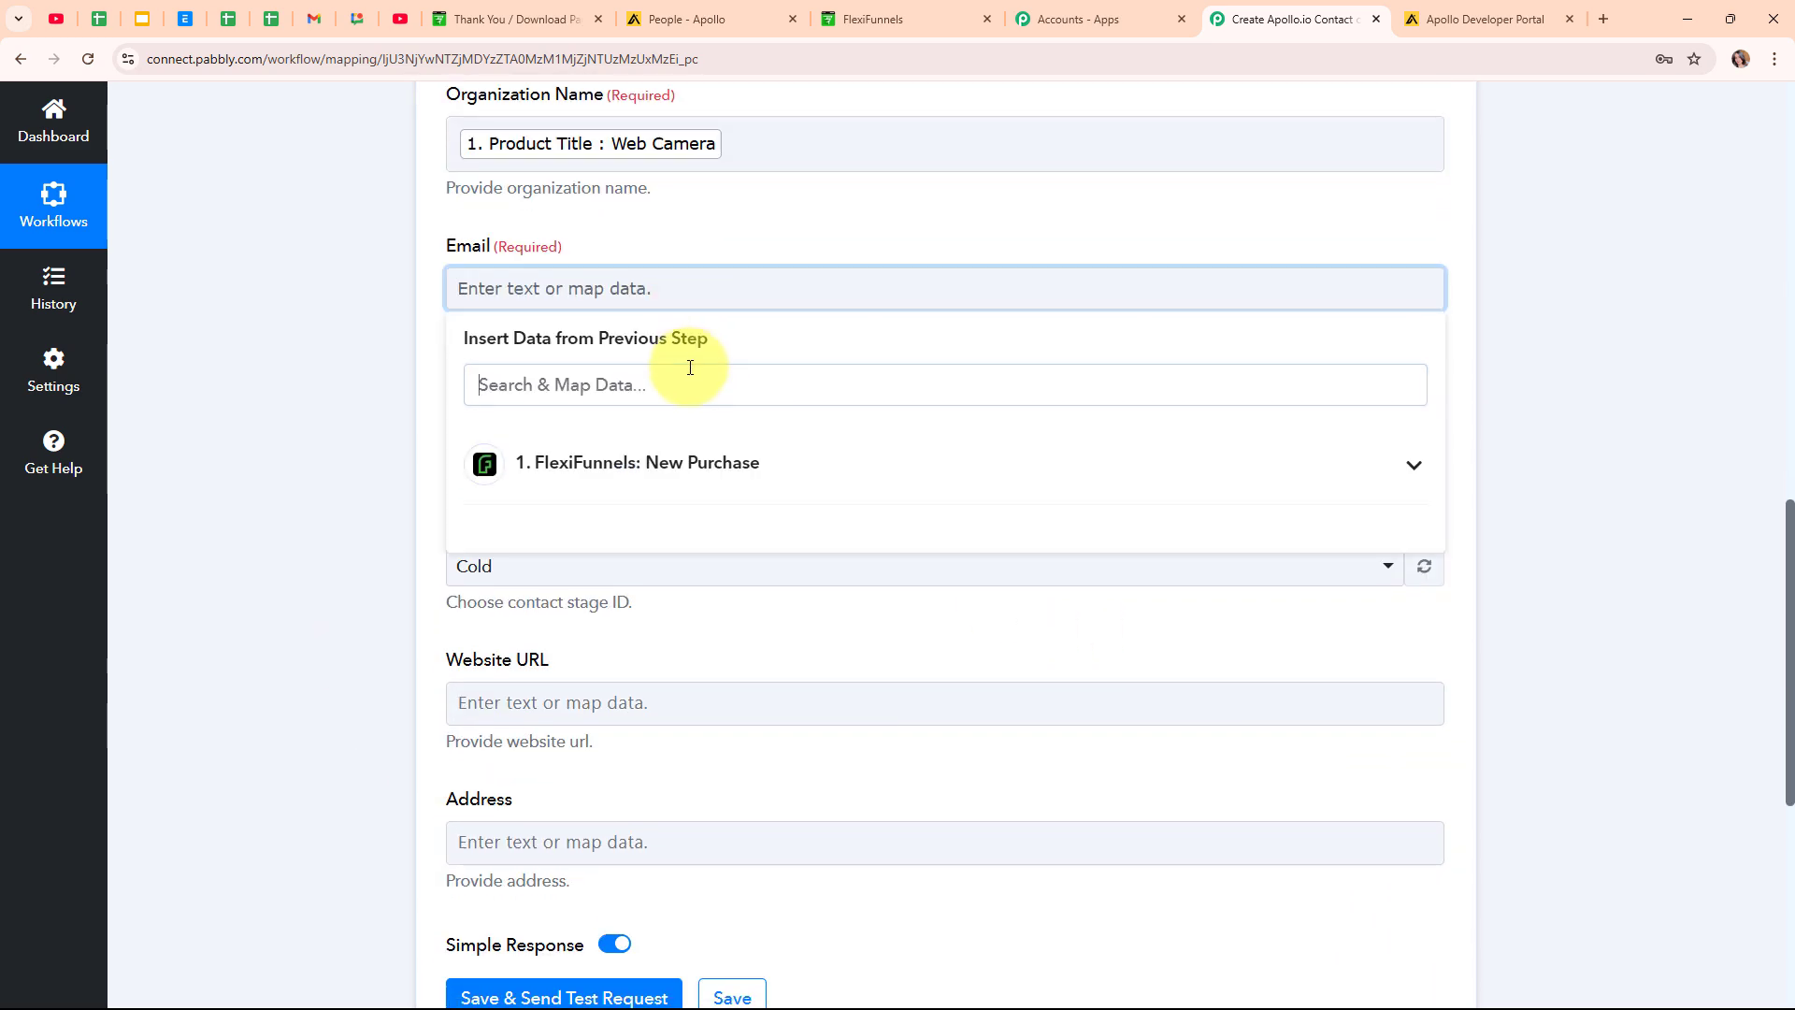
text(em)
click(767, 525)
scroll(842, 480, down, 1)
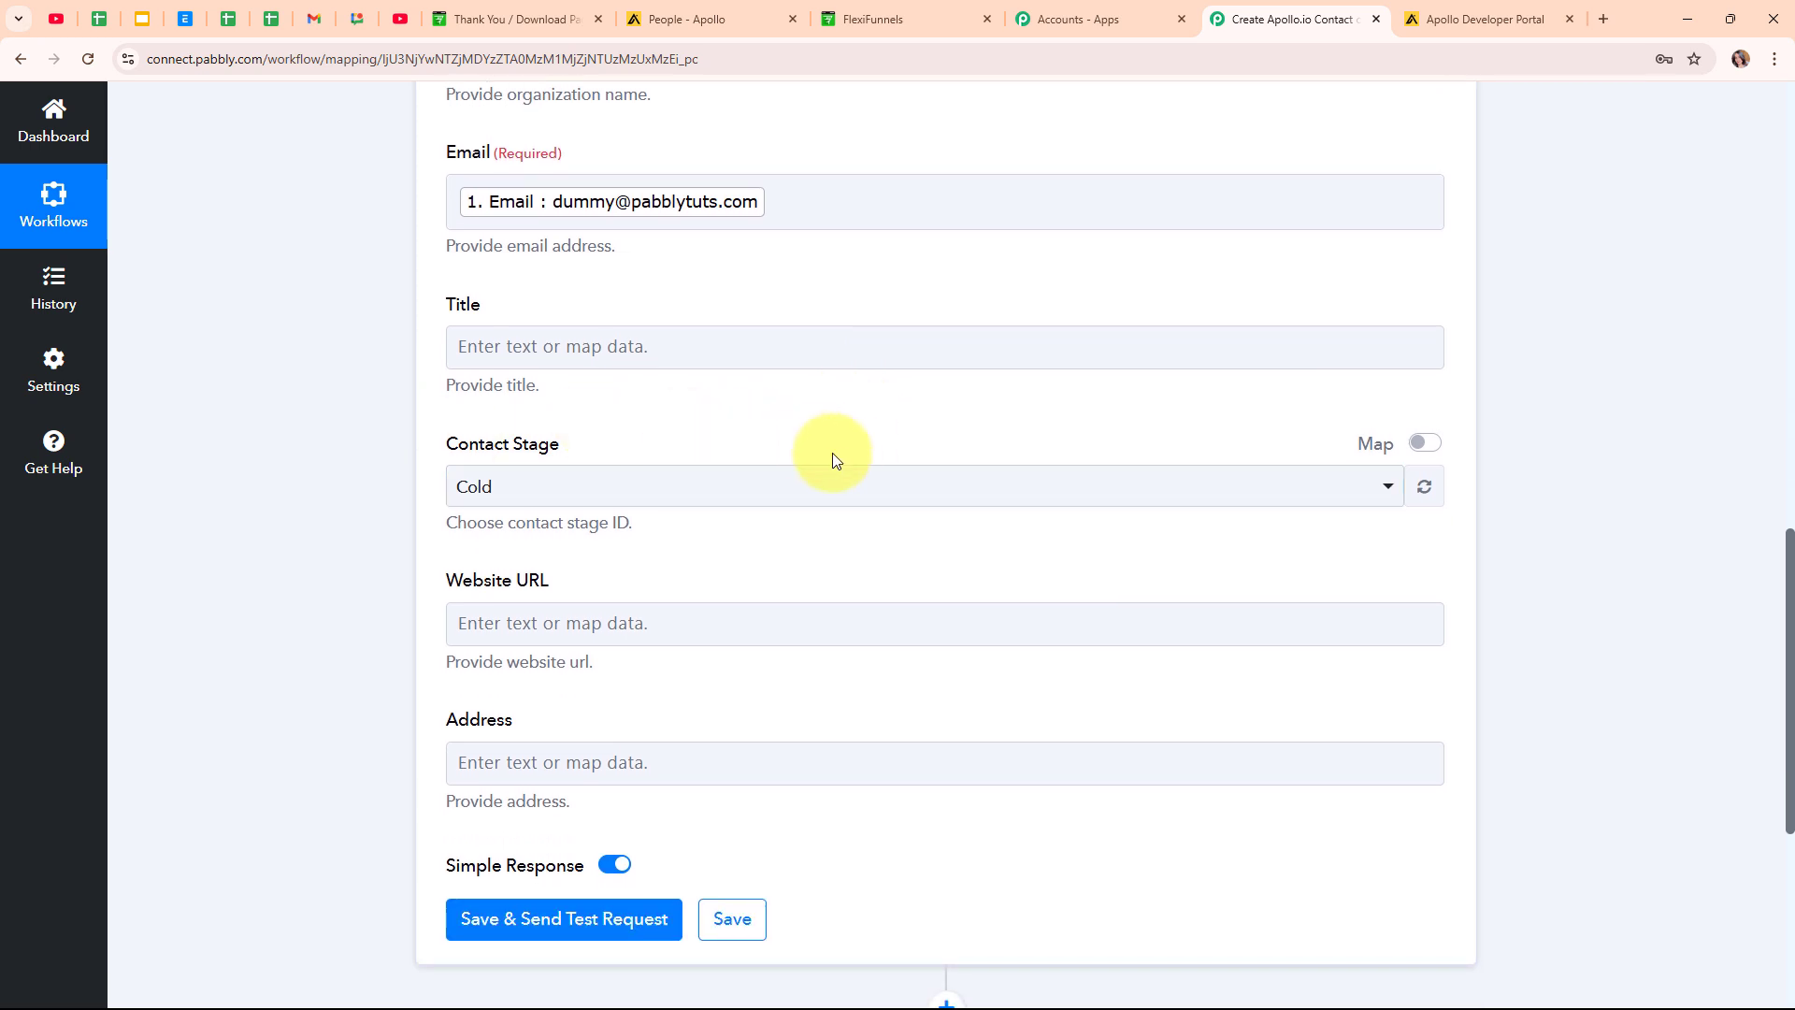
click(861, 487)
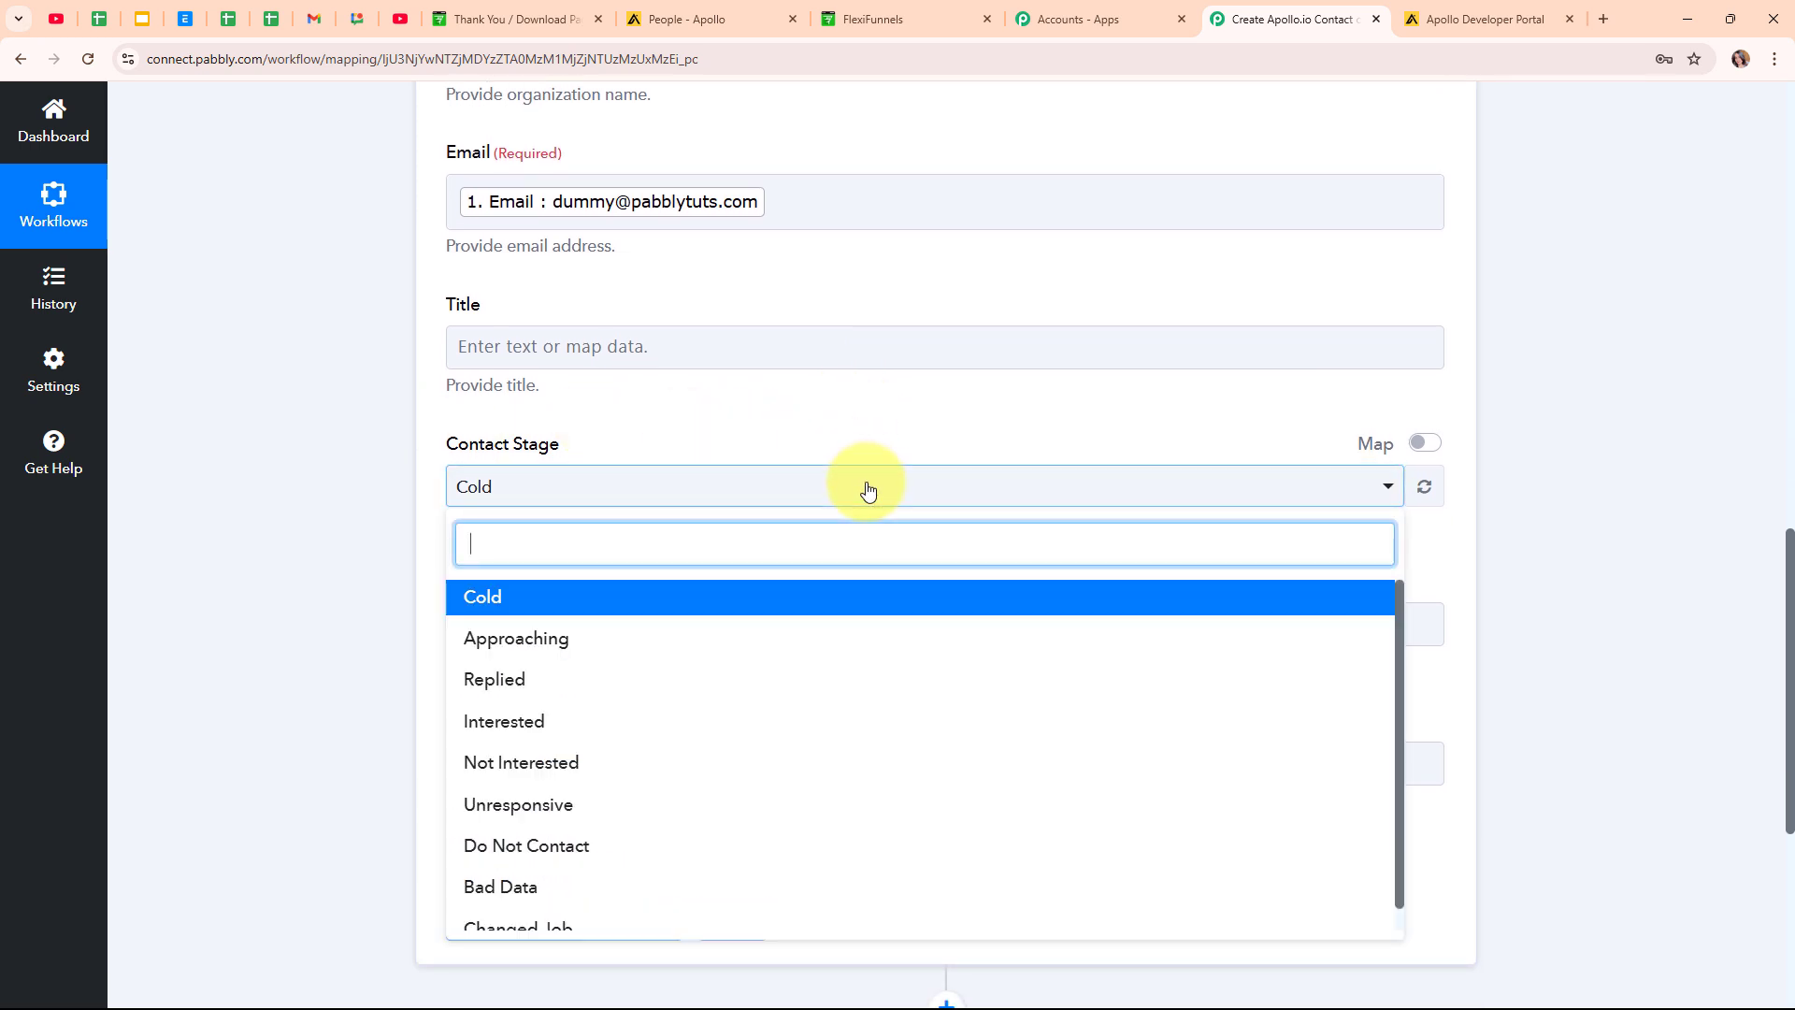
Set the Apollo contact stage to Approaching.
click(851, 638)
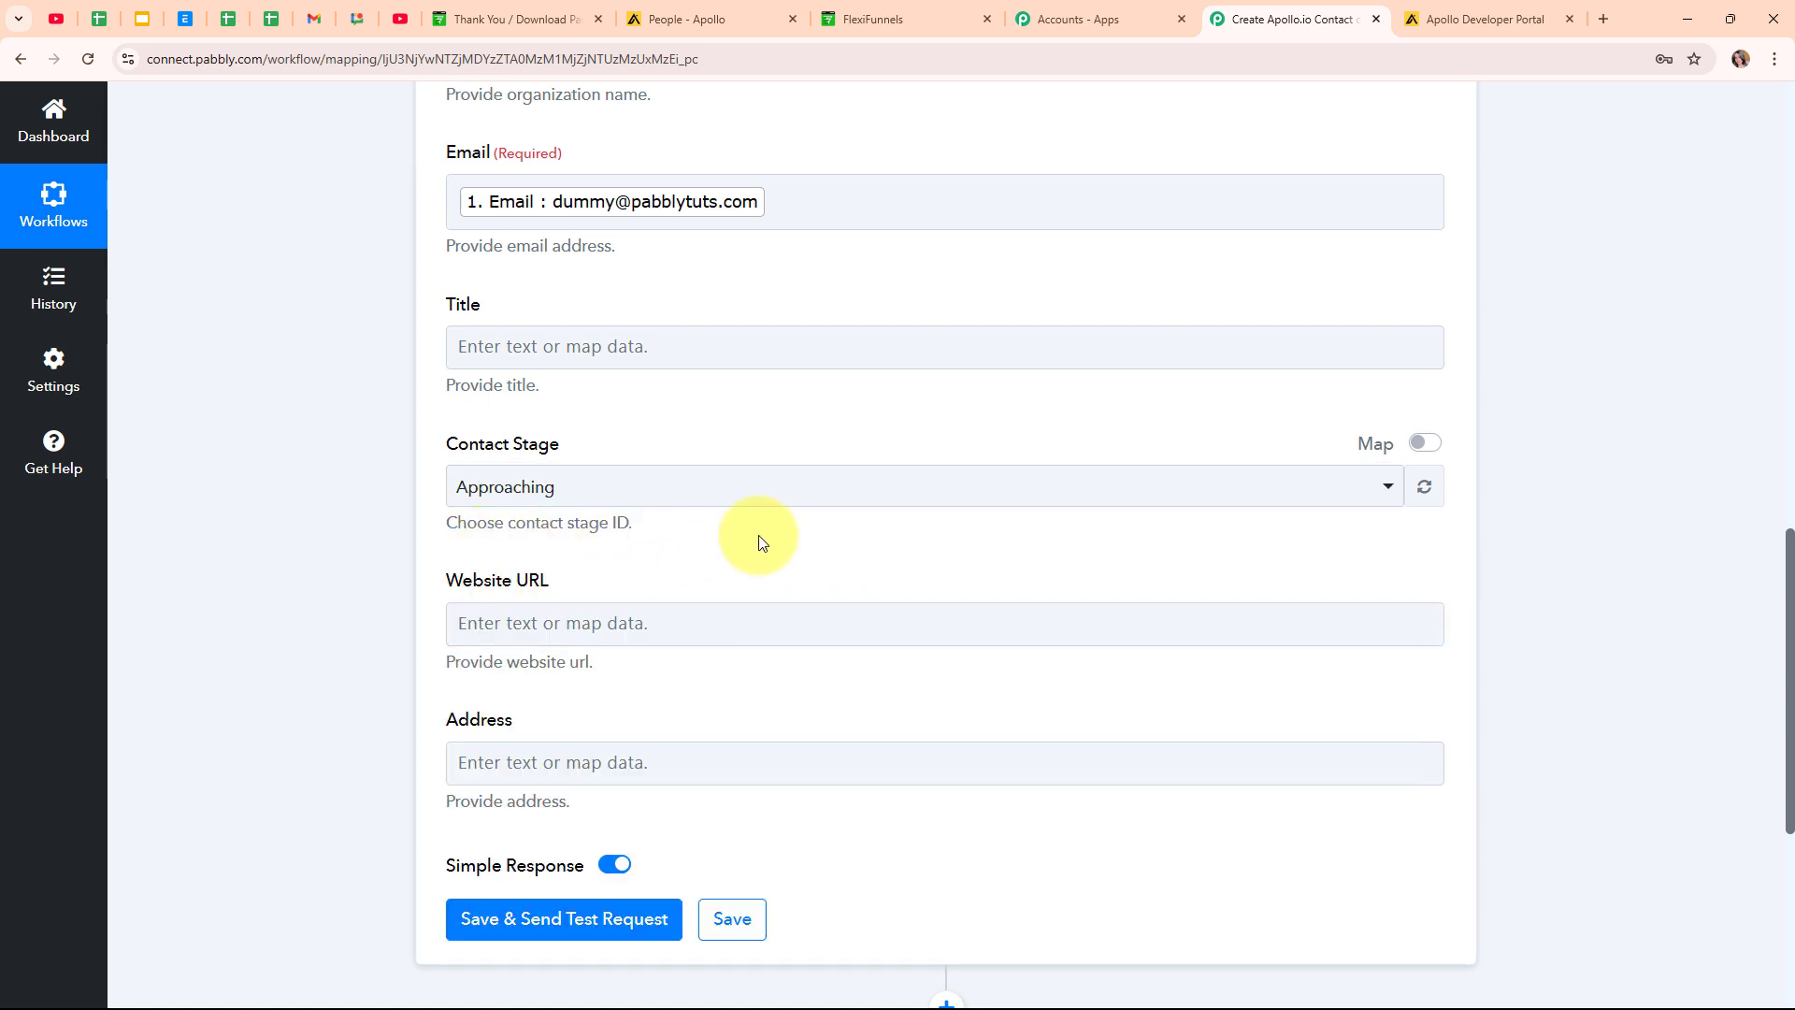
scroll(759, 537, down, 1)
scroll(760, 535, down, 1)
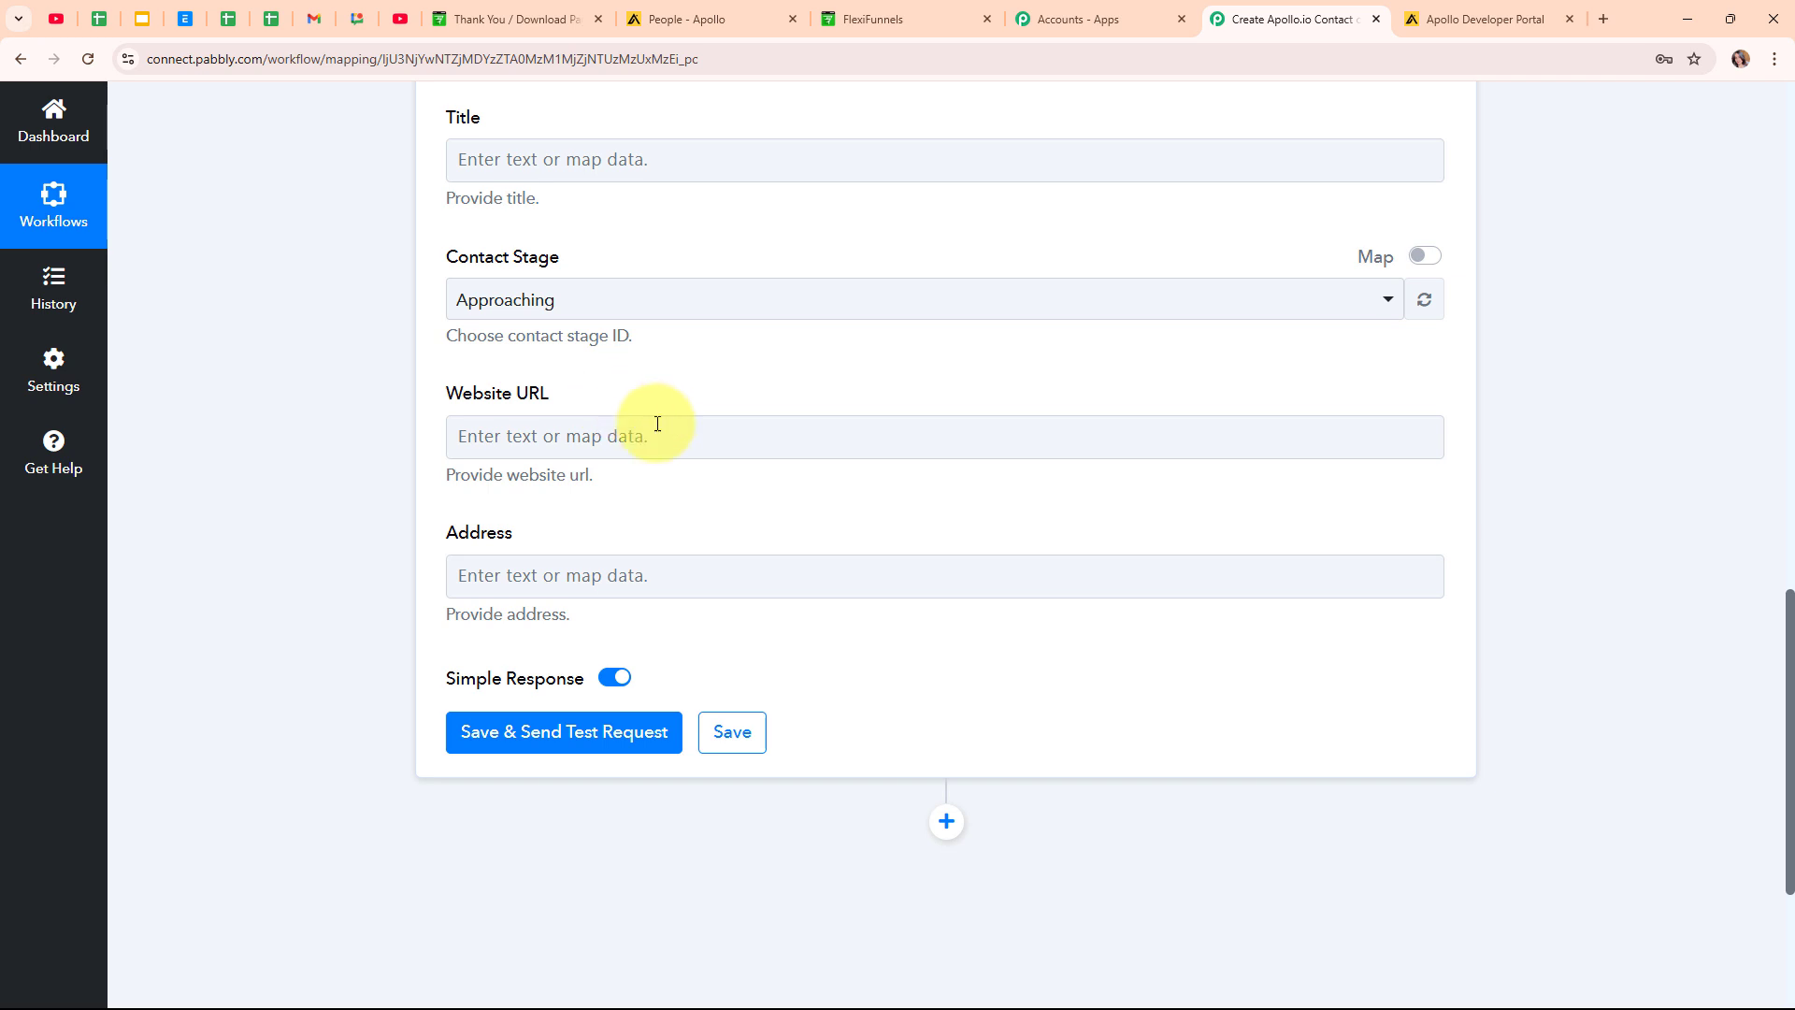
Map the purchase's Address and City values into Apollo's Address field.
click(615, 577)
click(622, 748)
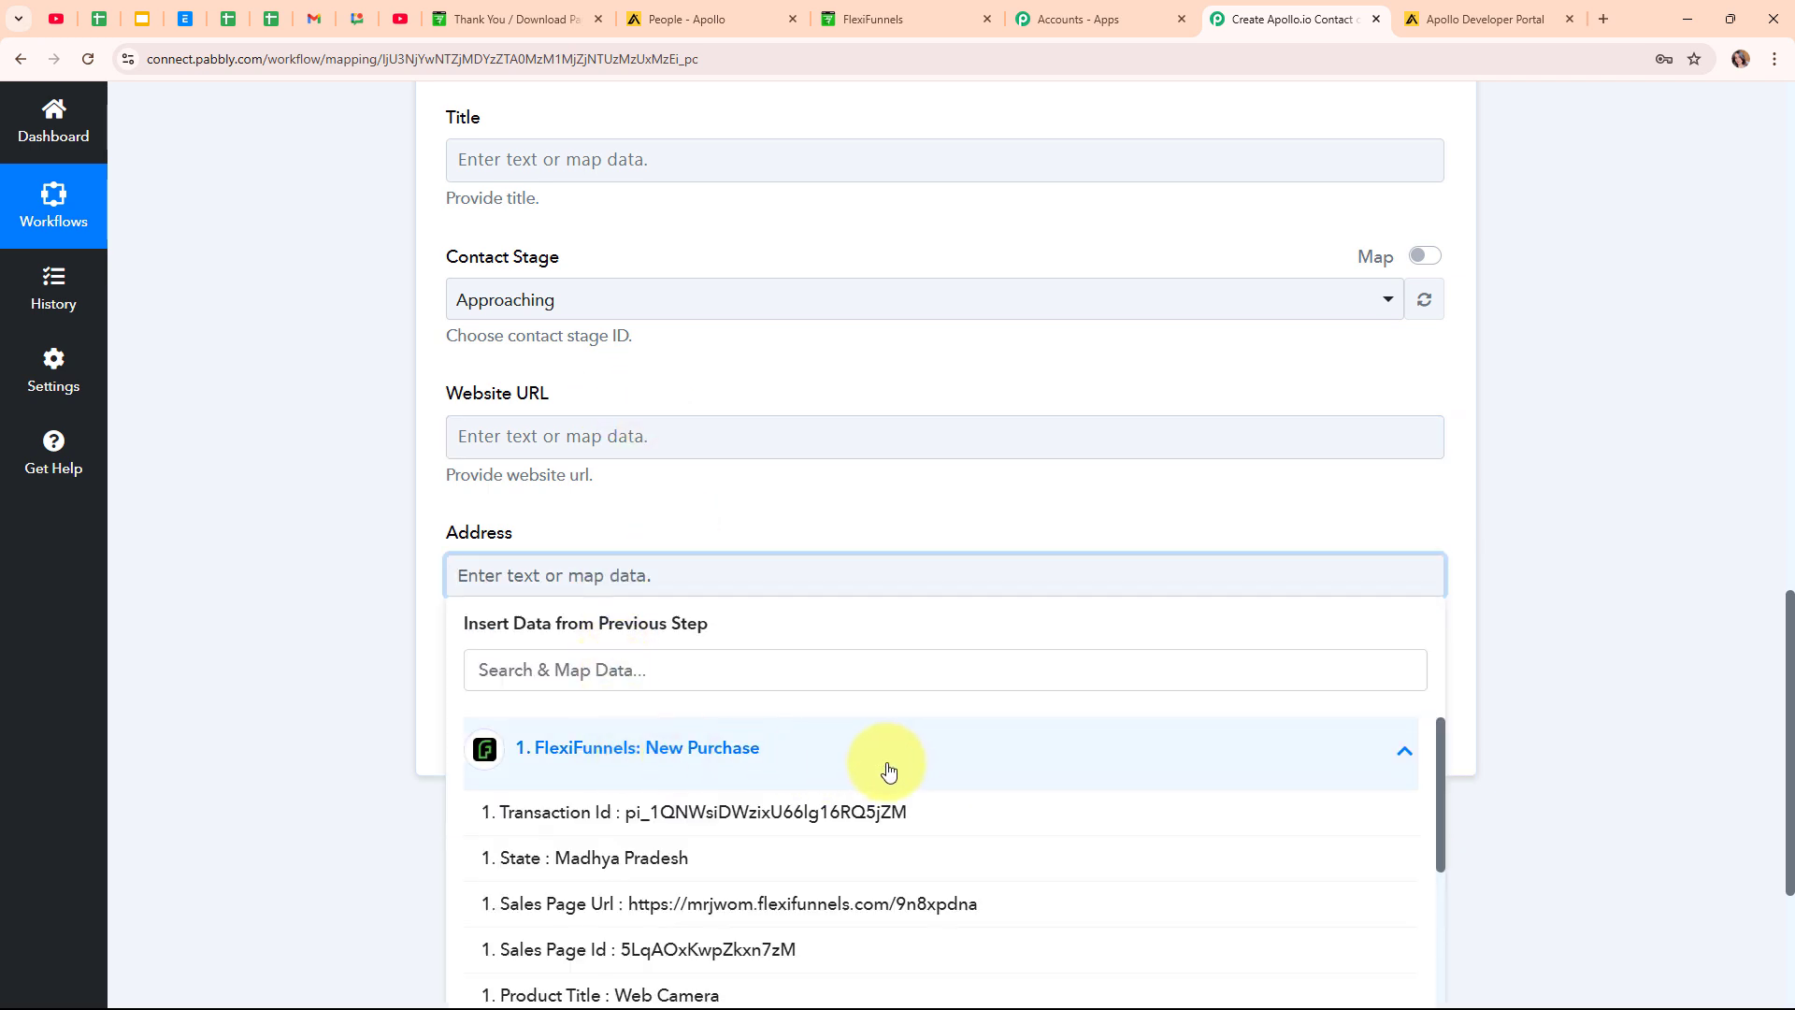
scroll(1535, 773, down, 3)
scroll(1002, 777, down, 3)
click(879, 968)
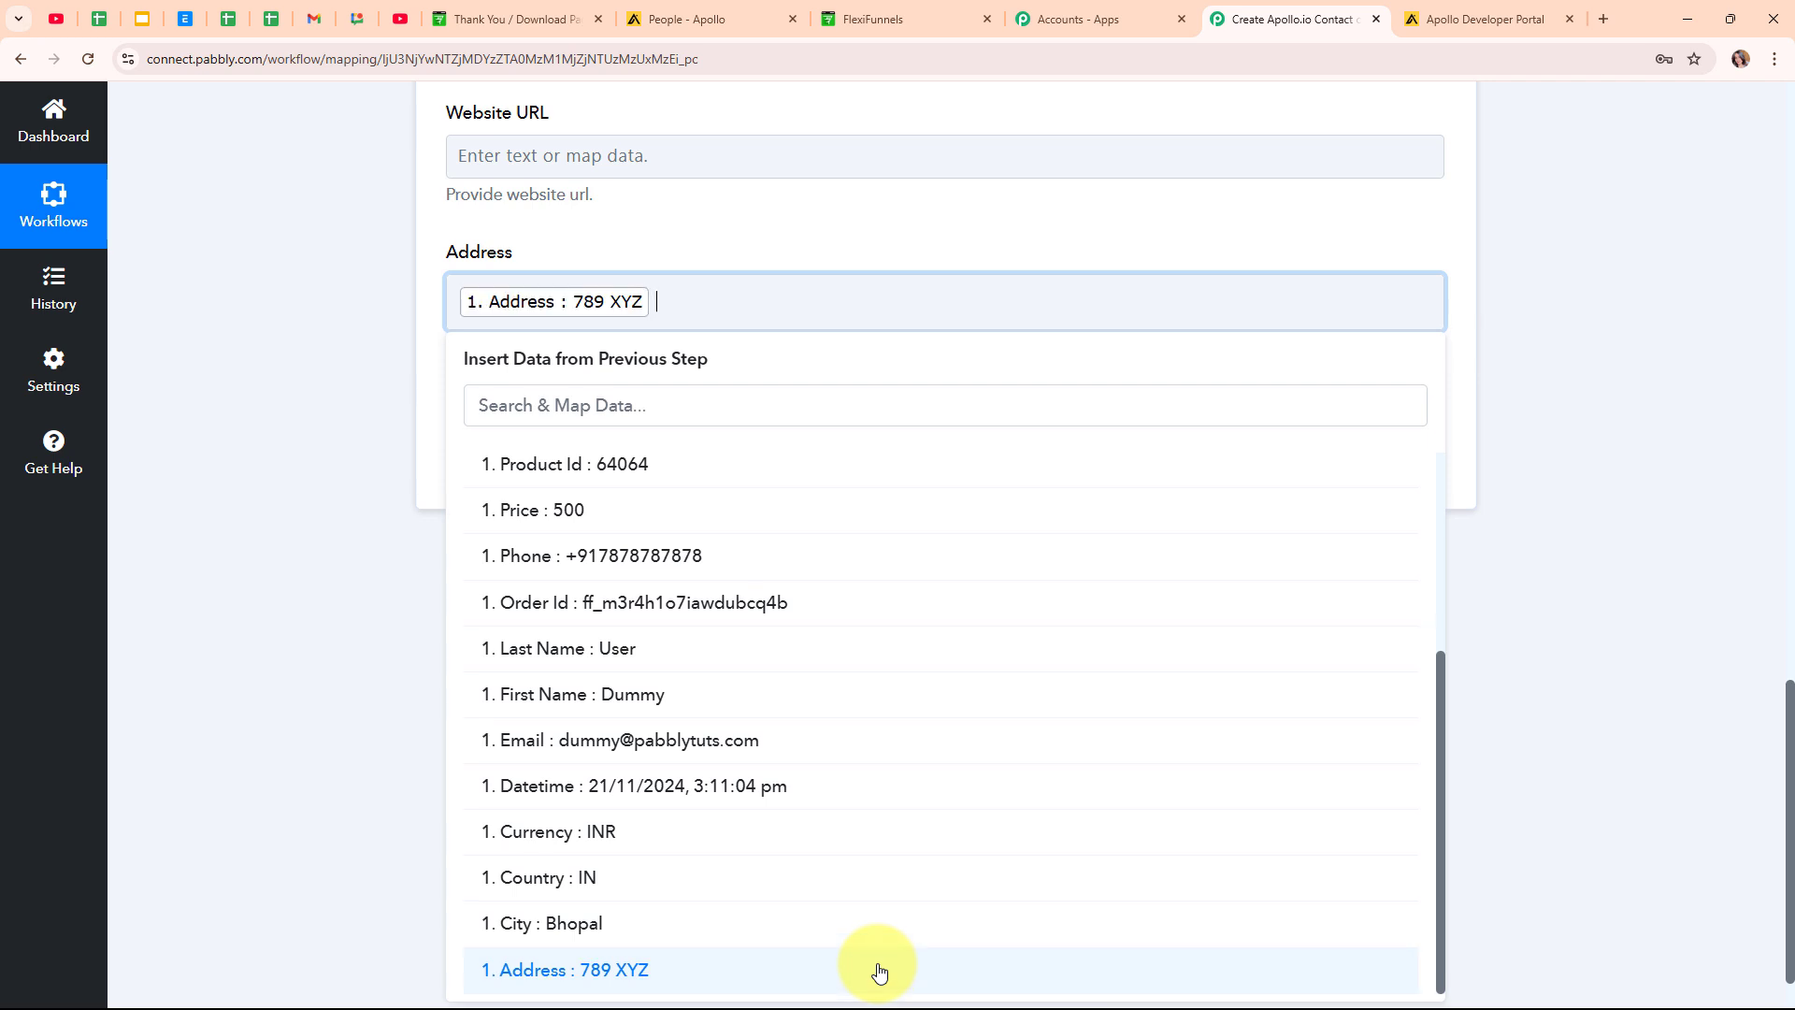
click(817, 910)
click(372, 767)
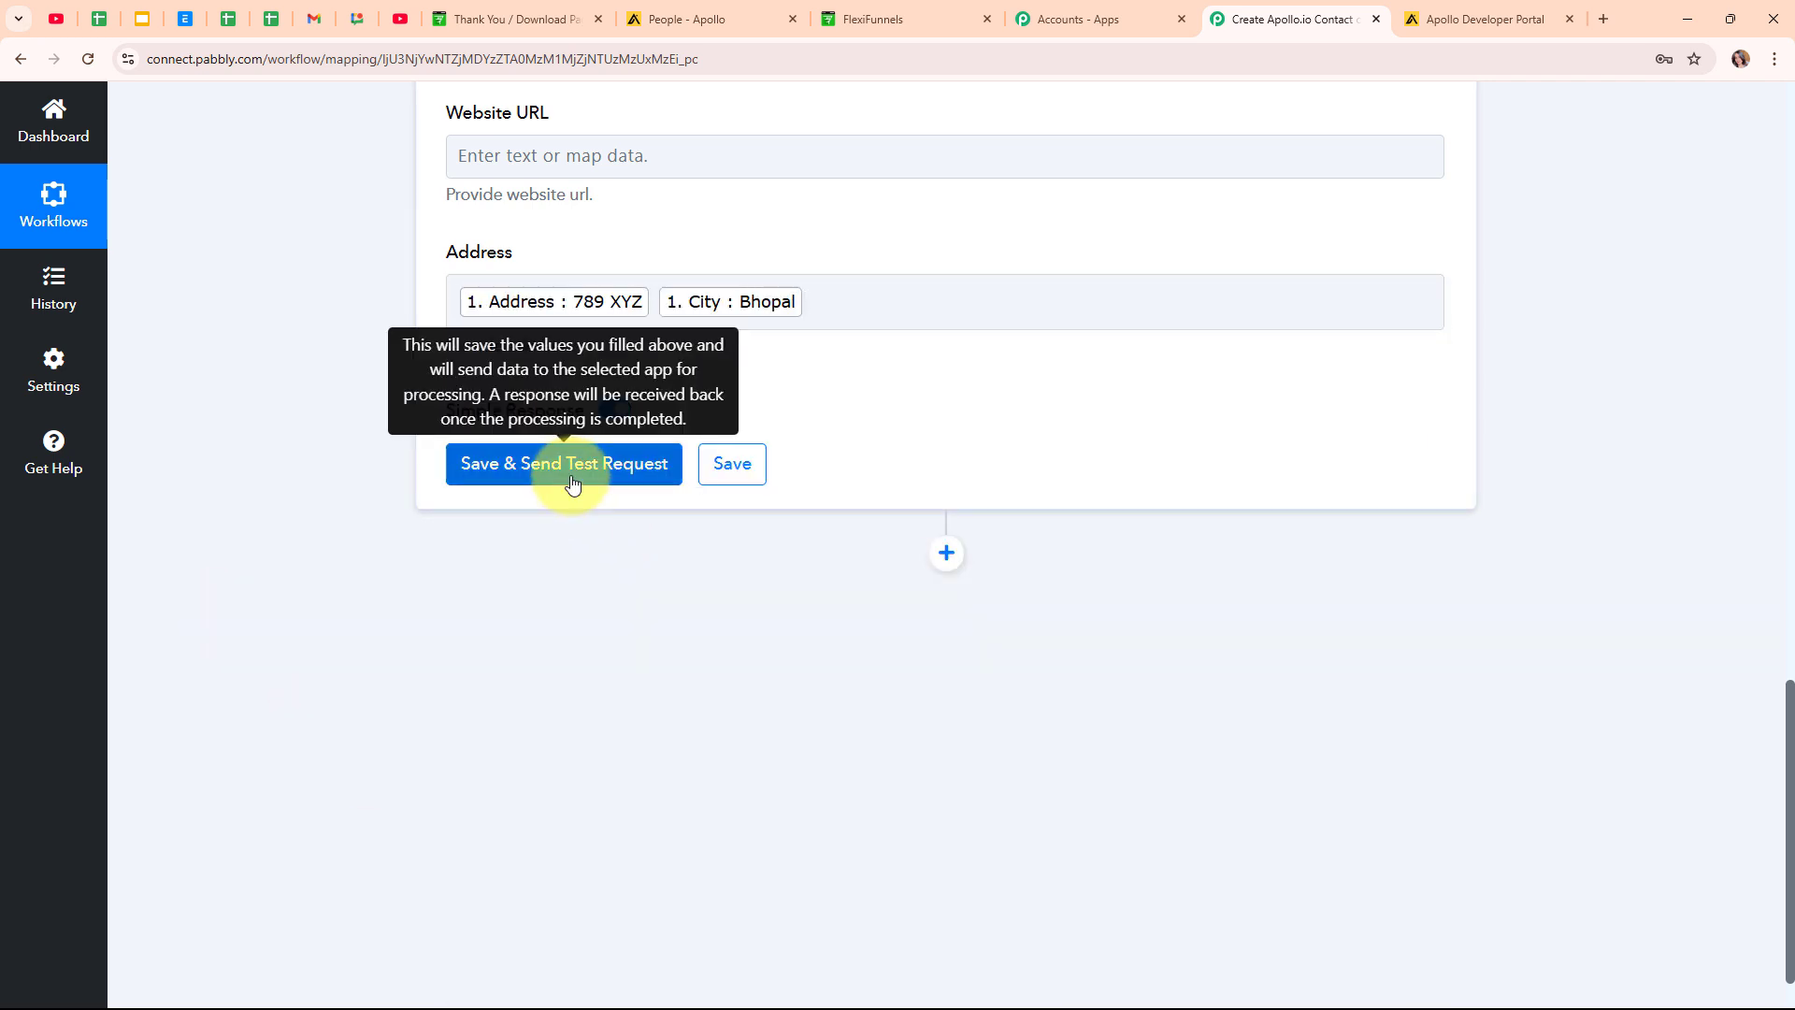
Save the Apollo action, send a test request, and check the returned Contact Id.
click(573, 483)
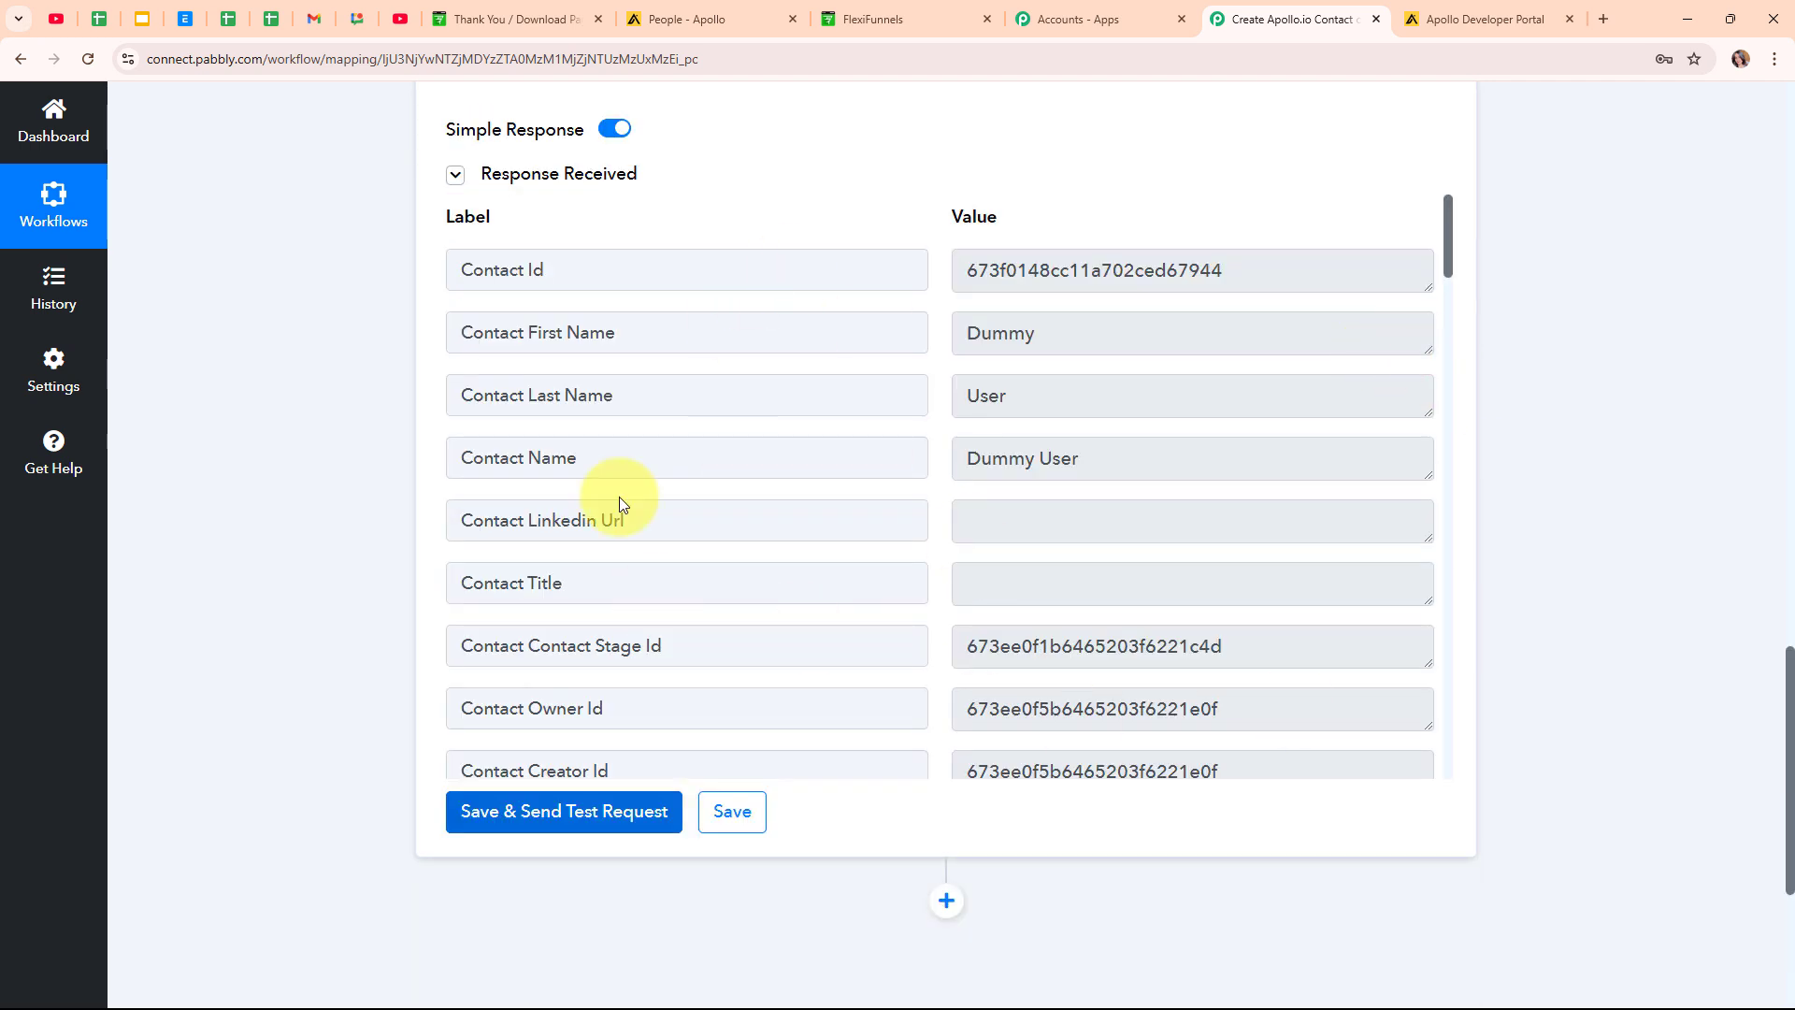
drag(1225, 271, 932, 264)
scroll(1515, 245, up, 12)
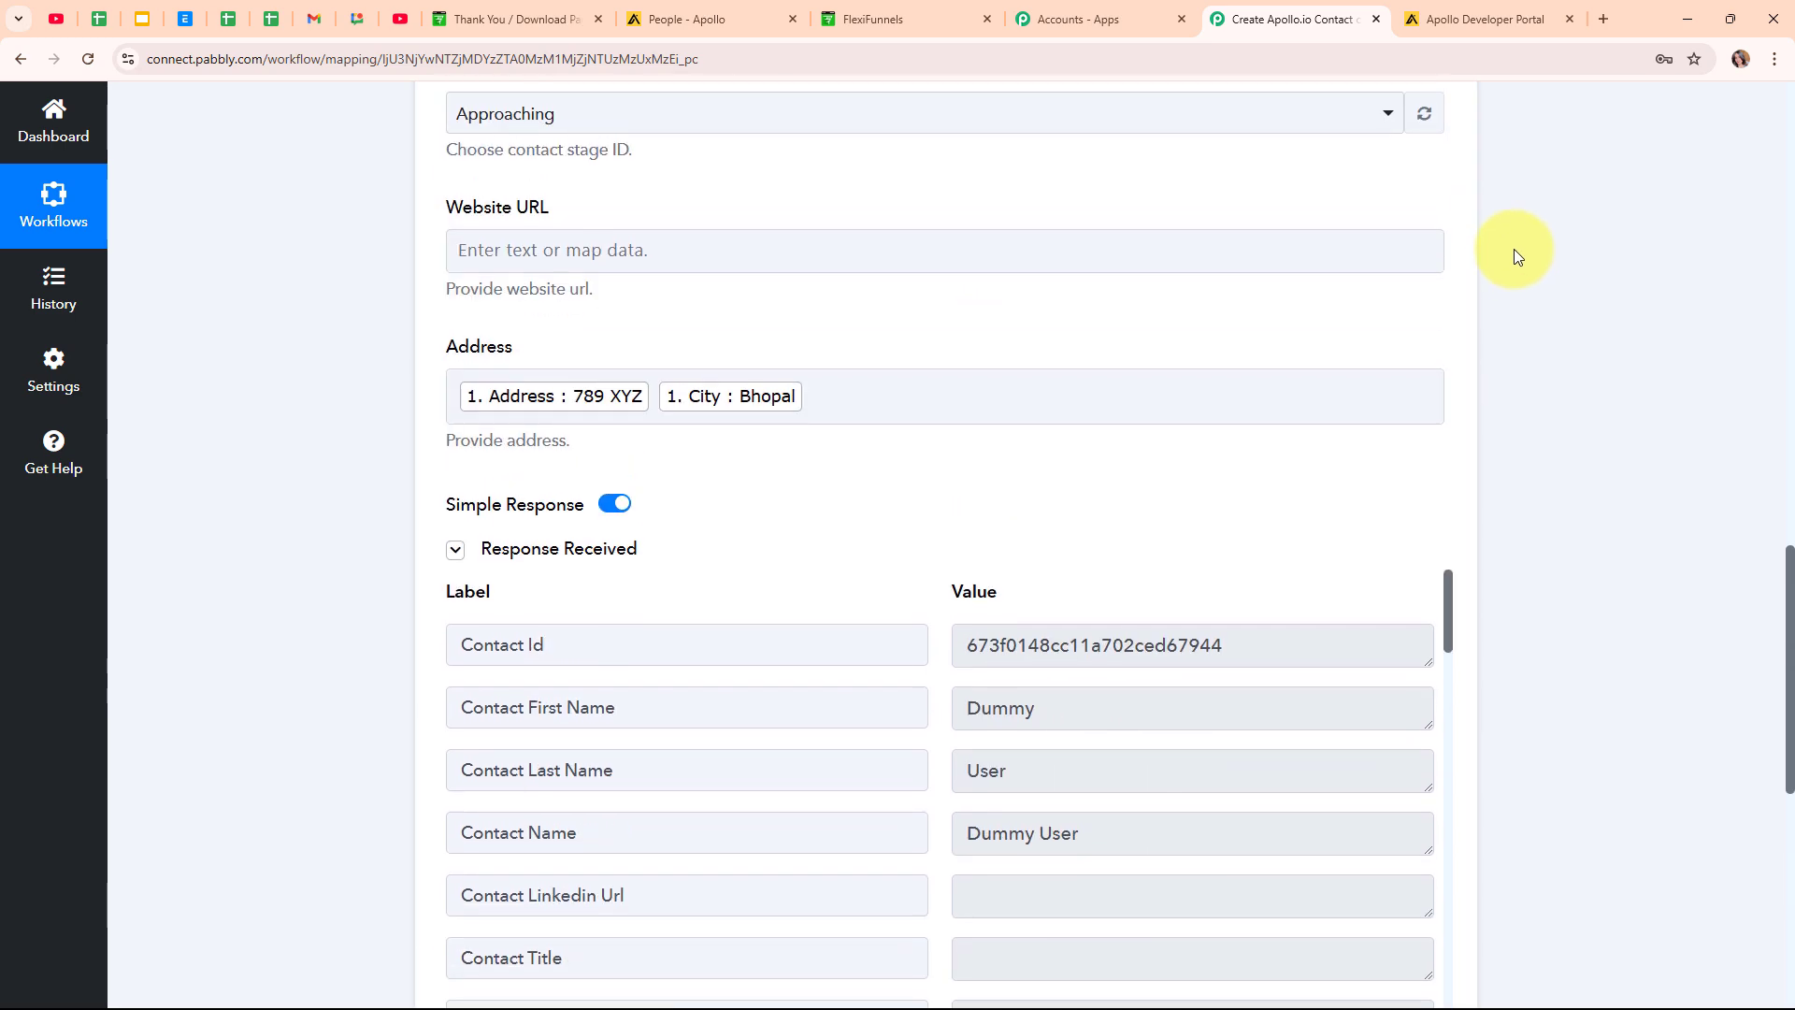
scroll(1498, 257, up, 9)
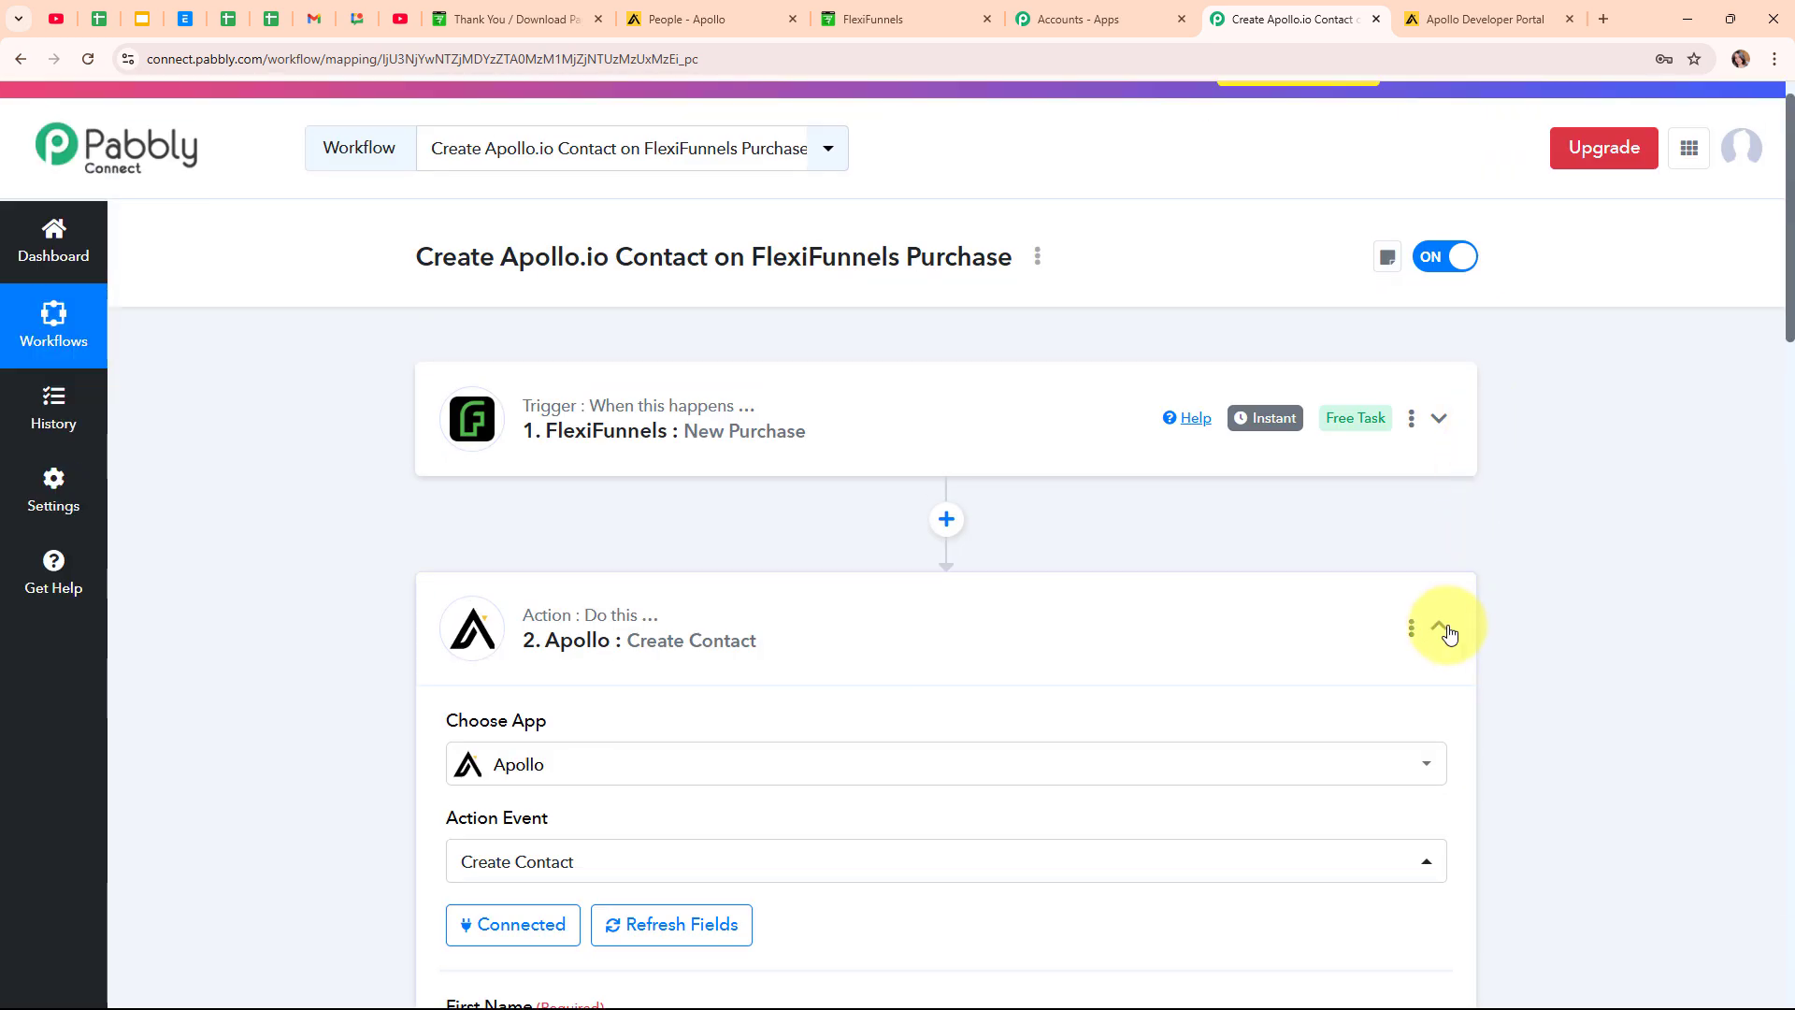
click(1439, 625)
Reload the Apollo People list to look for the newly created contact.
scroll(1017, 486, up, 1)
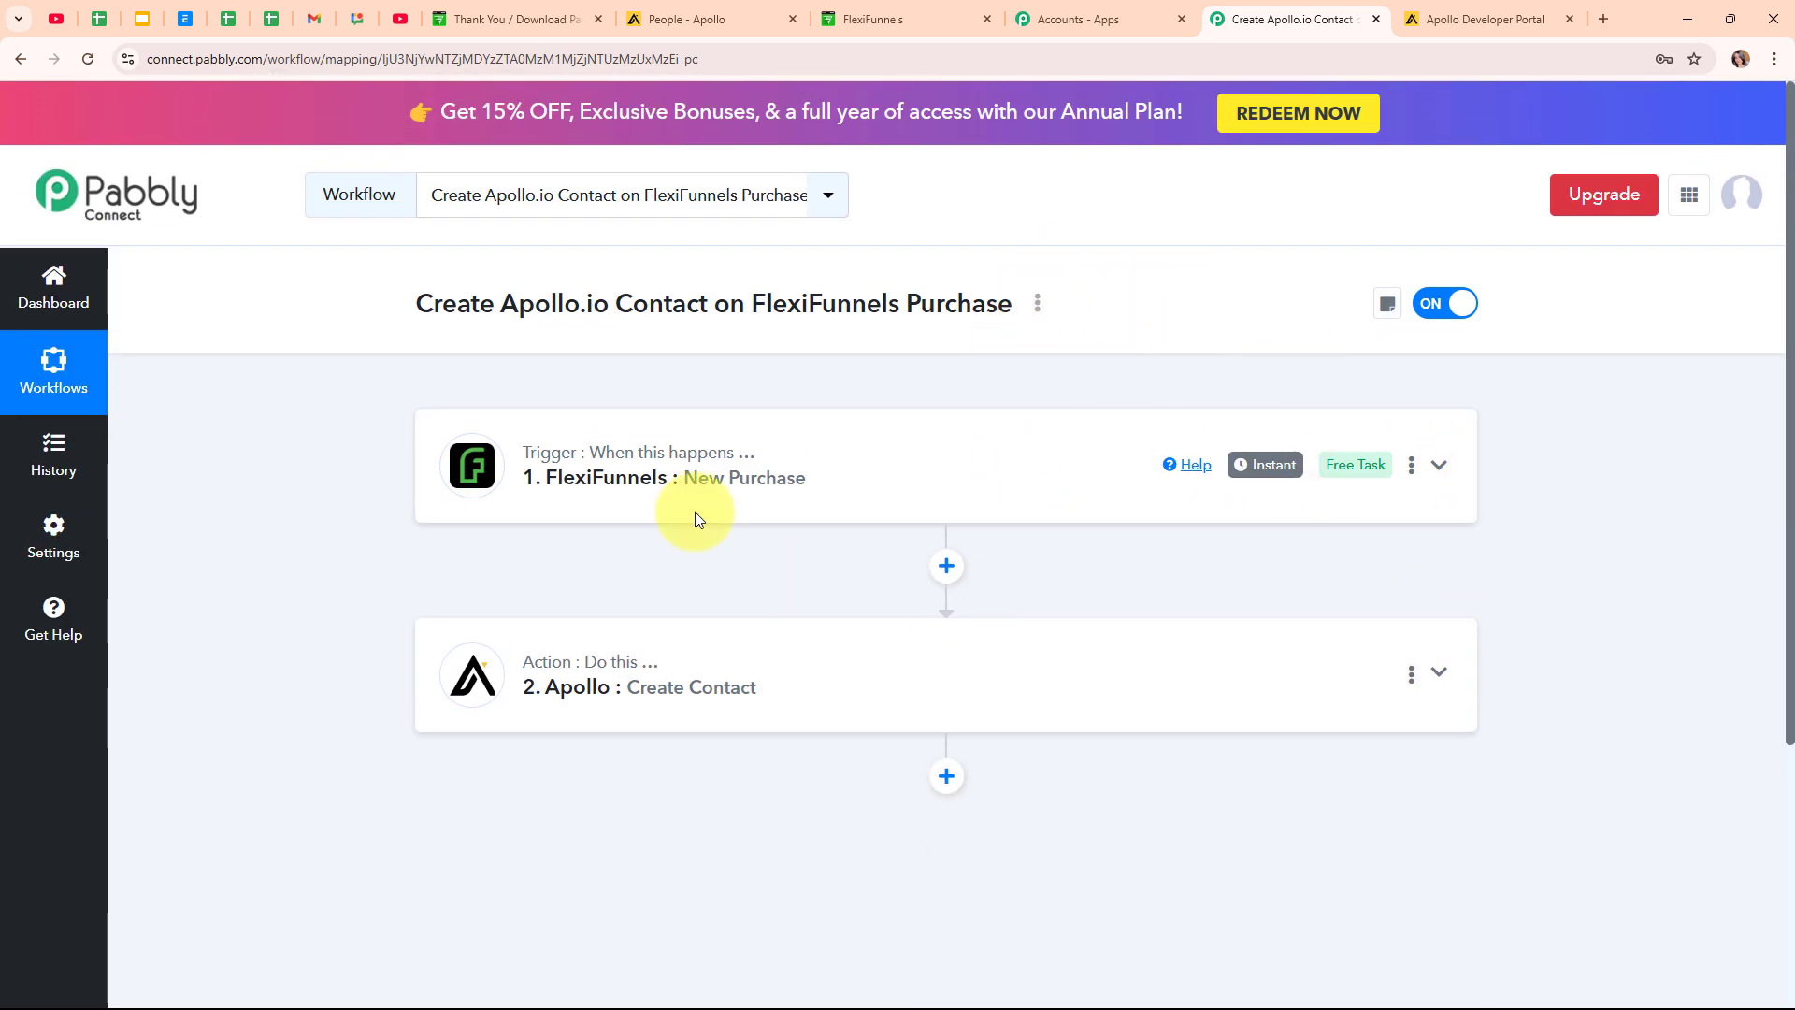
click(644, 12)
click(82, 59)
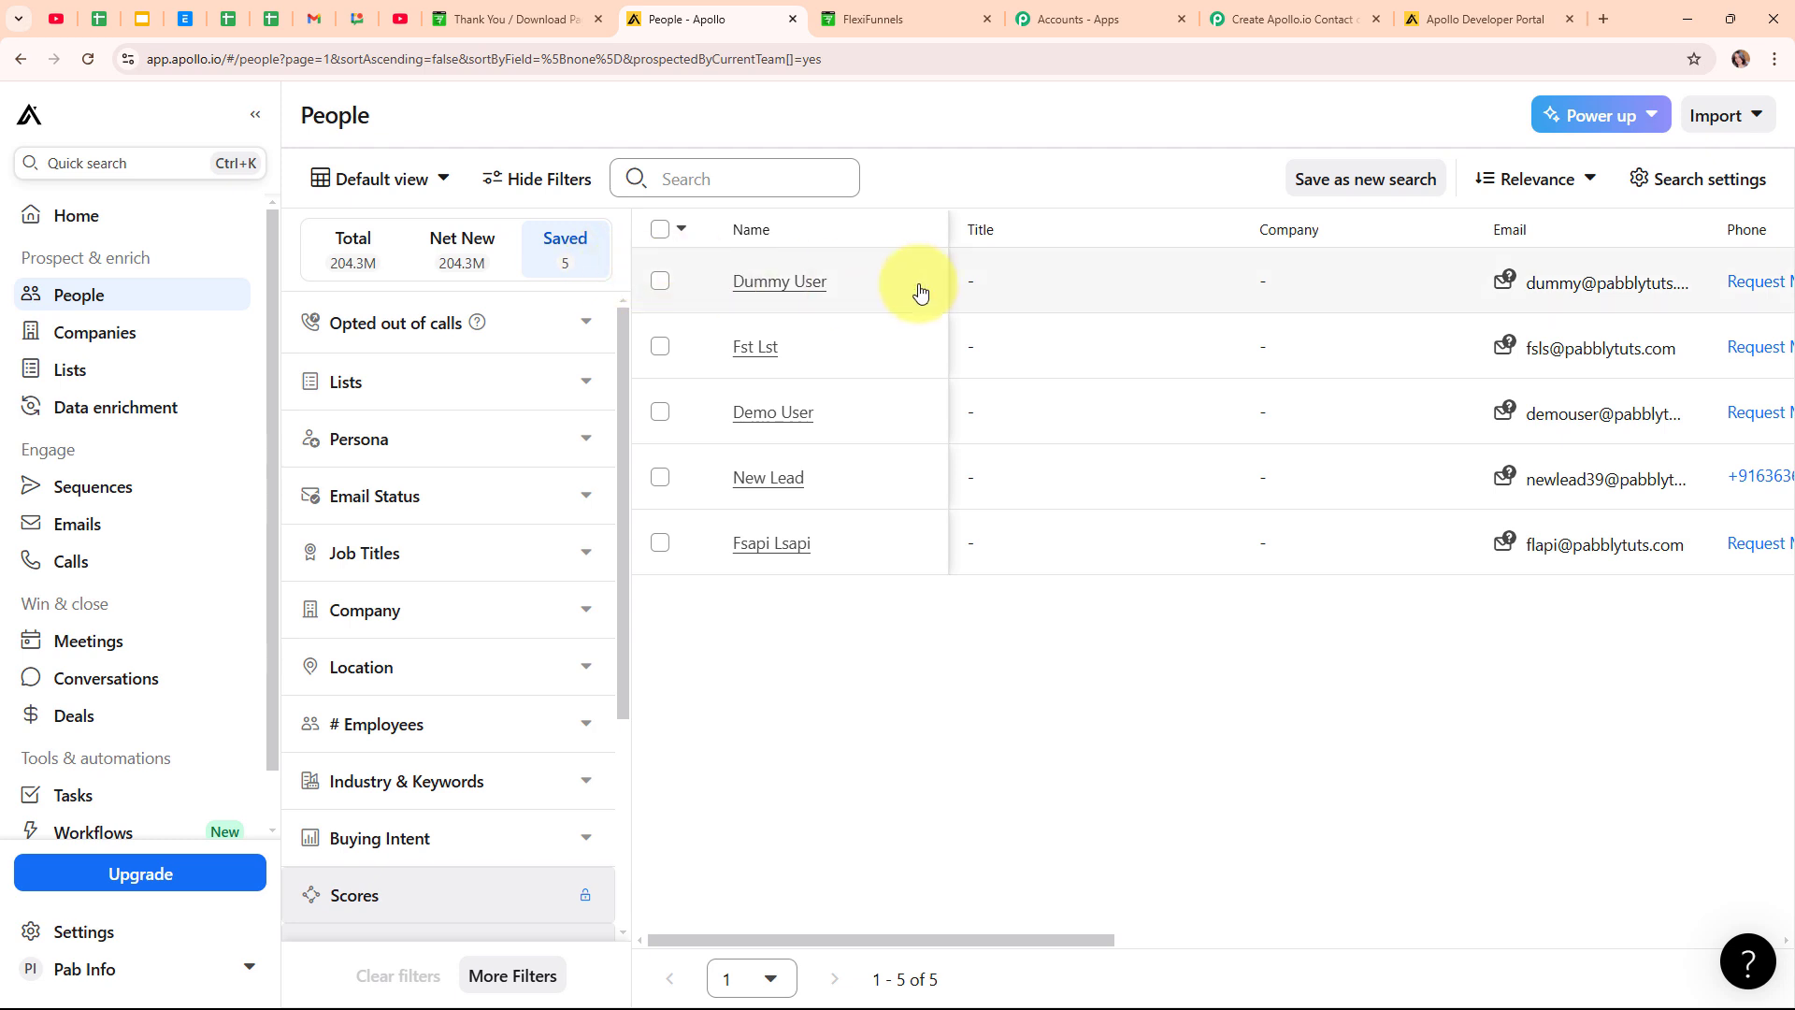
Confirm Apollo's People list shows five contacts, then go back to the 'Create Apollo.io Contact' workflow.
mouse_move(1617, 281)
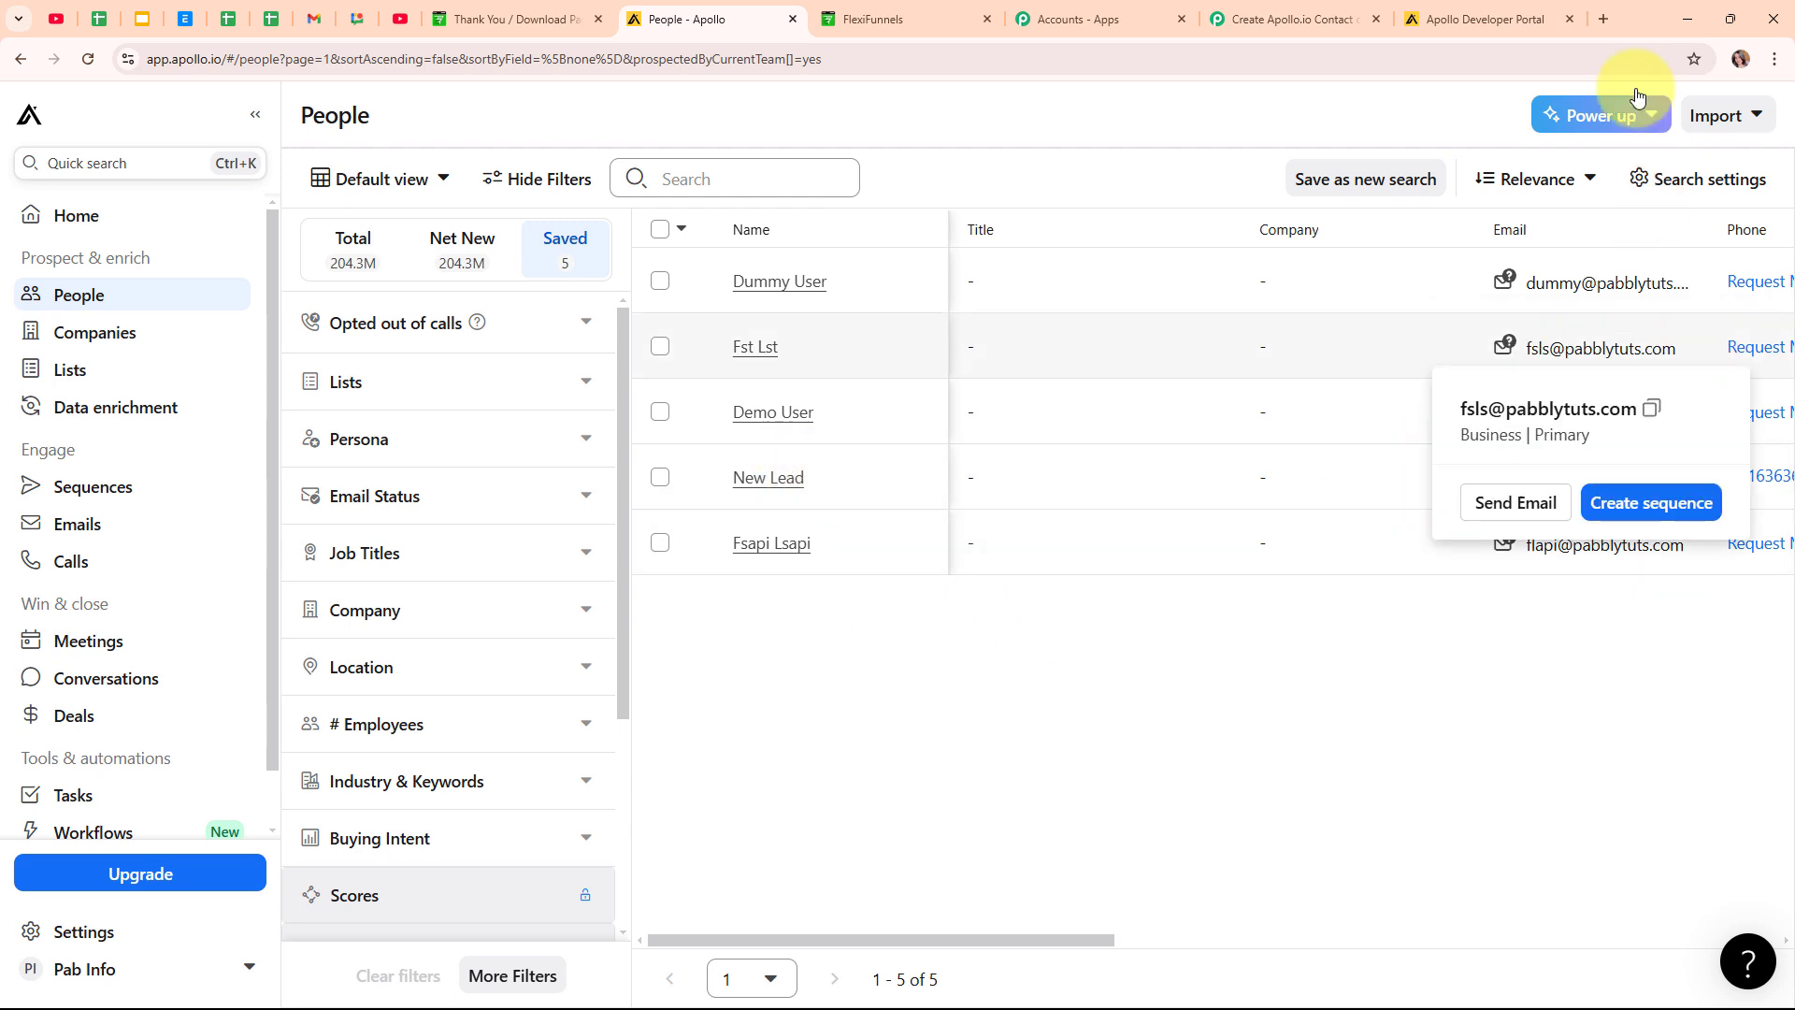
click(1258, 8)
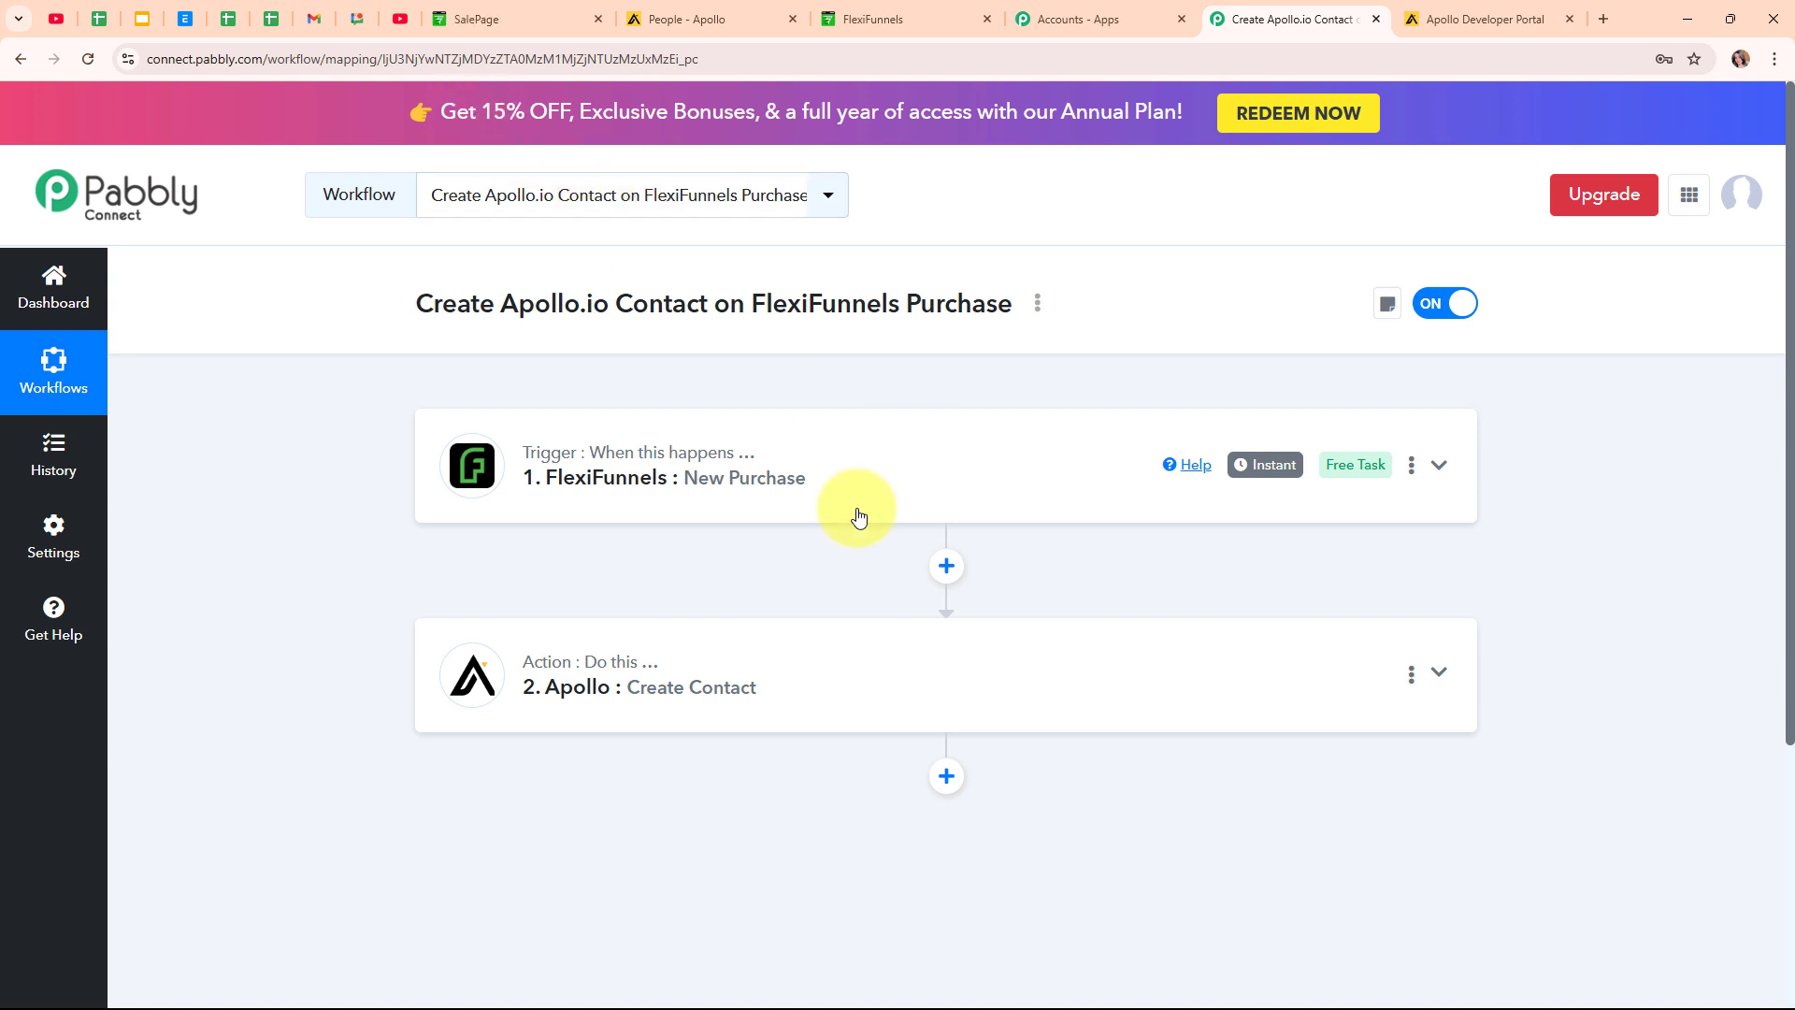
Start buying the Web Camera on the sales page and enter the test buyer's name and e-mail.
click(495, 18)
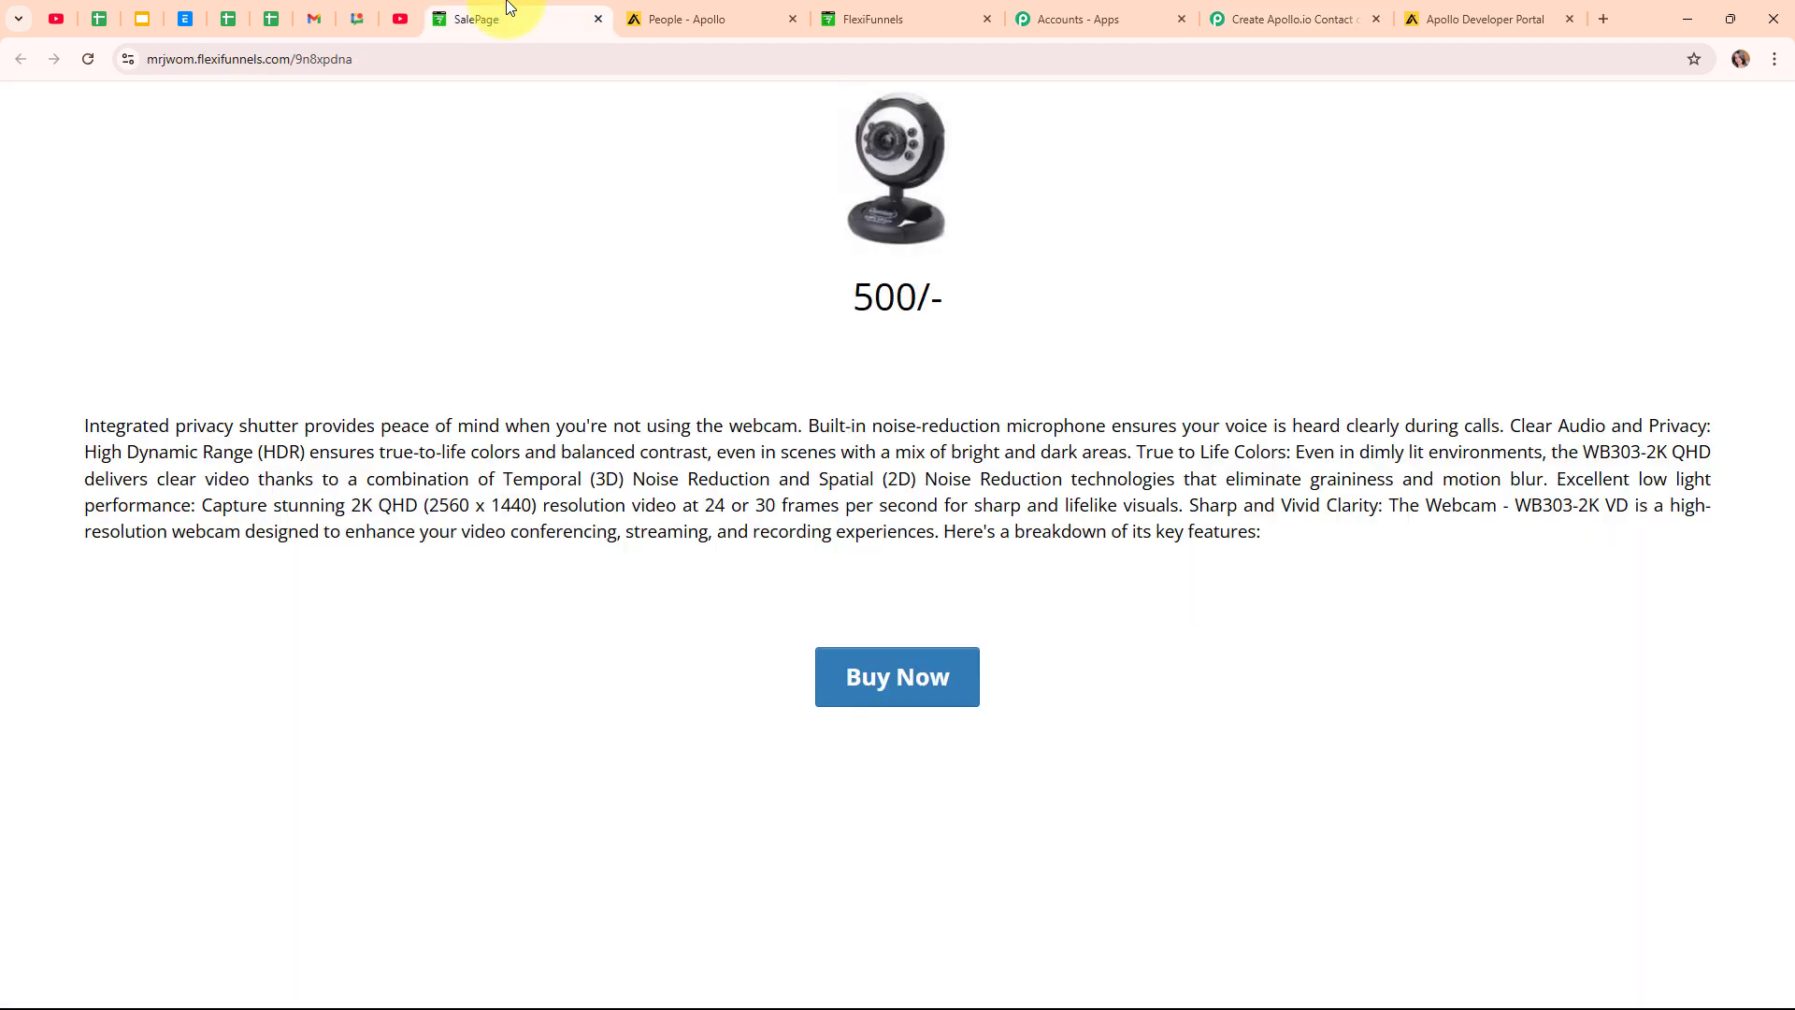
click(961, 691)
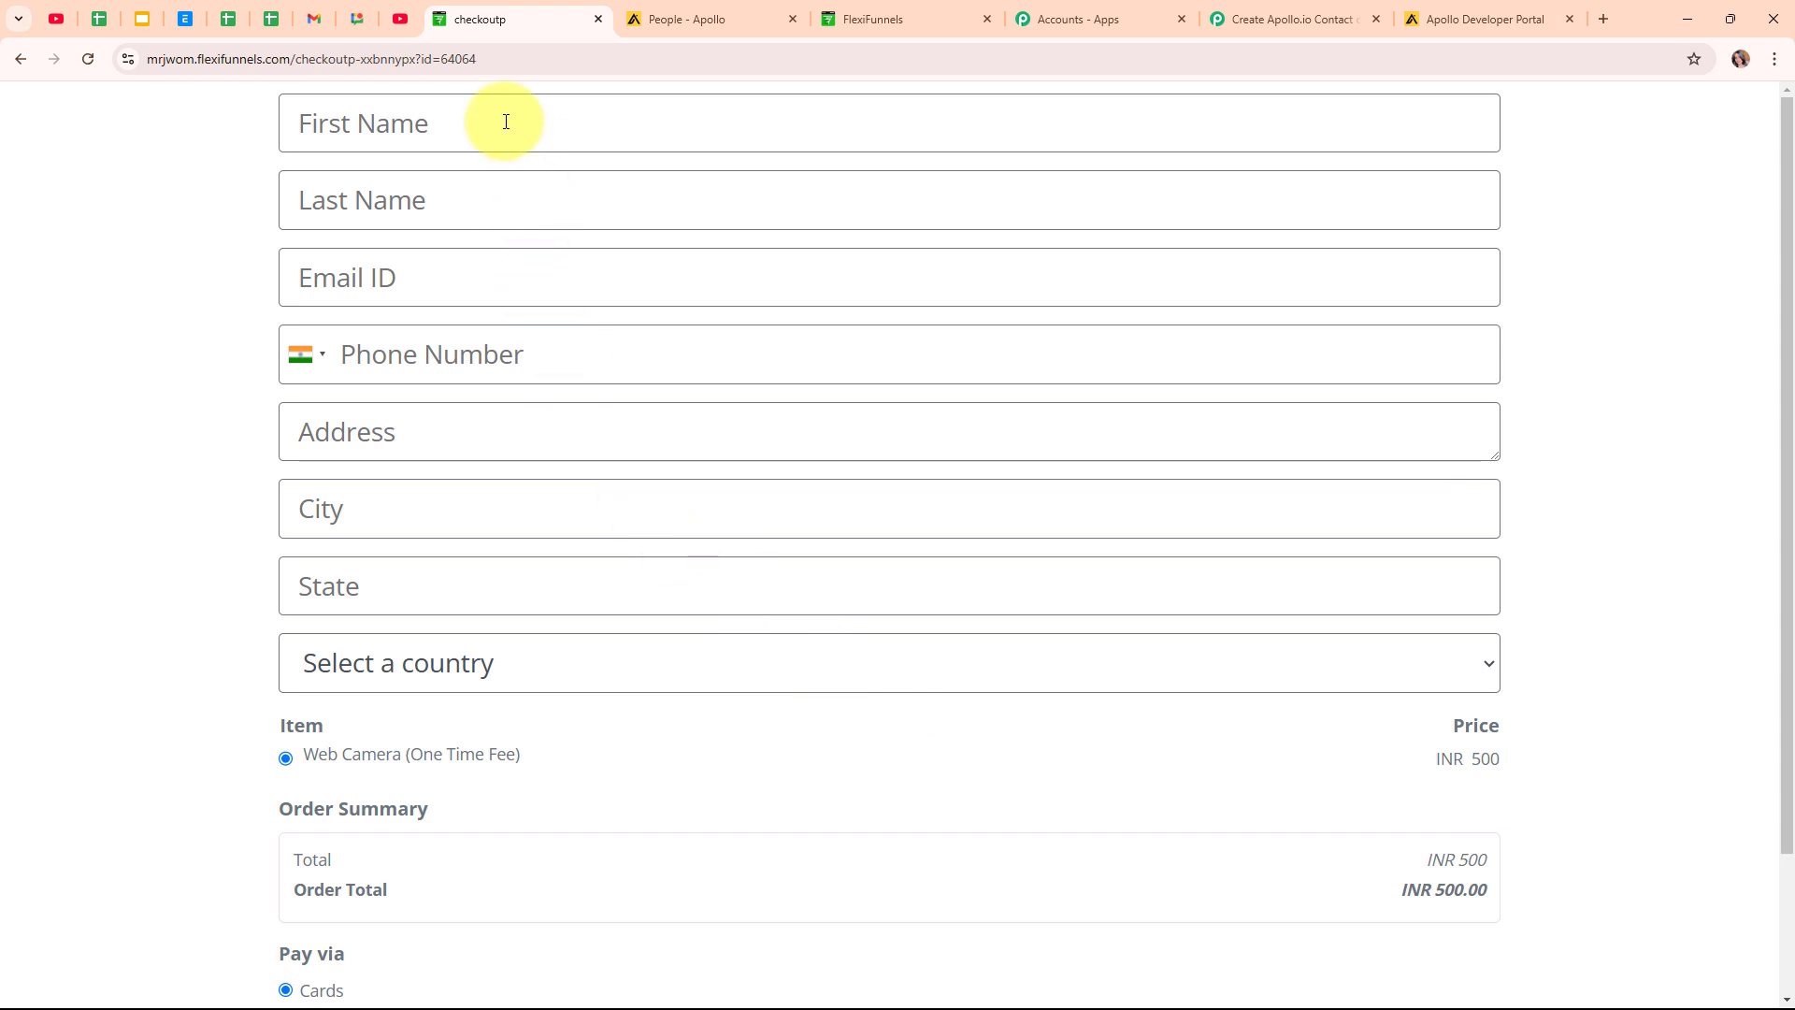
click(506, 121)
text(Smart)
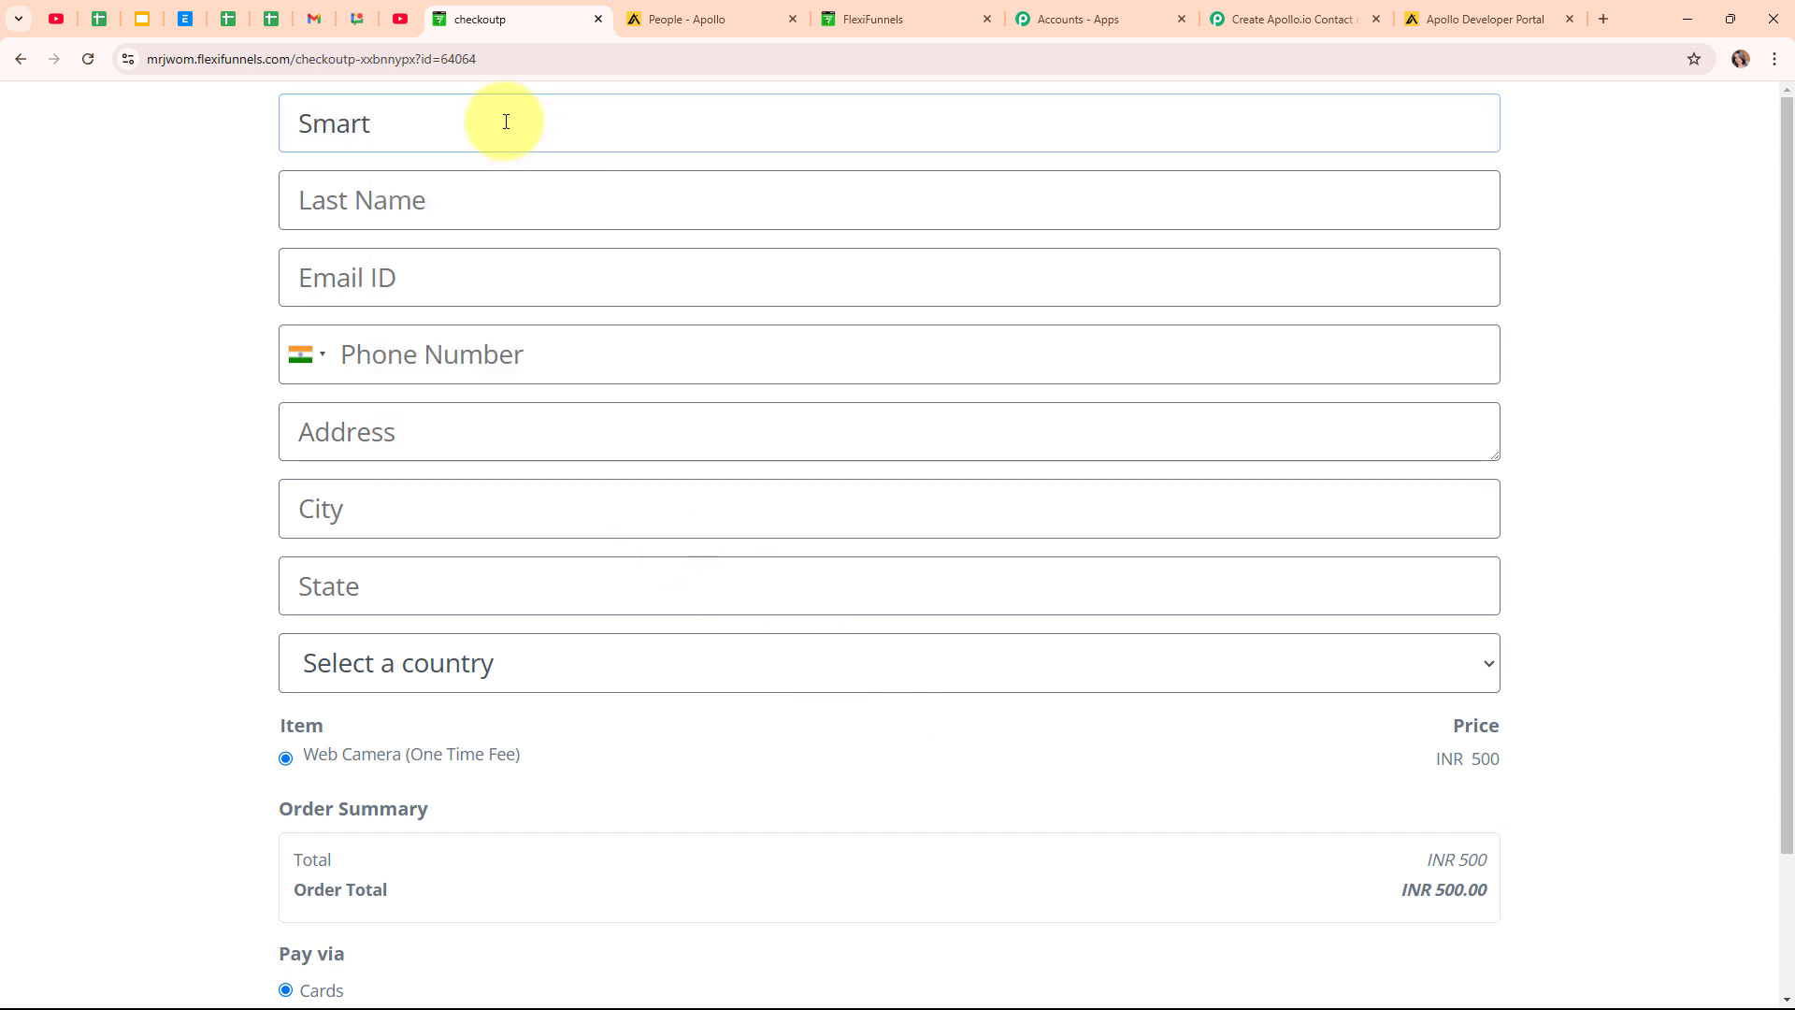
click(480, 193)
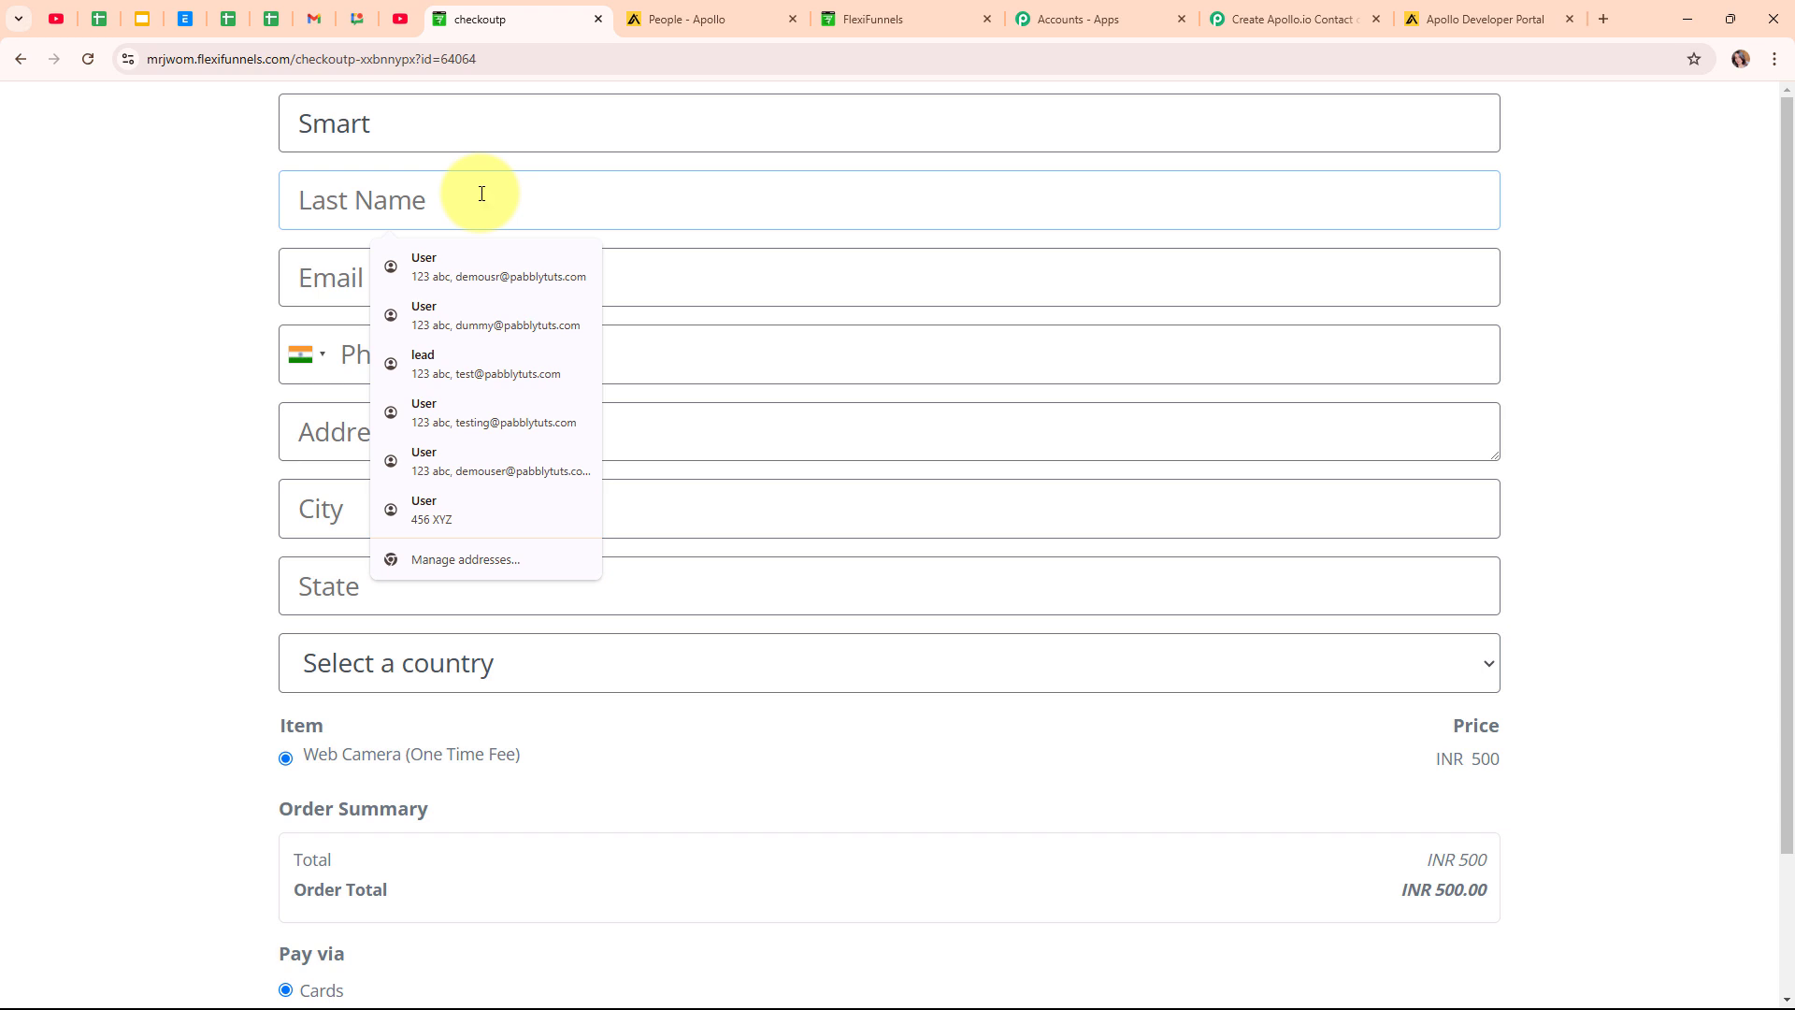
text(Lead)
click(617, 270)
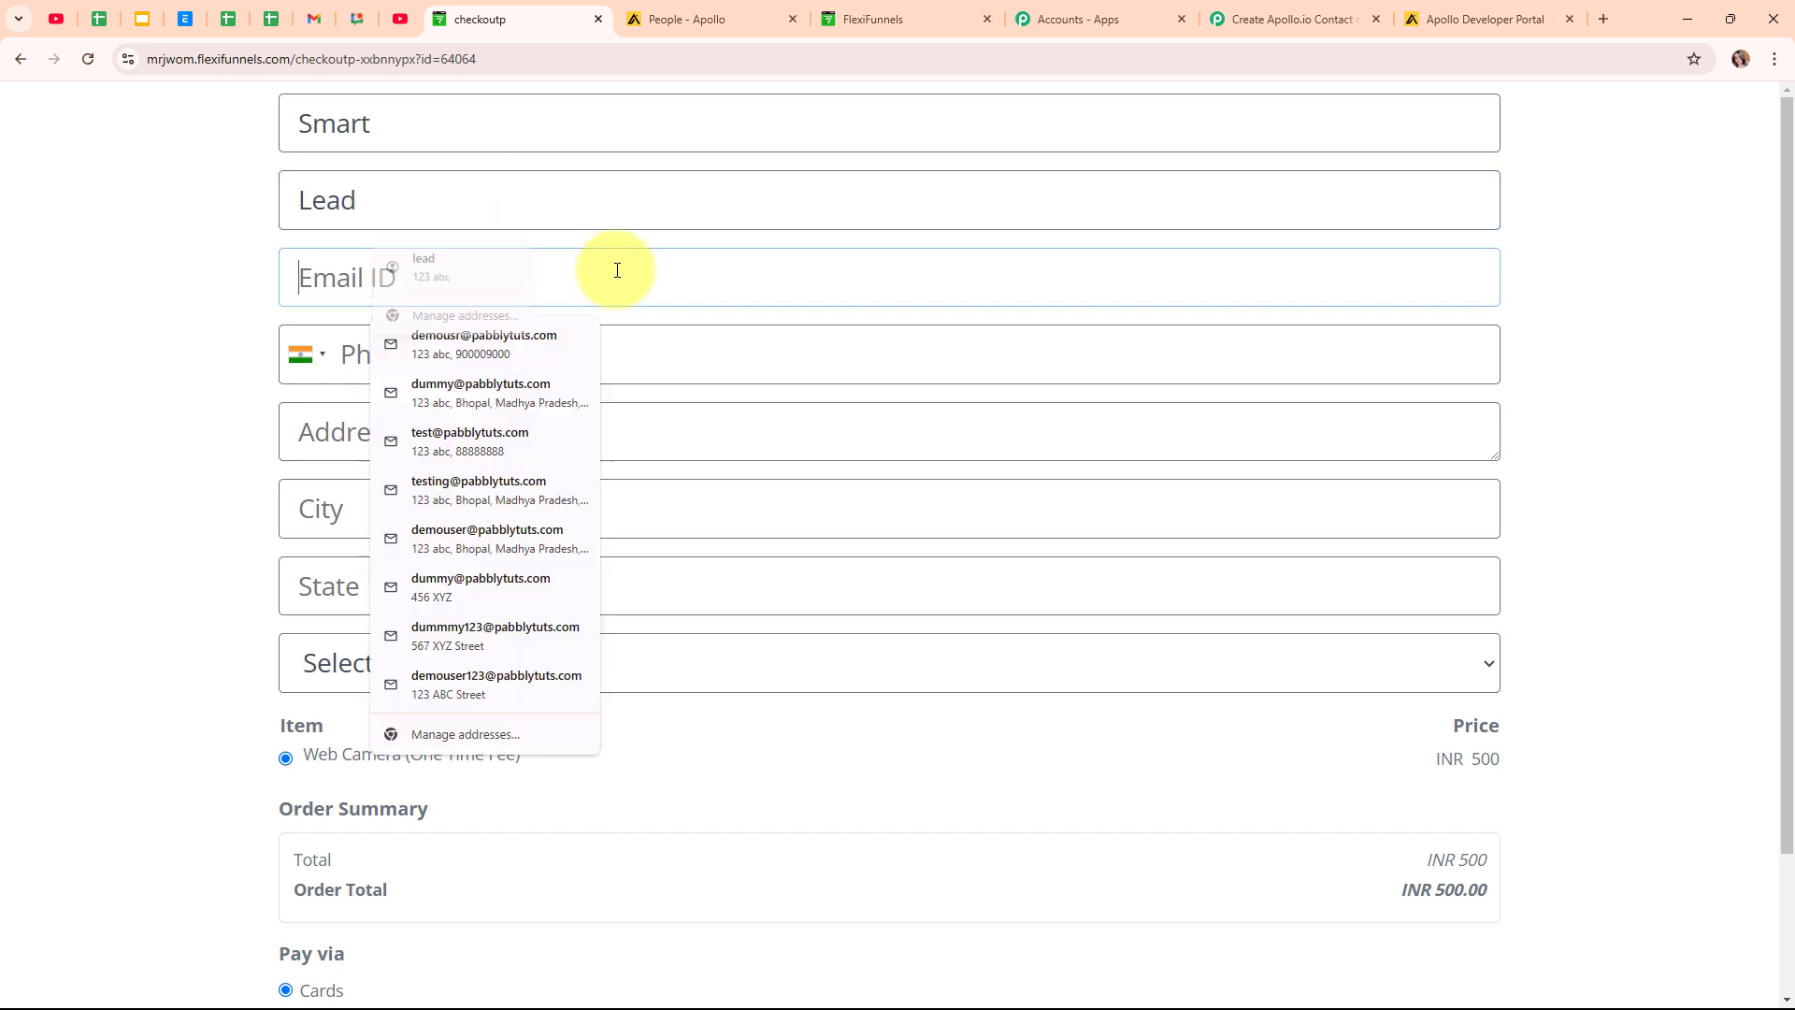
text(smart)
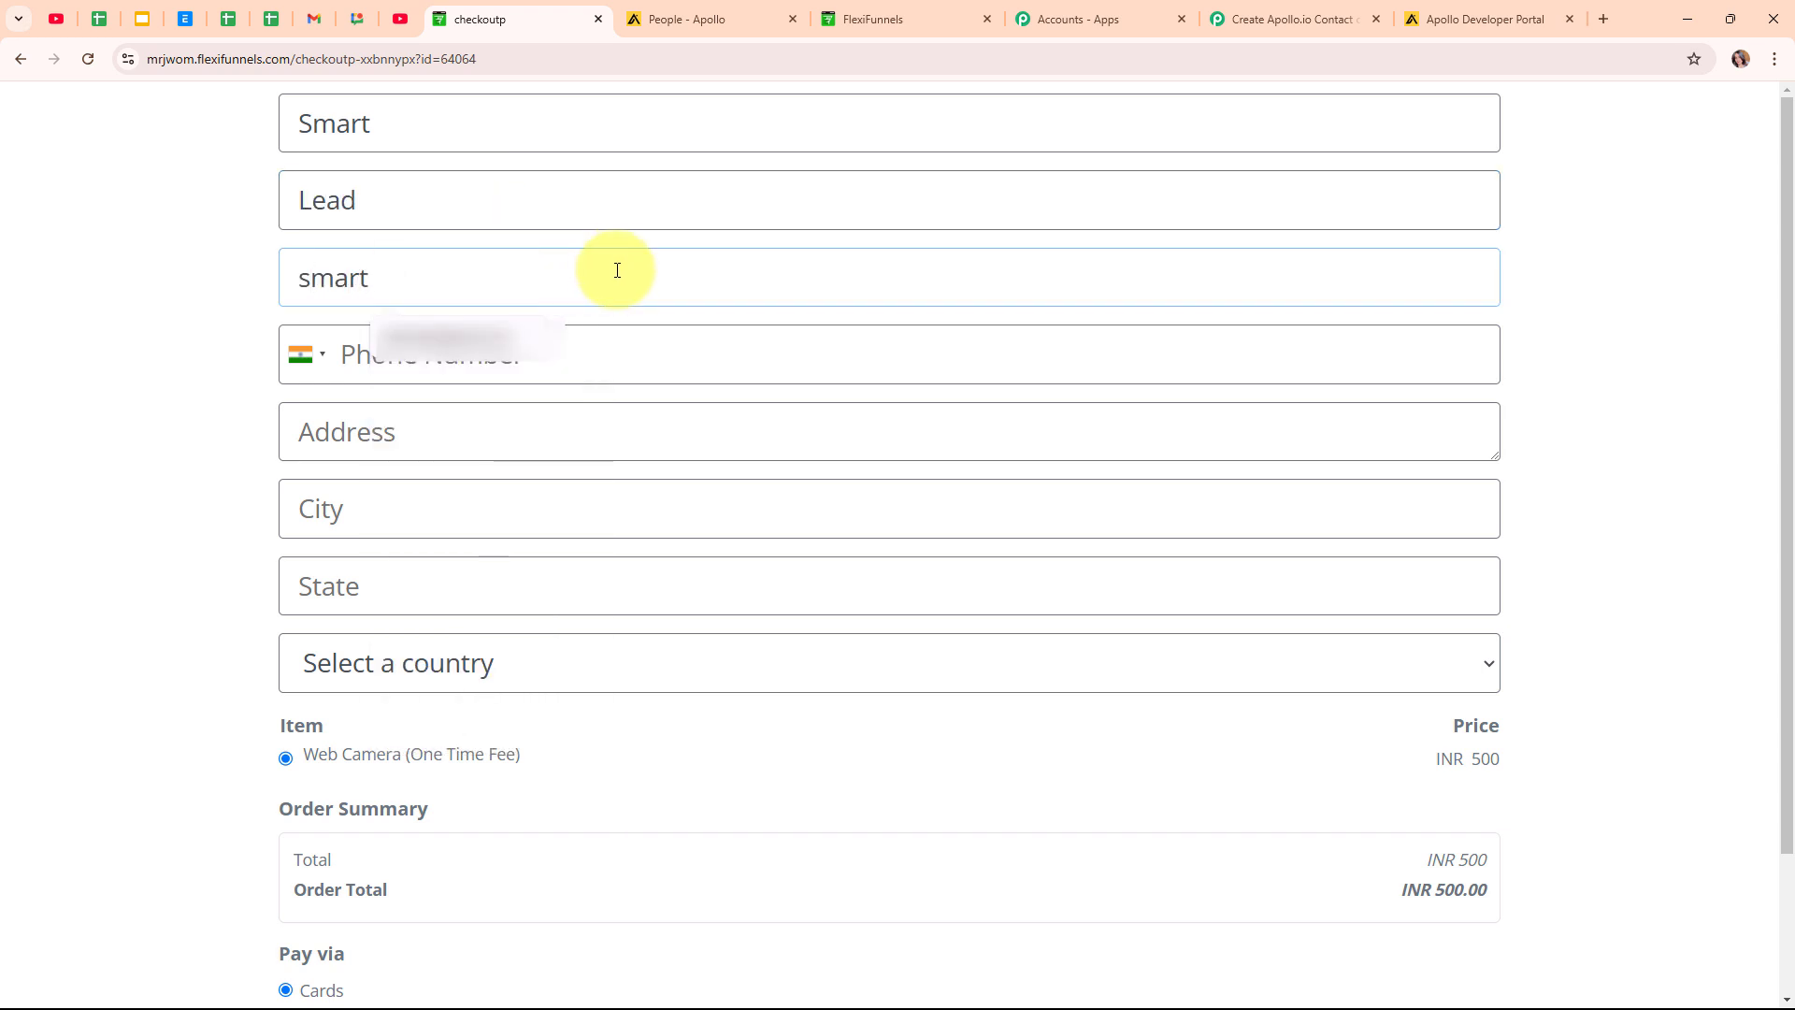
key(Down)
key(Return)
Fill in the buyer's phone, street address, city and state, and select India as the country.
click(611, 355)
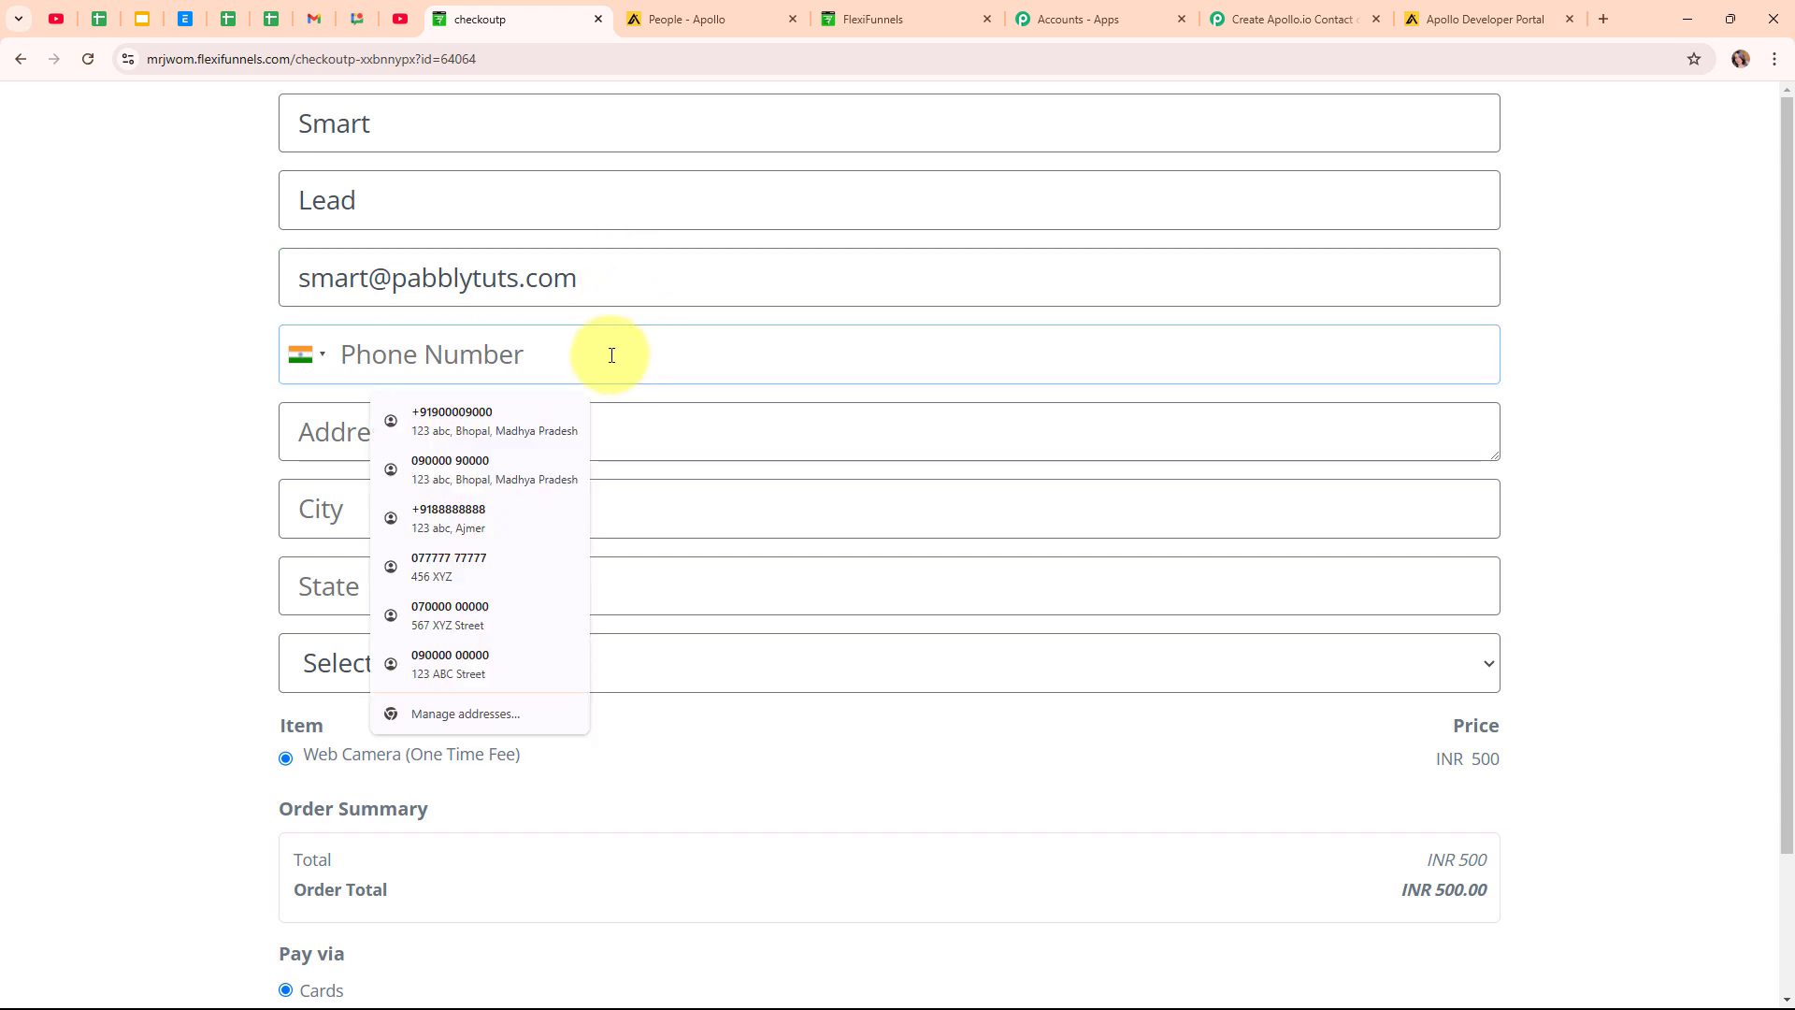
text(8484848484)
click(590, 441)
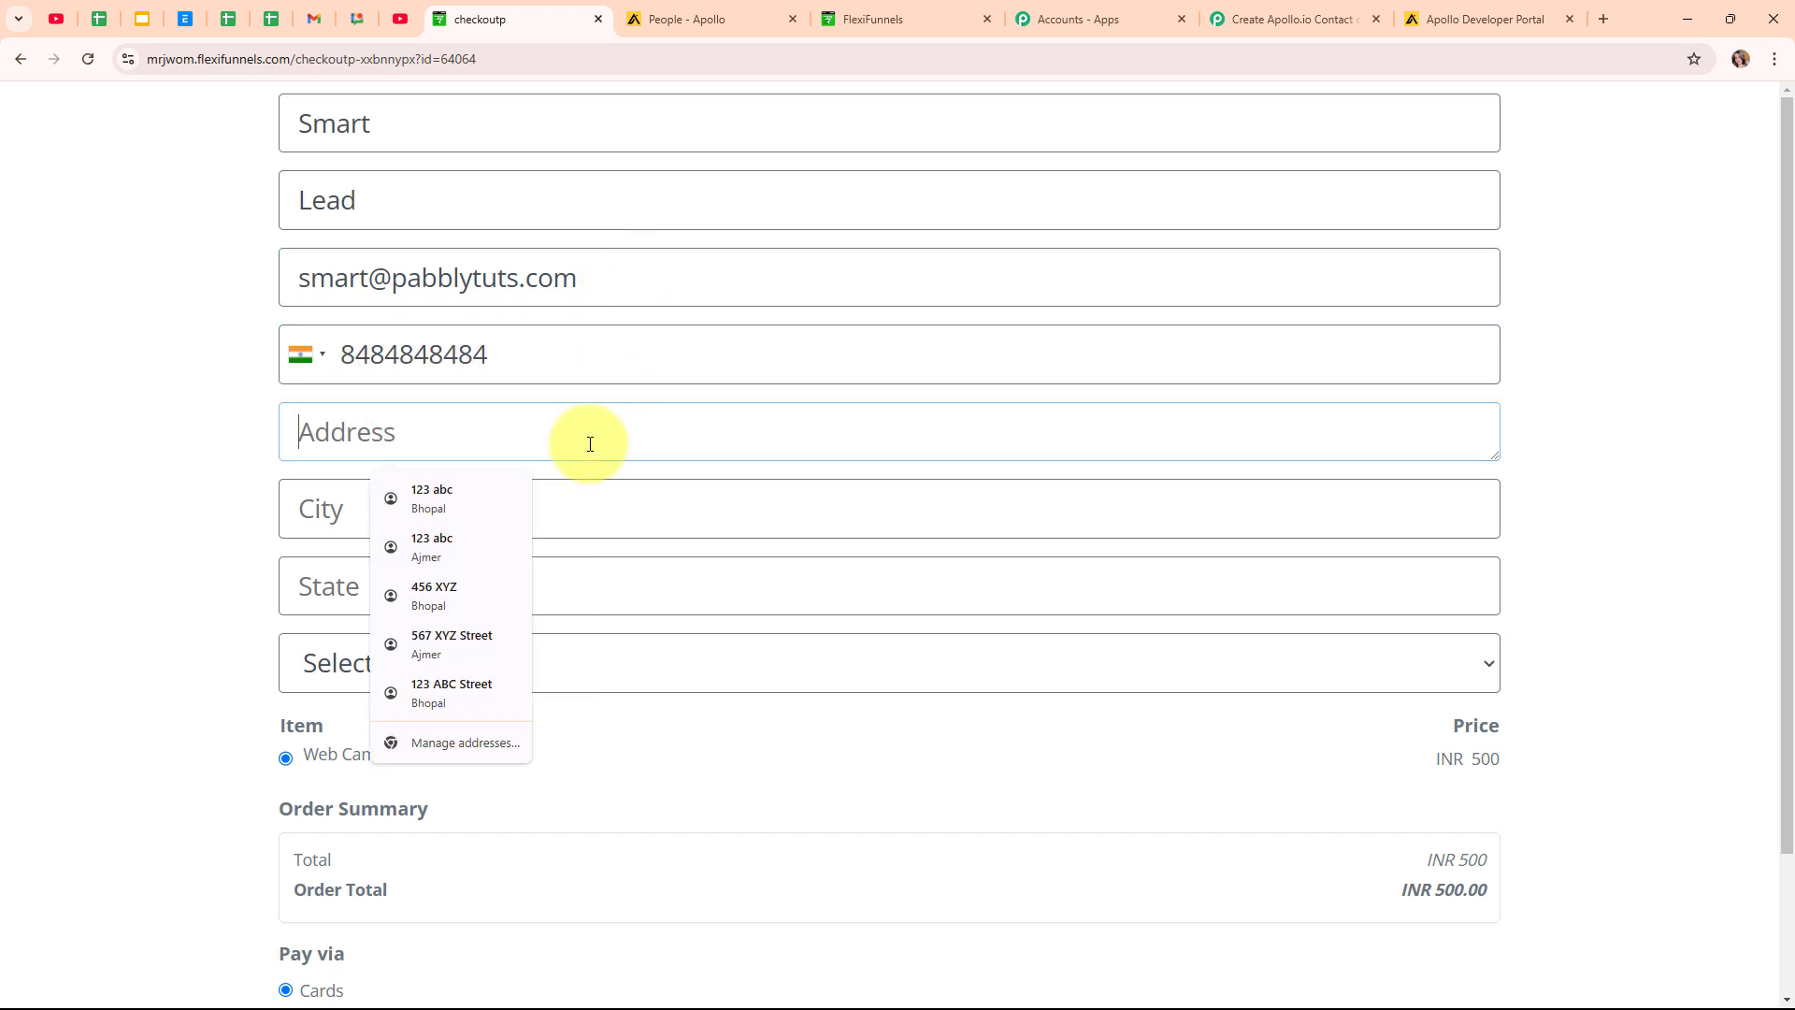
text(890 ABC)
click(595, 515)
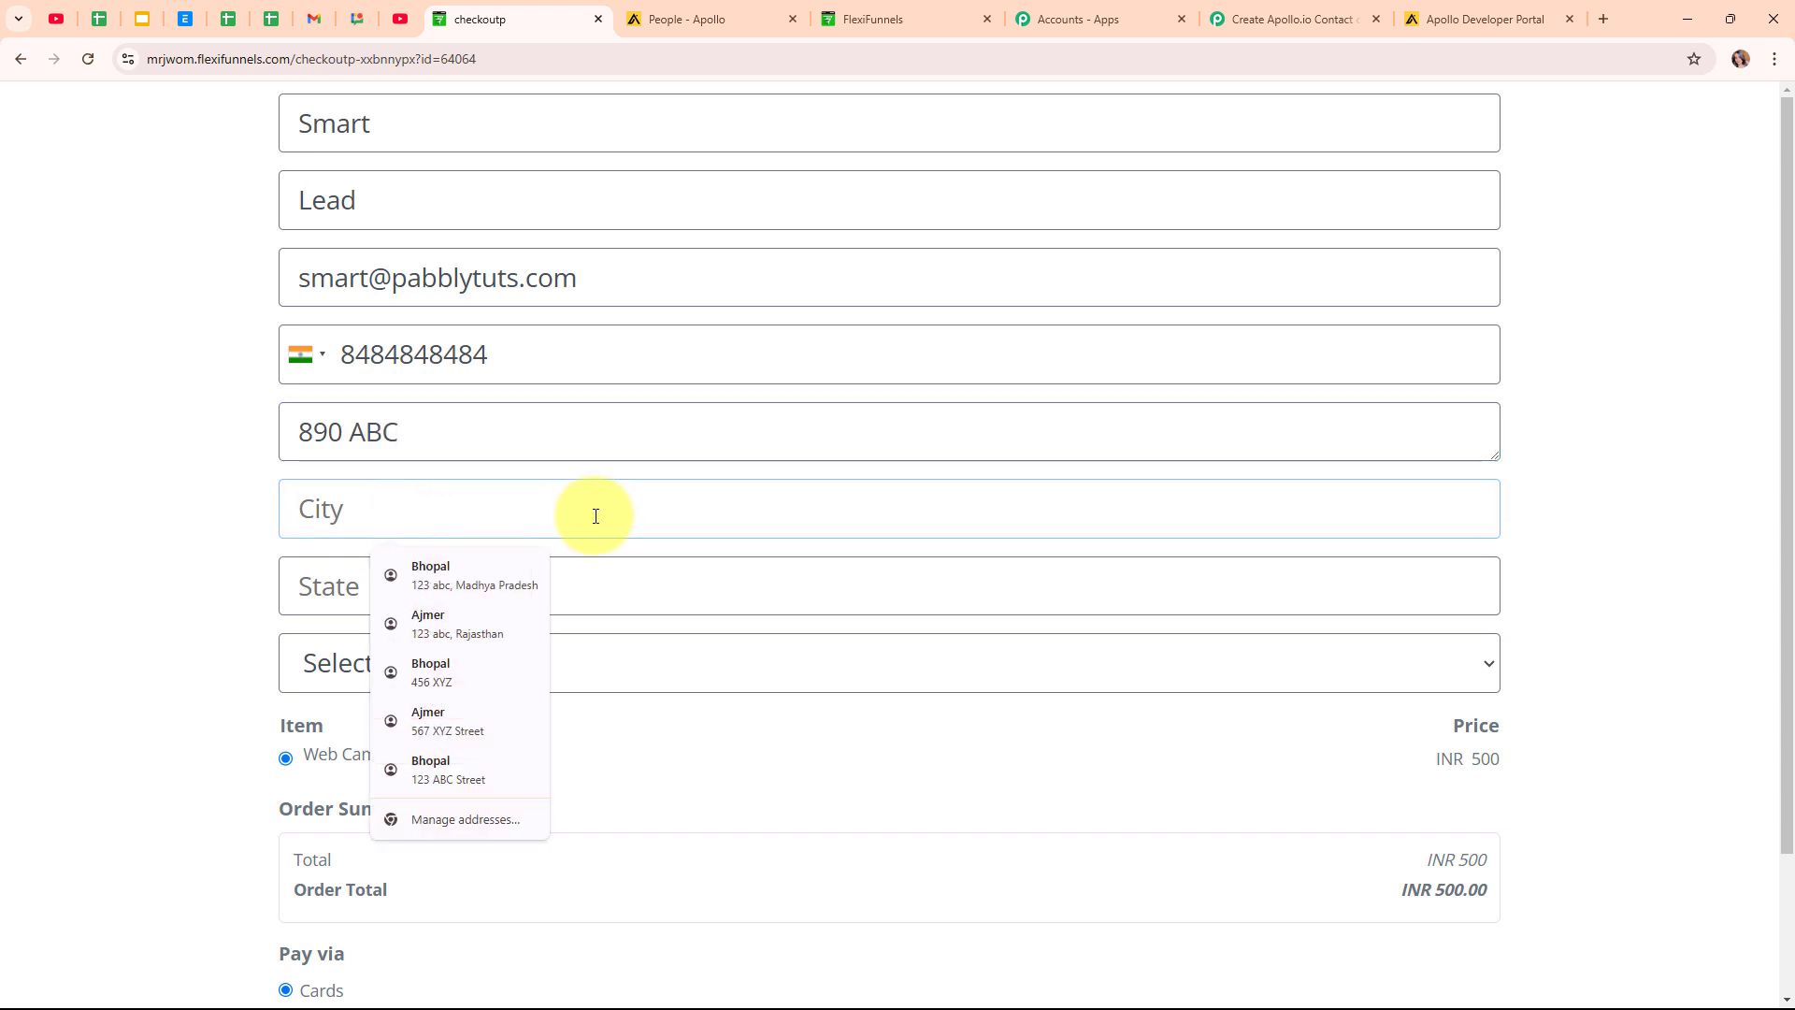
text(Ajmer)
click(614, 574)
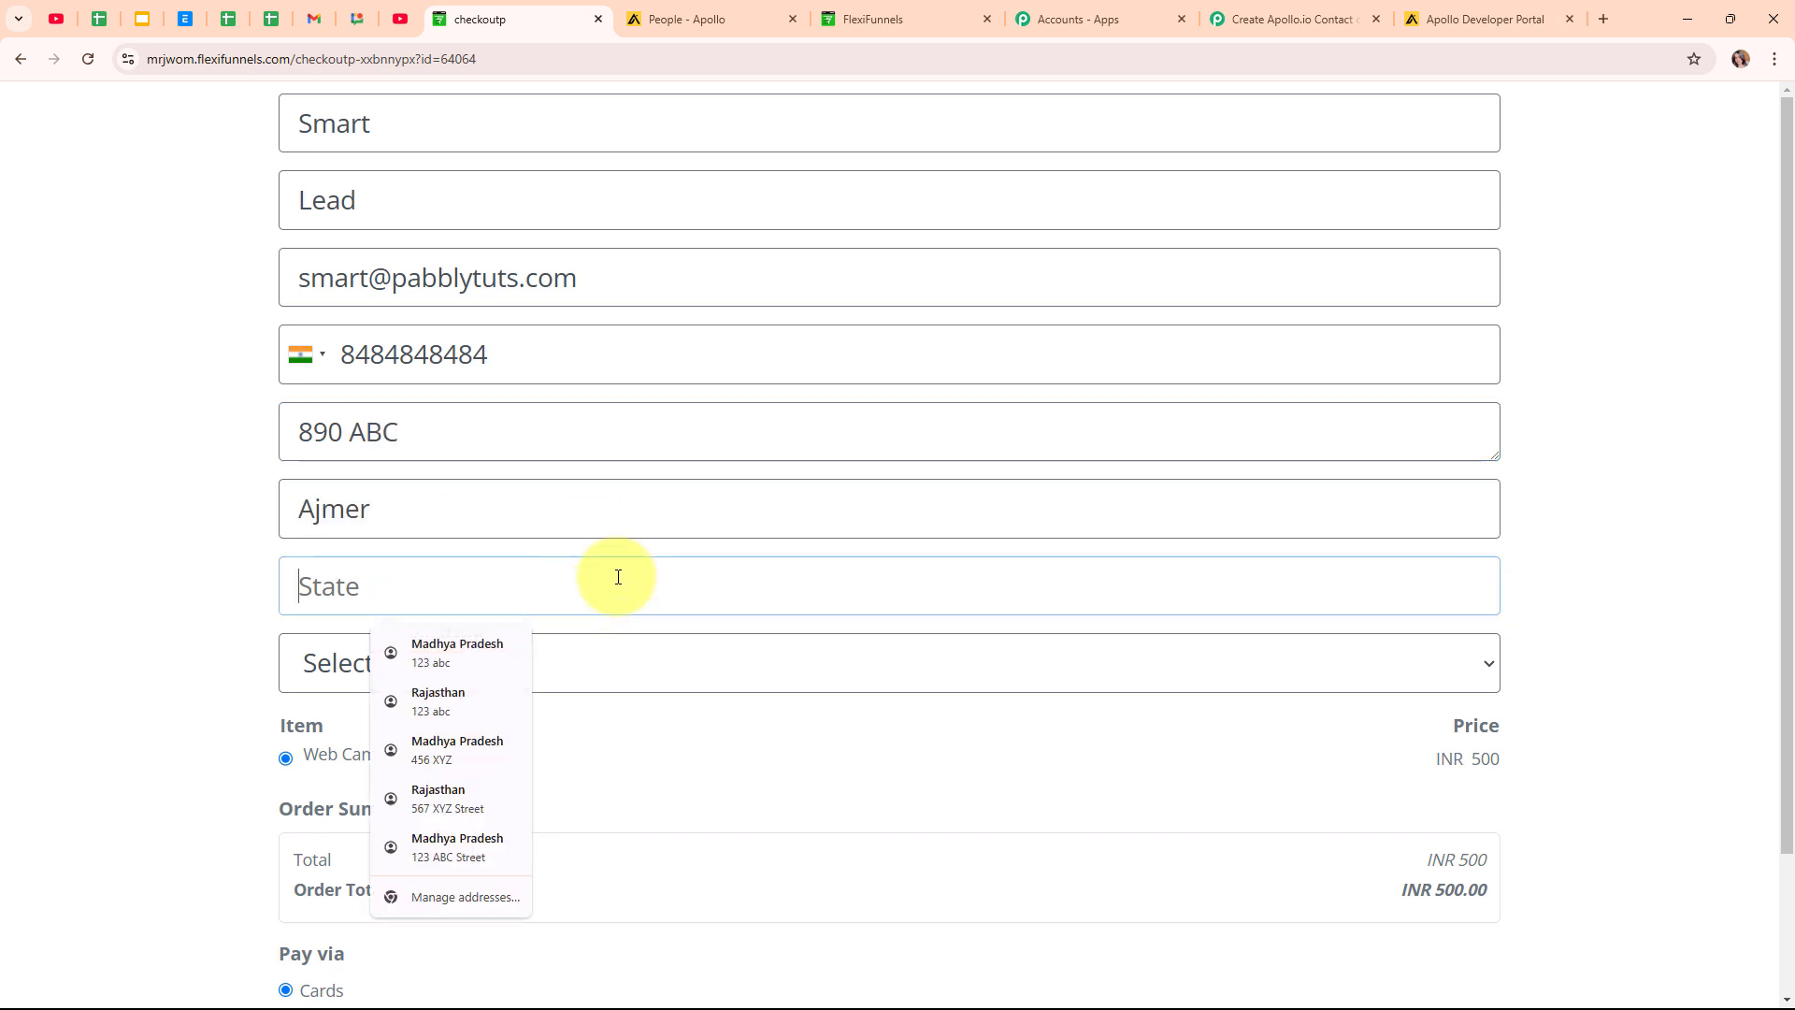
click(547, 683)
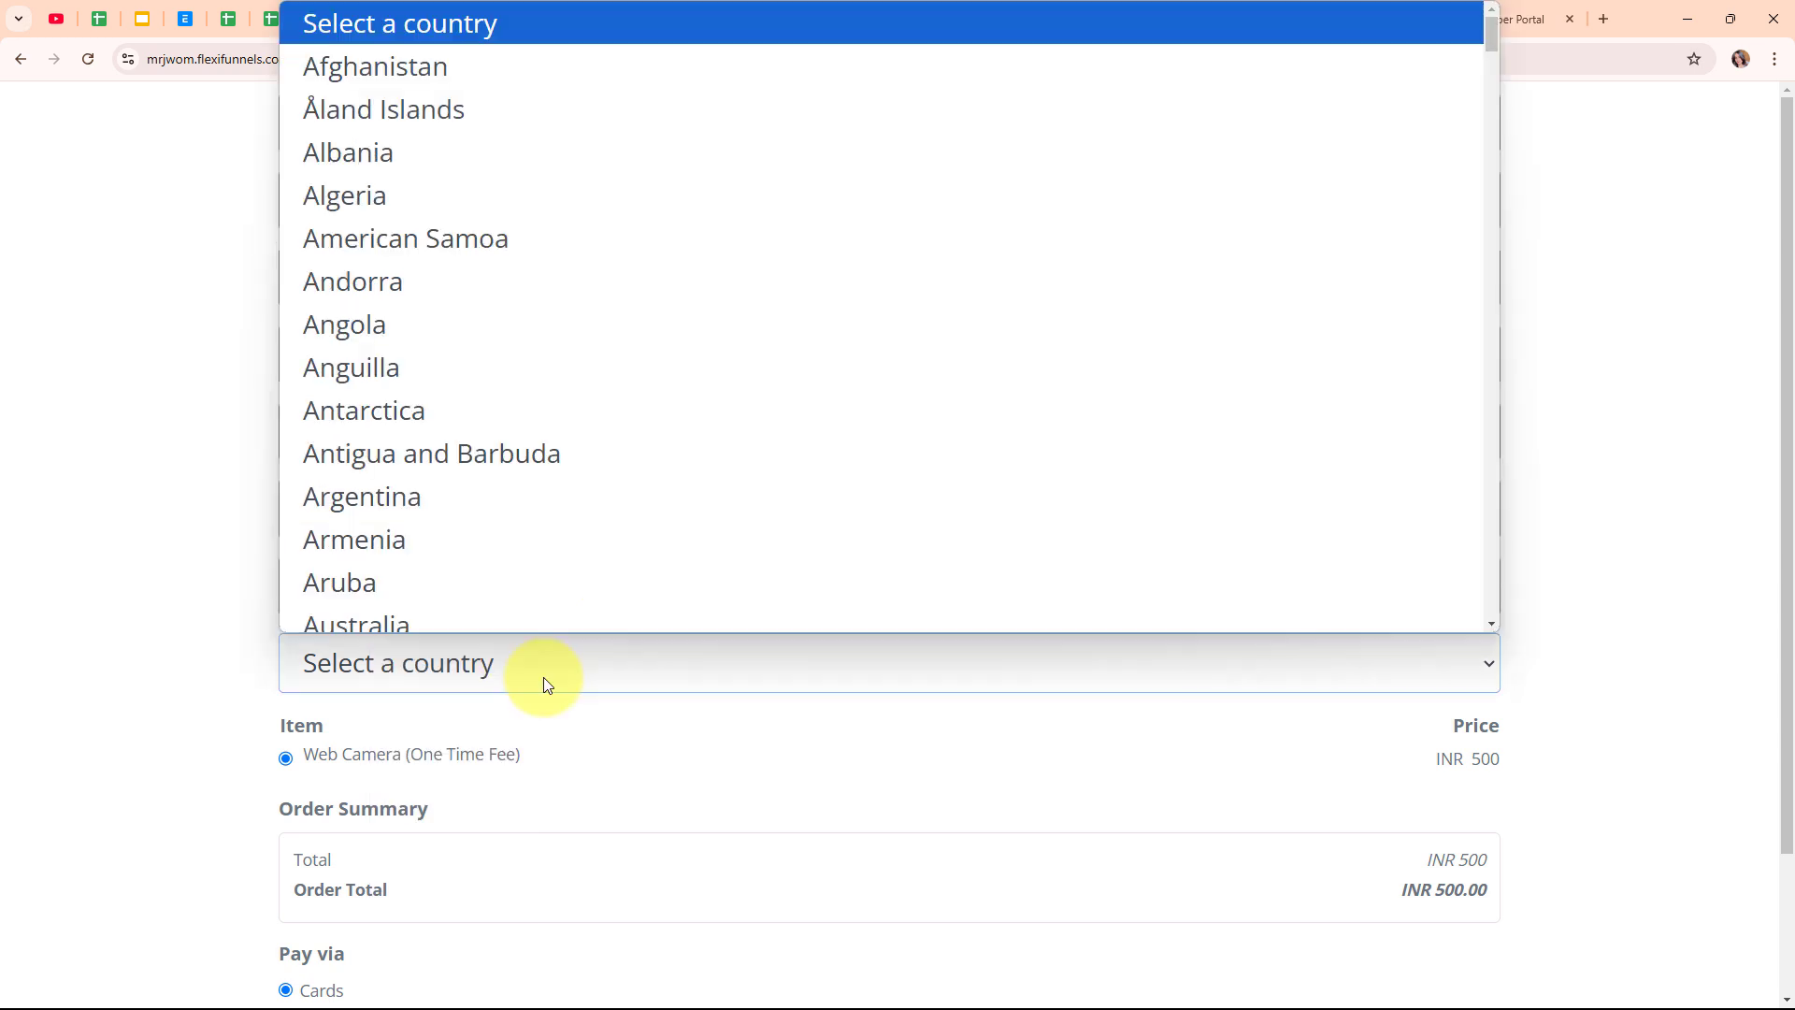
text(in)
click(537, 609)
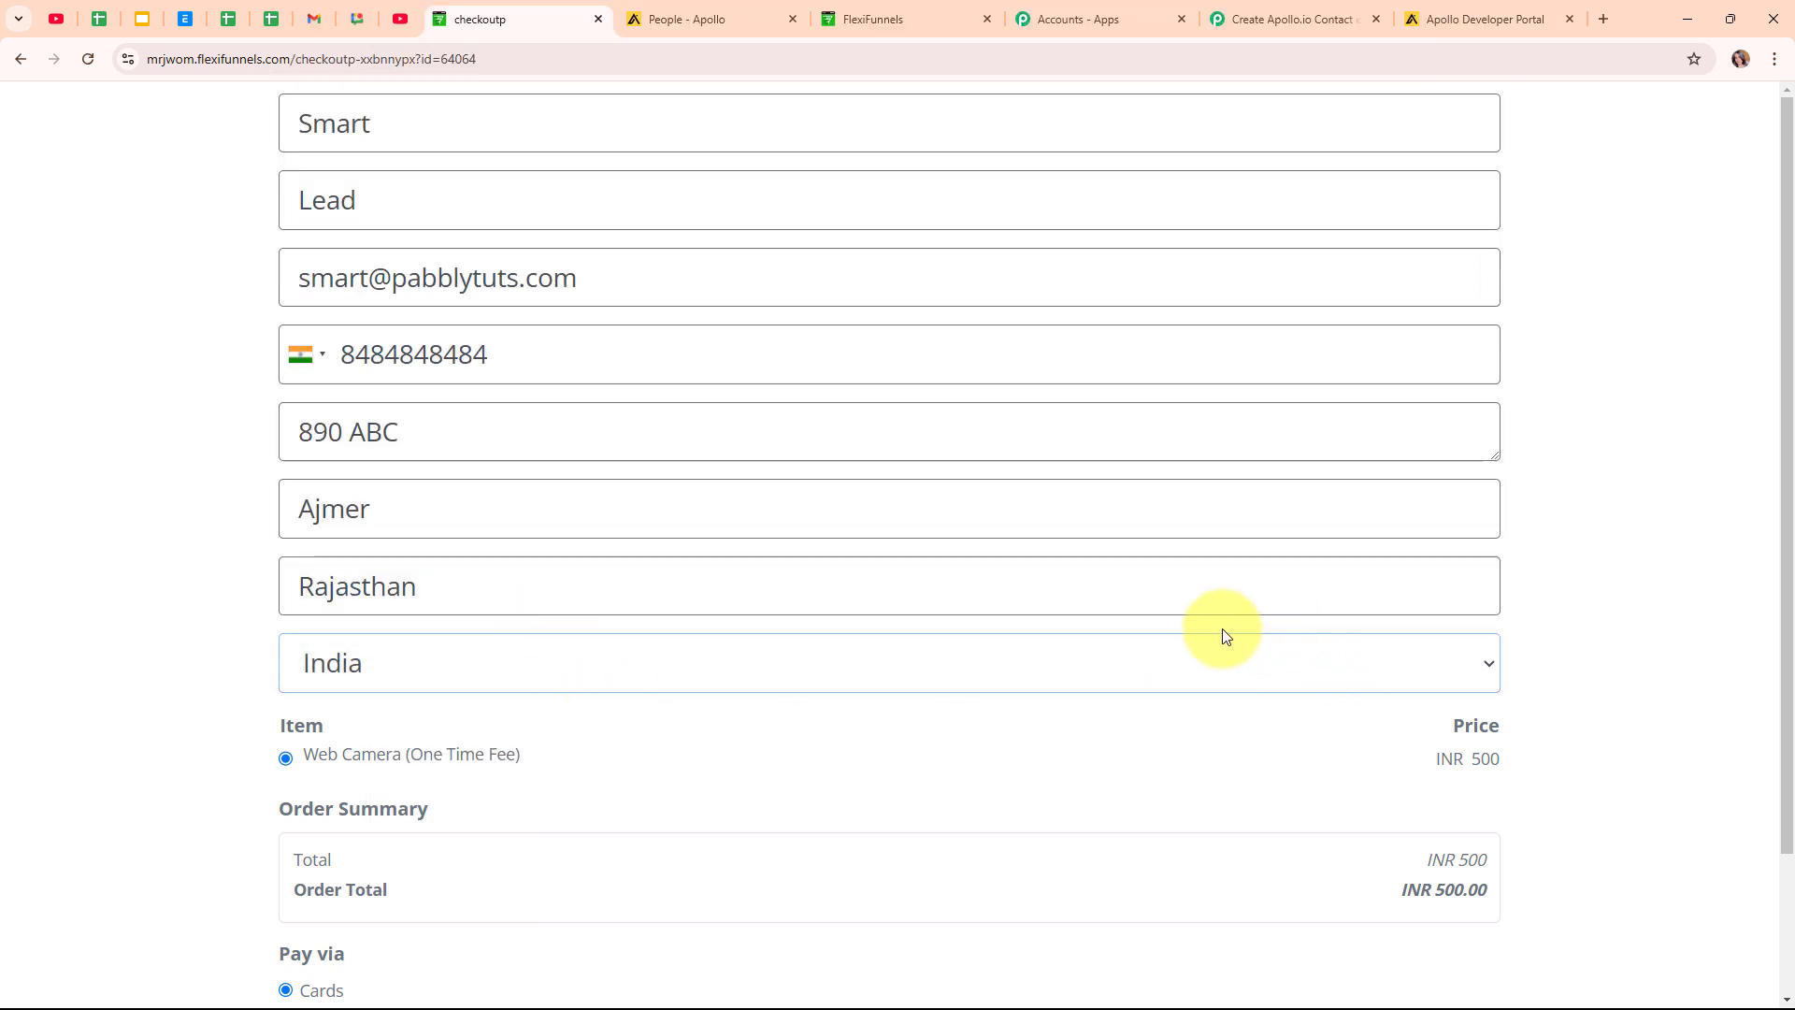
Enter the test card details expiring 02/26 with CVC and ZIP.
scroll(1221, 629, down, 2)
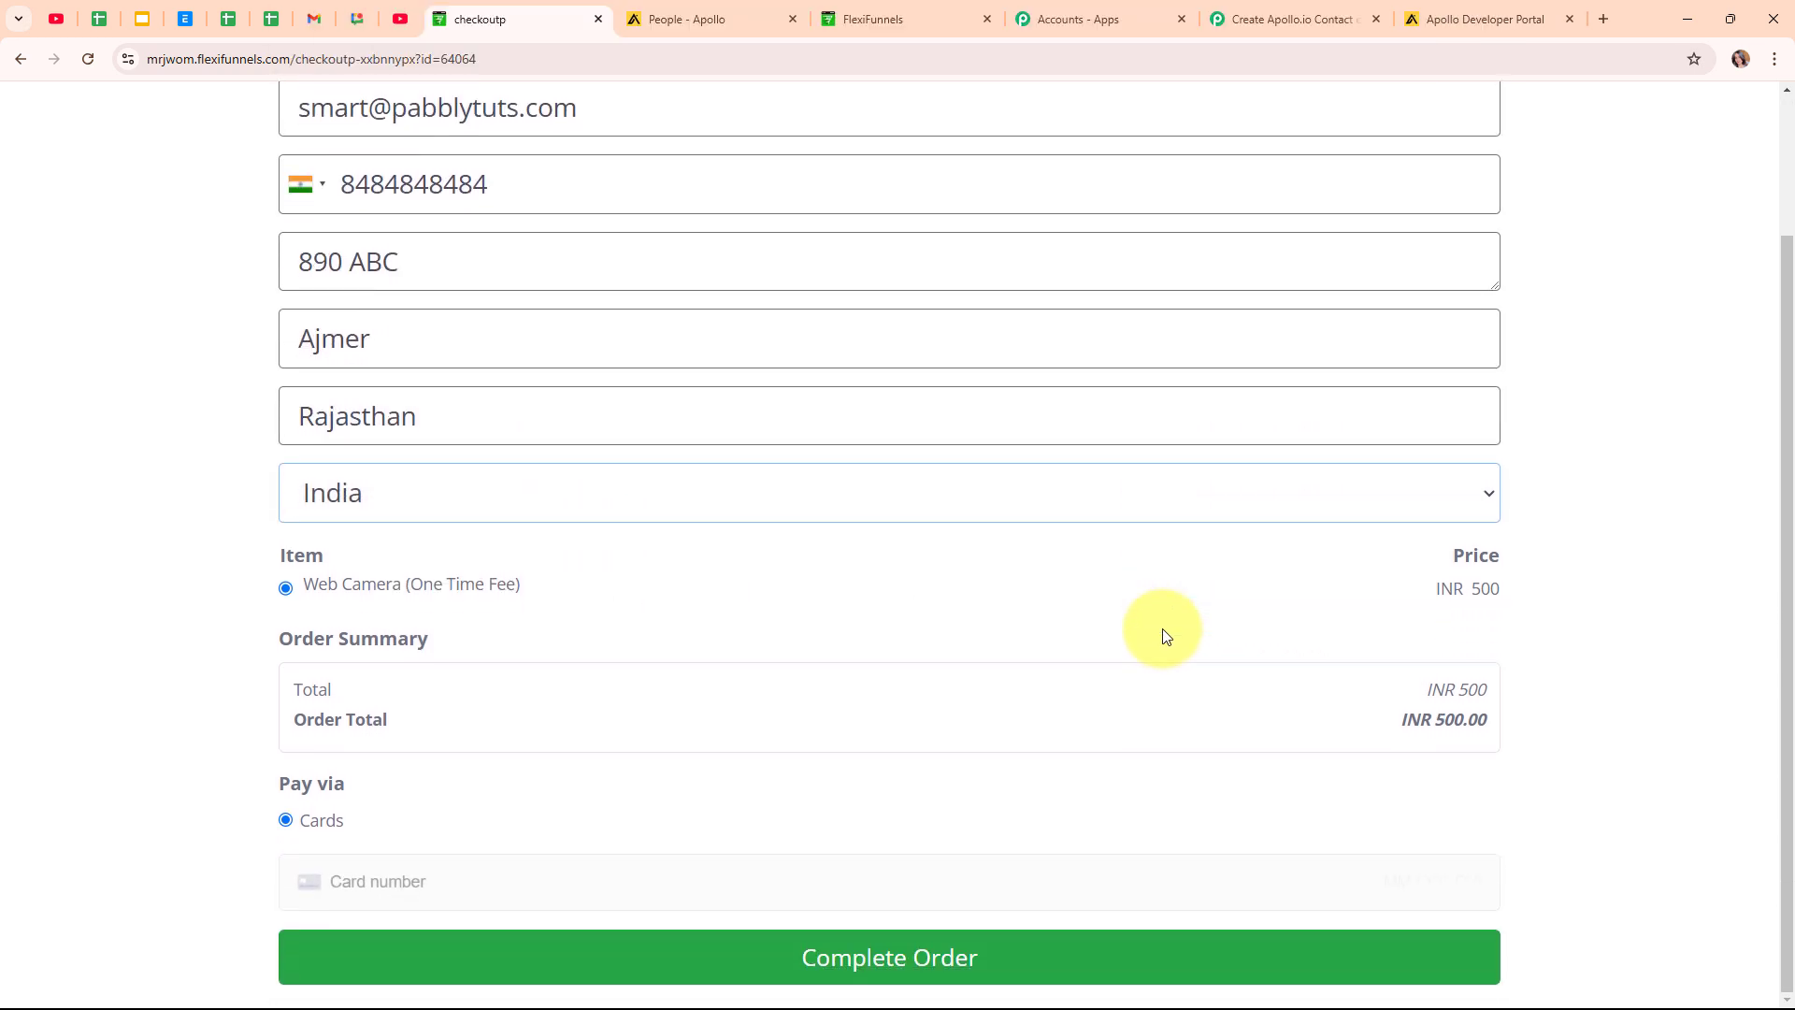
click(528, 880)
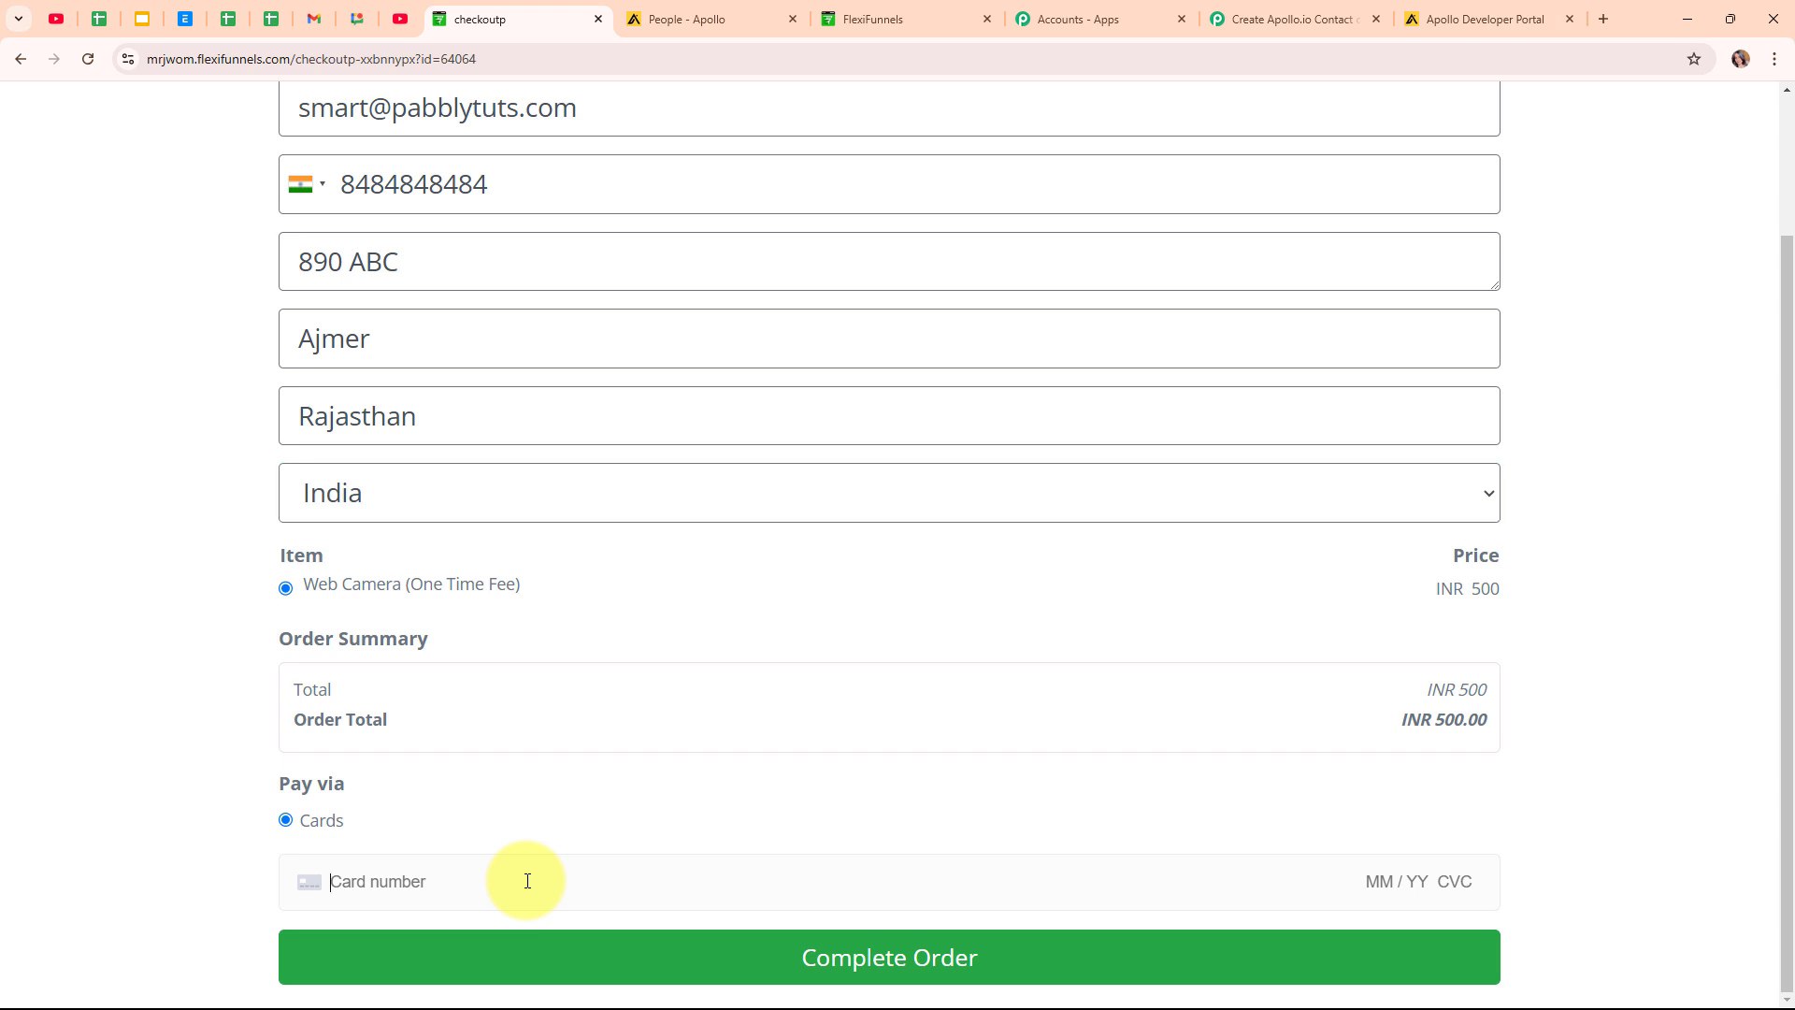
text(4111 1111 1111 1111 02 / )
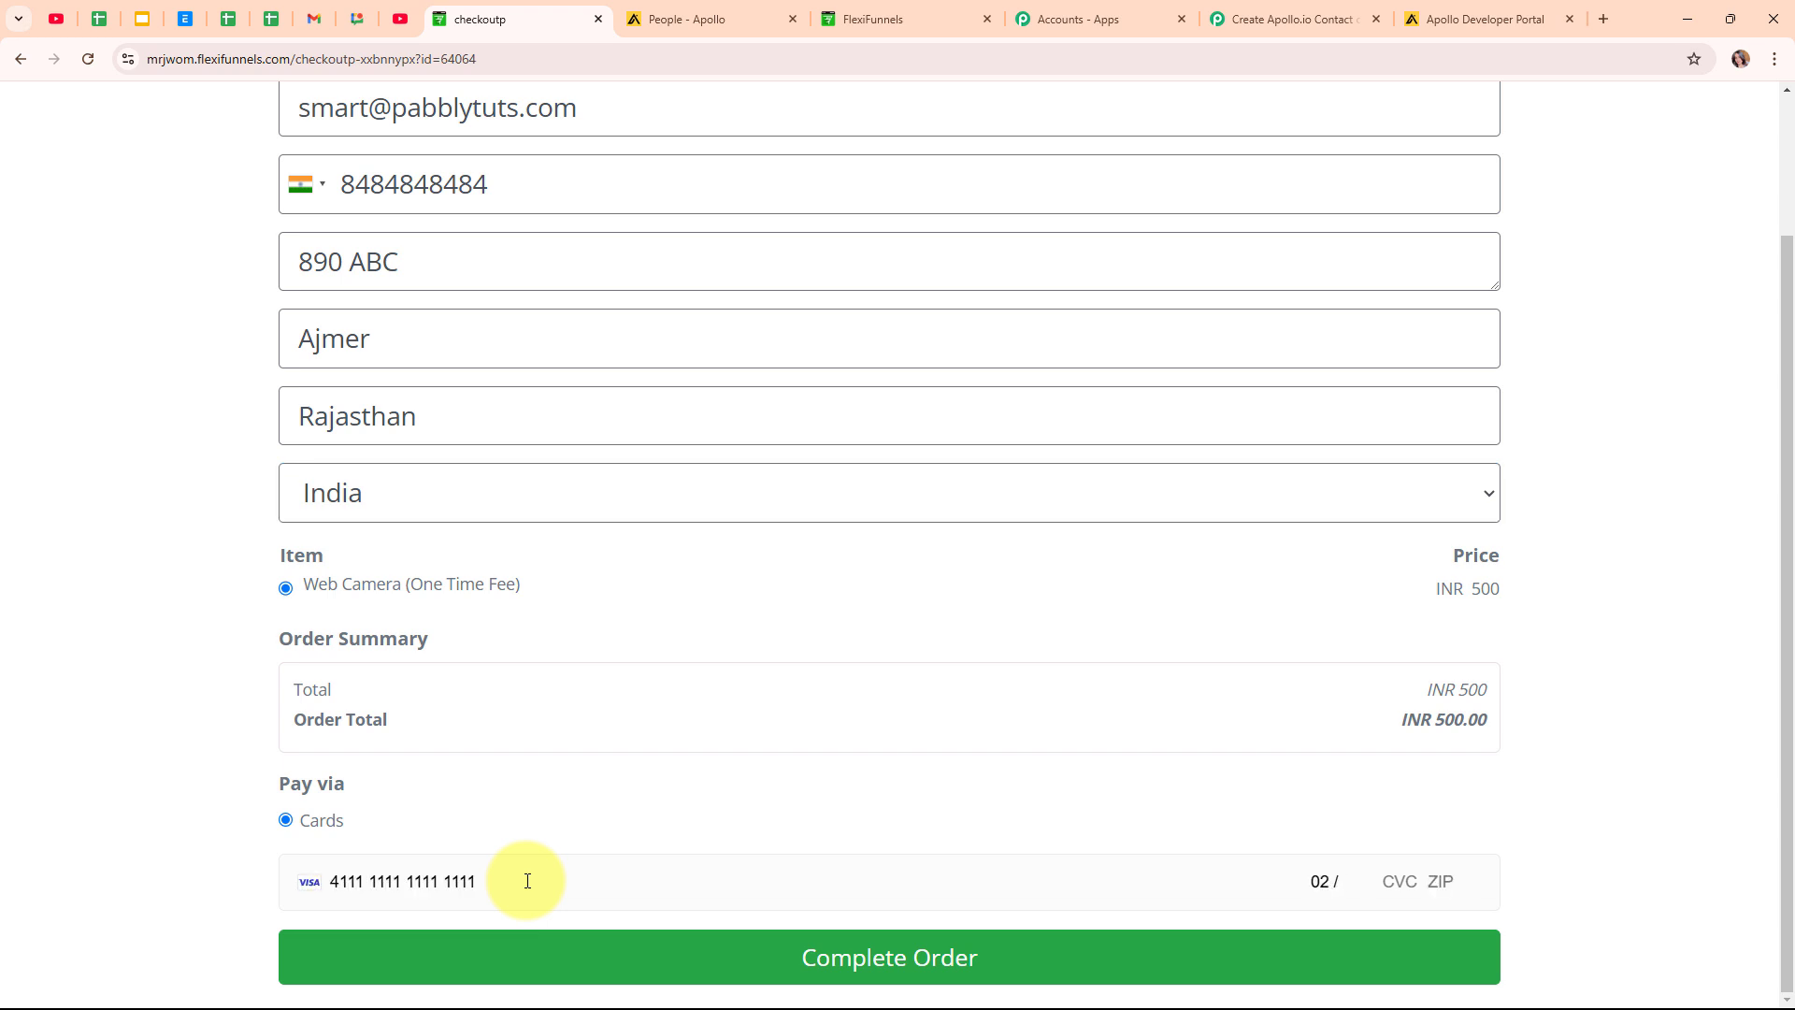
text(26 123 30580)
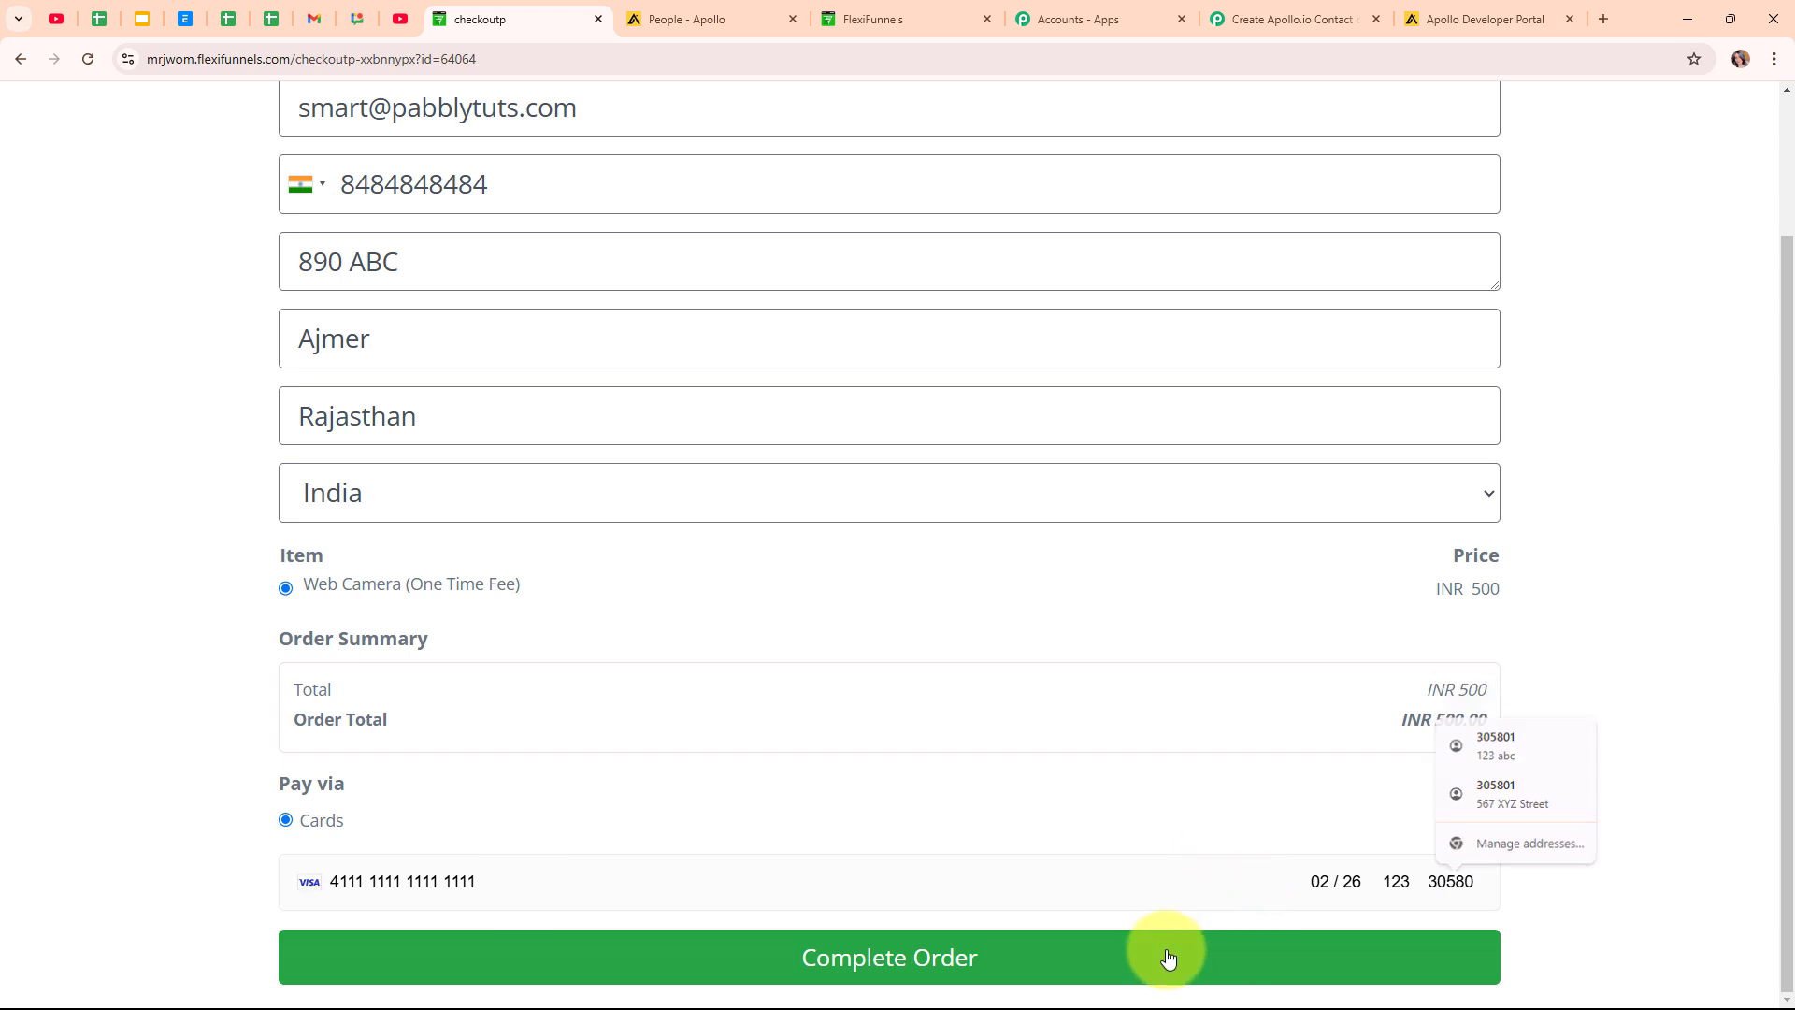
scroll(1168, 957, up, 2)
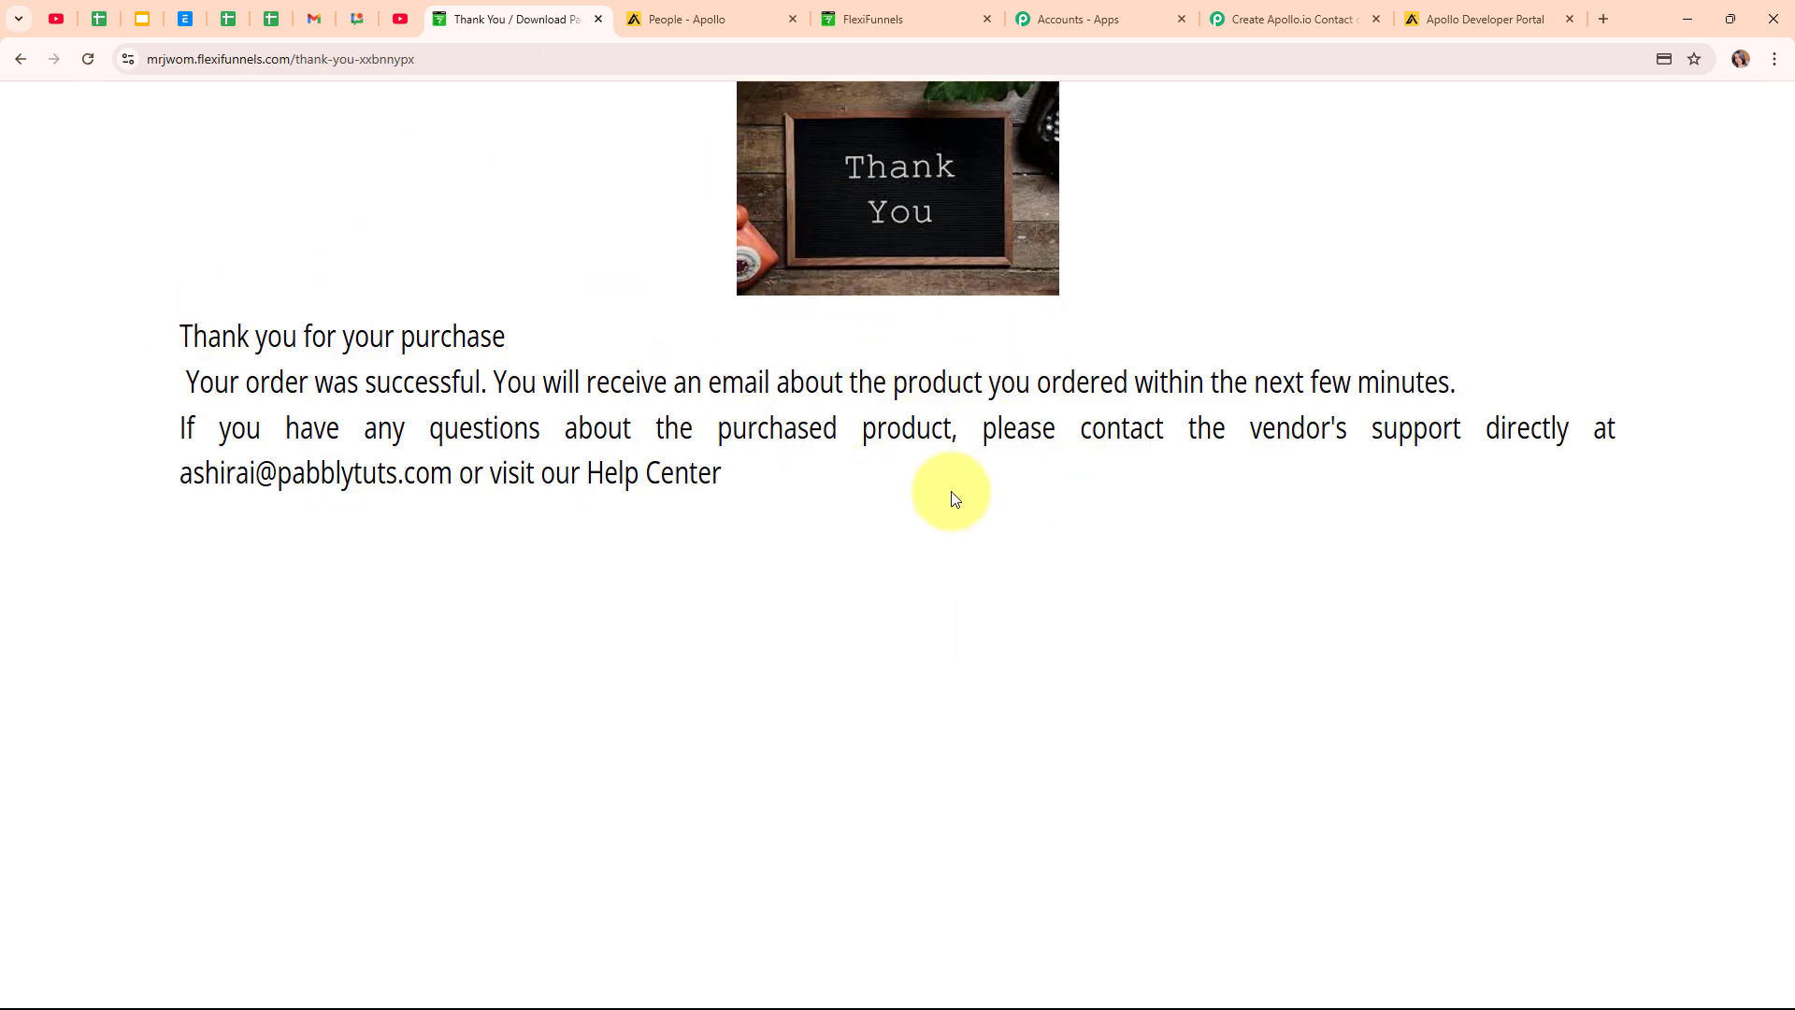
Reload Apollo's People list to confirm the test purchase contact now makes six, then return to the workflow.
click(748, 8)
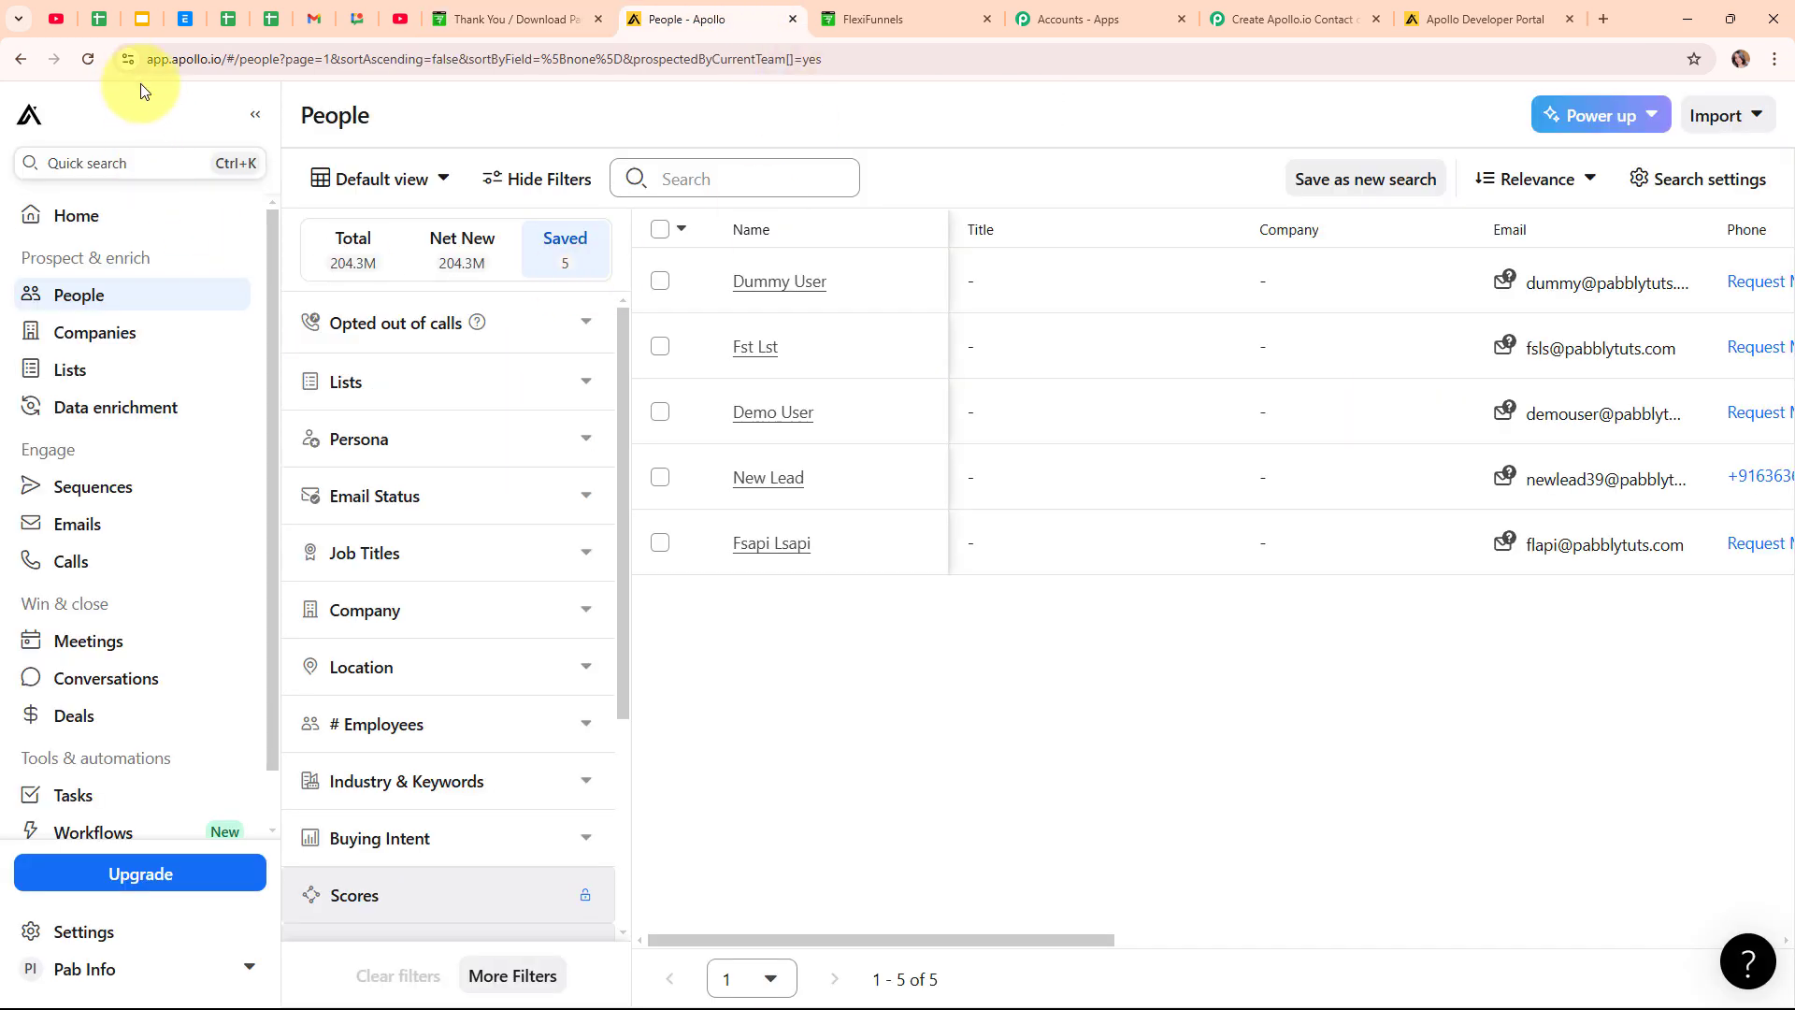
click(87, 59)
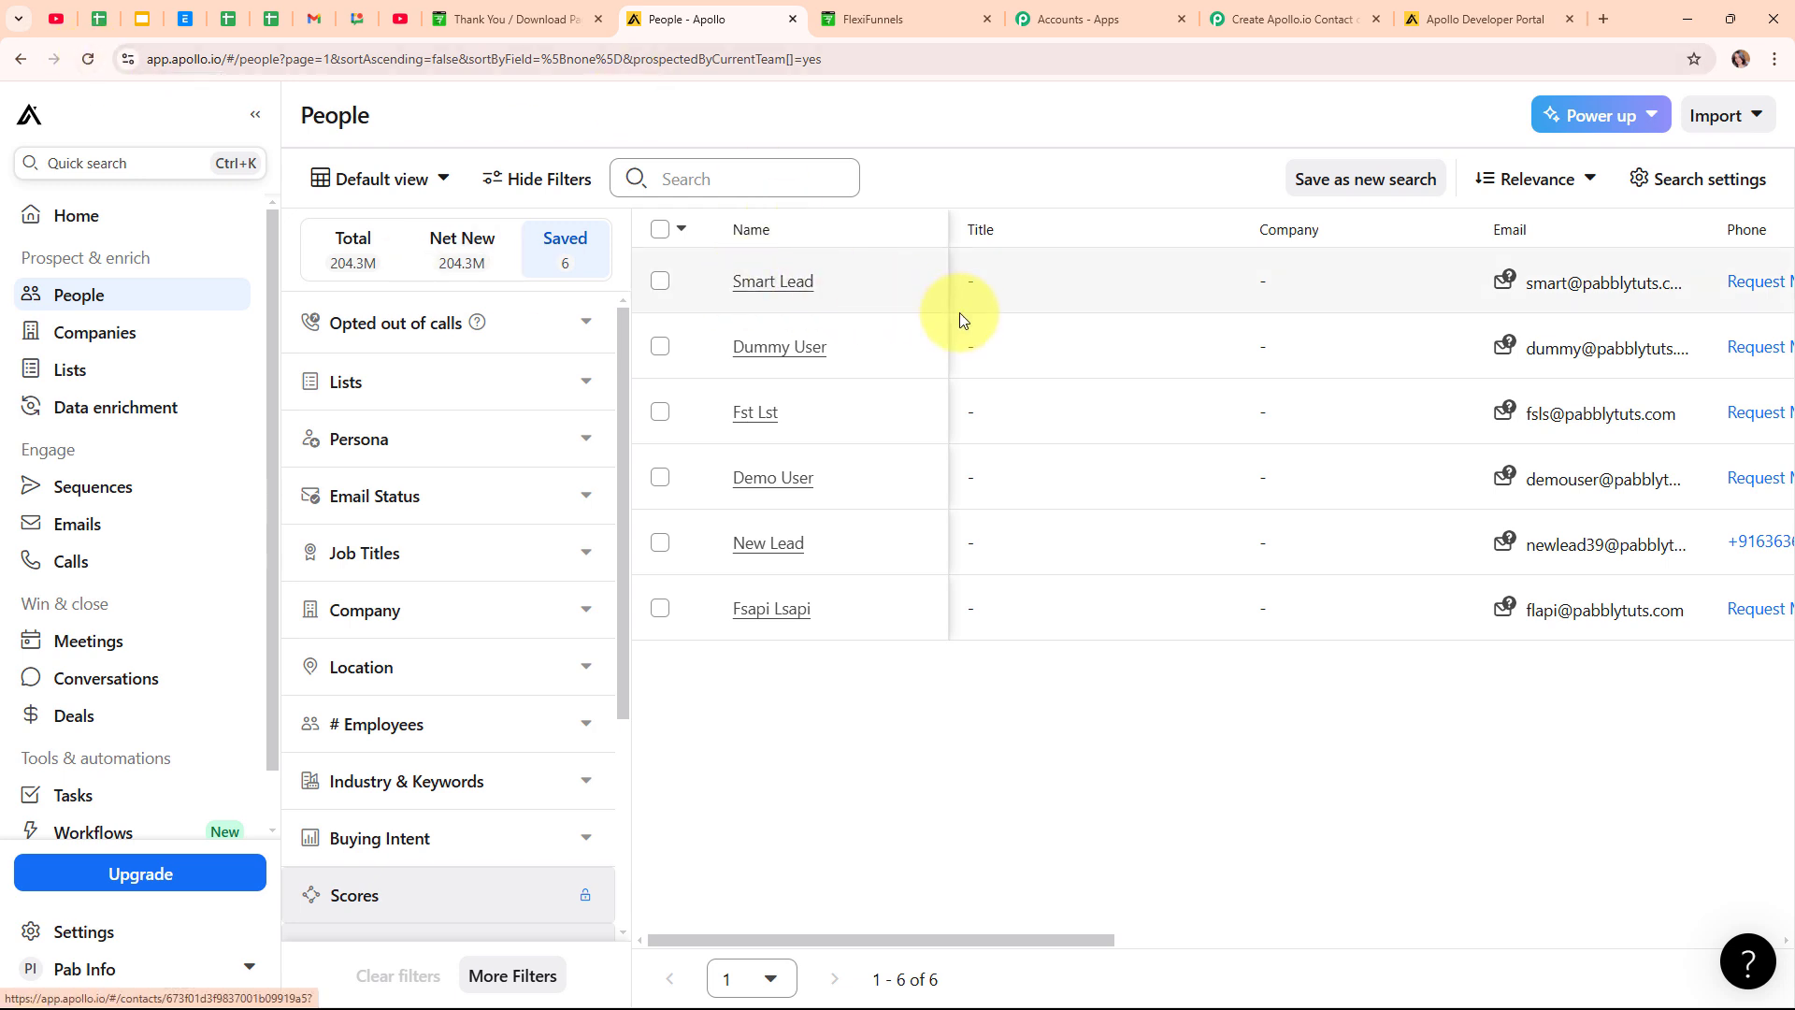
mouse_move(1552, 291)
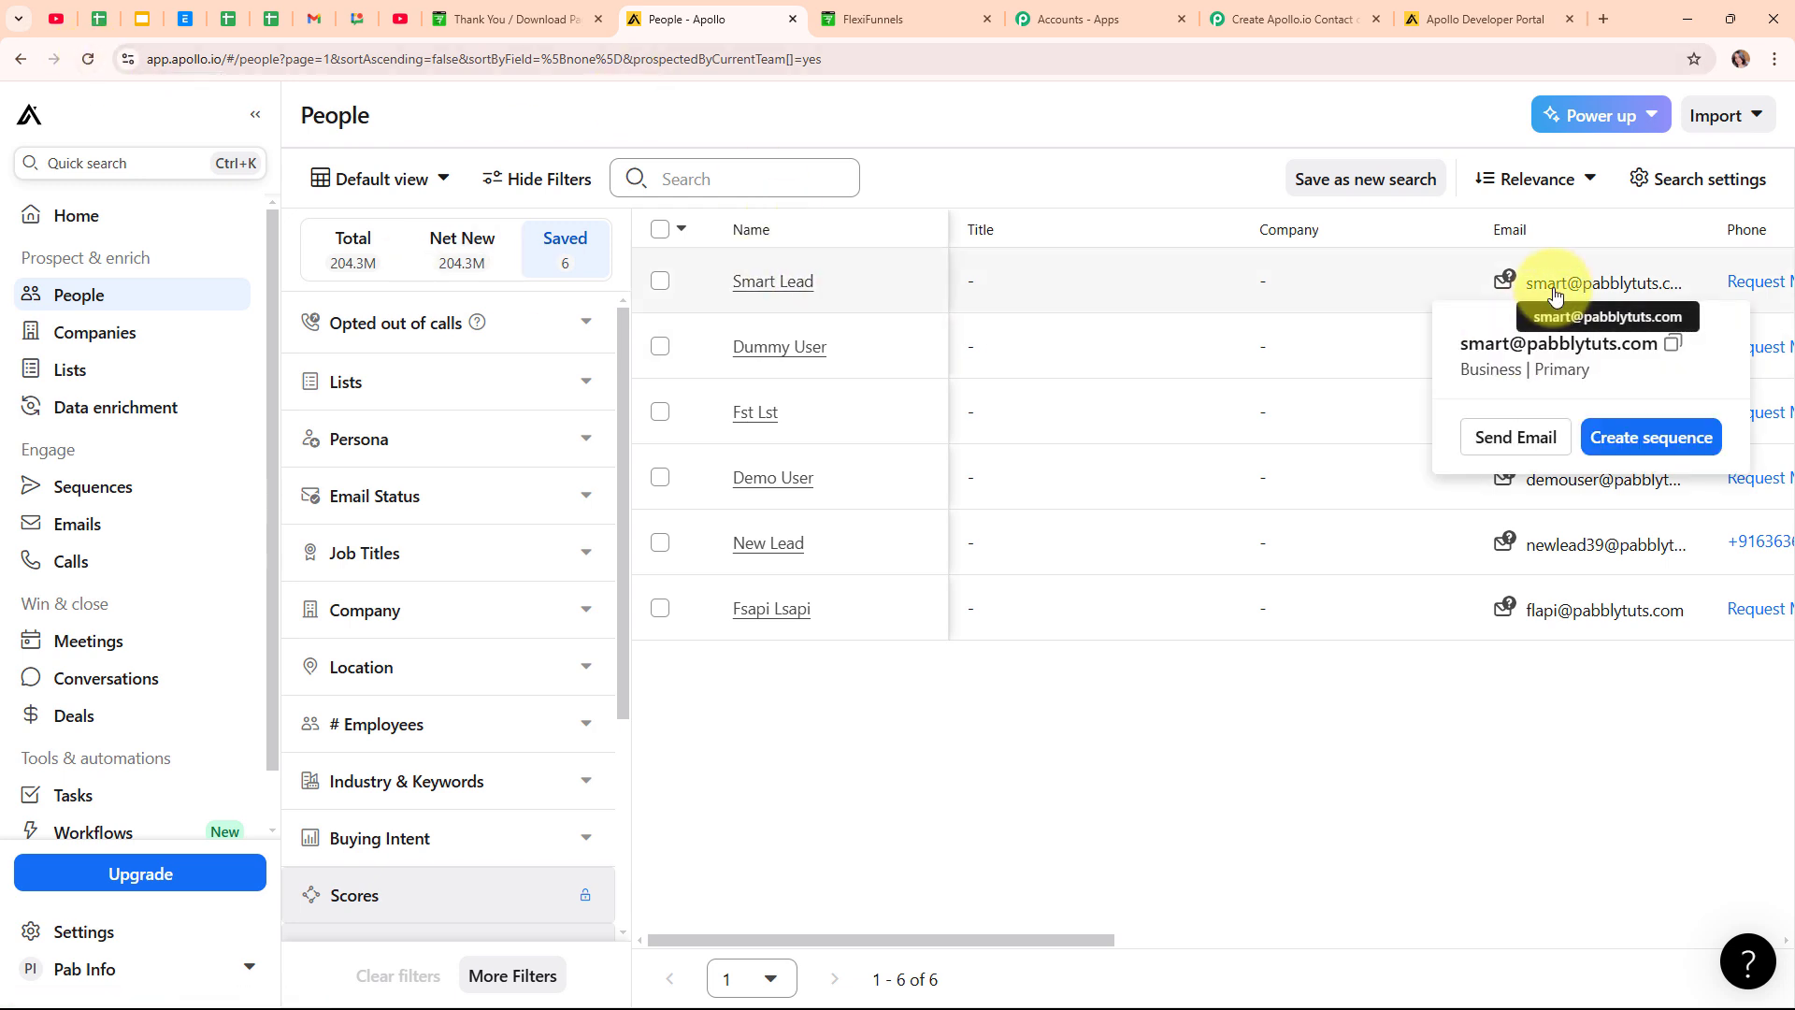
click(1267, 19)
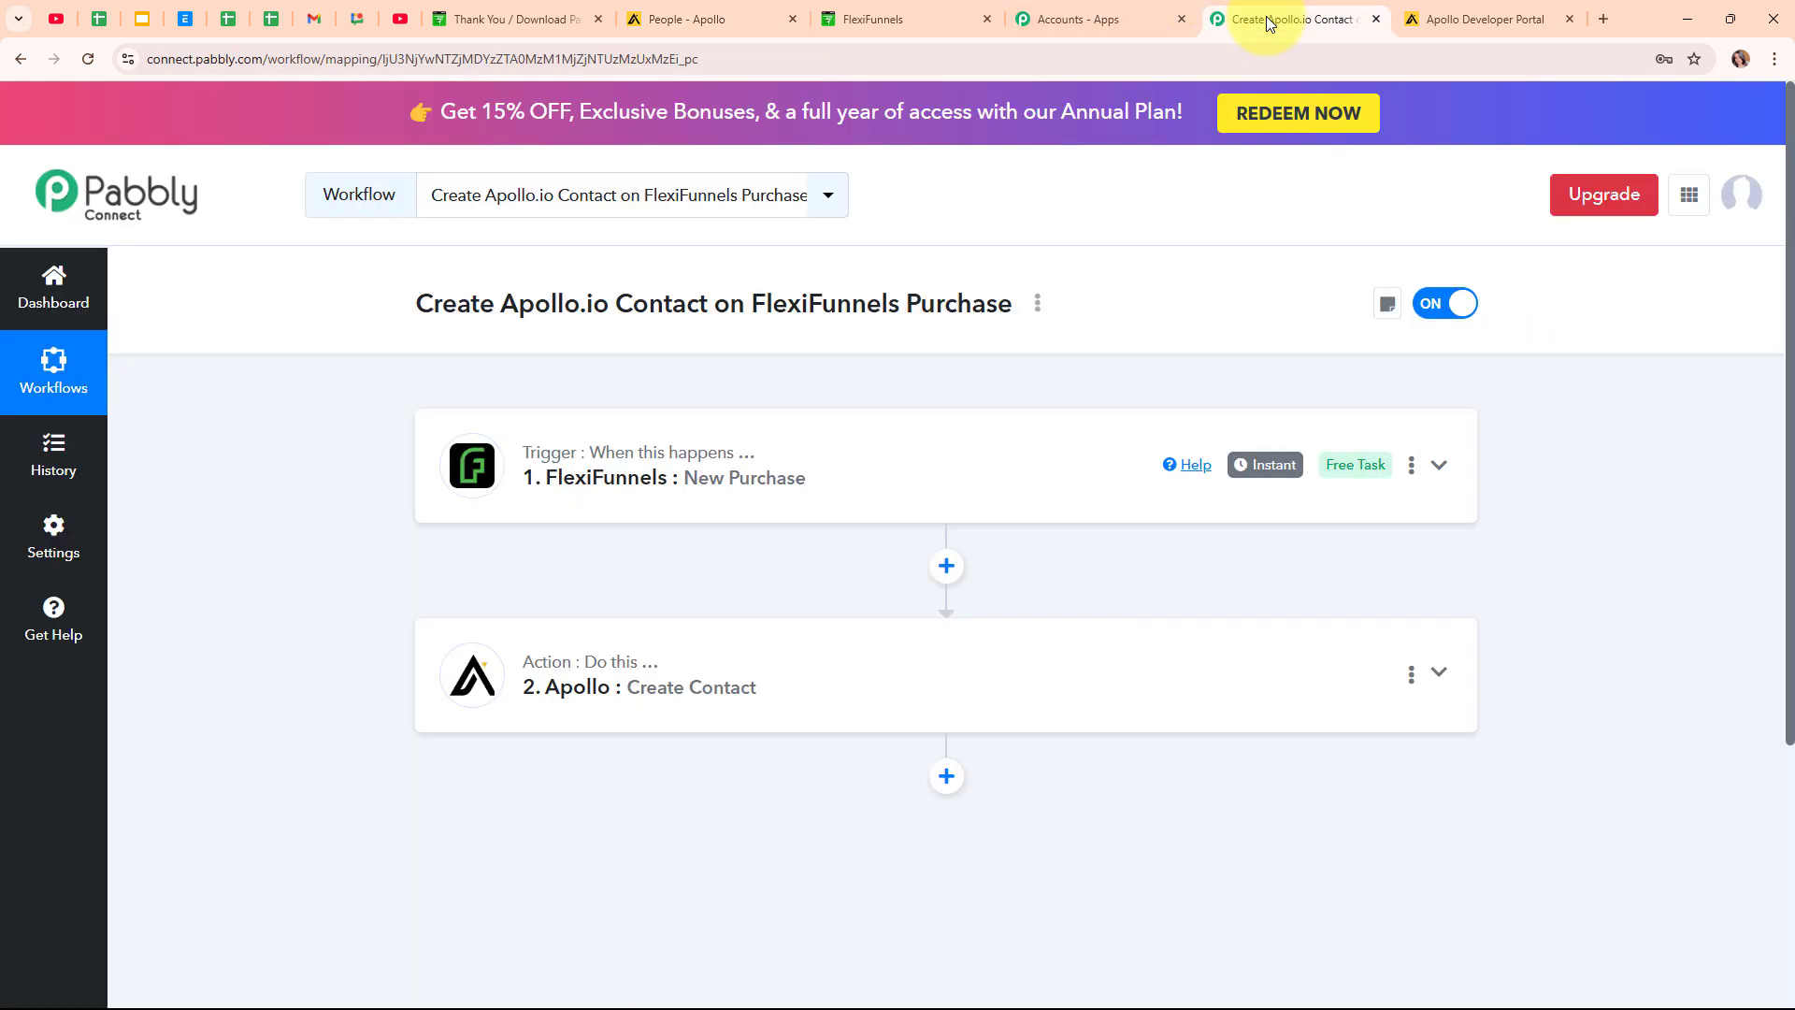